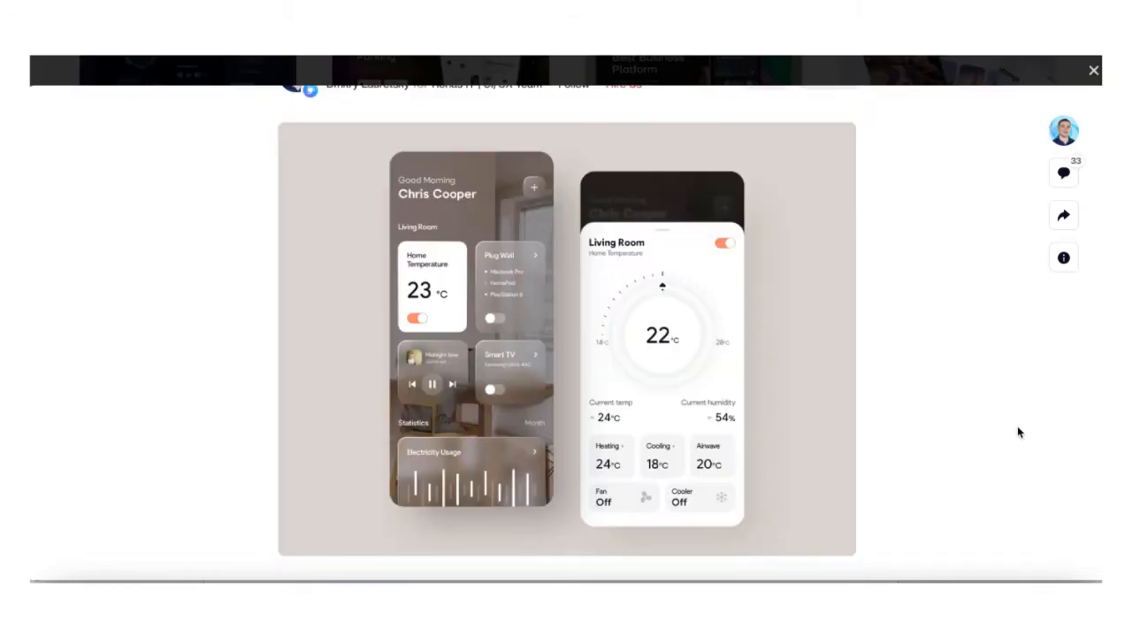
- Examine the example glass-effect mobile designs, including the living room temperature, sign-up and log-in, and card and weather screens
{"action": "scroll", "coordinate": [1018, 427], "scroll_direction": "down", "scroll_amount": 1}
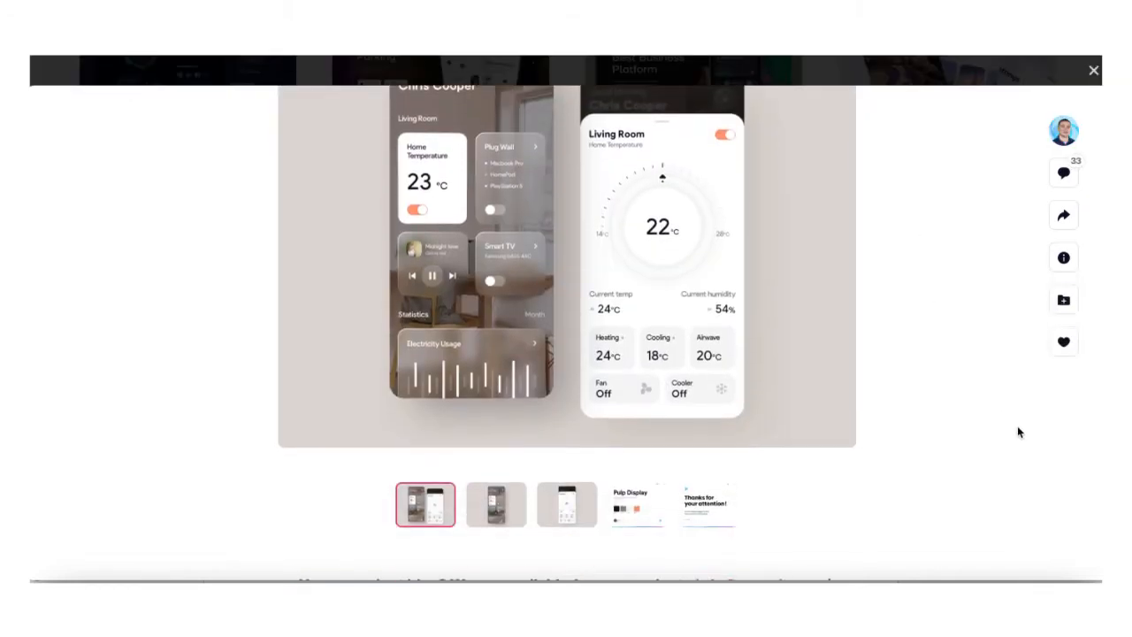
{"action": "scroll", "coordinate": [1017, 428], "scroll_direction": "up", "scroll_amount": 2}
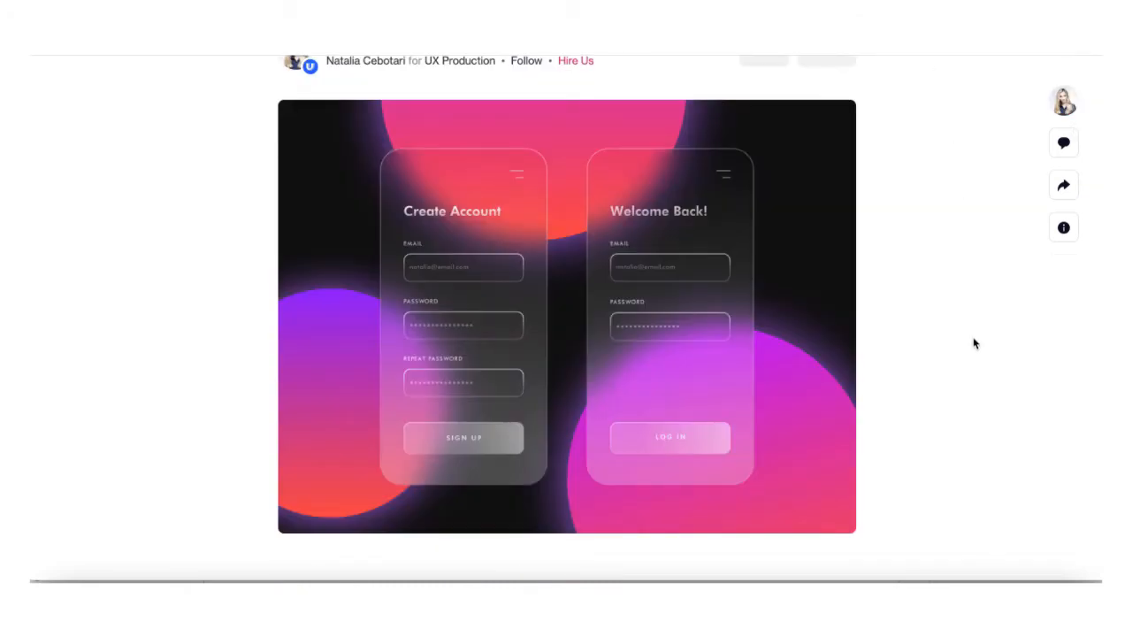
{"action": "scroll", "coordinate": [975, 343], "scroll_direction": "down", "scroll_amount": 1}
{"action": "scroll", "coordinate": [974, 343], "scroll_direction": "up", "scroll_amount": 3}
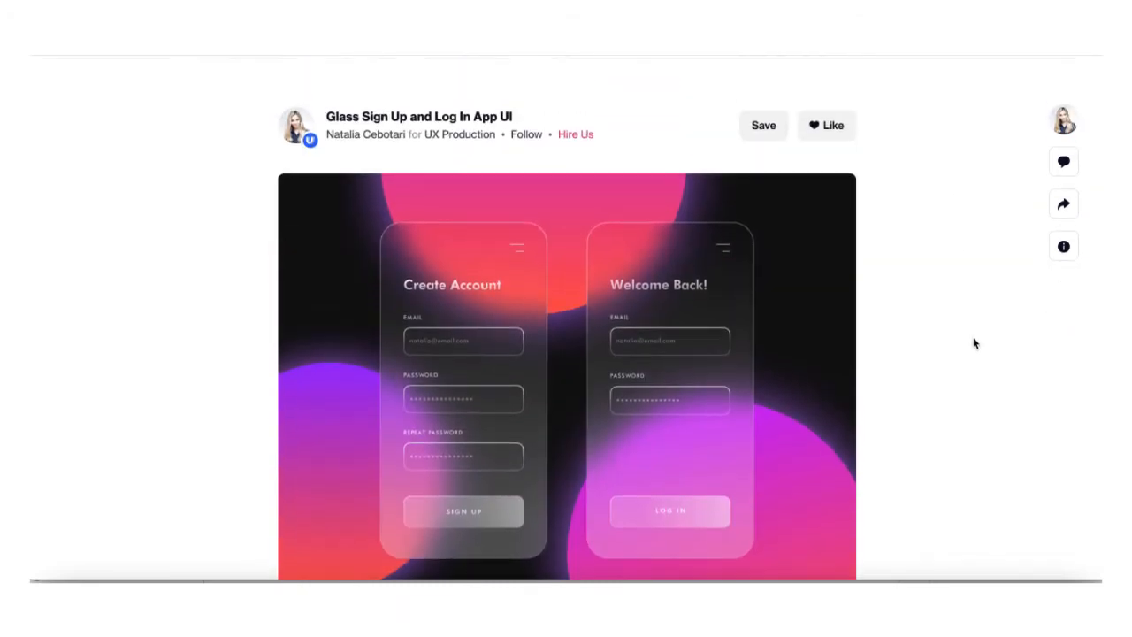
{"action": "scroll", "coordinate": [974, 343], "scroll_direction": "down", "scroll_amount": 1}
{"action": "scroll", "coordinate": [974, 343], "scroll_direction": "up", "scroll_amount": 1}
{"action": "scroll", "coordinate": [974, 343], "scroll_direction": "down", "scroll_amount": 1}
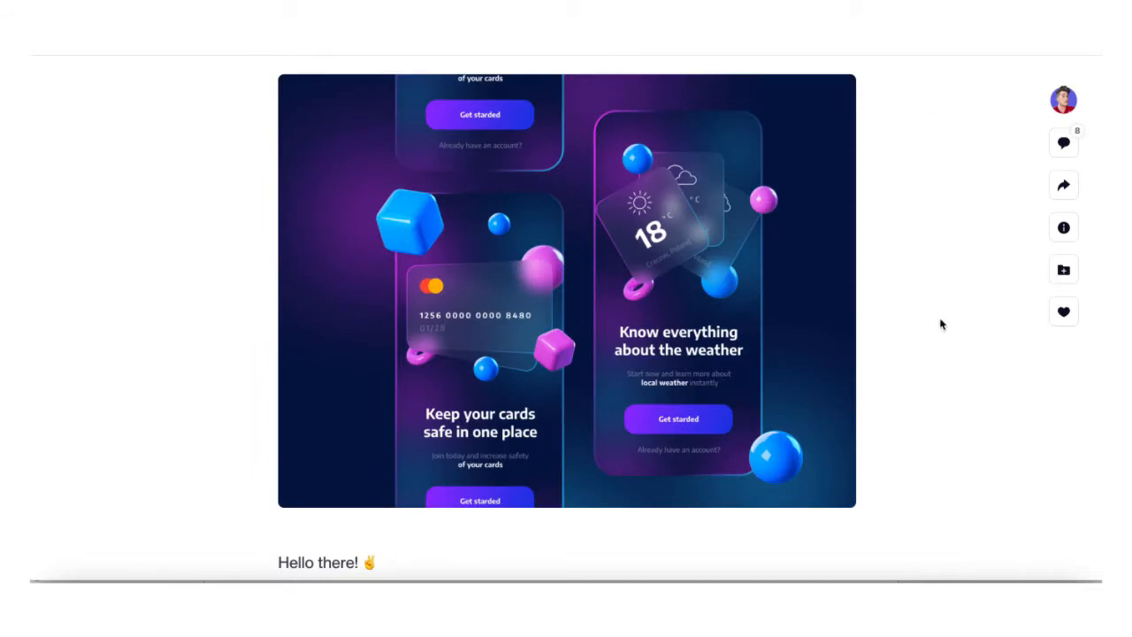
{"action": "scroll", "coordinate": [942, 324], "scroll_direction": "up", "scroll_amount": 1}
{"action": "scroll", "coordinate": [941, 321], "scroll_direction": "down", "scroll_amount": 1}
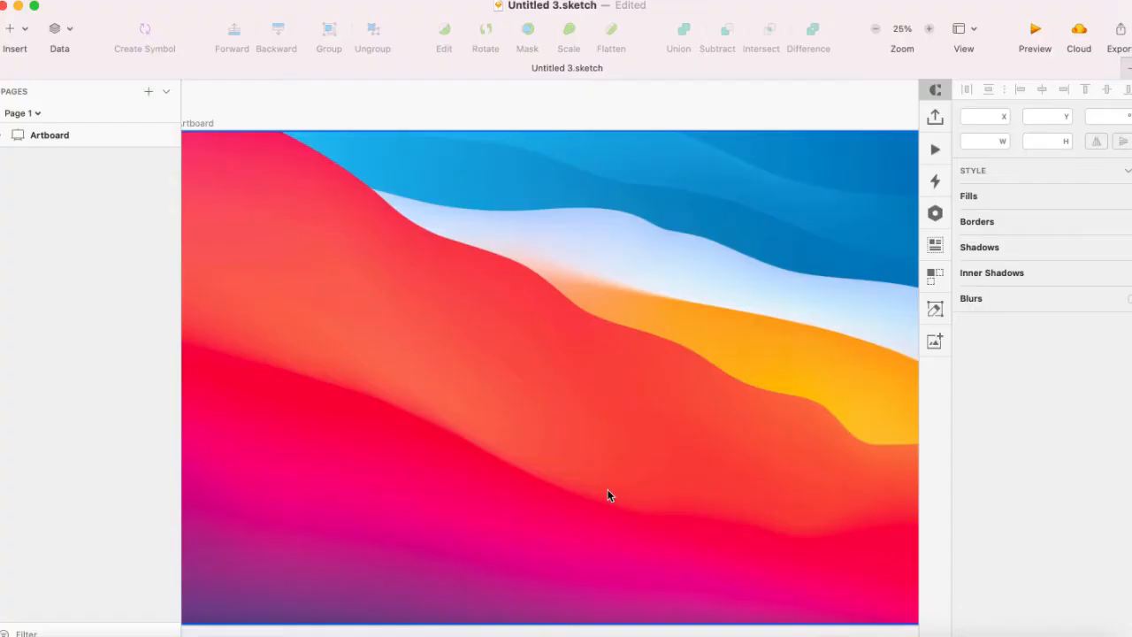
- Reposition the artboard holding the wallpaper image on the canvas at about X -1810, Y -3666
{"action": "scroll", "coordinate": [608, 489], "scroll_direction": "down", "scroll_amount": 5}
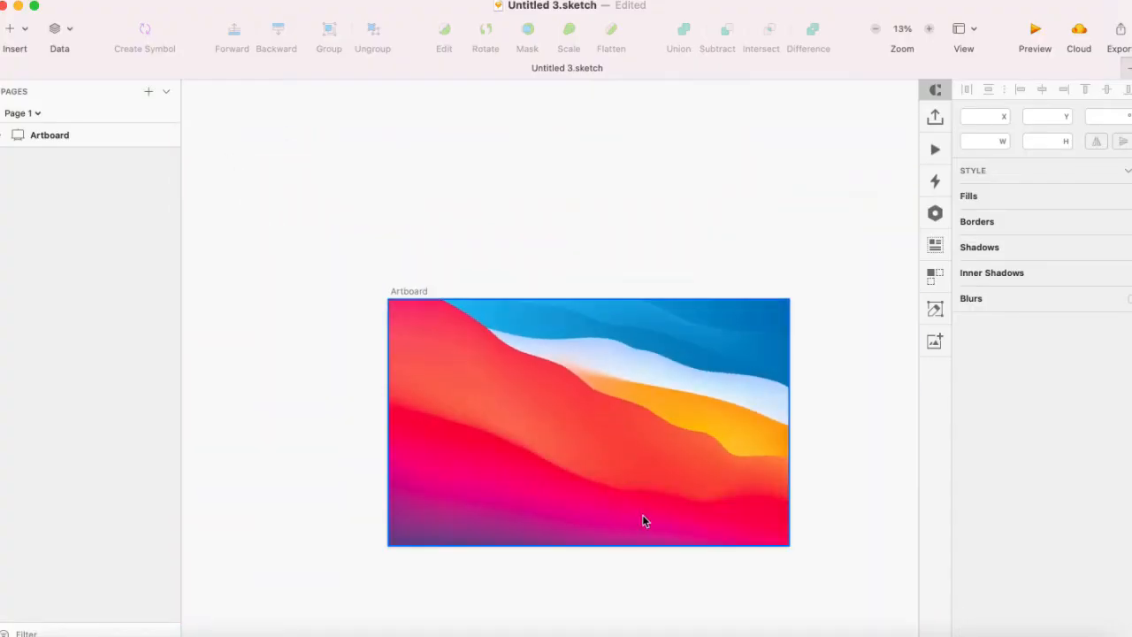
{"action": "scroll", "coordinate": [643, 516], "scroll_direction": "right", "scroll_amount": 1}
{"action": "left_click", "coordinate": [375, 281]}
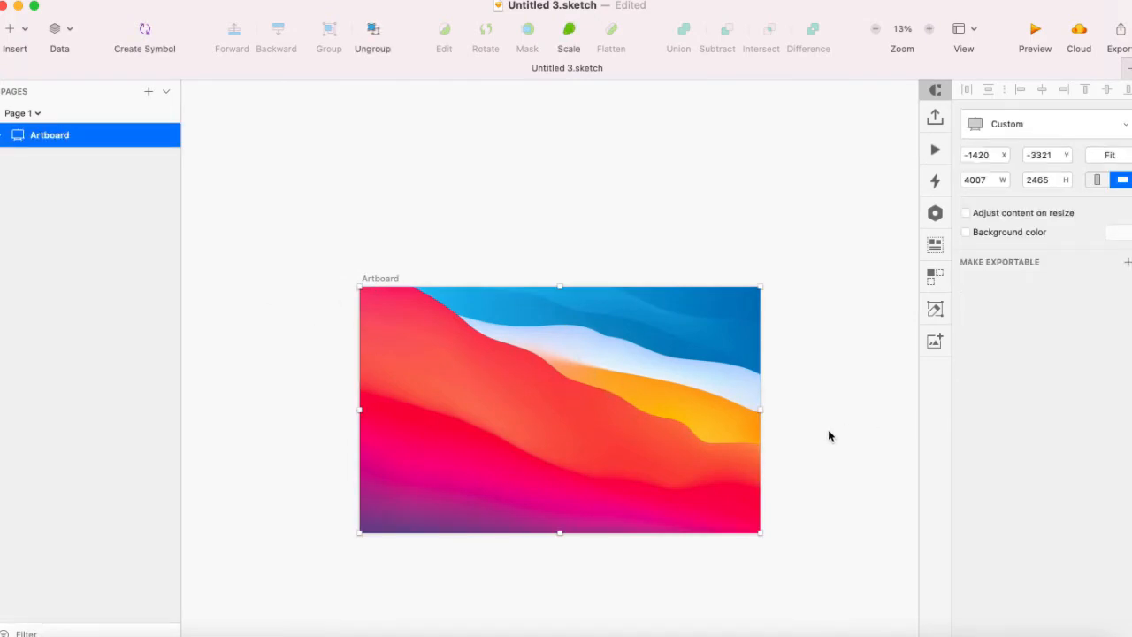
{"action": "key", "text": "super+plus"}
{"action": "key", "text": "super+minus"}
{"action": "left_click_drag", "start_coordinate": [382, 283], "coordinate": [351, 246]}
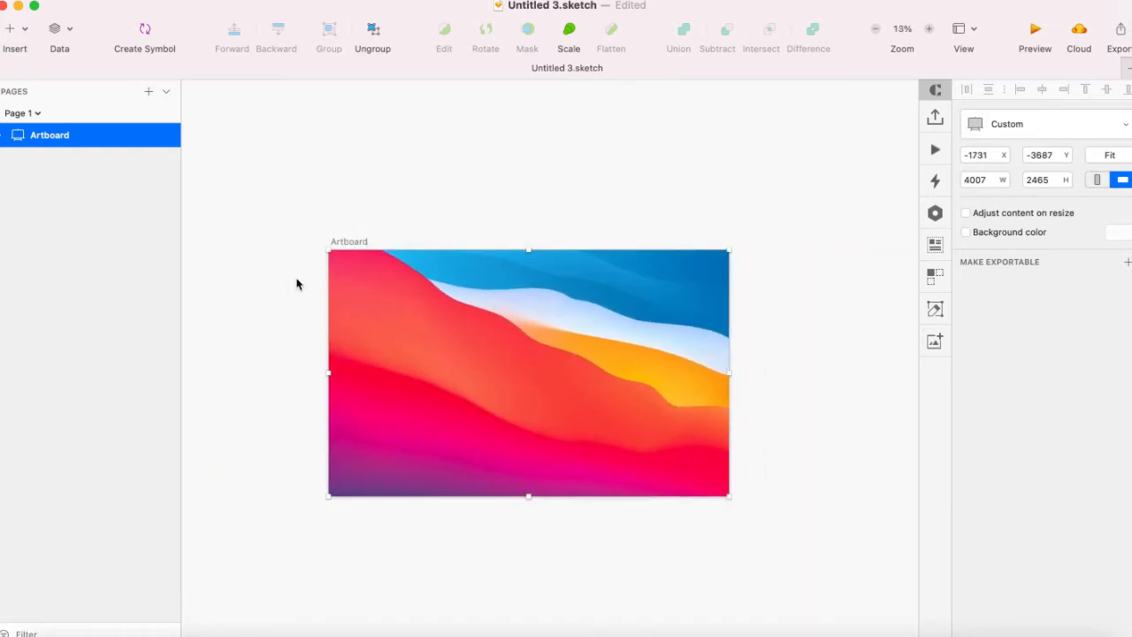
{"action": "left_click_drag", "start_coordinate": [348, 248], "coordinate": [356, 247]}
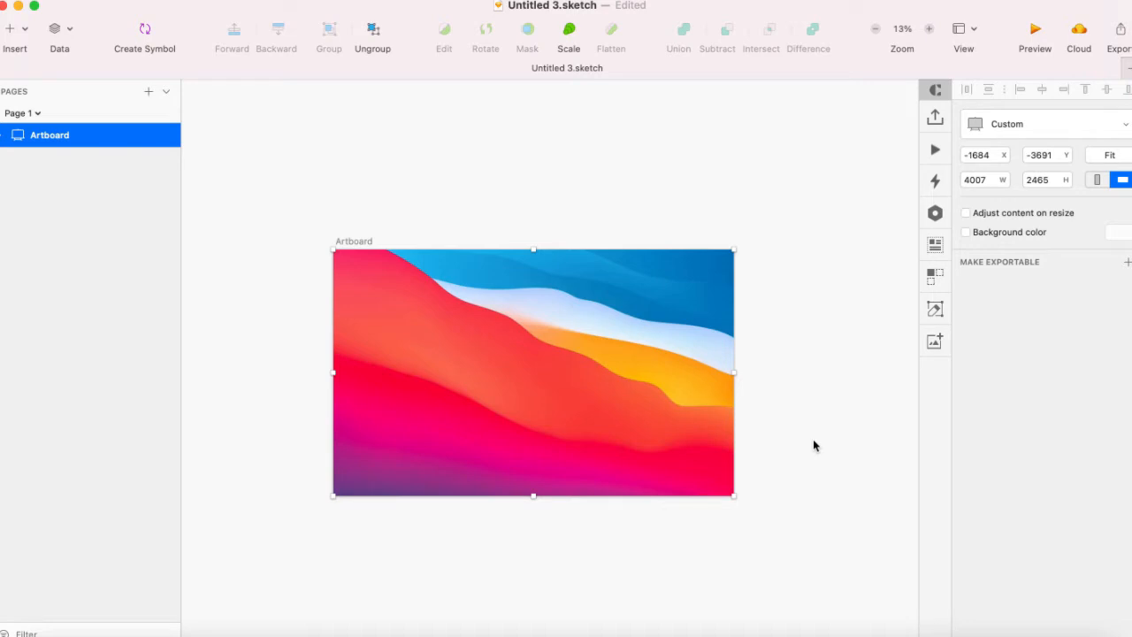
{"action": "key", "text": "super+plus"}
{"action": "key", "text": "super+minus"}
{"action": "key", "text": "super+plus"}
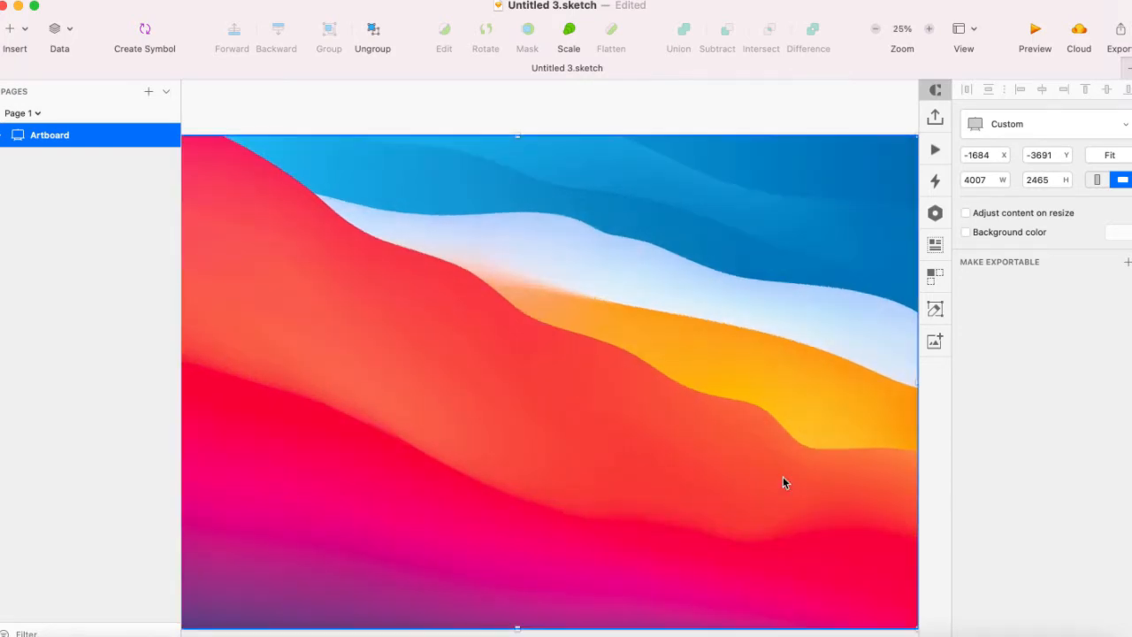
{"action": "key", "text": "super+minus"}
{"action": "left_click_drag", "start_coordinate": [366, 251], "coordinate": [323, 261]}
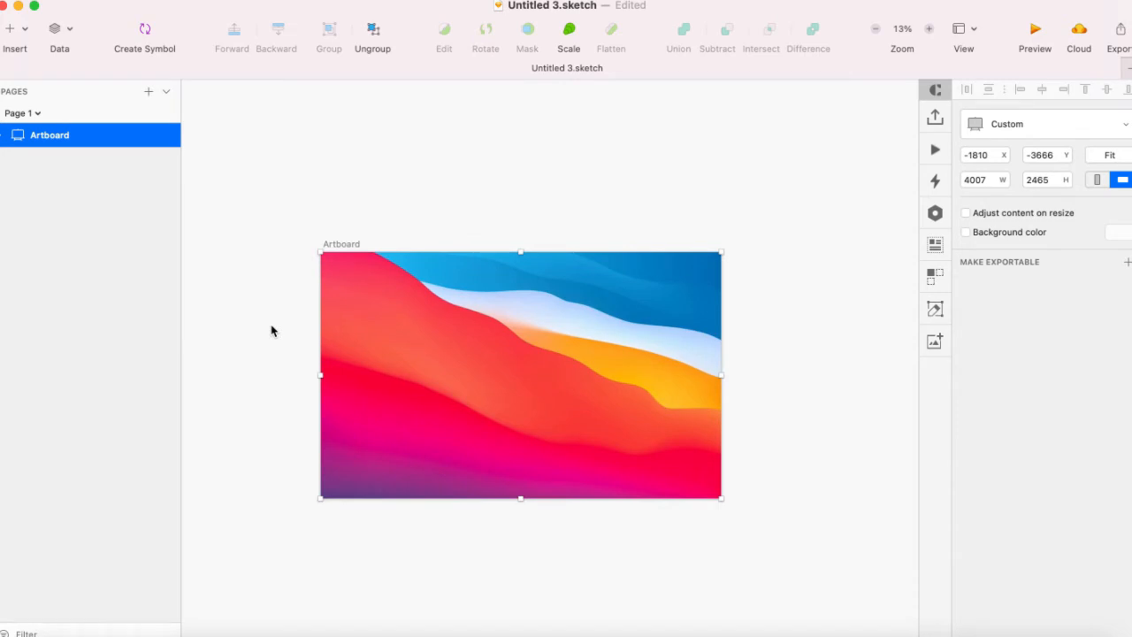
- Draw a rectangle of about 2187 × 1381 over the wallpaper and centre it on the artboard at X 910, Y 542
{"action": "key", "text": "r"}
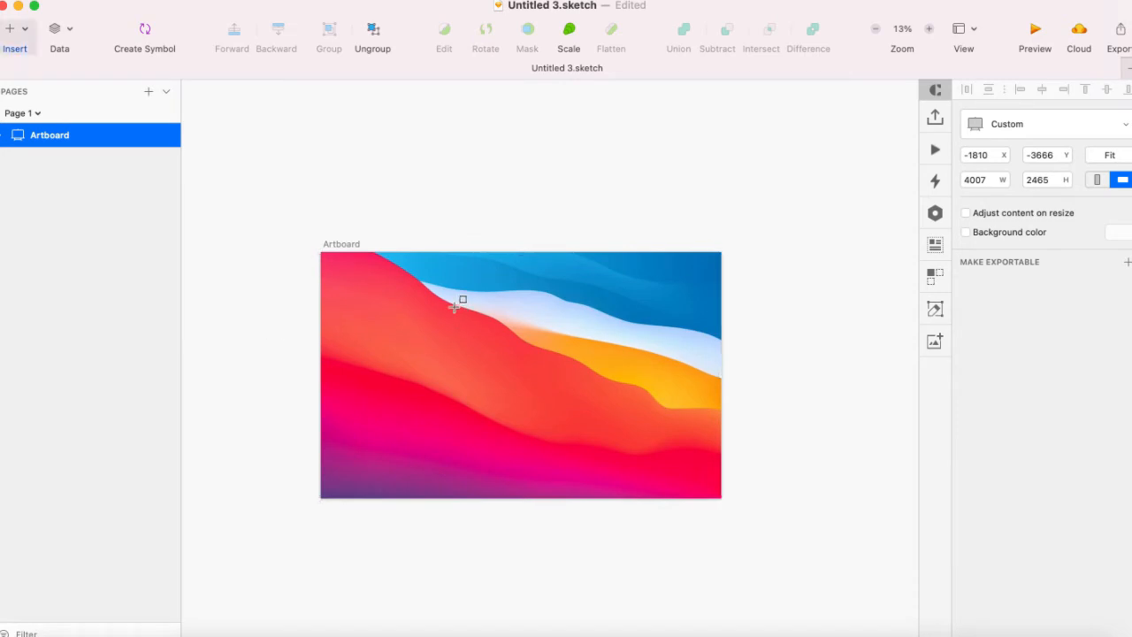
{"action": "left_click_drag", "start_coordinate": [430, 313], "coordinate": [648, 450]}
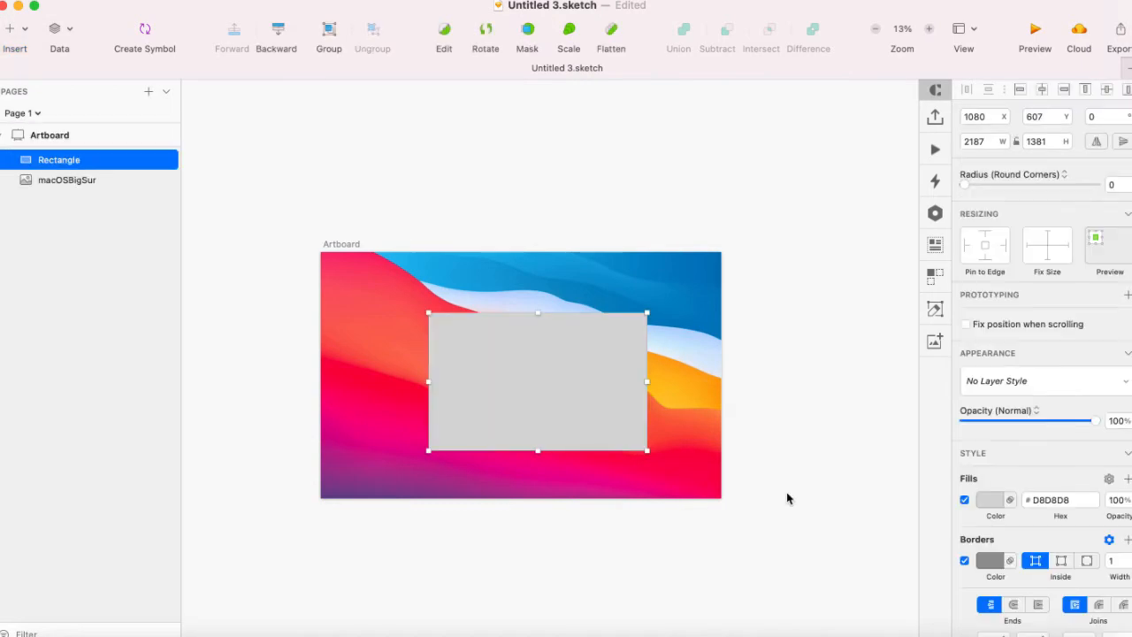
{"action": "key", "text": "super+plus"}
{"action": "left_click_drag", "start_coordinate": [614, 422], "coordinate": [608, 410]}
{"action": "key", "text": "super+minus"}
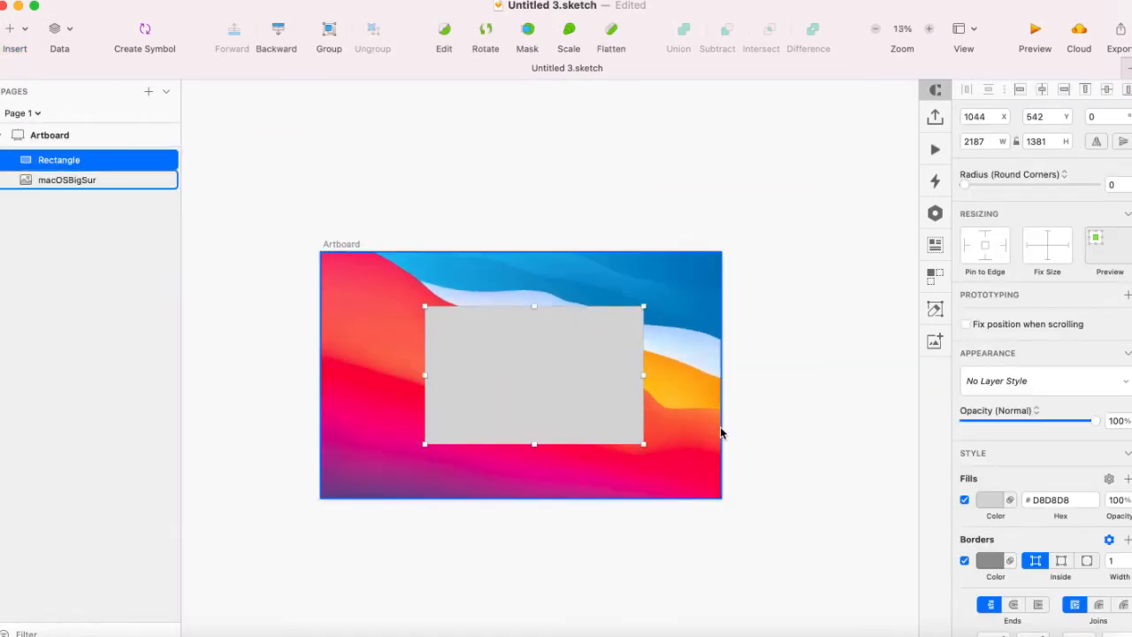
{"action": "left_click_drag", "start_coordinate": [542, 382], "coordinate": [526, 382]}
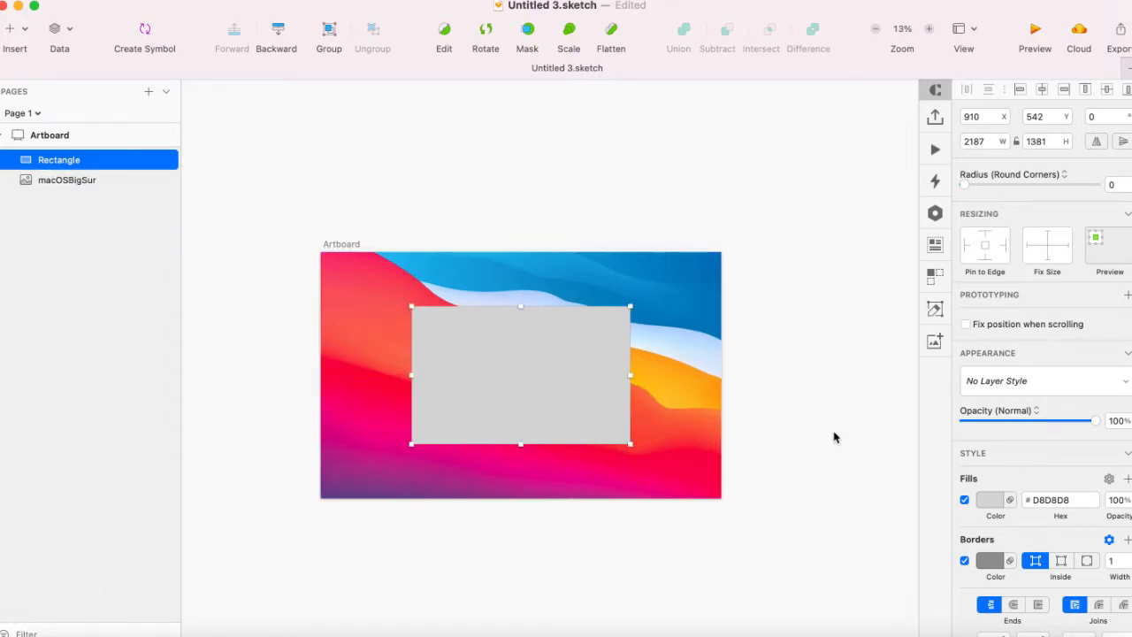
- Round the rectangle's corners with a radius of 60
{"action": "key", "text": "super+plus"}
{"action": "key", "text": "super+plus"}
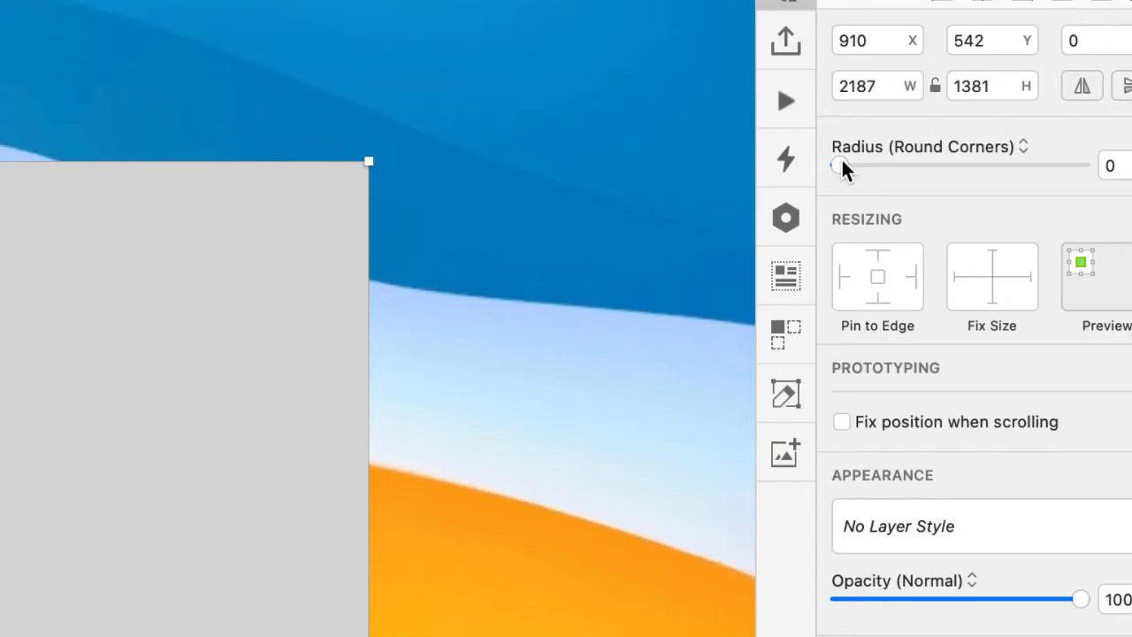
{"action": "left_click_drag", "start_coordinate": [967, 185], "coordinate": [1001, 188]}
{"action": "mouse_move", "coordinate": [910, 163]}
{"action": "left_mouse_down"}
{"action": "mouse_move", "coordinate": [927, 163]}
{"action": "mouse_move", "coordinate": [904, 161]}
{"action": "mouse_move", "coordinate": [912, 165]}
{"action": "left_mouse_up"}
{"action": "left_click", "coordinate": [594, 350]}
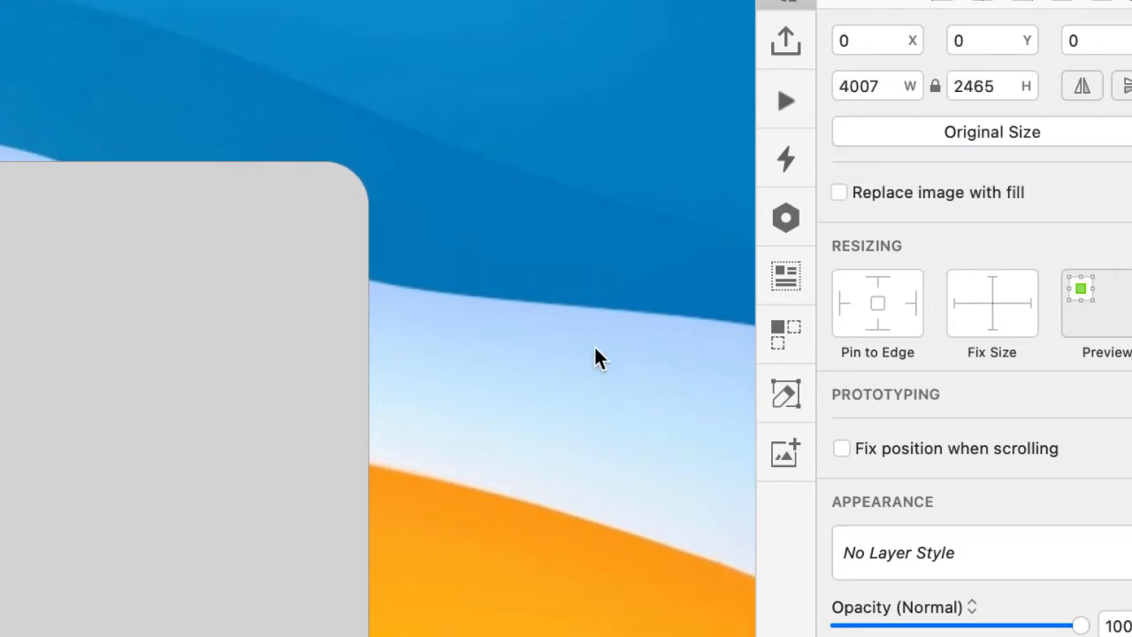
{"action": "left_click", "coordinate": [339, 323]}
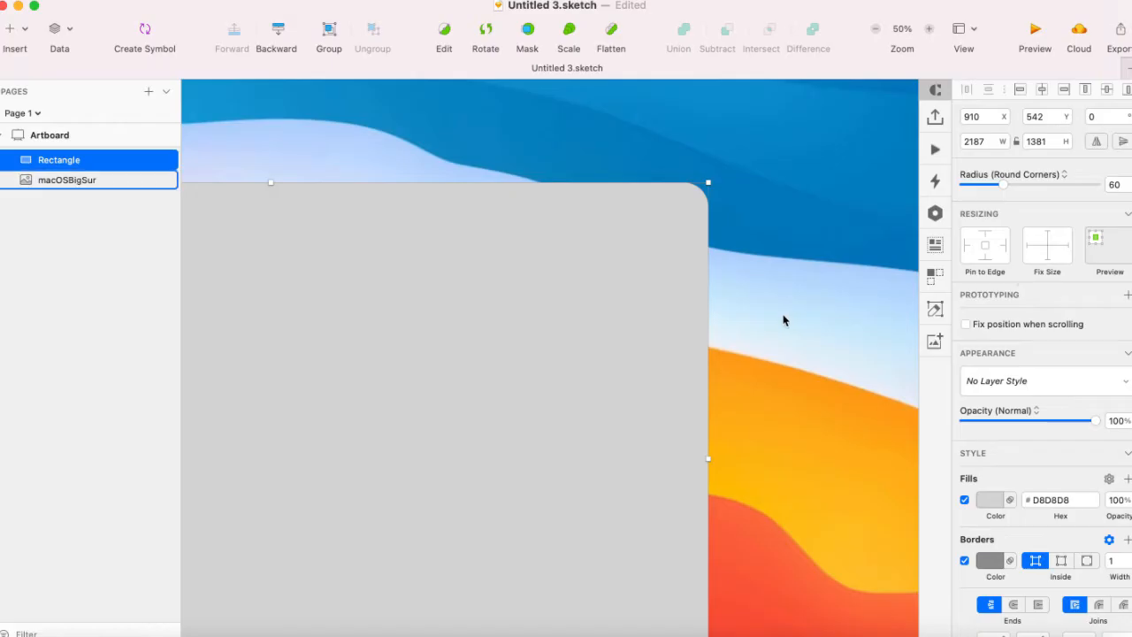
- Change the rectangle's border colour to white (FFFFFF)
{"action": "key", "text": "super+minus"}
{"action": "scroll", "coordinate": [664, 427], "scroll_direction": "left", "scroll_amount": 3}
{"action": "scroll", "coordinate": [664, 427], "scroll_direction": "down", "scroll_amount": 1}
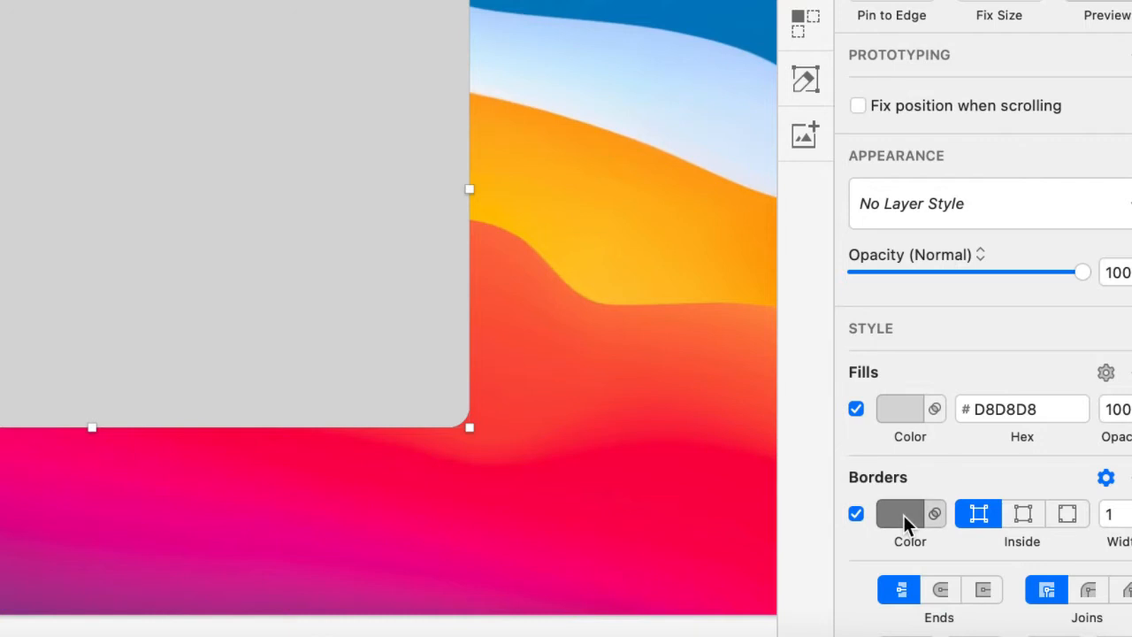
{"action": "left_click", "coordinate": [992, 560]}
{"action": "left_click_drag", "start_coordinate": [858, 356], "coordinate": [839, 226]}
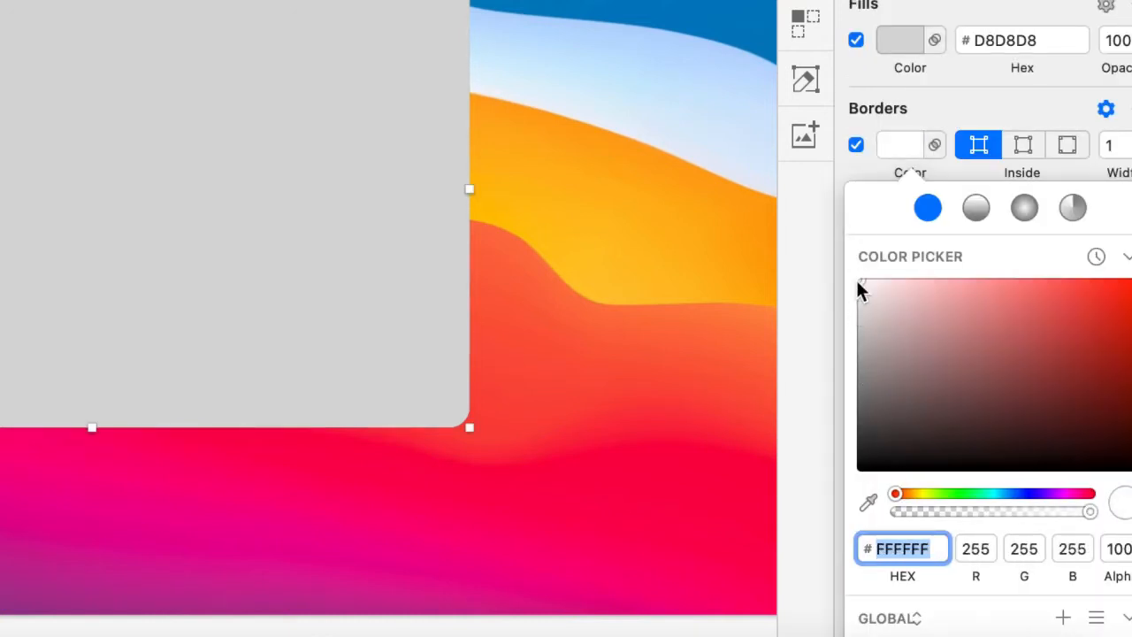
{"action": "left_click", "coordinate": [852, 168]}
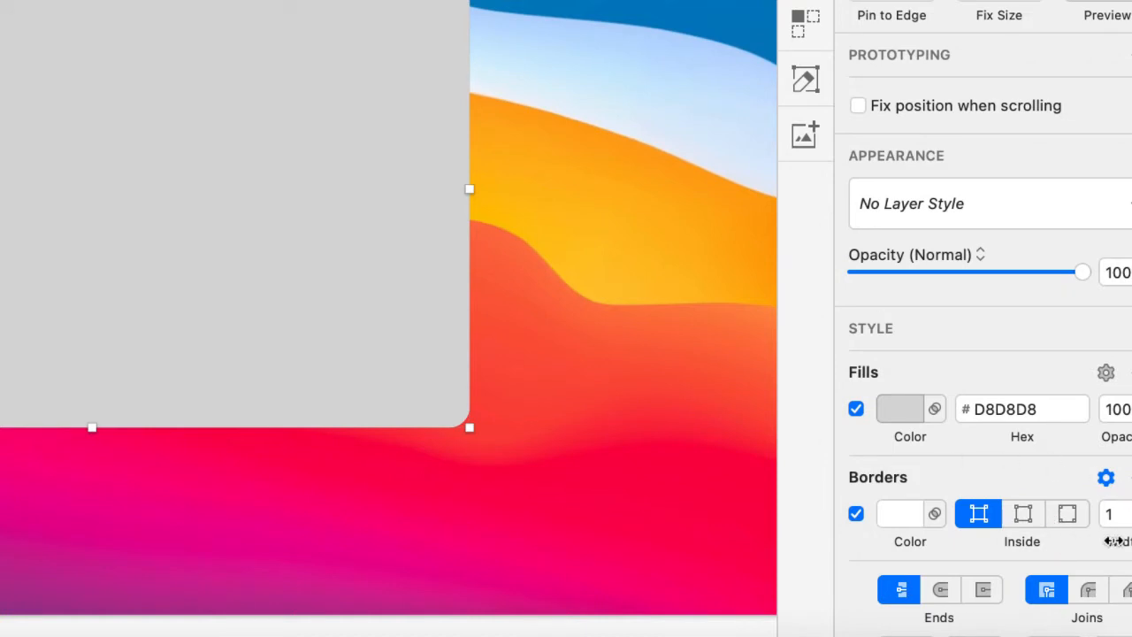
- Set the rectangle's border width to 2
{"action": "left_click", "coordinate": [1124, 514]}
{"action": "type", "text": ","}
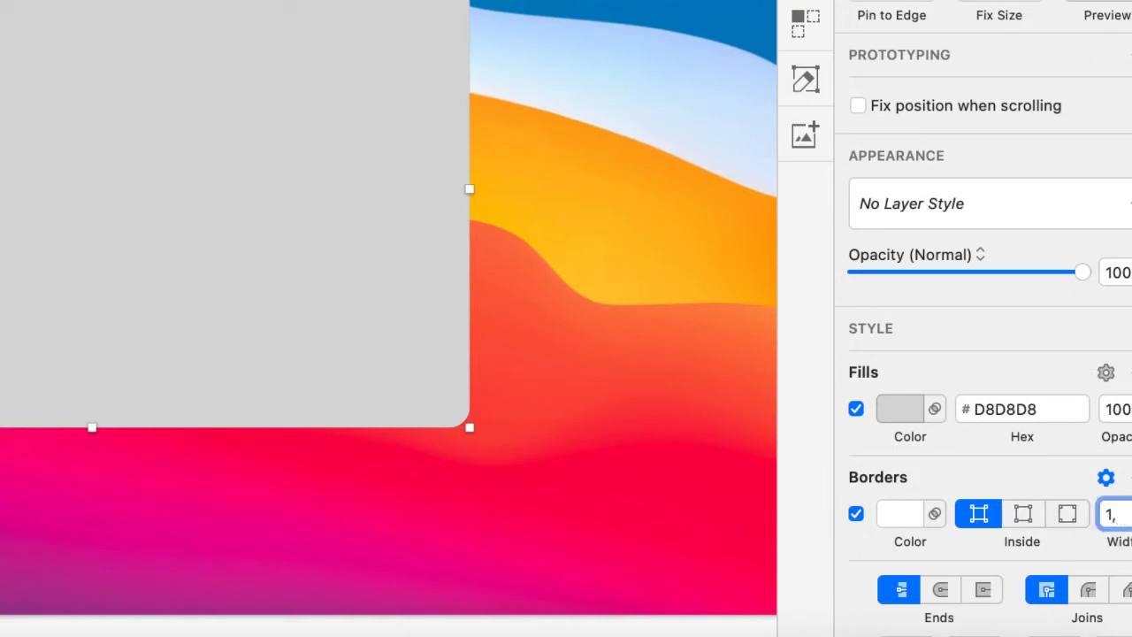
{"action": "key", "text": "BackSpace"}
{"action": "type", "text": "2"}
{"action": "key", "text": "Return"}
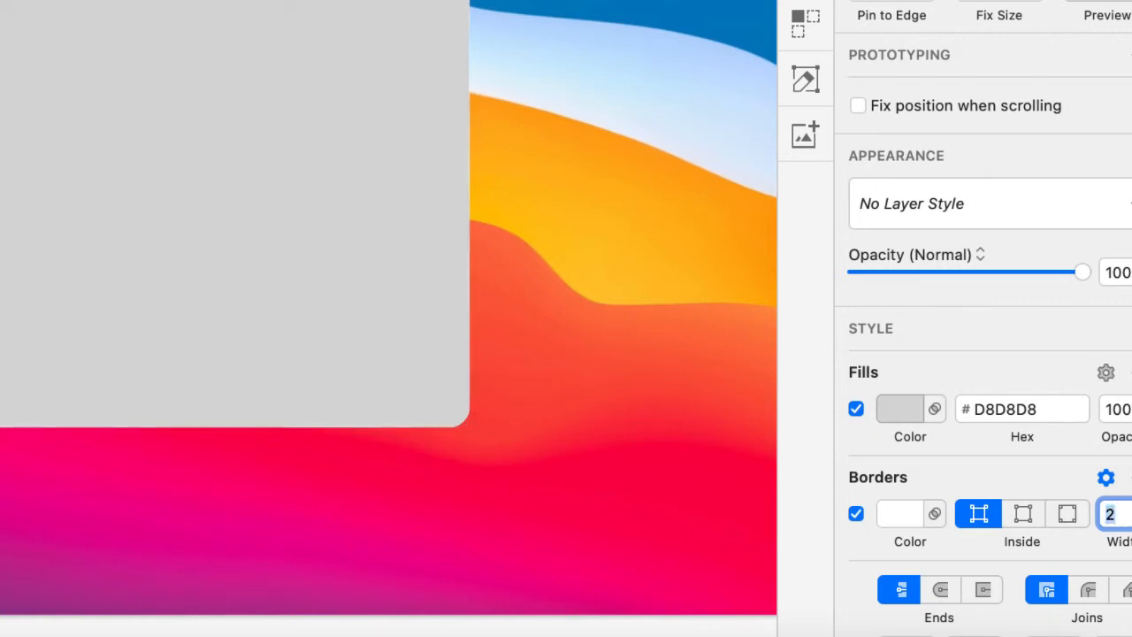
{"action": "left_click", "coordinate": [725, 402]}
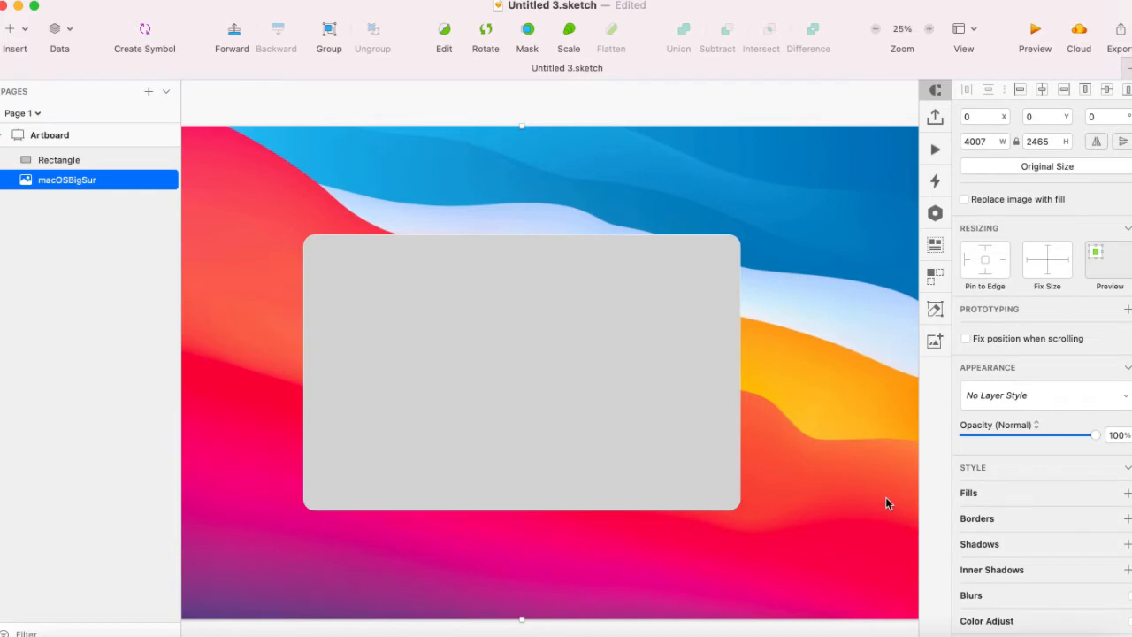
- Change the rectangle's fill colour to white (FFFFFF)
{"action": "key", "text": "super+equal"}
{"action": "scroll", "coordinate": [821, 505], "scroll_direction": "right", "scroll_amount": 5}
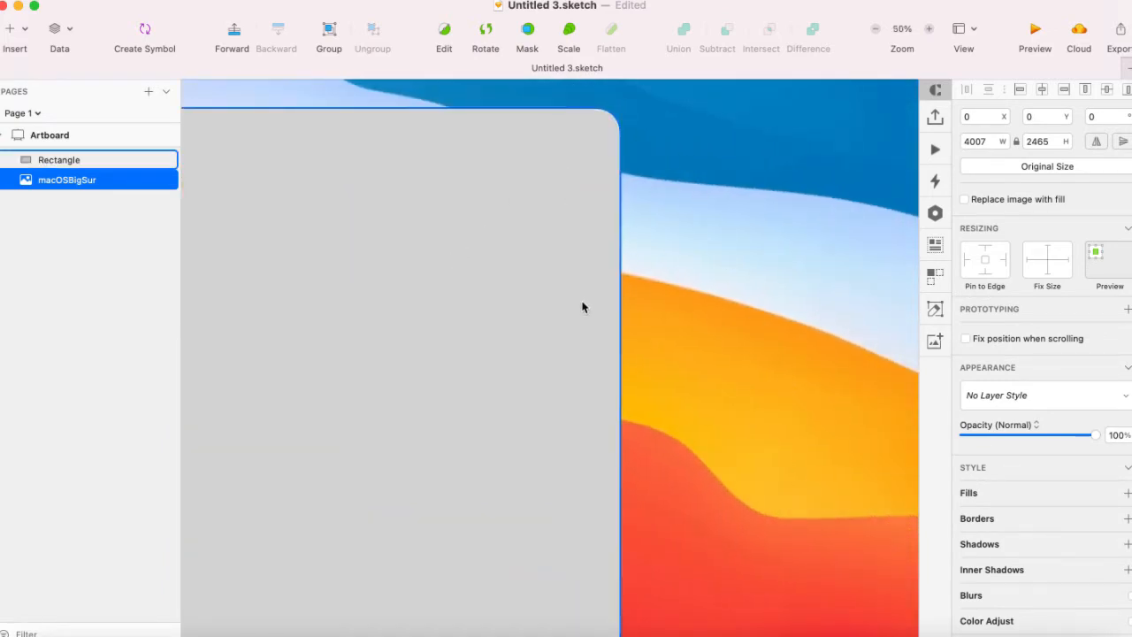
{"action": "scroll", "coordinate": [474, 369], "scroll_direction": "up", "scroll_amount": 3}
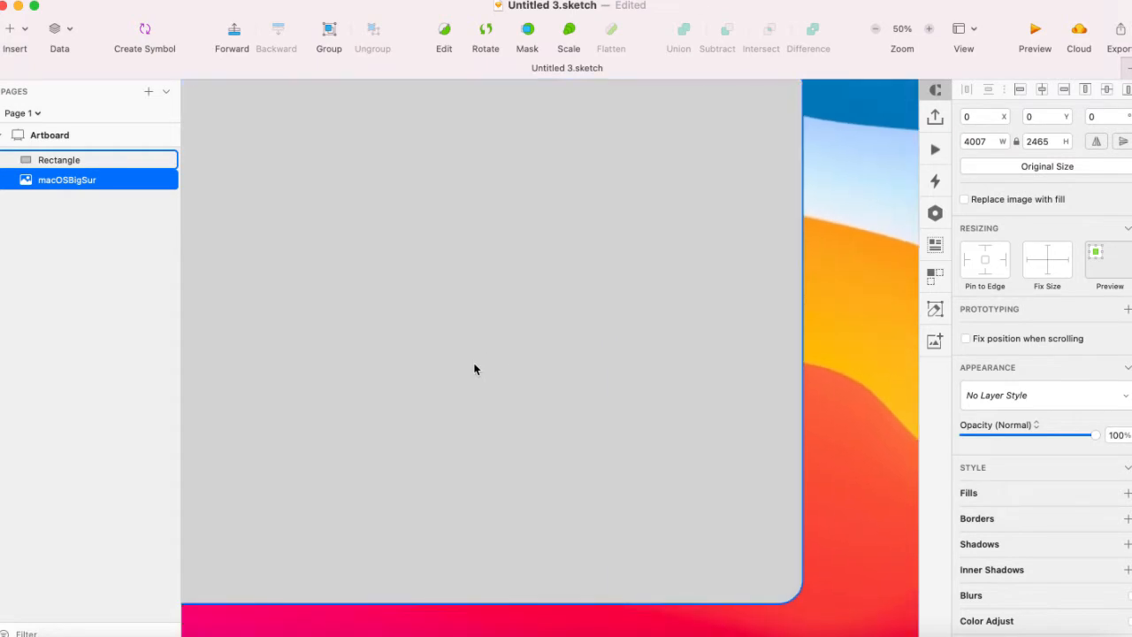
{"action": "scroll", "coordinate": [474, 369], "scroll_direction": "down", "scroll_amount": 3}
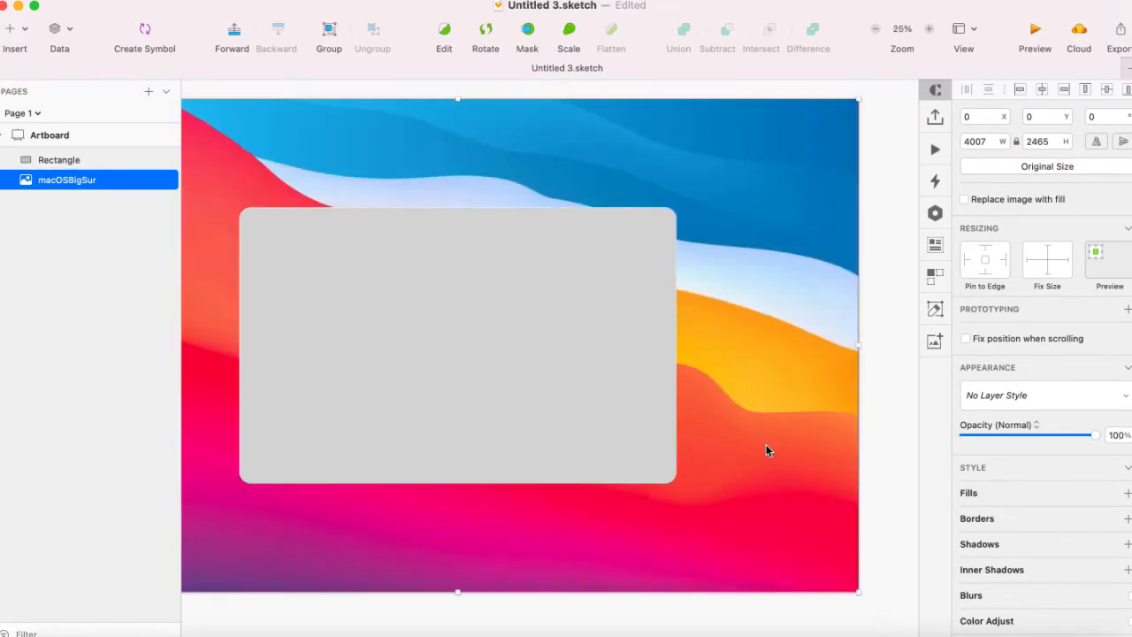
{"action": "left_click", "coordinate": [592, 413]}
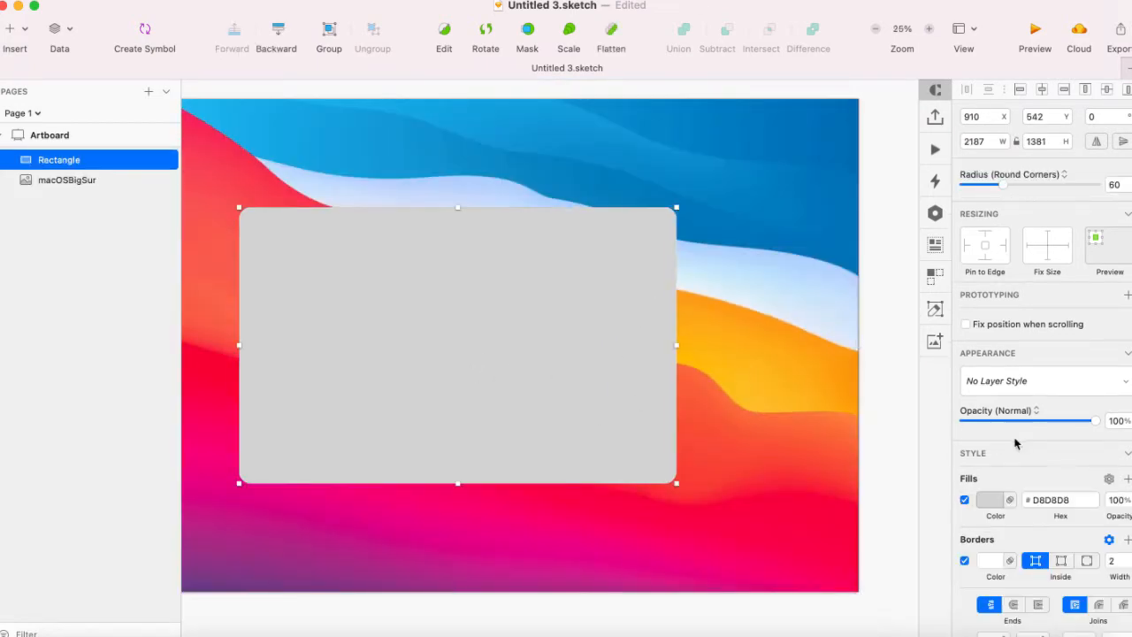
{"action": "left_click", "coordinate": [991, 500]}
{"action": "left_click_drag", "start_coordinate": [857, 305], "coordinate": [841, 232]}
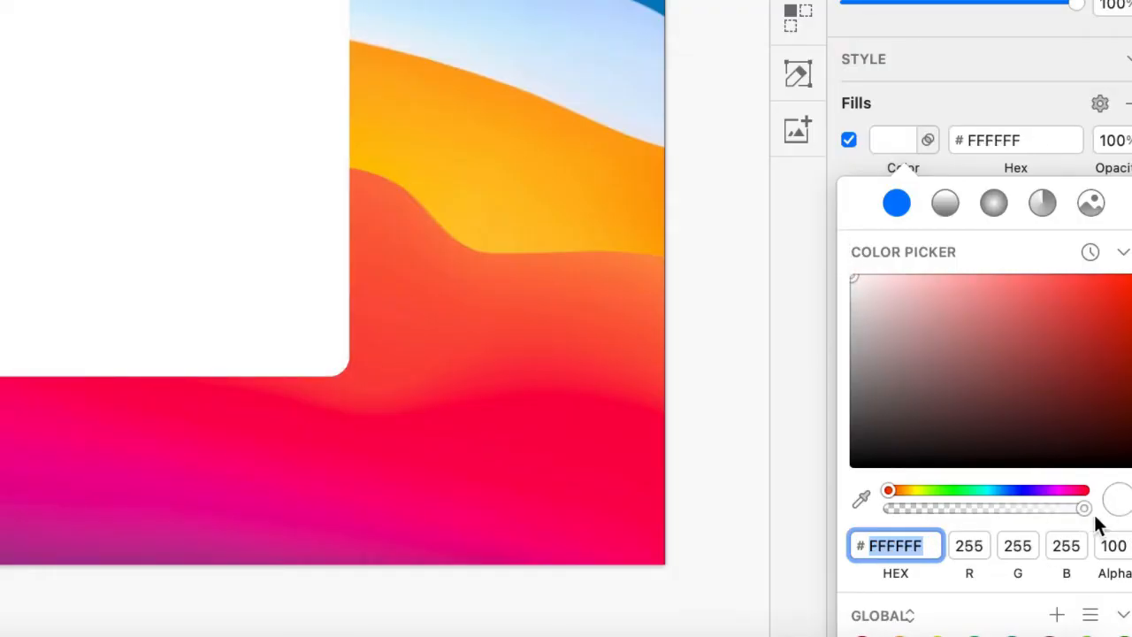
- Lower the opacity of the rectangle's white fill to 30%
{"action": "left_click_drag", "start_coordinate": [1083, 509], "coordinate": [964, 508]}
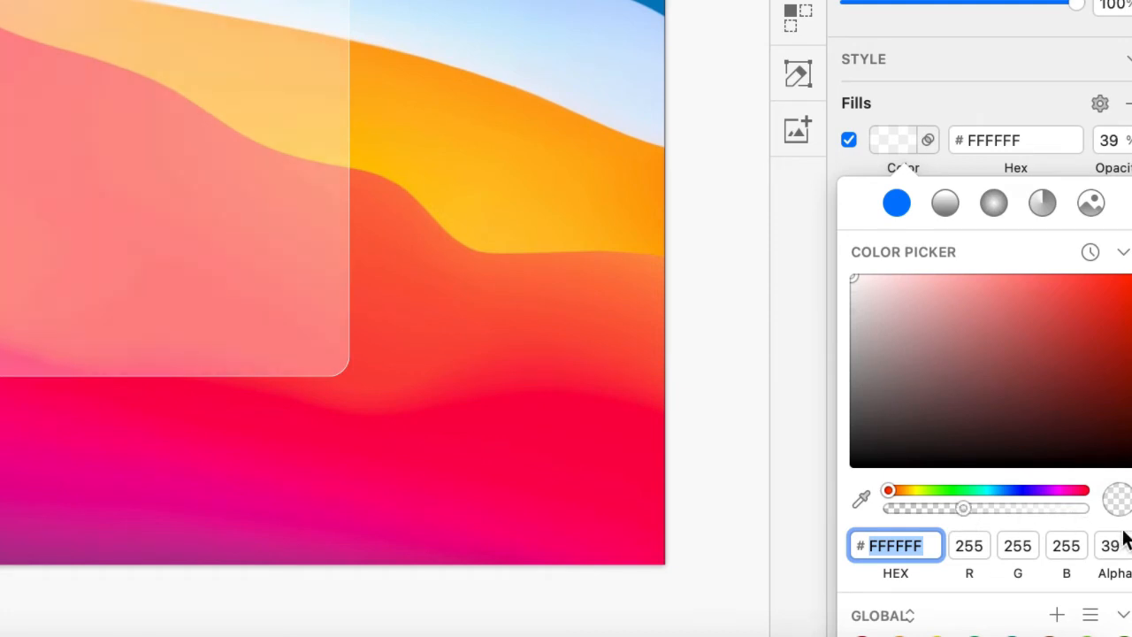
{"action": "left_click", "coordinate": [1127, 550]}
{"action": "left_click", "coordinate": [1127, 550]}
{"action": "left_click", "coordinate": [1127, 550]}
{"action": "left_click", "coordinate": [1127, 551]}
{"action": "left_click", "coordinate": [1128, 550]}
{"action": "left_click", "coordinate": [1127, 550]}
{"action": "left_click", "coordinate": [1127, 550]}
{"action": "left_click", "coordinate": [1128, 550]}
{"action": "left_click", "coordinate": [1127, 550]}
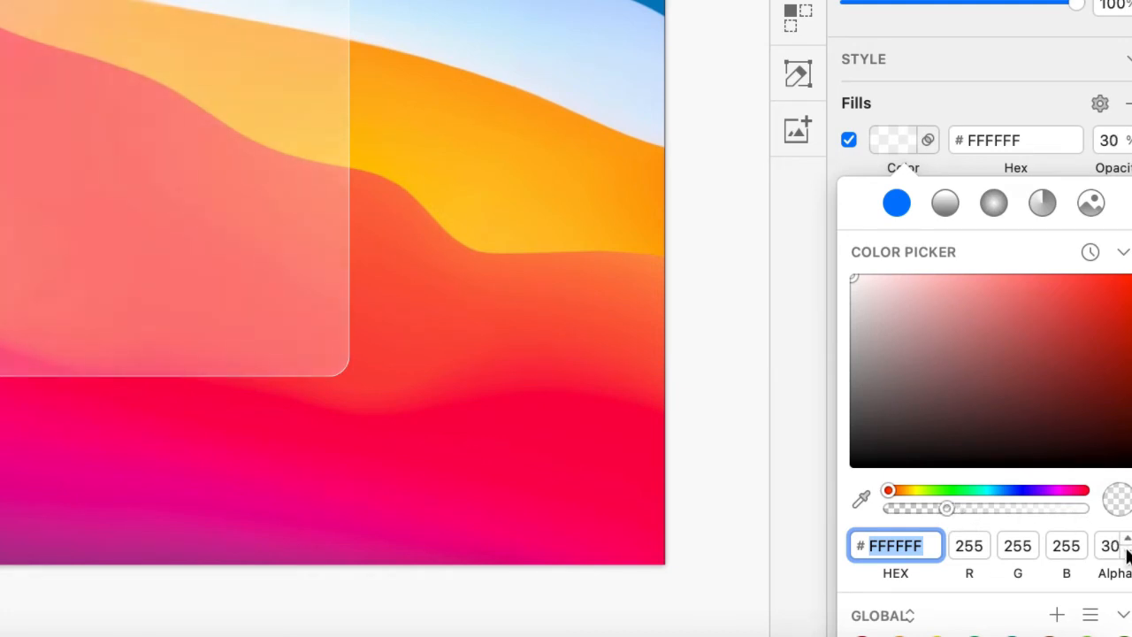
{"action": "left_click", "coordinate": [716, 441]}
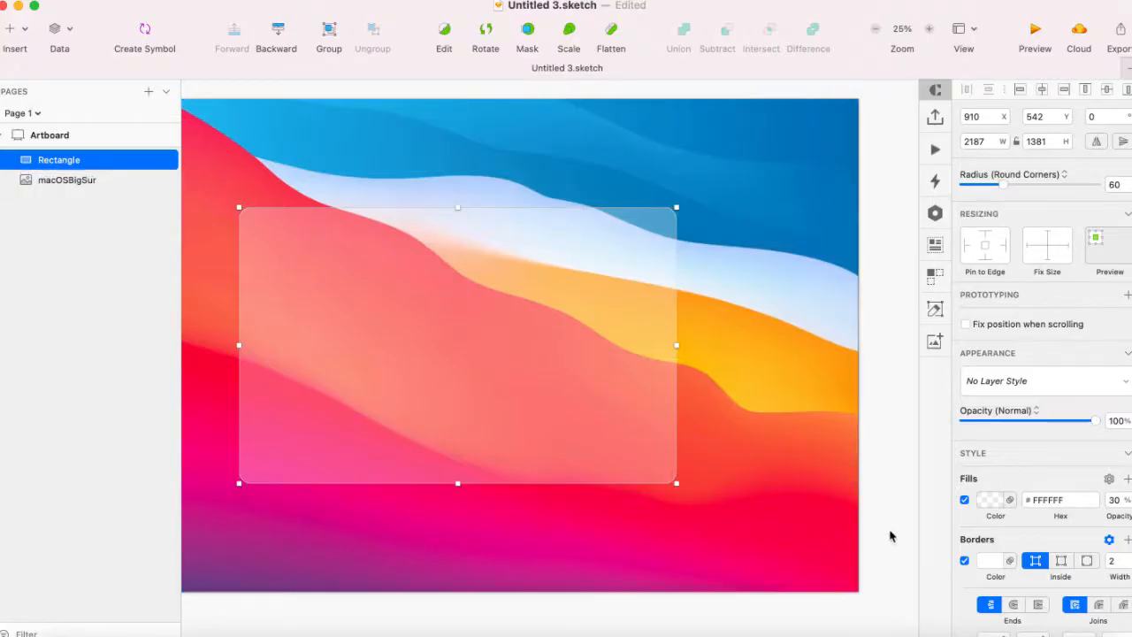
- Turn on the blur effect for the translucent rectangle, using Gaussian Blur
{"action": "scroll", "coordinate": [910, 519], "scroll_direction": "down", "scroll_amount": 2}
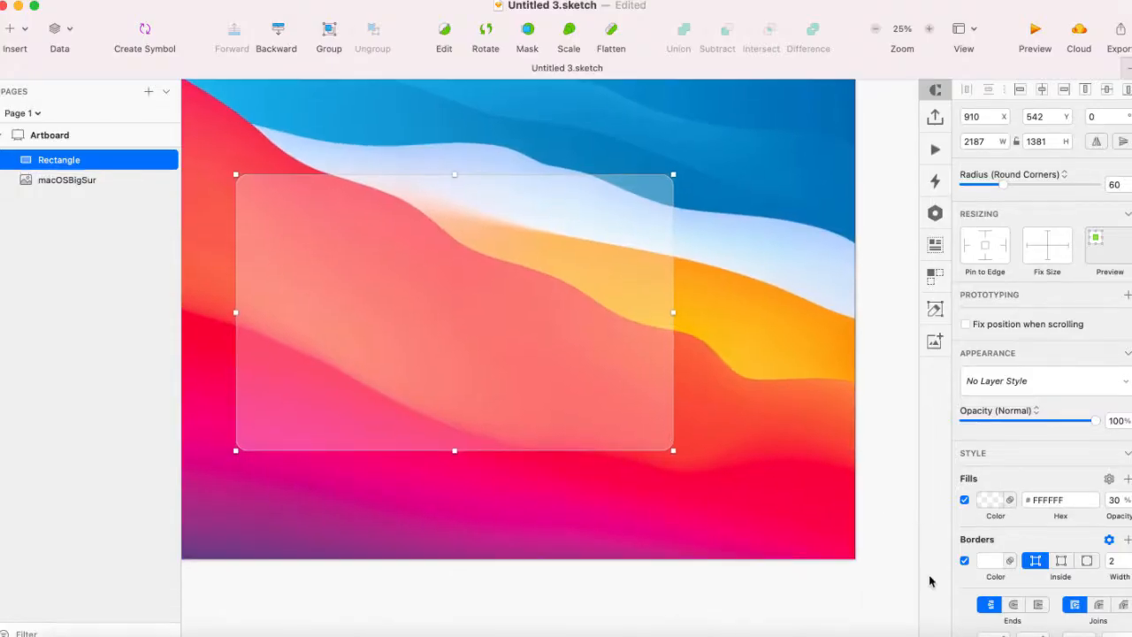
{"action": "left_click", "coordinate": [992, 500]}
{"action": "left_click", "coordinate": [908, 509]}
{"action": "scroll", "coordinate": [1000, 495], "scroll_direction": "down", "scroll_amount": 3}
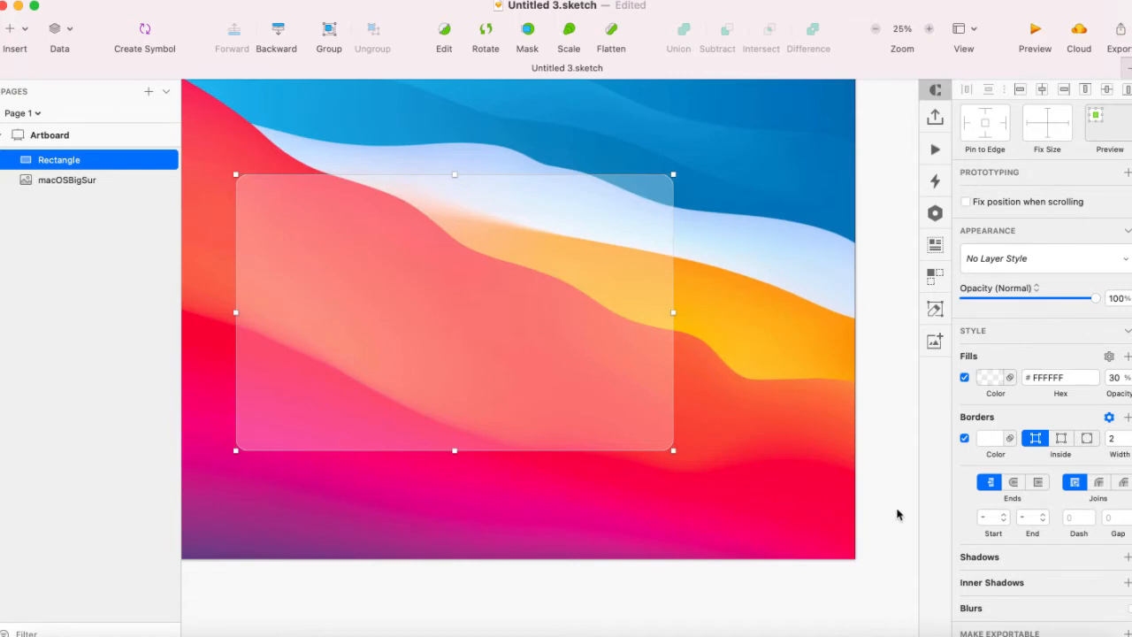
{"action": "left_click", "coordinate": [1005, 613]}
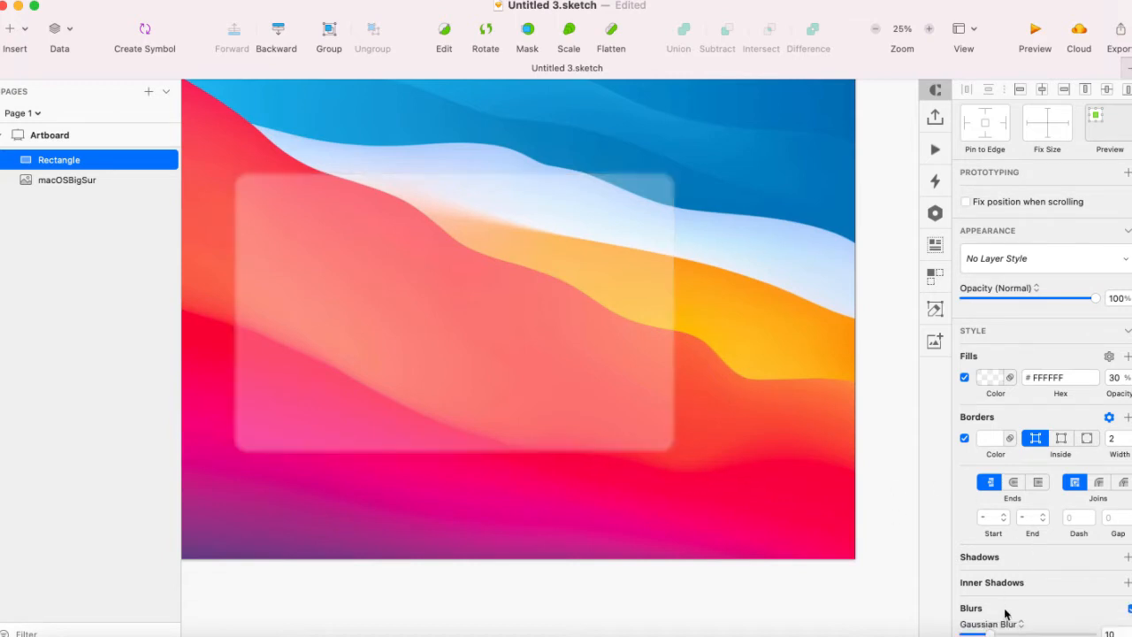
- Increase the rectangle's blur amount to 29 and change its blur type to Background Blur
{"action": "scroll", "coordinate": [1000, 601], "scroll_direction": "down", "scroll_amount": 2}
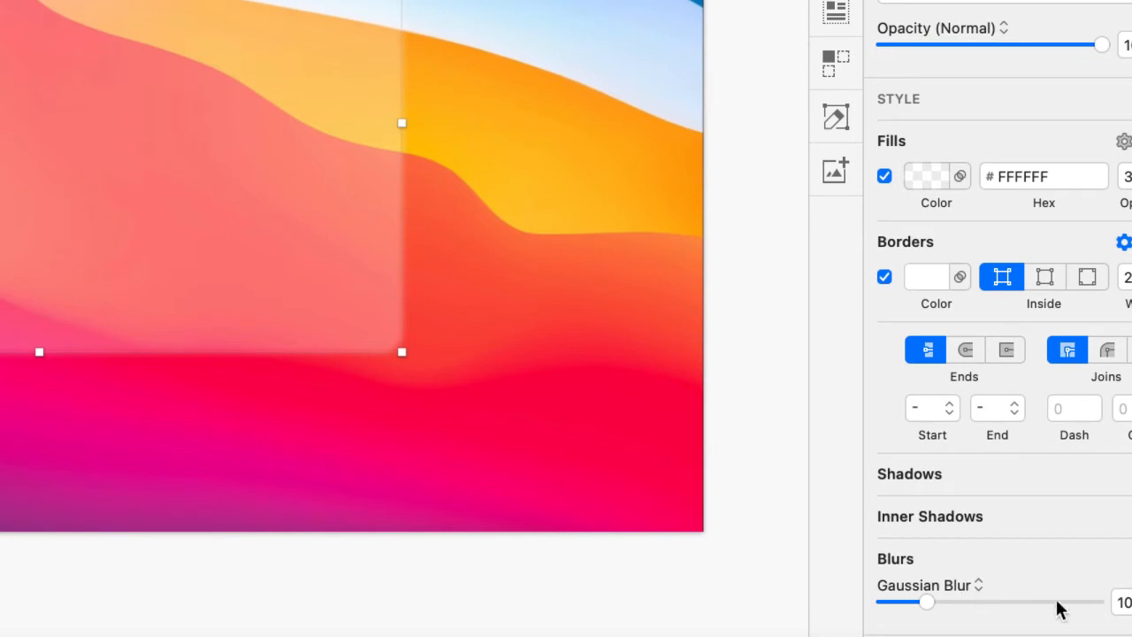
{"action": "left_click_drag", "start_coordinate": [927, 609], "coordinate": [1009, 610]}
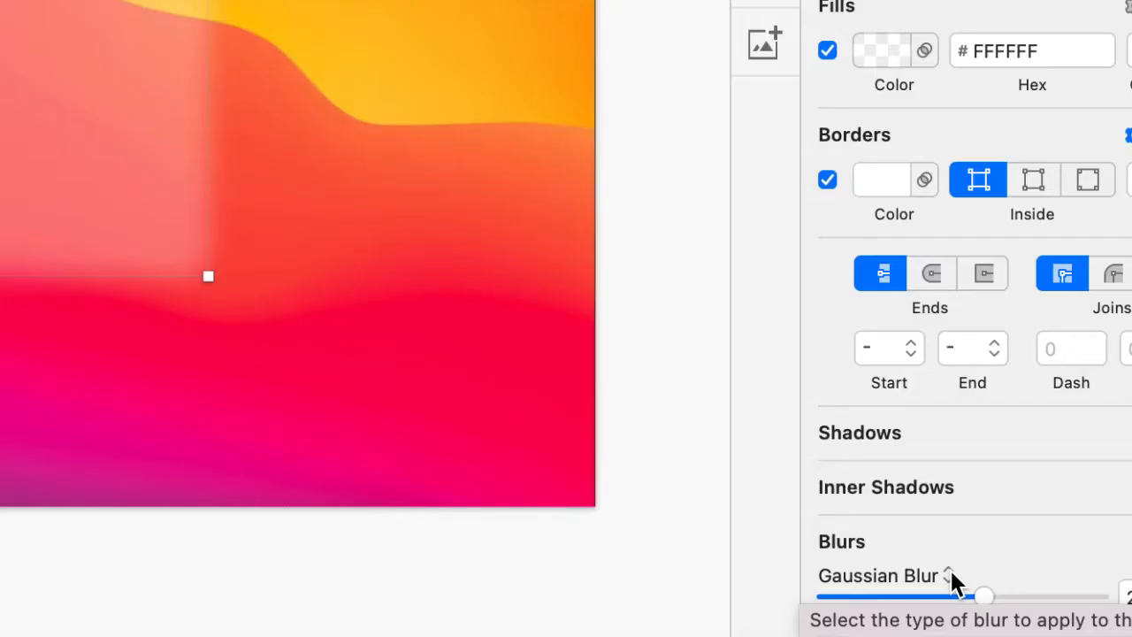
{"action": "left_click", "coordinate": [1021, 590]}
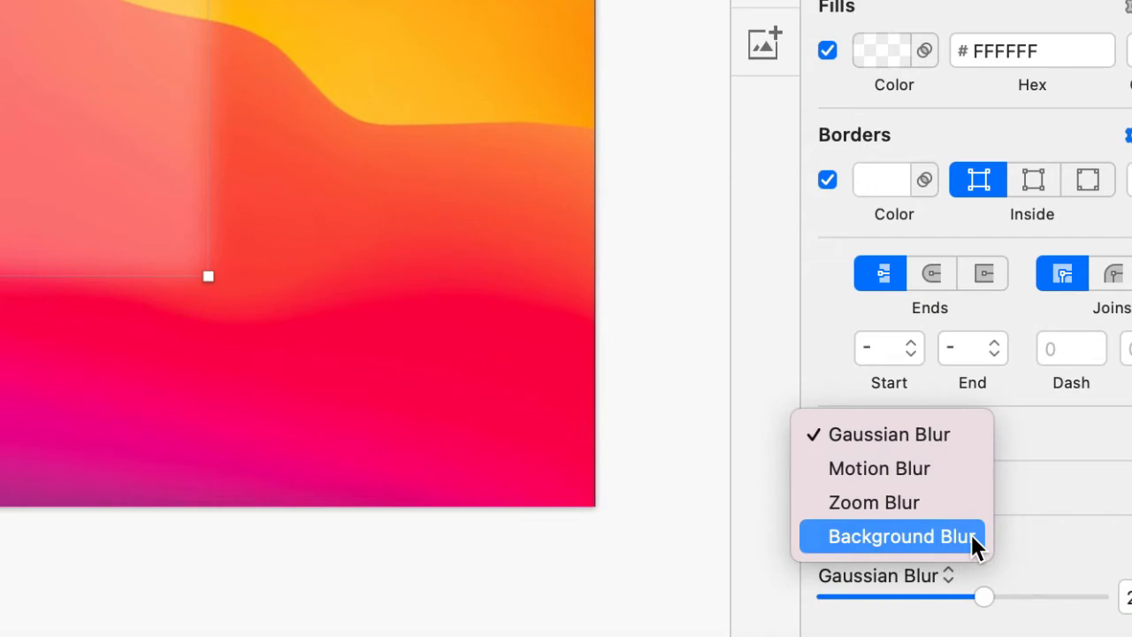
{"action": "left_click", "coordinate": [970, 535]}
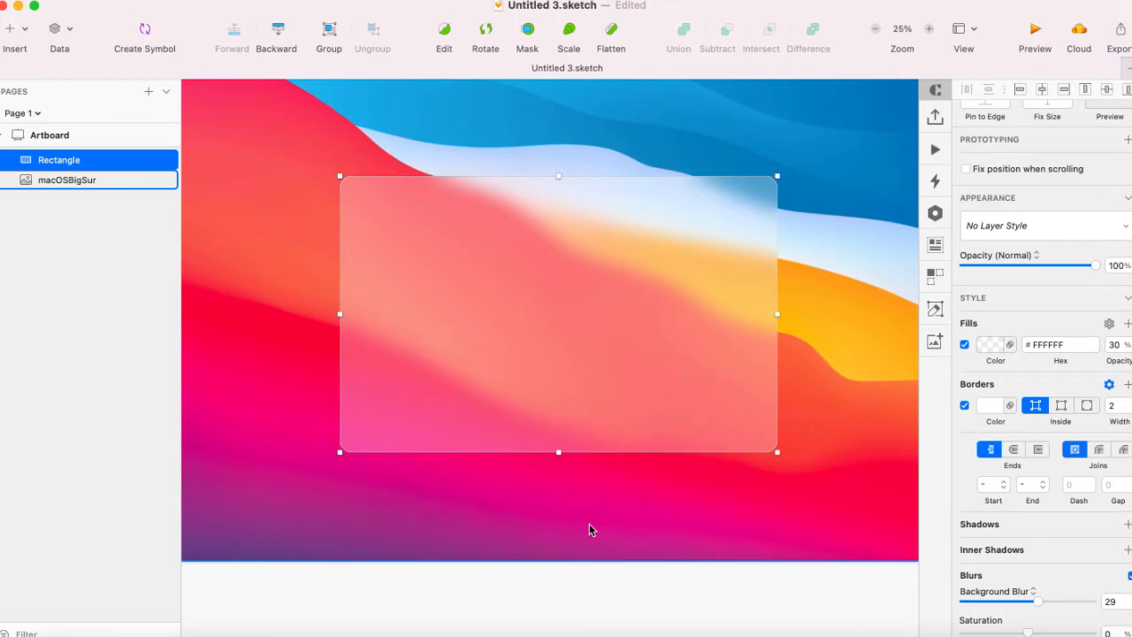
- Shift the blurred rectangle slightly to the right on the wallpaper, to about X 979, Y 542
{"action": "key", "text": "super+minus"}
{"action": "left_click_drag", "start_coordinate": [582, 379], "coordinate": [588, 374]}
{"action": "left_click", "coordinate": [558, 543]}
{"action": "key", "text": "super+plus"}
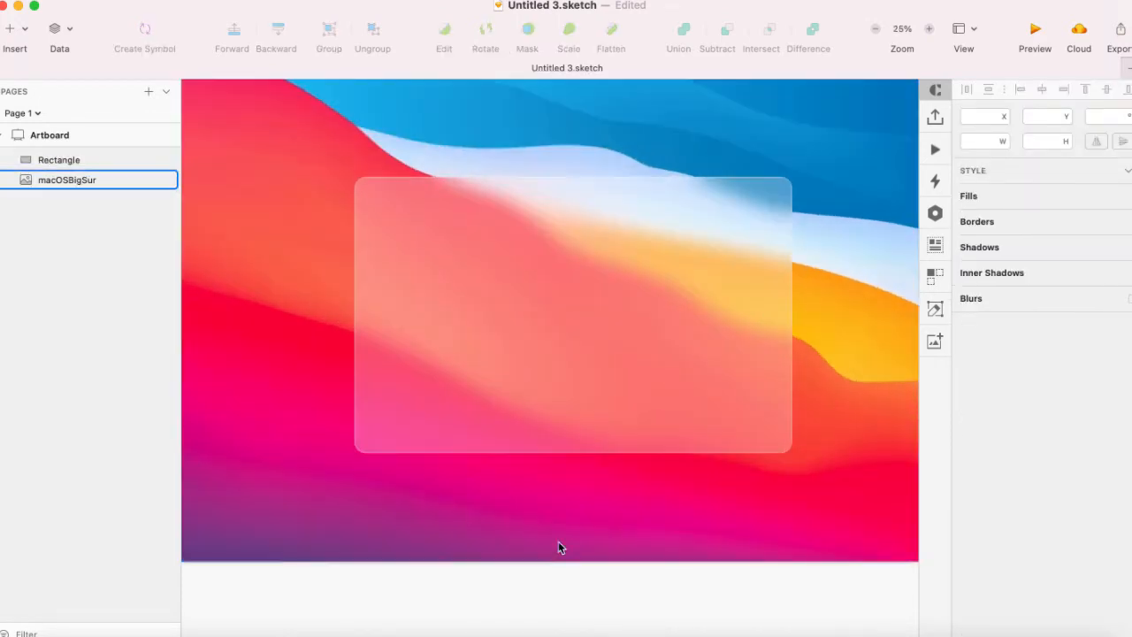
- Examine the glass card's thin border, rounded corners and background blur against the wallpaper, both close up and as a whole
{"action": "scroll", "coordinate": [536, 531], "scroll_direction": "right", "scroll_amount": 5}
{"action": "left_click", "coordinate": [488, 423]}
{"action": "scroll", "coordinate": [489, 423], "scroll_direction": "left", "scroll_amount": 5}
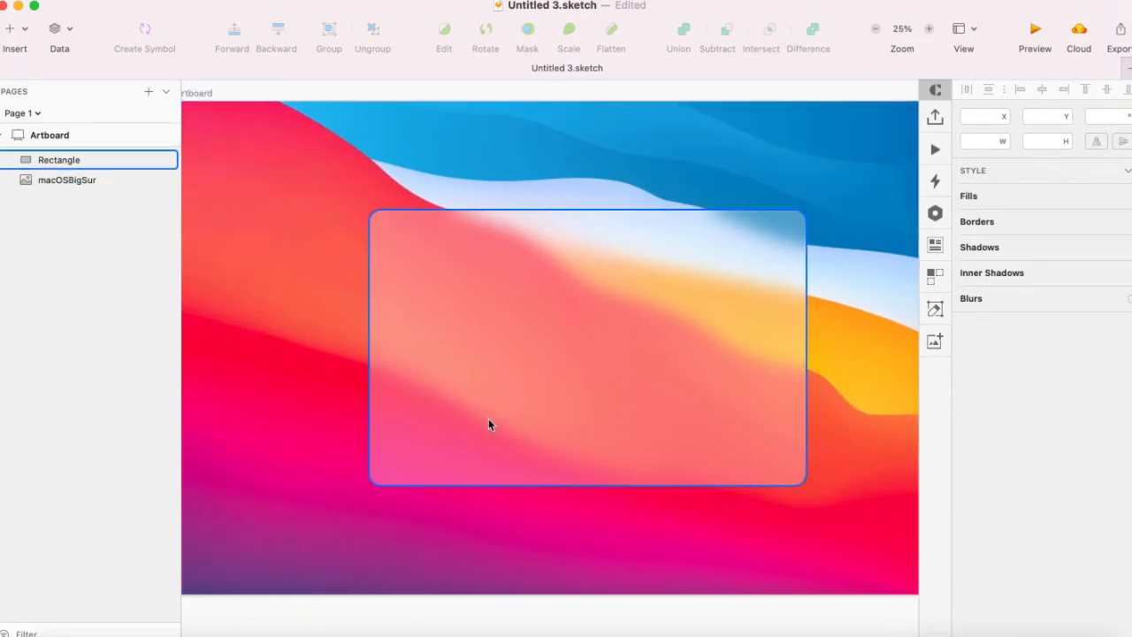
{"action": "scroll", "coordinate": [488, 423], "scroll_direction": "up", "scroll_amount": 2}
{"action": "left_click", "coordinate": [331, 407]}
{"action": "left_click", "coordinate": [546, 364]}
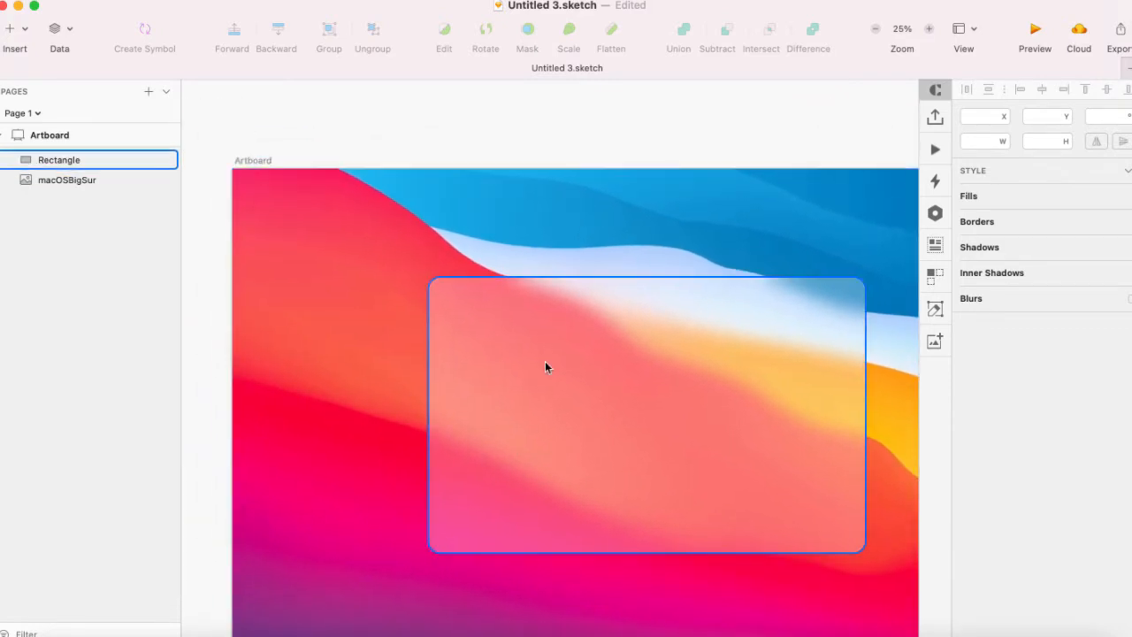
{"action": "left_click", "coordinate": [404, 335]}
{"action": "key", "text": "super+plus"}
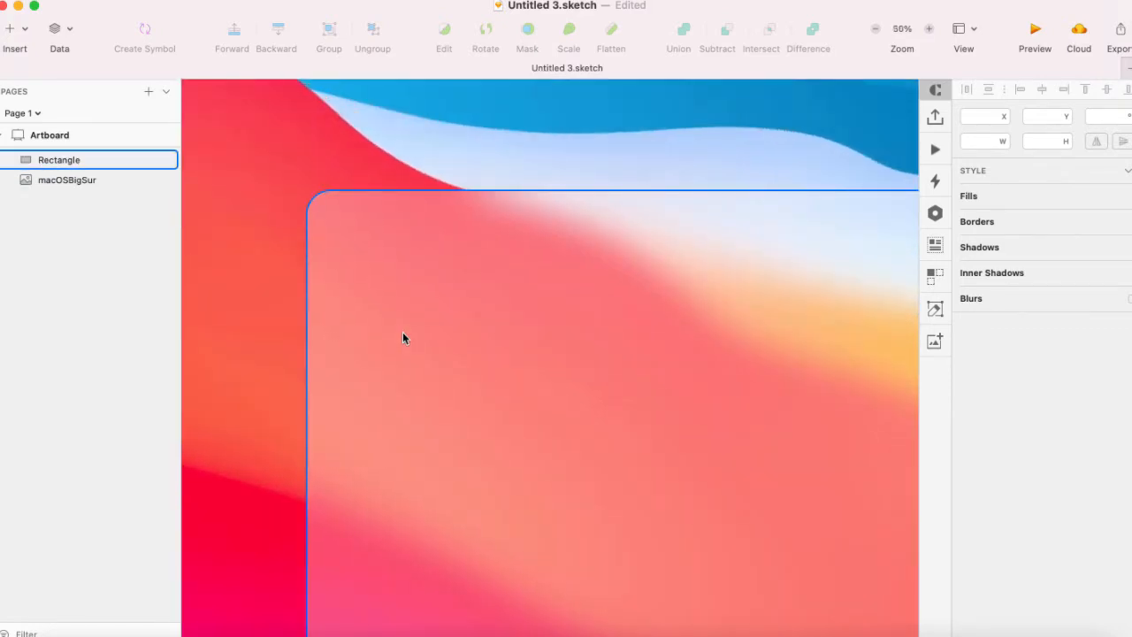
{"action": "scroll", "coordinate": [404, 335], "scroll_direction": "right", "scroll_amount": 5}
{"action": "left_click", "coordinate": [580, 280]}
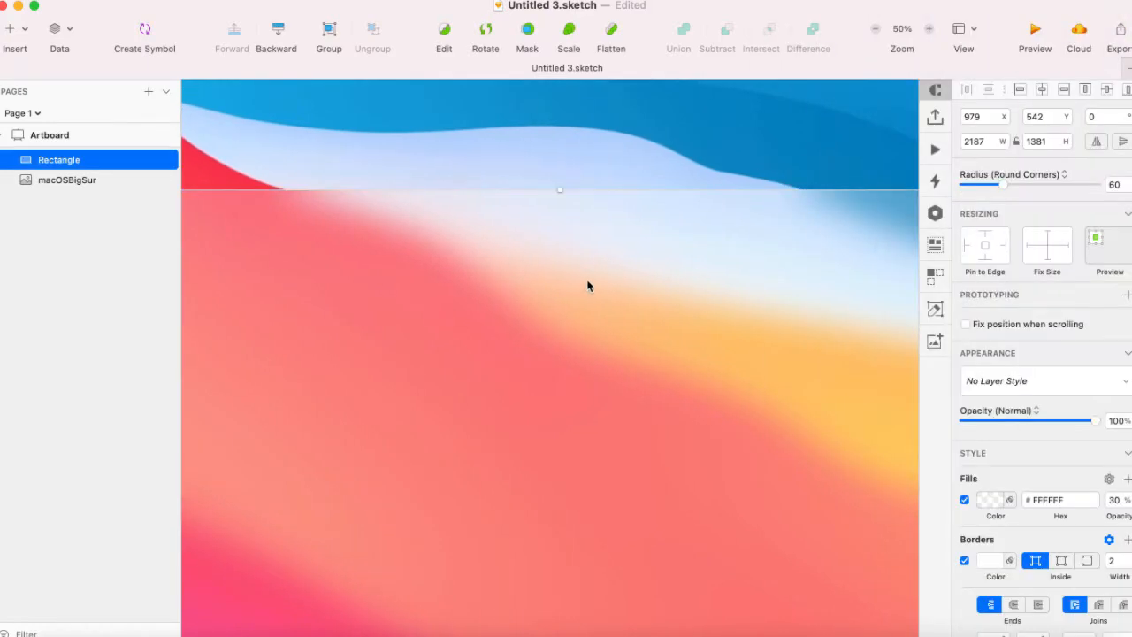
{"action": "scroll", "coordinate": [653, 291], "scroll_direction": "right", "scroll_amount": 5}
{"action": "left_click", "coordinate": [859, 372]}
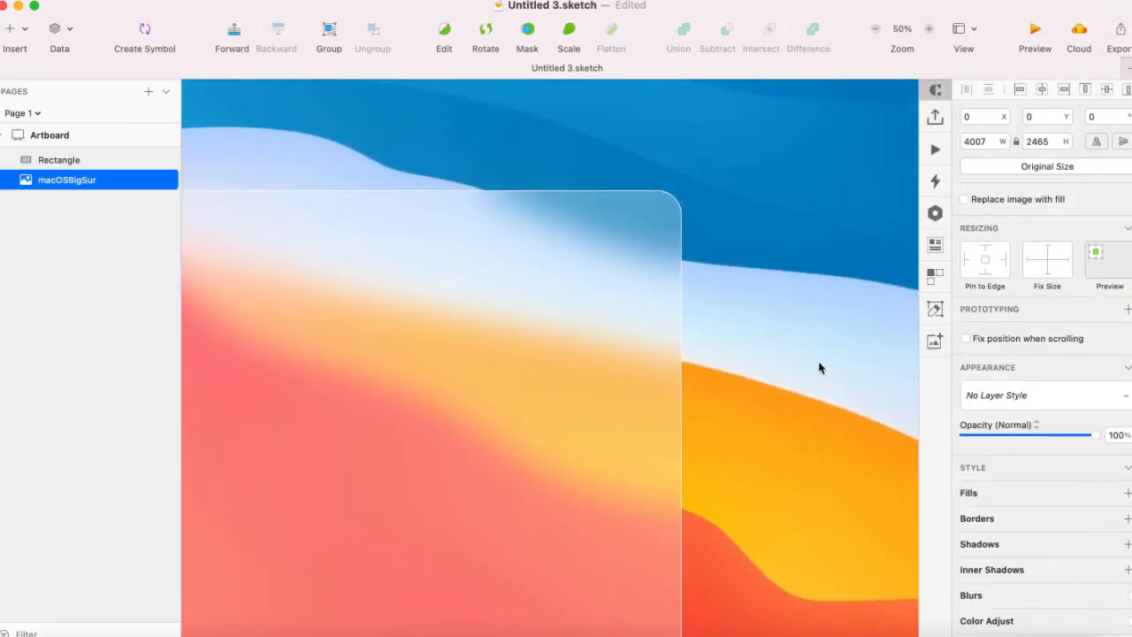
{"action": "scroll", "coordinate": [819, 366], "scroll_direction": "down", "scroll_amount": 5}
{"action": "scroll", "coordinate": [819, 361], "scroll_direction": "down", "scroll_amount": 3}
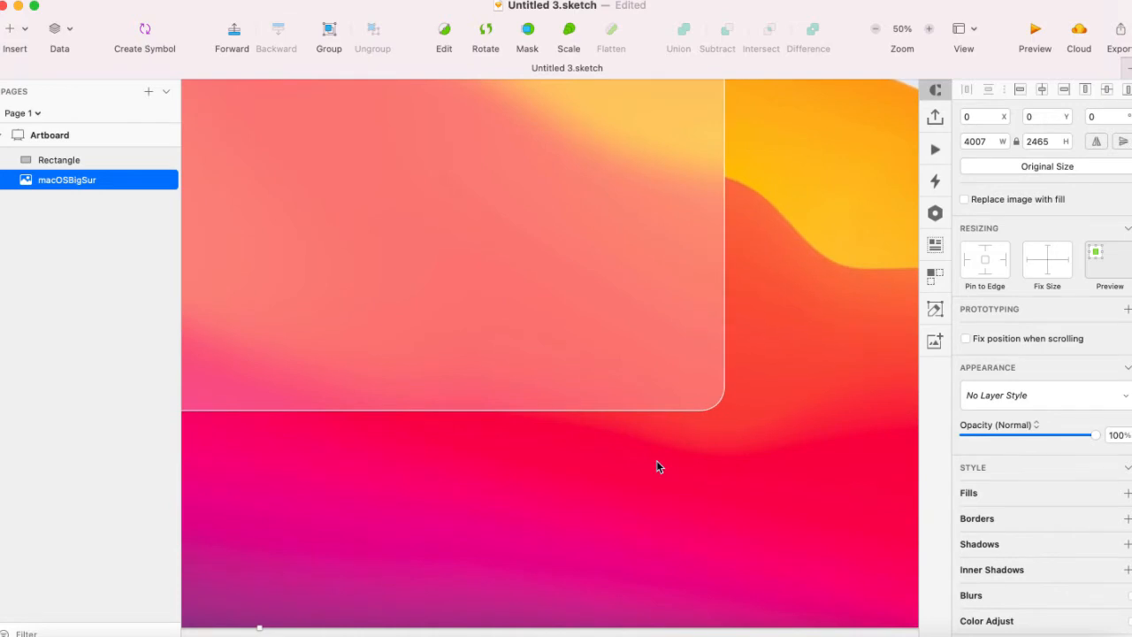
{"action": "scroll", "coordinate": [657, 460], "scroll_direction": "left", "scroll_amount": 8}
{"action": "scroll", "coordinate": [656, 460], "scroll_direction": "left", "scroll_amount": 3}
{"action": "scroll", "coordinate": [657, 460], "scroll_direction": "up", "scroll_amount": 8}
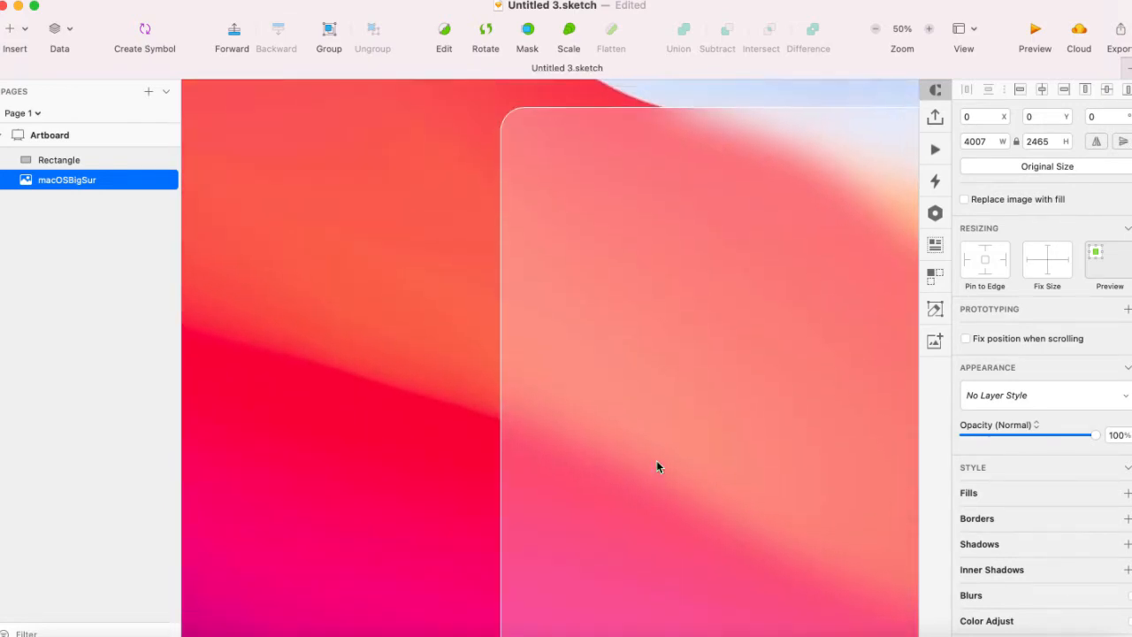
{"action": "key", "text": "super+1"}
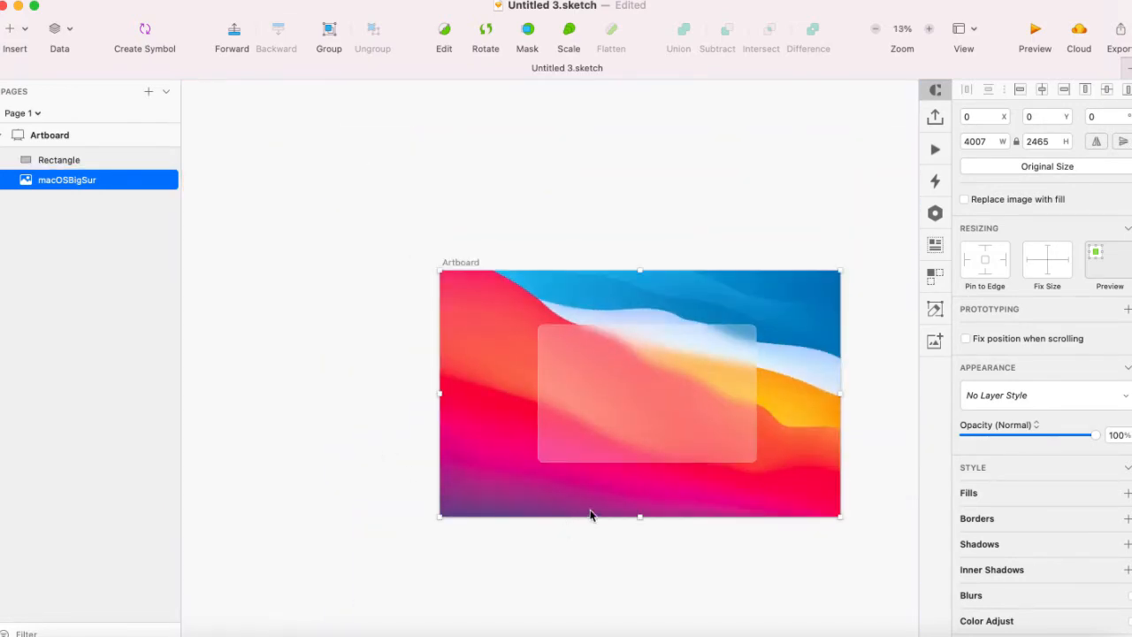
{"action": "scroll", "coordinate": [576, 516], "scroll_direction": "right", "scroll_amount": 4}
{"action": "key", "text": "super+plus"}
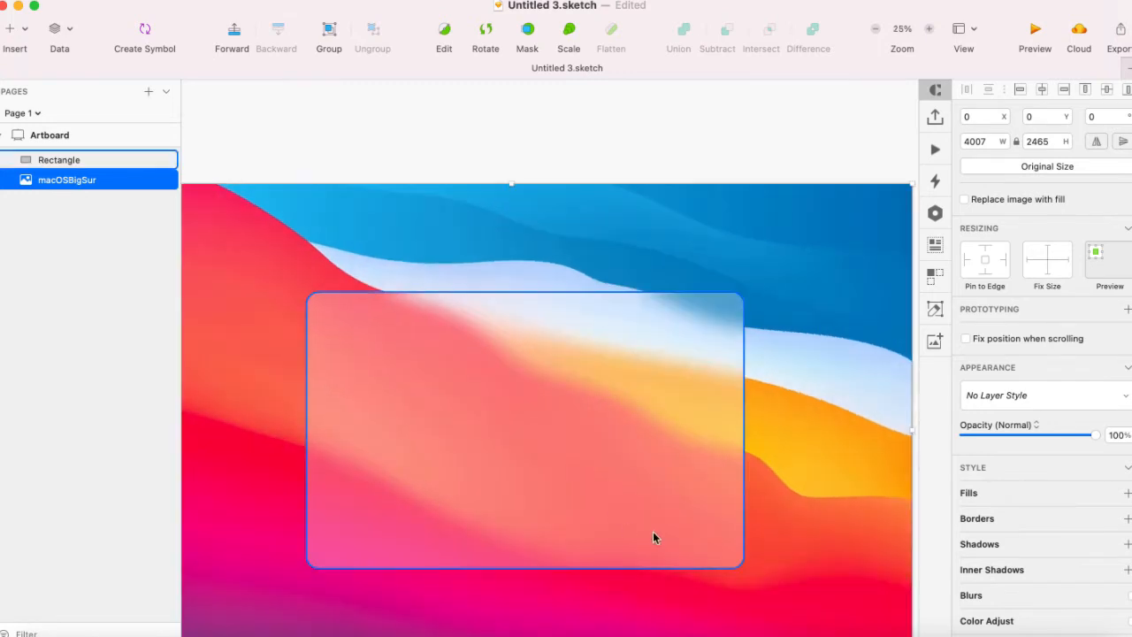
{"action": "key", "text": "super+minus"}
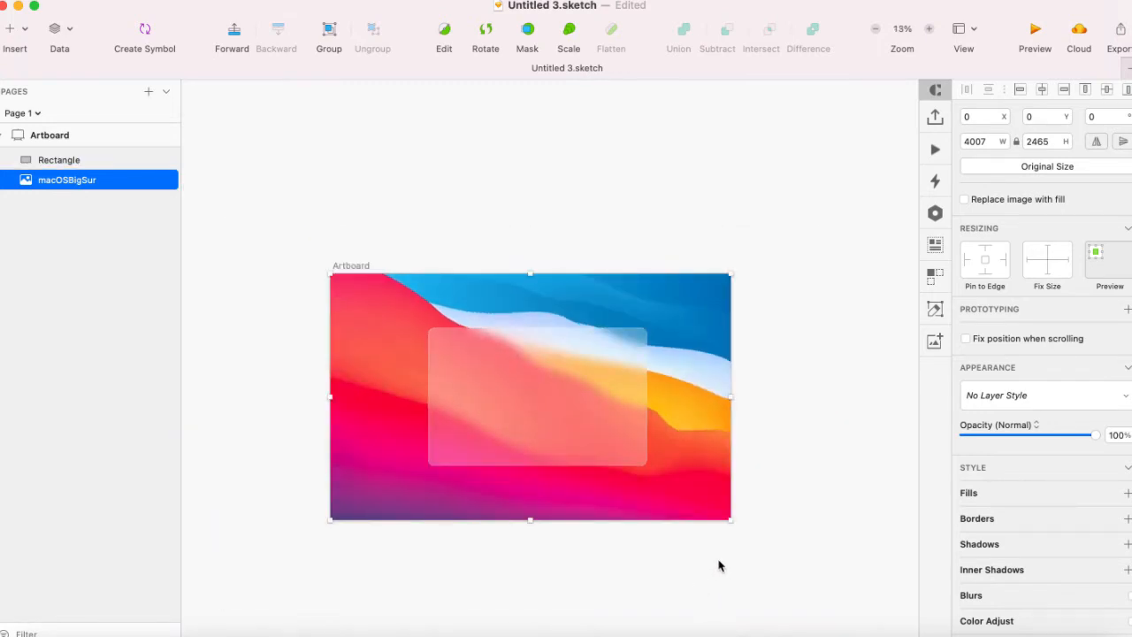
{"action": "left_click", "coordinate": [719, 567]}
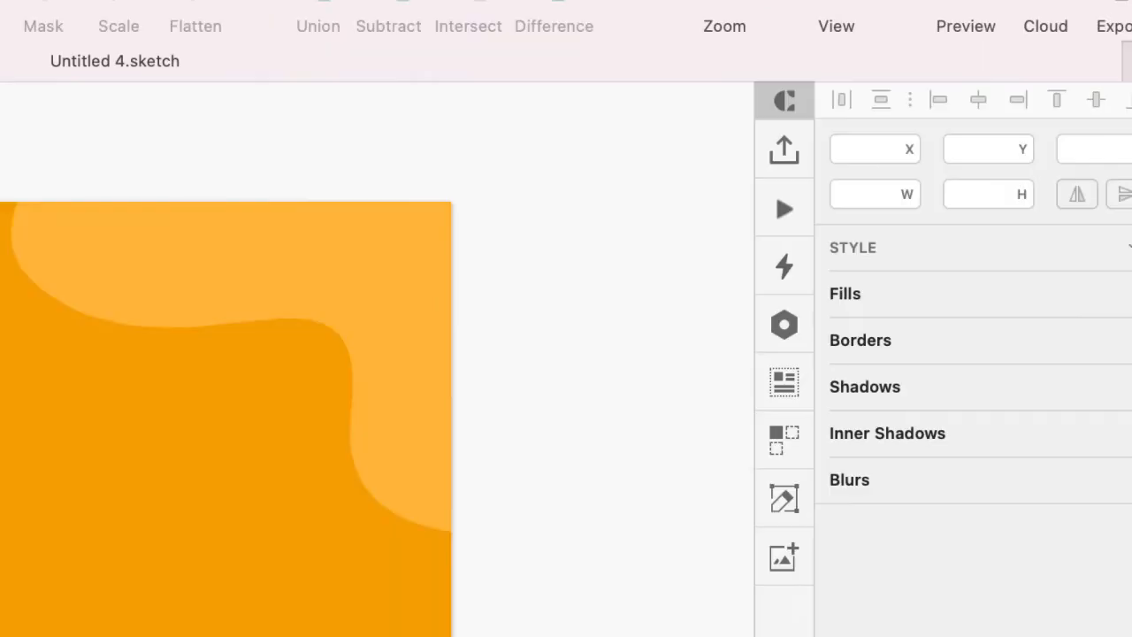
- Inspect the orange artboard's settings and the light wavy path in Untitled 4.sketch
{"action": "left_click", "coordinate": [44, 134]}
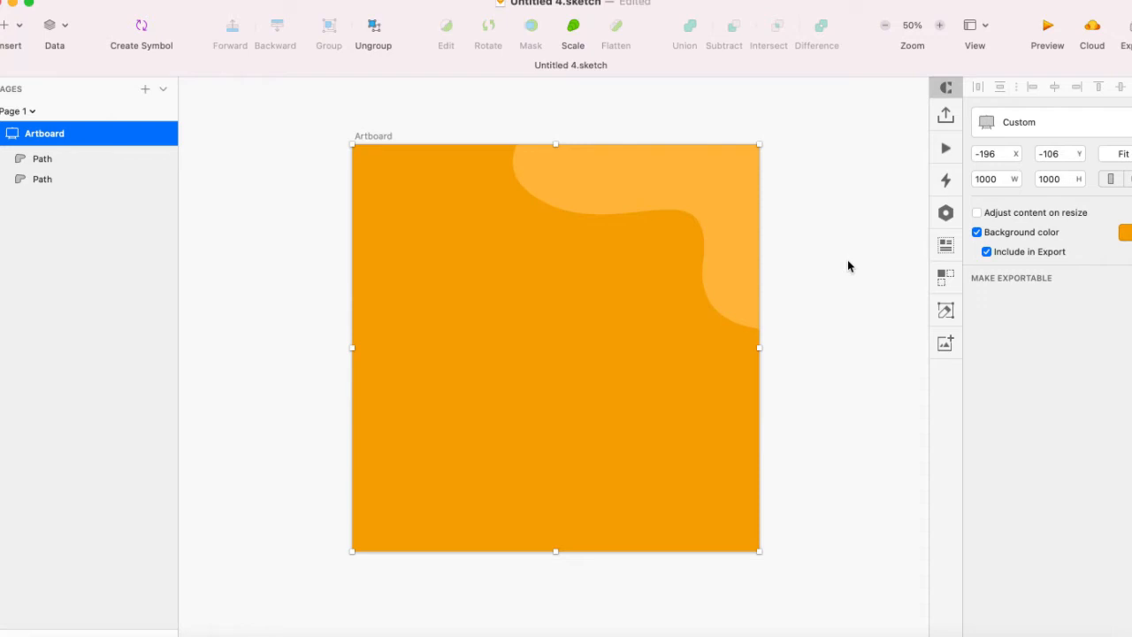
{"action": "left_click", "coordinate": [836, 252]}
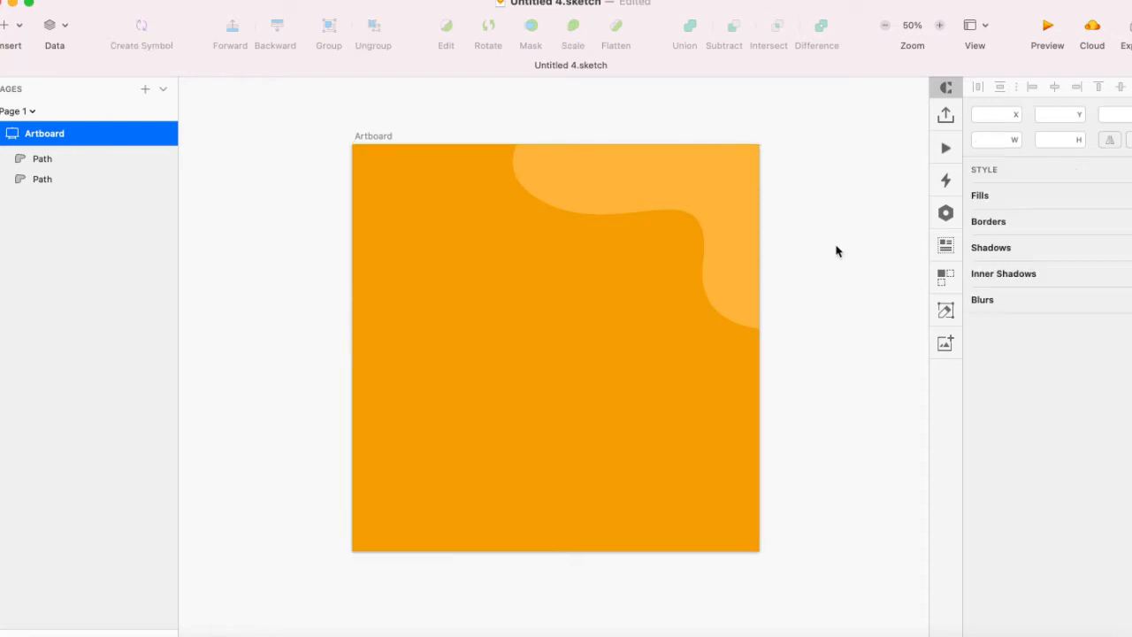
{"action": "left_click", "coordinate": [705, 192]}
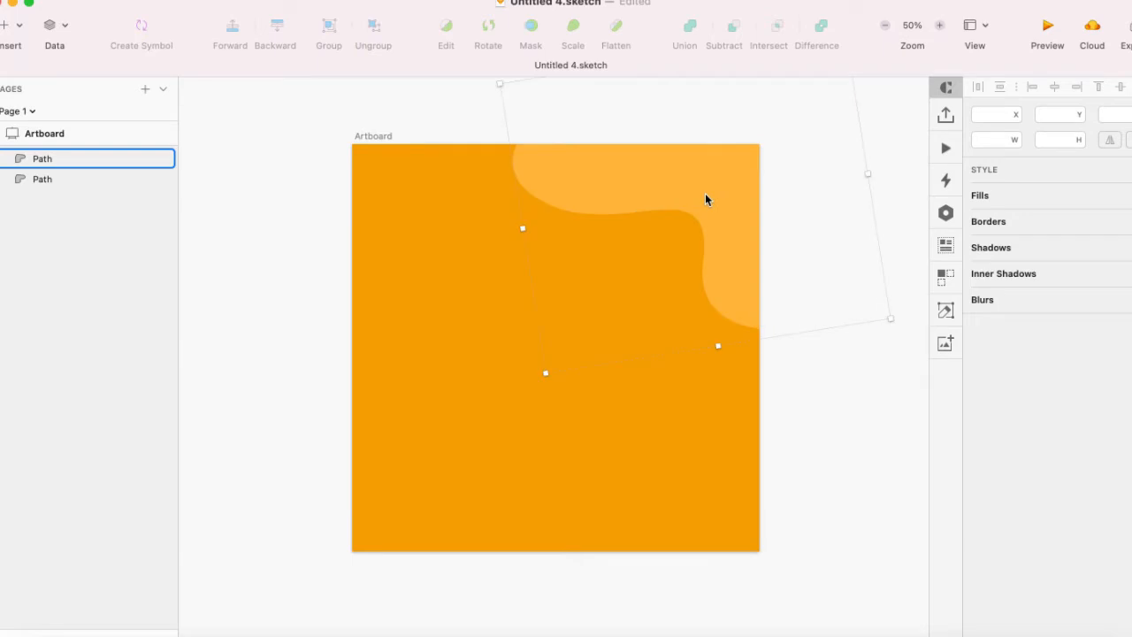
{"action": "left_click", "coordinate": [824, 422]}
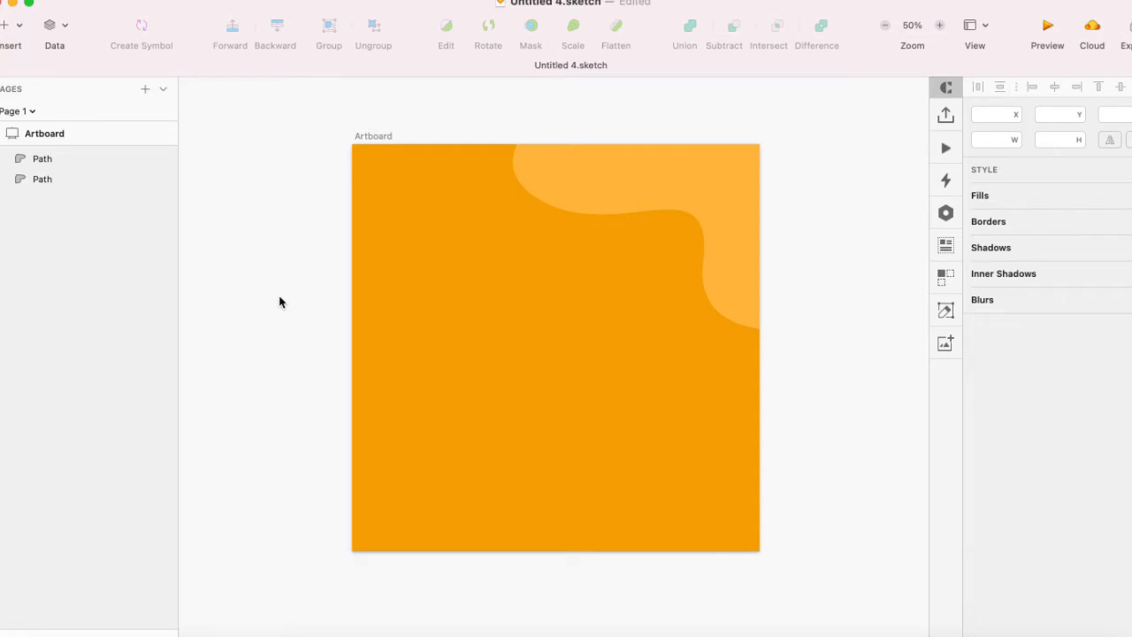
- Draw a circle on the orange artboard, set its size to 280 × 280 and place it at about X 95, Y 235
{"action": "key", "text": "v"}
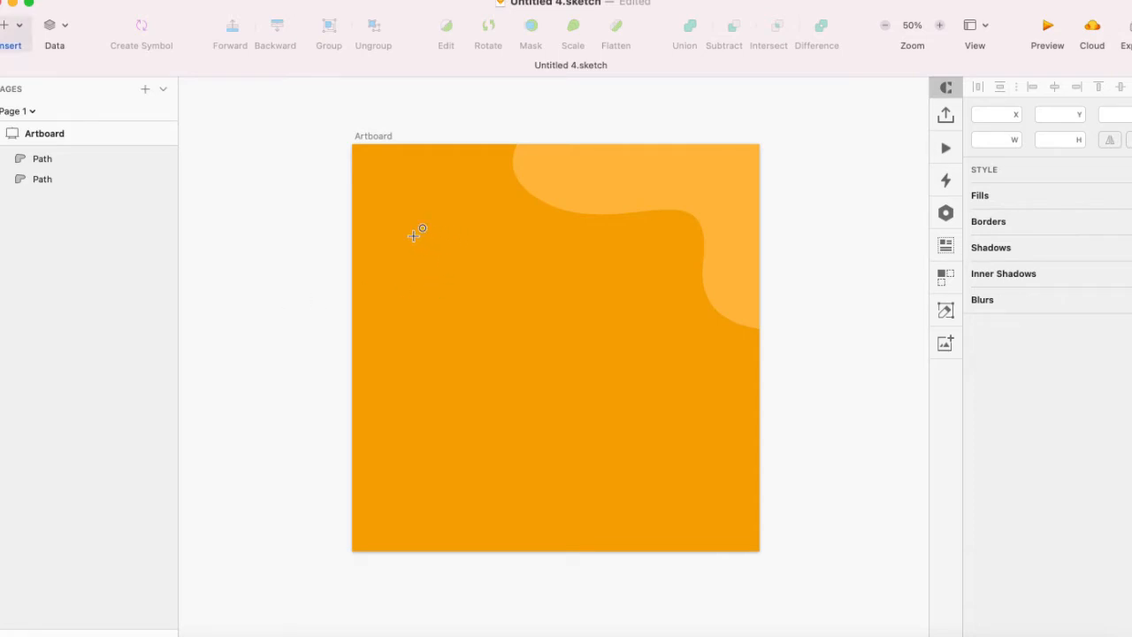
{"action": "left_click_drag", "start_coordinate": [413, 236], "coordinate": [512, 352]}
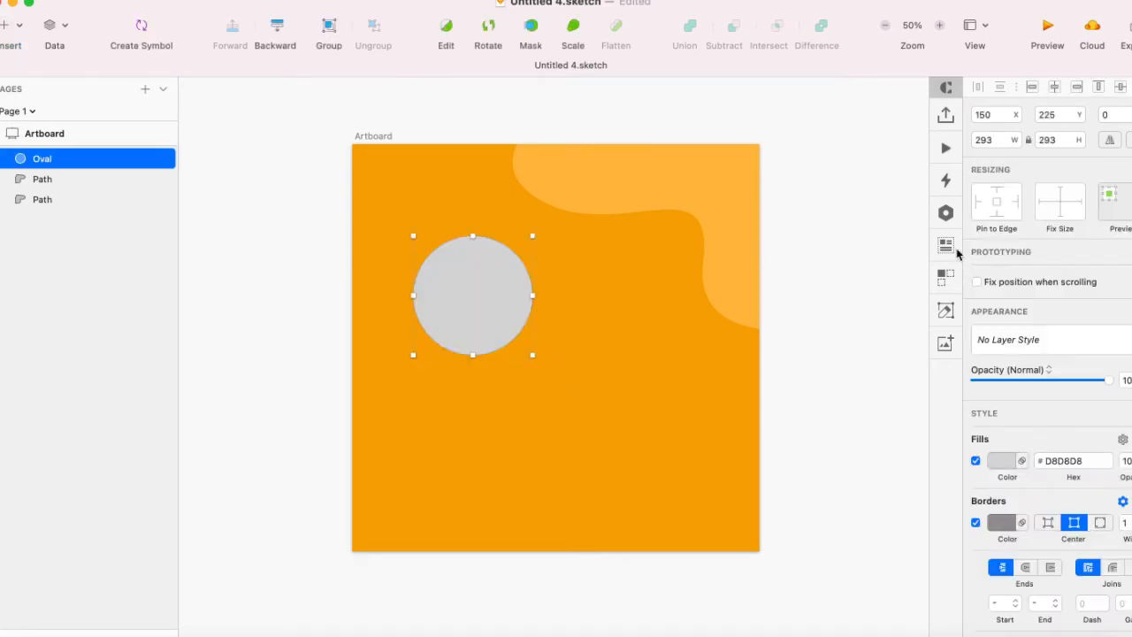
{"action": "left_click", "coordinate": [995, 139]}
{"action": "double_click", "coordinate": [995, 139]}
{"action": "type", "text": "280"}
{"action": "key", "text": "Return"}
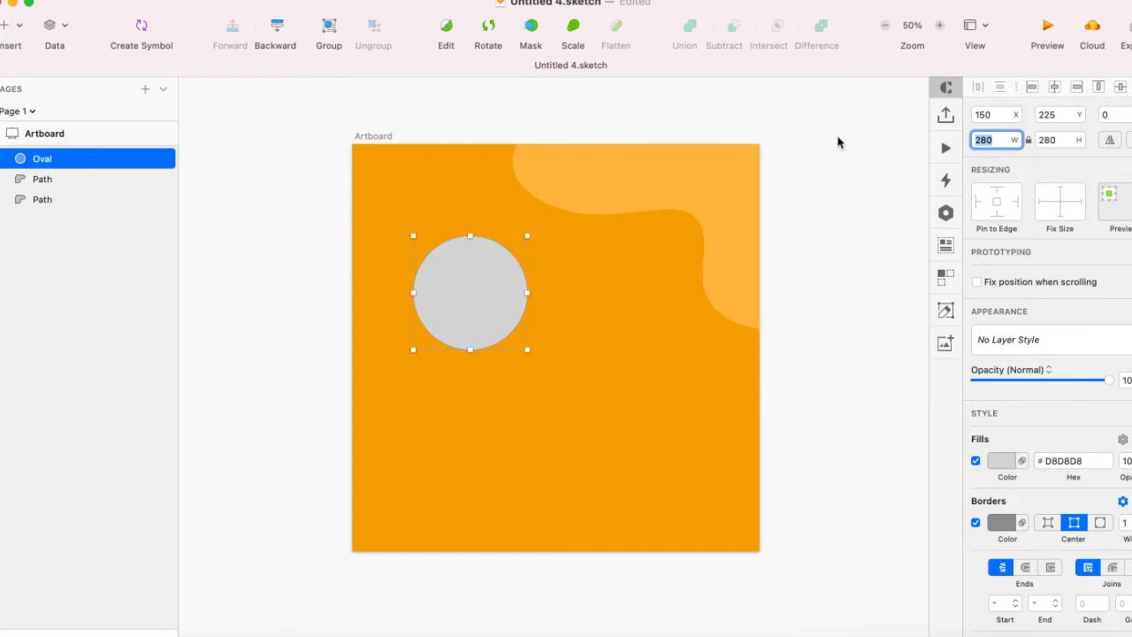
{"action": "mouse_move", "coordinate": [493, 310]}
{"action": "left_mouse_down"}
{"action": "mouse_move", "coordinate": [463, 306]}
{"action": "mouse_move", "coordinate": [471, 315]}
{"action": "left_mouse_up"}
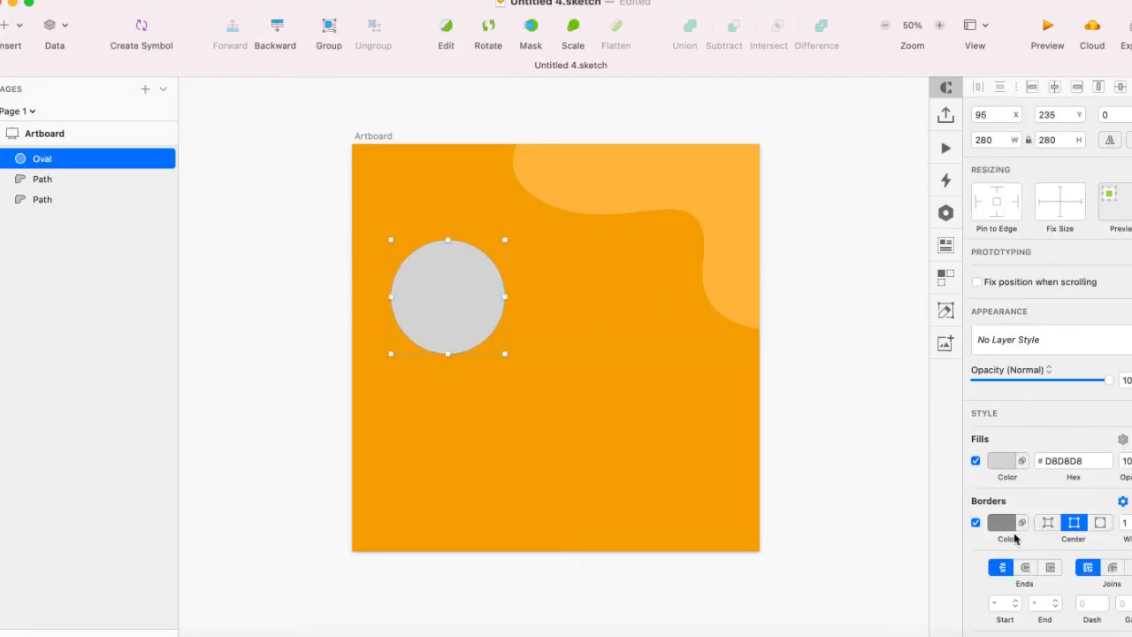
- Turn off the circle's border and fill it with a red linear gradient from the global presets
{"action": "left_click", "coordinate": [976, 523]}
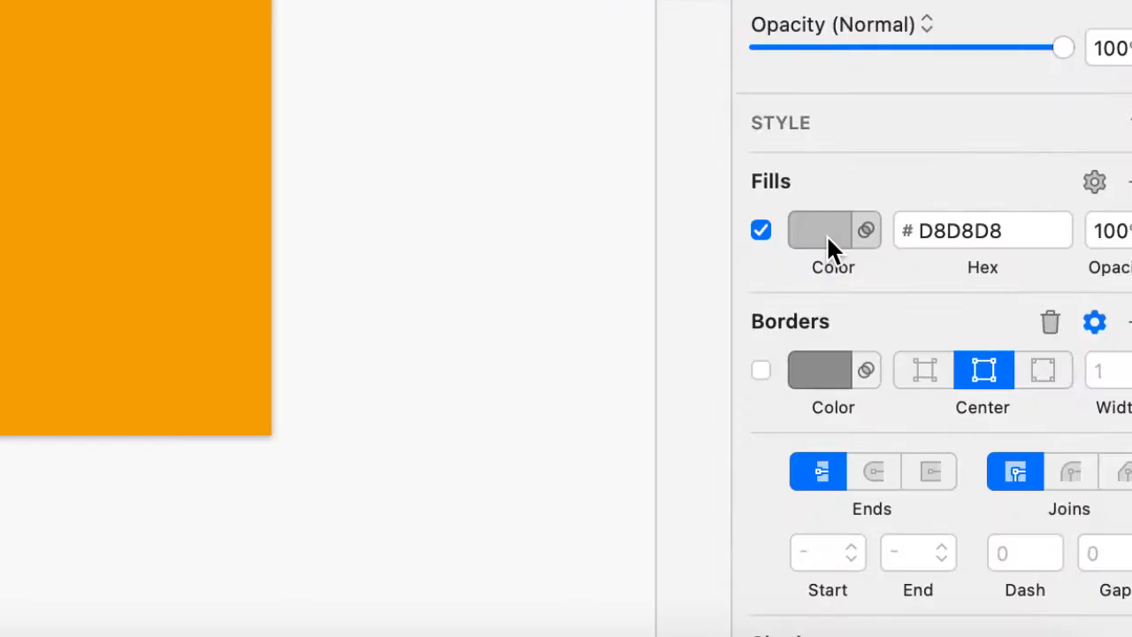
{"action": "left_click", "coordinate": [1005, 462]}
{"action": "scroll", "coordinate": [898, 444], "scroll_direction": "down", "scroll_amount": 1}
{"action": "scroll", "coordinate": [898, 445], "scroll_direction": "up", "scroll_amount": 1}
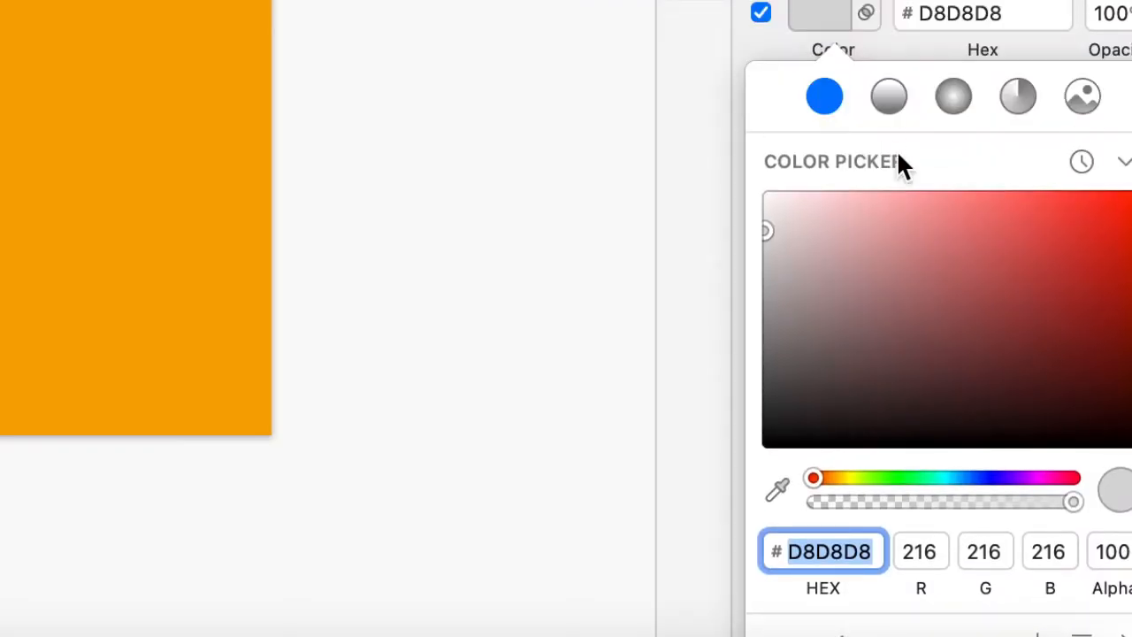
{"action": "left_click", "coordinate": [889, 96]}
{"action": "scroll", "coordinate": [874, 310], "scroll_direction": "down", "scroll_amount": 5}
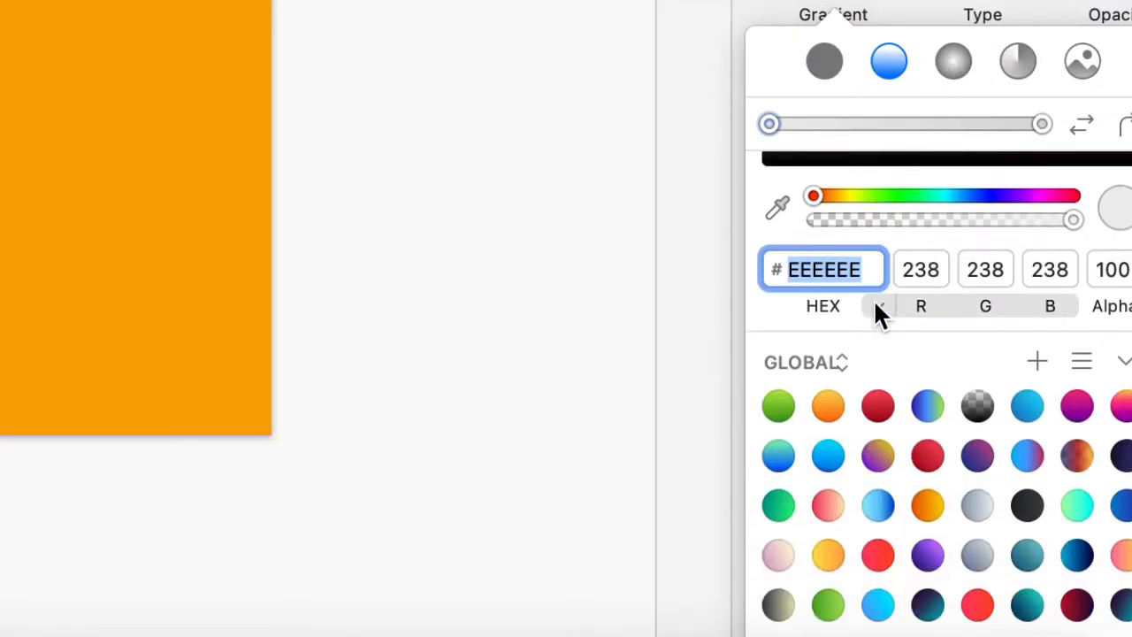
{"action": "left_click", "coordinate": [931, 457]}
{"action": "key", "text": "Escape"}
- Duplicate the red circle, place the copy lower on the artboard at about X 360, Y 638, and nudge the original slightly up and left
{"action": "mouse_move", "coordinate": [386, 190]}
{"action": "left_mouse_down"}
{"action": "mouse_move", "coordinate": [521, 481]}
{"action": "mouse_move", "coordinate": [596, 523]}
{"action": "left_mouse_up"}
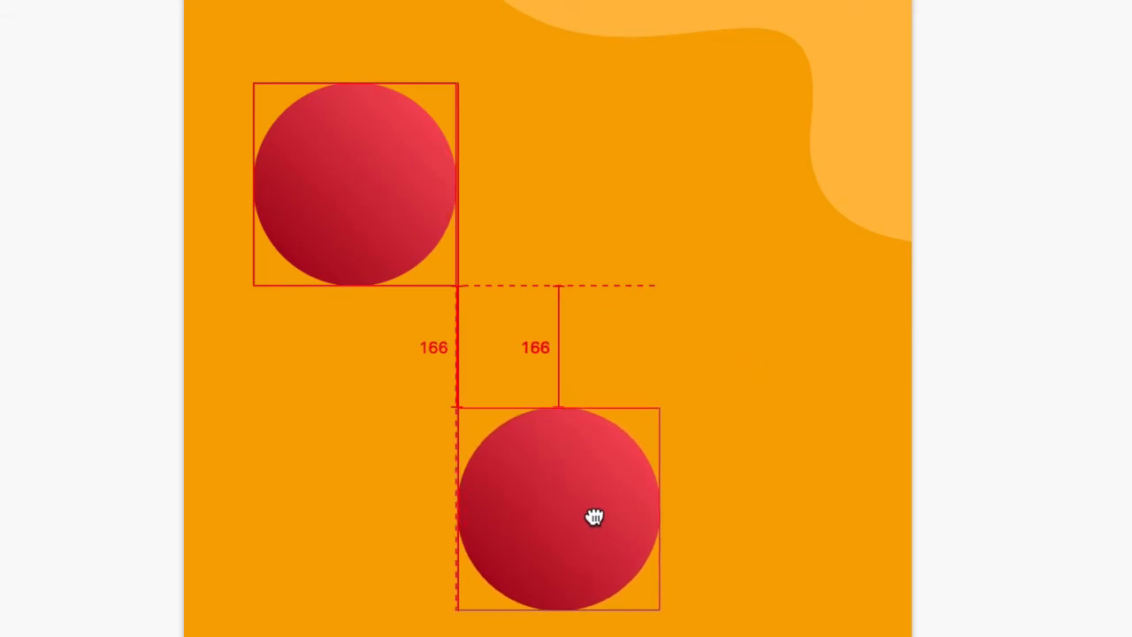
{"action": "left_click", "coordinate": [483, 222]}
{"action": "left_click", "coordinate": [374, 226]}
{"action": "left_click_drag", "start_coordinate": [458, 320], "coordinate": [453, 310]}
{"action": "left_click_drag", "start_coordinate": [560, 473], "coordinate": [549, 452]}
{"action": "left_click", "coordinate": [810, 464]}
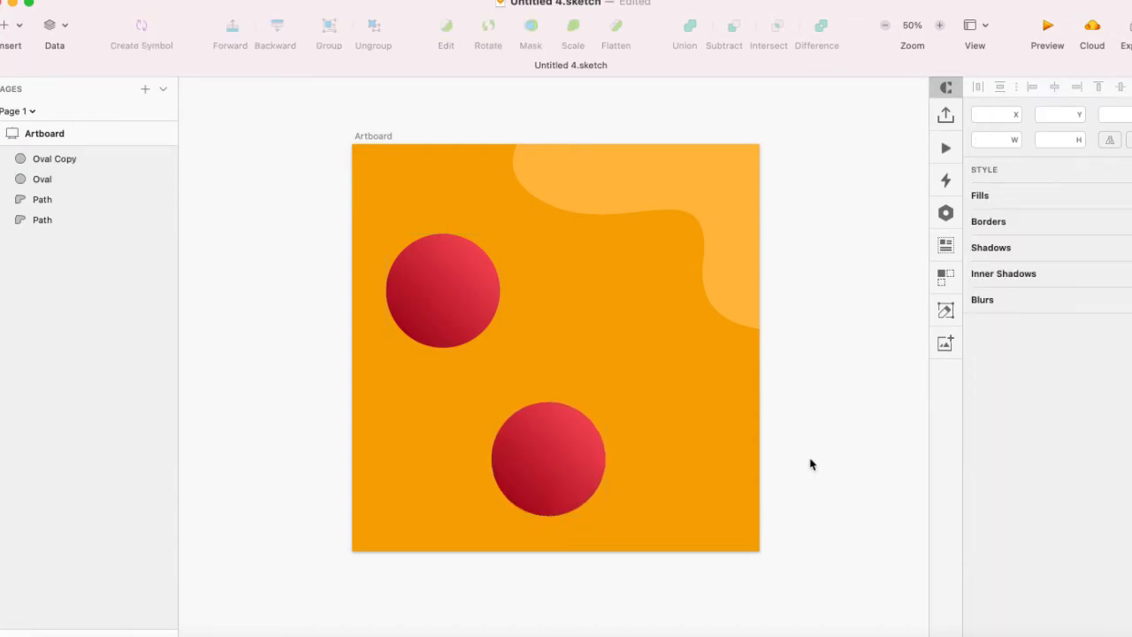
{"action": "left_click_drag", "start_coordinate": [571, 470], "coordinate": [577, 478]}
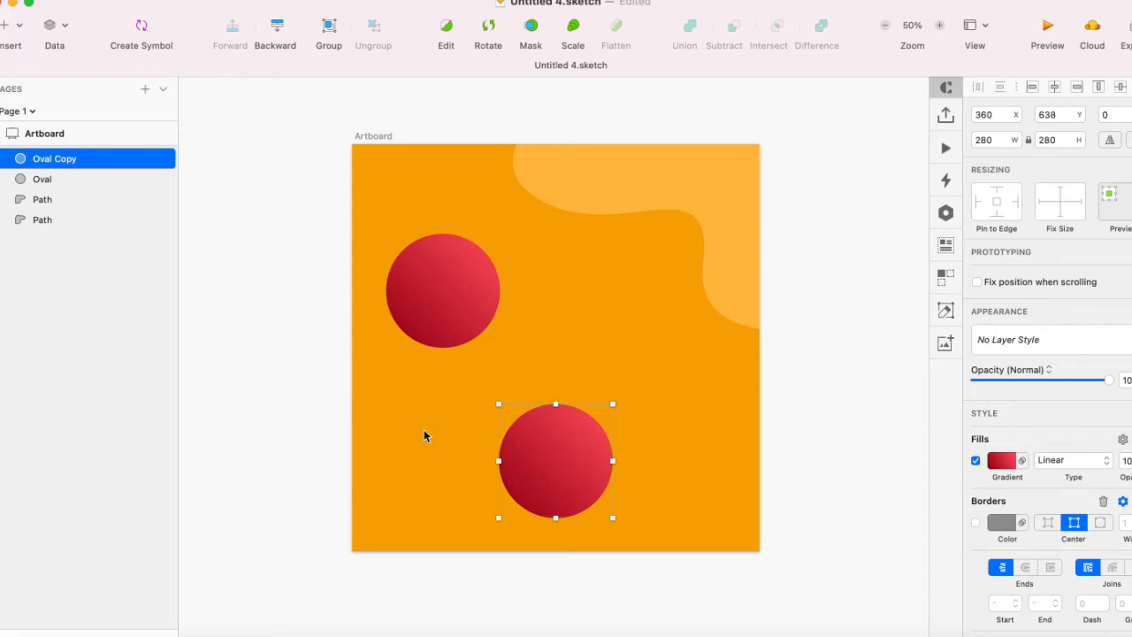
- Draw a rectangle overlapping both red circles and set its size to 340 wide by 520 high
{"action": "key", "text": "r"}
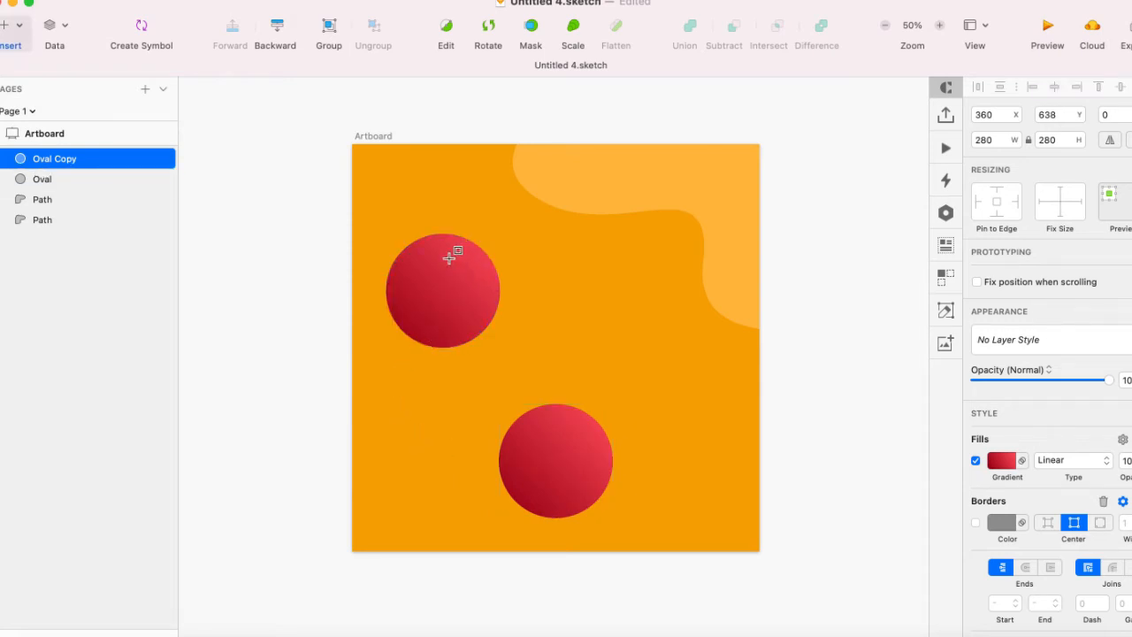
{"action": "left_click_drag", "start_coordinate": [452, 246], "coordinate": [622, 489]}
{"action": "left_click", "coordinate": [1014, 140]}
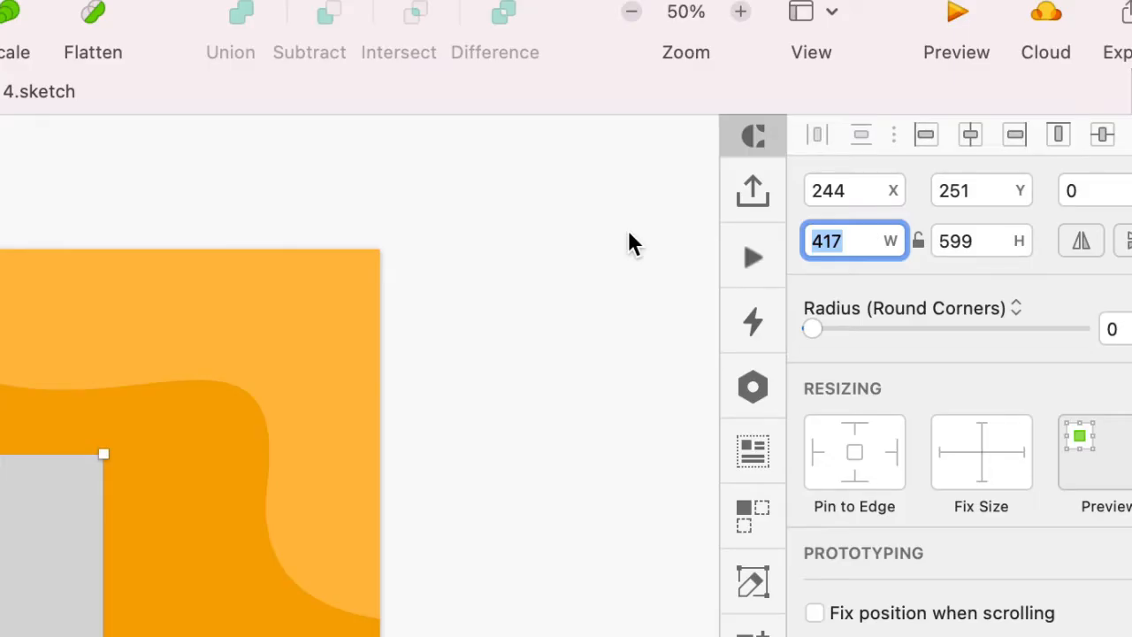
{"action": "type", "text": "32"}
{"action": "key", "text": "BackSpace"}
{"action": "type", "text": "40"}
{"action": "key", "text": "Tab"}
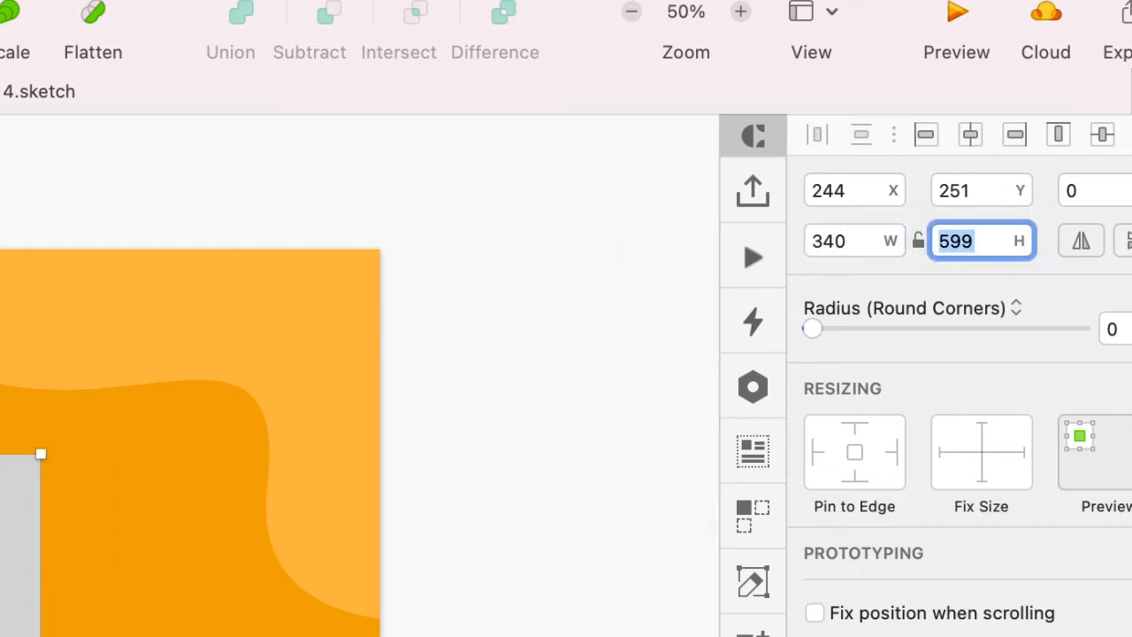
{"action": "type", "text": "52"}
{"action": "type", "text": "0"}
{"action": "key", "text": "Return"}
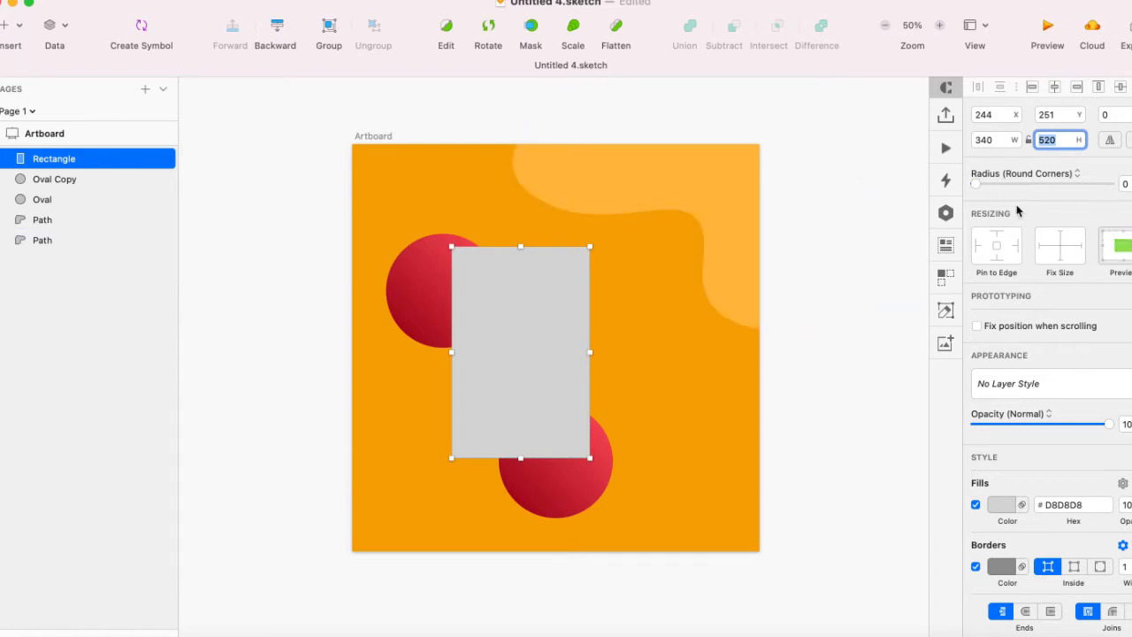
- Round the rectangle's corners with a radius of 40 and move it to X 208, Y 303, overlapping both red circles
{"action": "left_click", "coordinate": [1125, 184]}
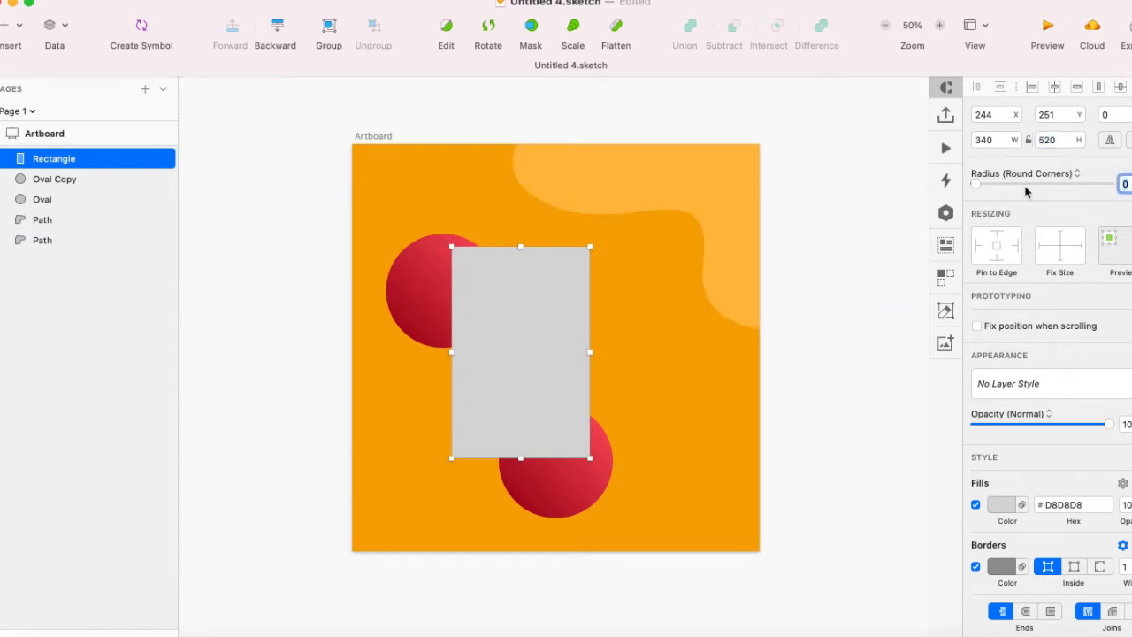
{"action": "type", "text": "40"}
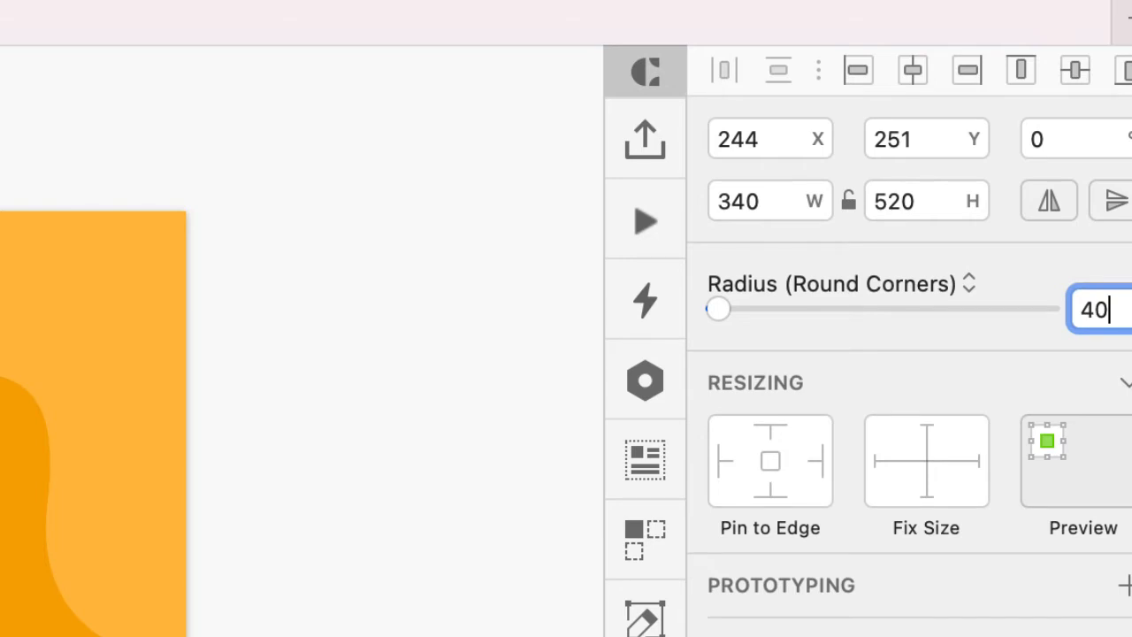
{"action": "key", "text": "Return"}
{"action": "left_click_drag", "start_coordinate": [563, 349], "coordinate": [549, 370]}
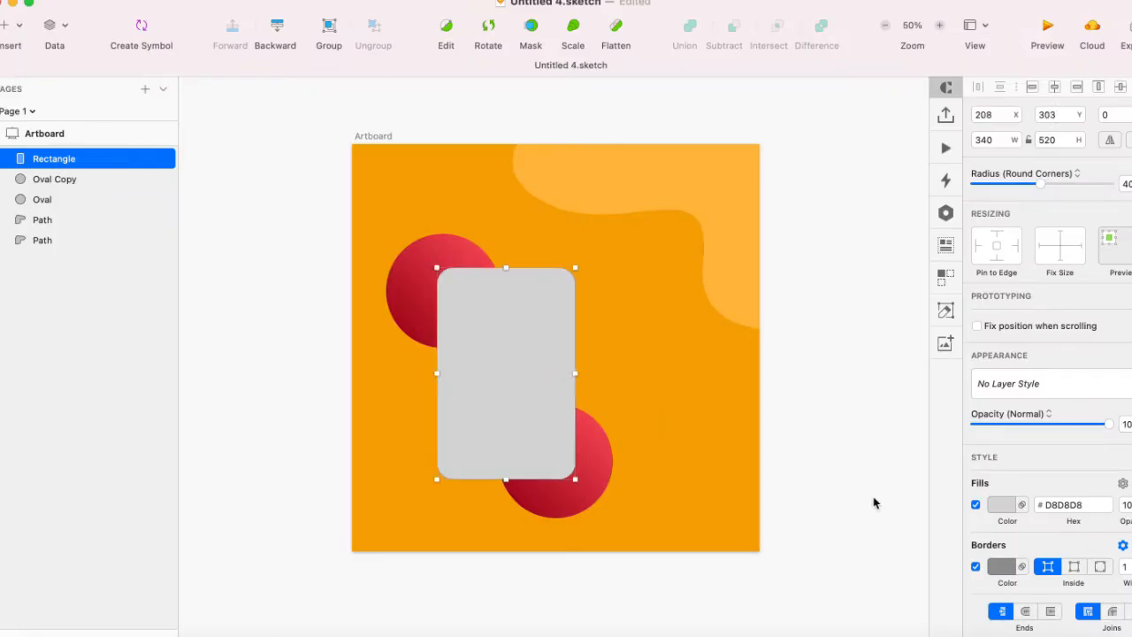
{"action": "key", "text": "super+plus"}
{"action": "scroll", "coordinate": [764, 485], "scroll_direction": "left", "scroll_amount": 5}
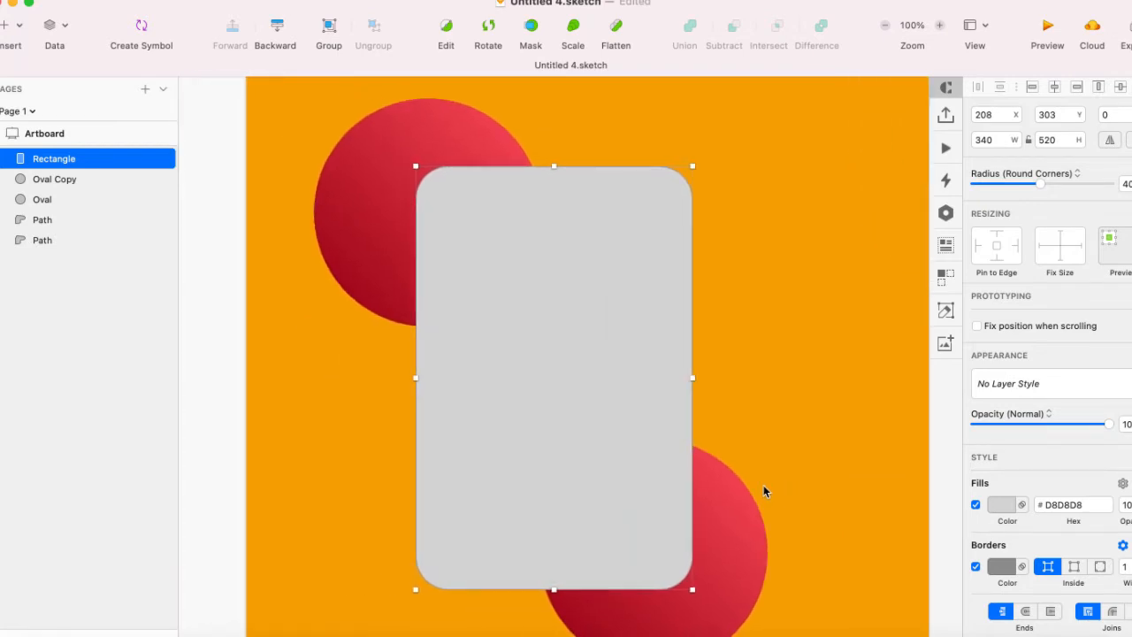
{"action": "key", "text": "super+minus"}
{"action": "left_click", "coordinate": [887, 478]}
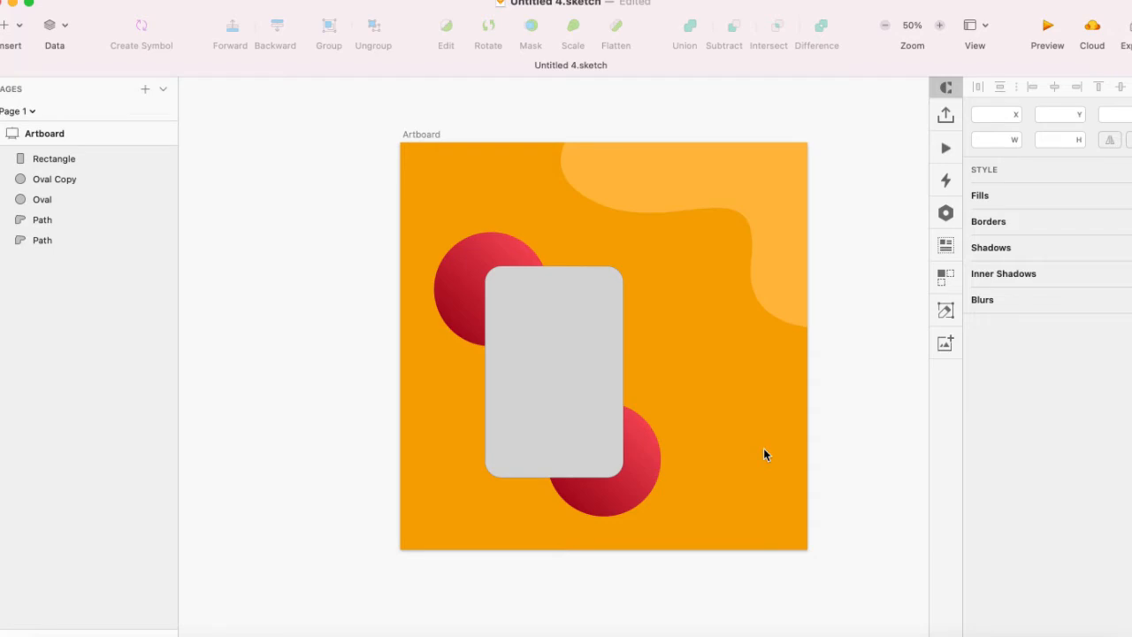
{"action": "scroll", "coordinate": [819, 475], "scroll_direction": "right", "scroll_amount": 4}
{"action": "left_click", "coordinate": [483, 447]}
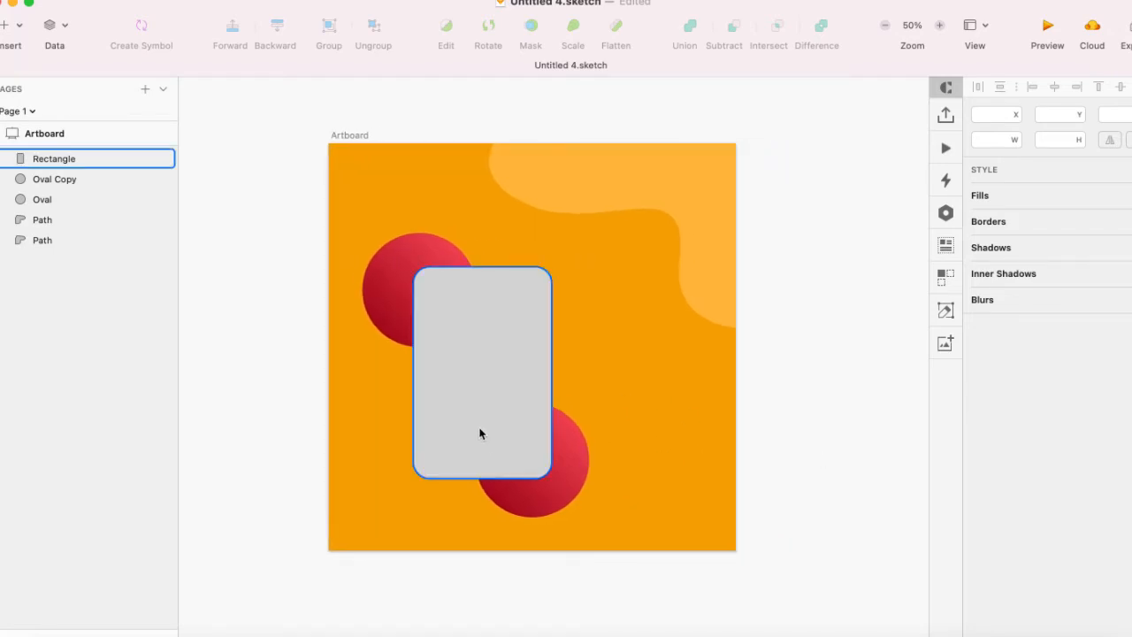
{"action": "key", "text": "super+plus"}
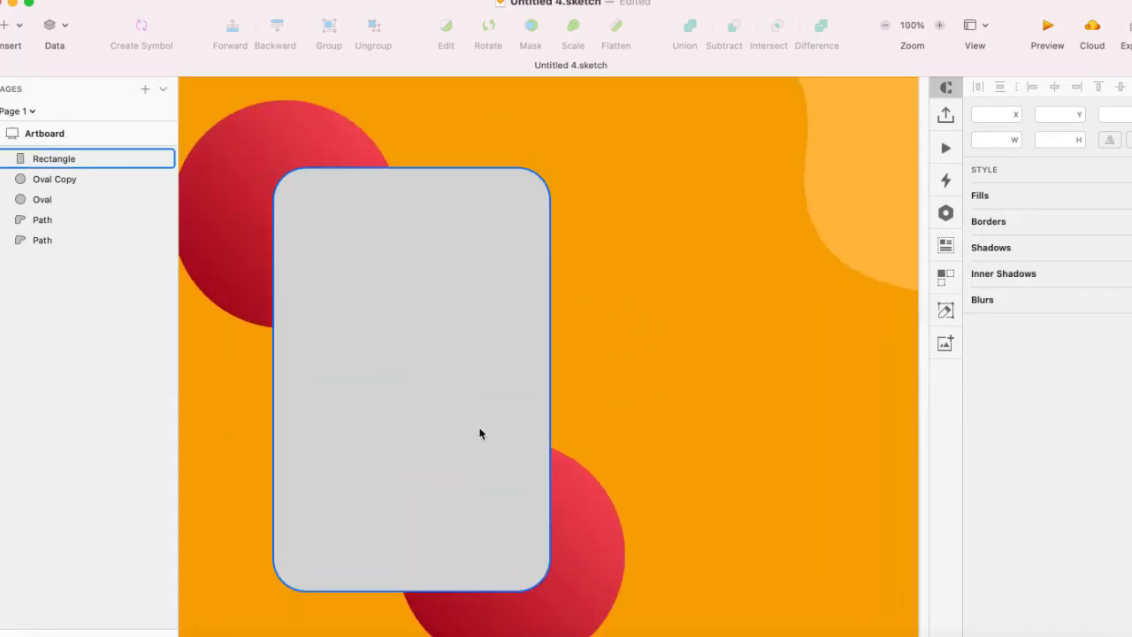
{"action": "key", "text": "super+minus"}
{"action": "left_click", "coordinate": [487, 387]}
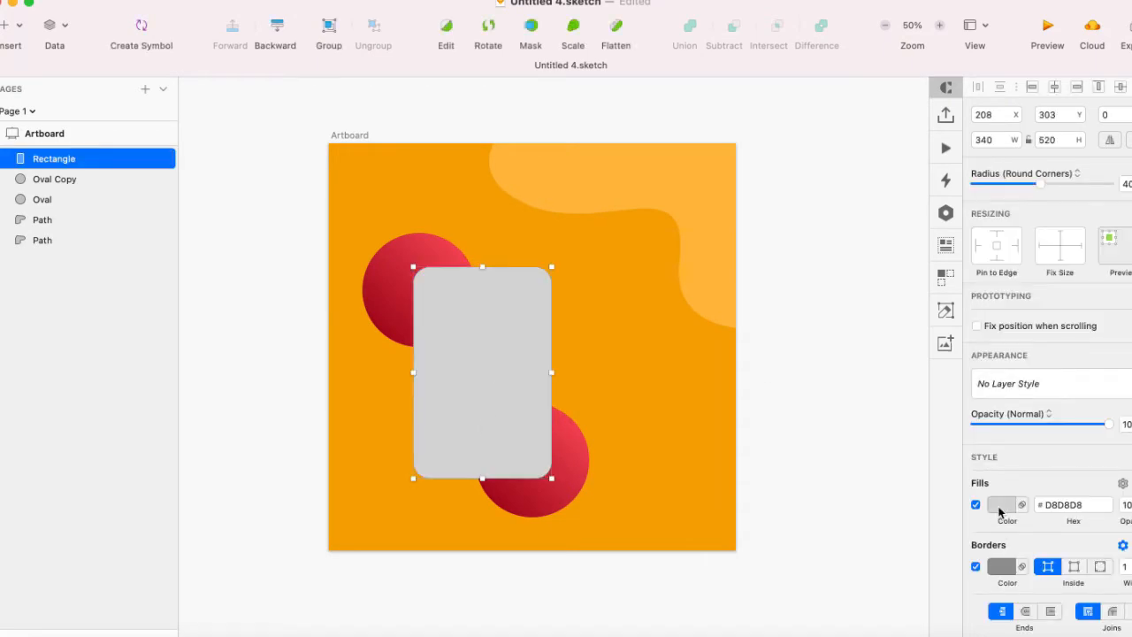
{"action": "key", "text": "super+plus"}
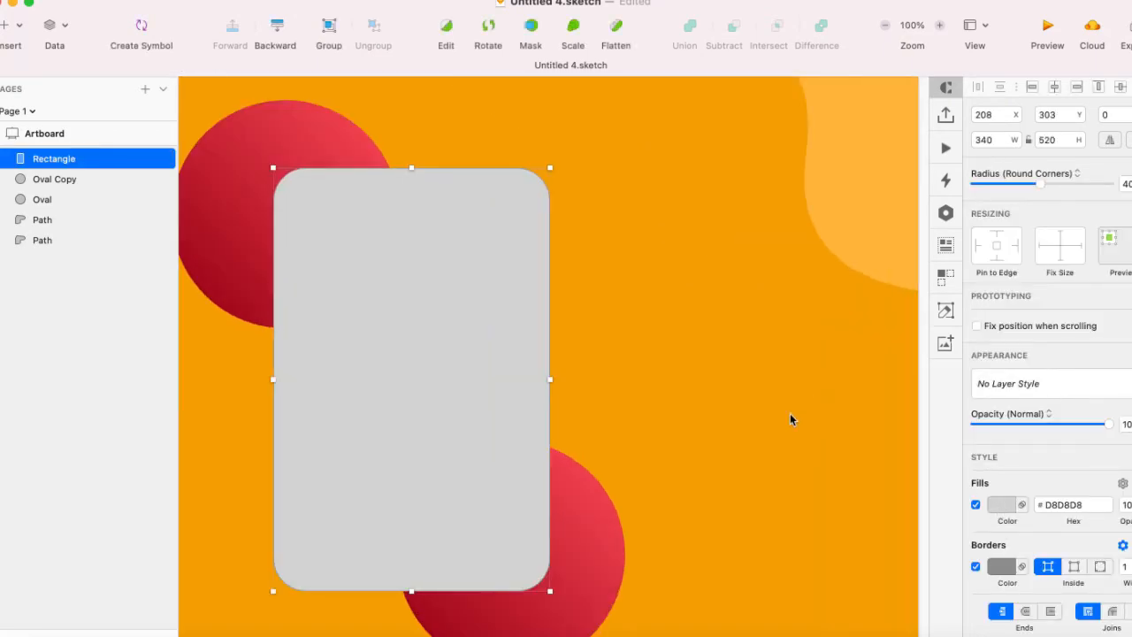
{"action": "key", "text": "super+minus"}
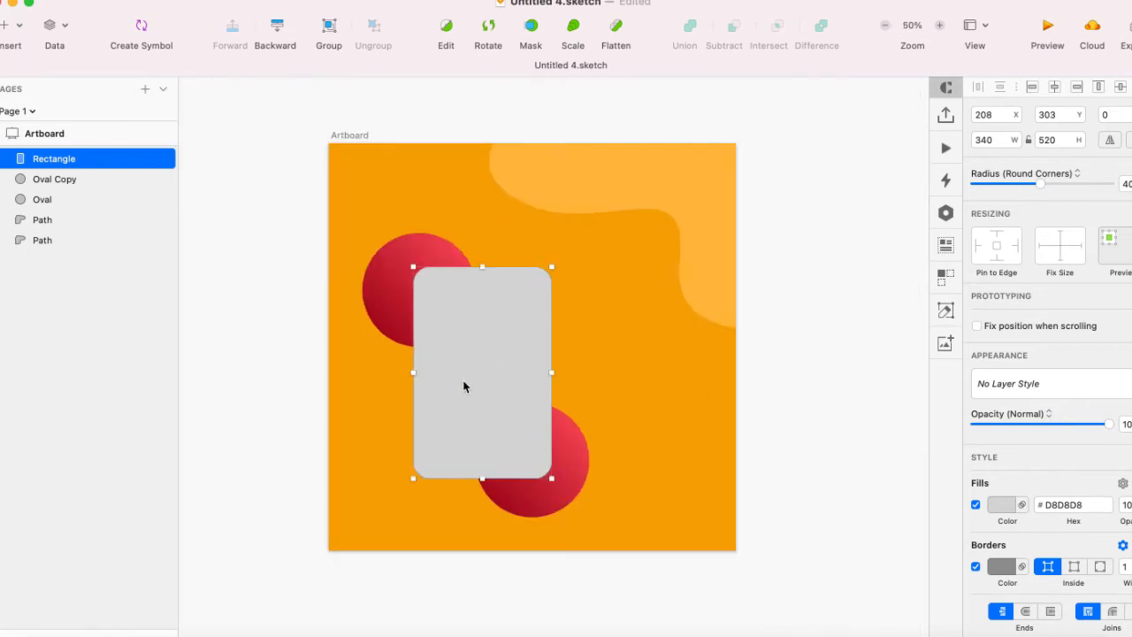
{"action": "key", "text": "super+plus"}
{"action": "key", "text": "super+minus"}
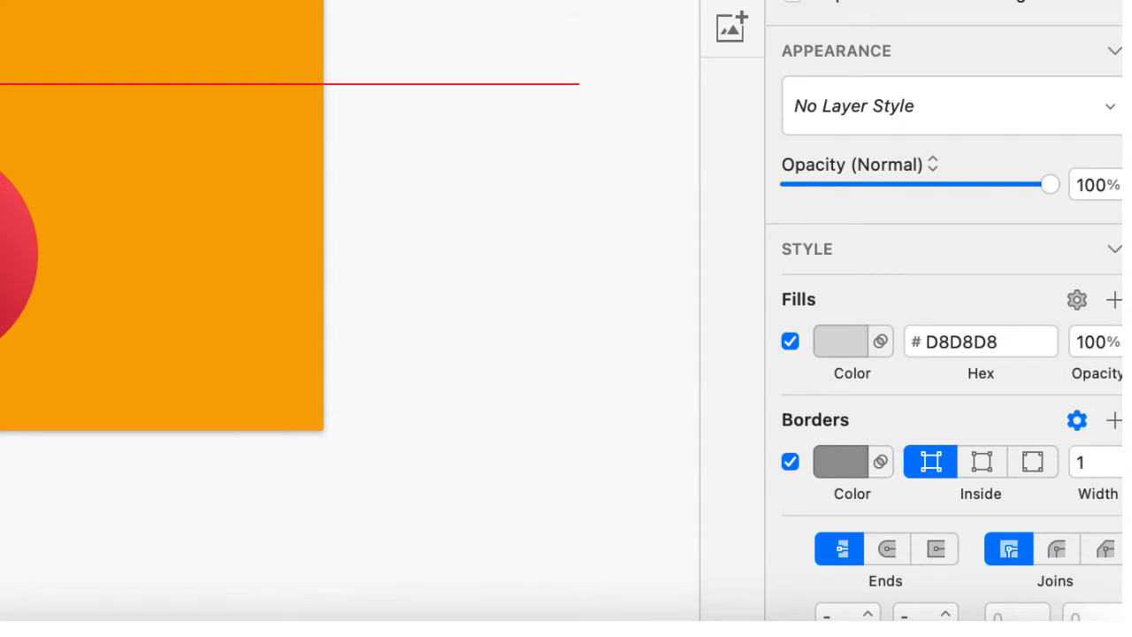
- Change the rectangle's fill to a linear gradient and set its first stop to white FFFFFF with alpha 40
{"action": "left_click", "coordinate": [841, 340]}
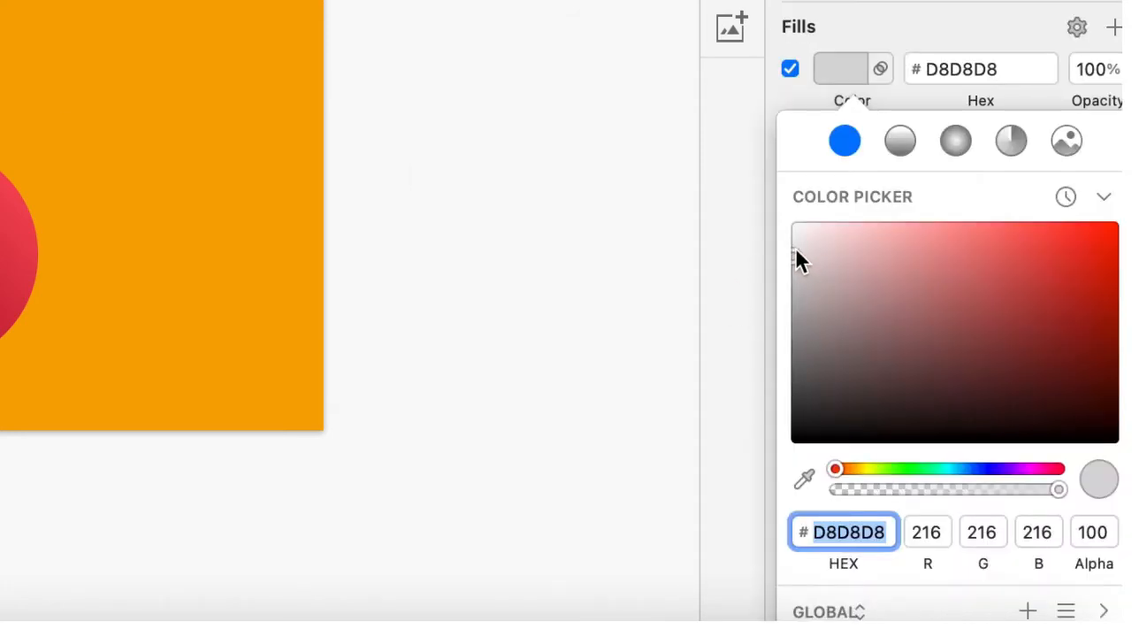
{"action": "left_click_drag", "start_coordinate": [797, 252], "coordinate": [766, 182]}
{"action": "left_click", "coordinate": [900, 139]}
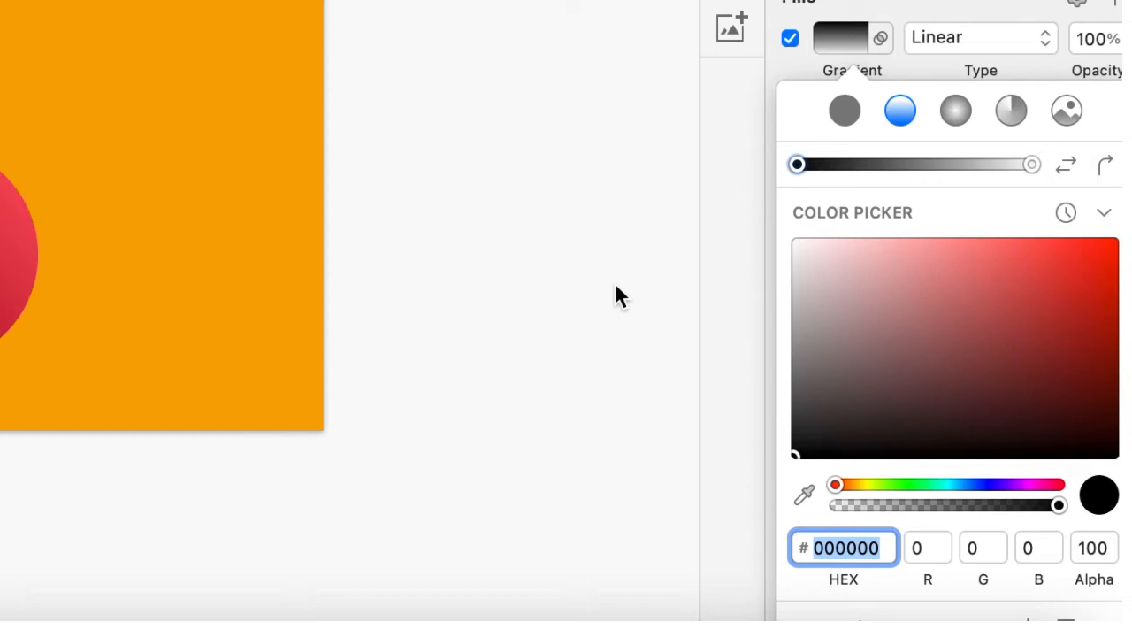
{"action": "left_click", "coordinate": [883, 548]}
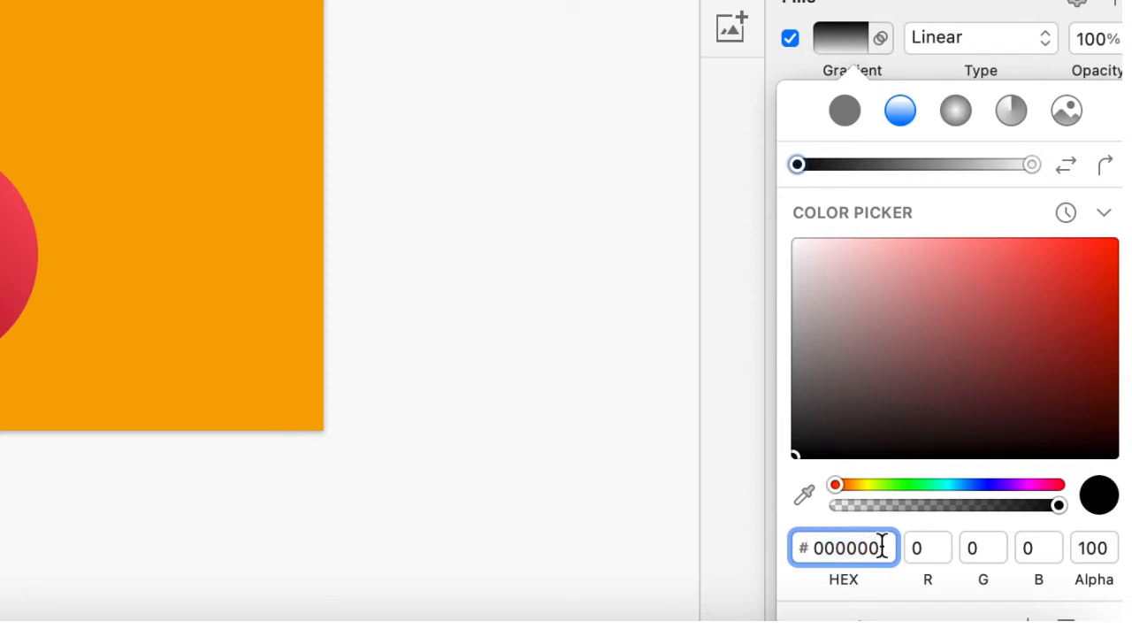
{"action": "left_click_drag", "start_coordinate": [842, 319], "coordinate": [714, 158]}
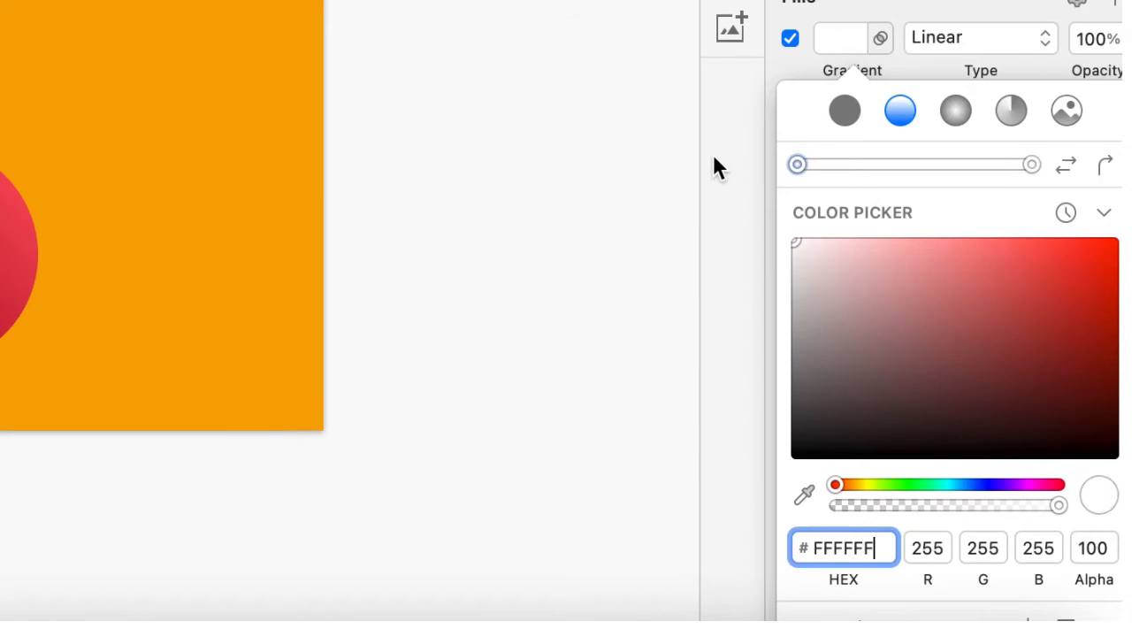
{"action": "left_click", "coordinate": [1083, 550]}
{"action": "type", "text": "40"}
{"action": "key", "text": "Return"}
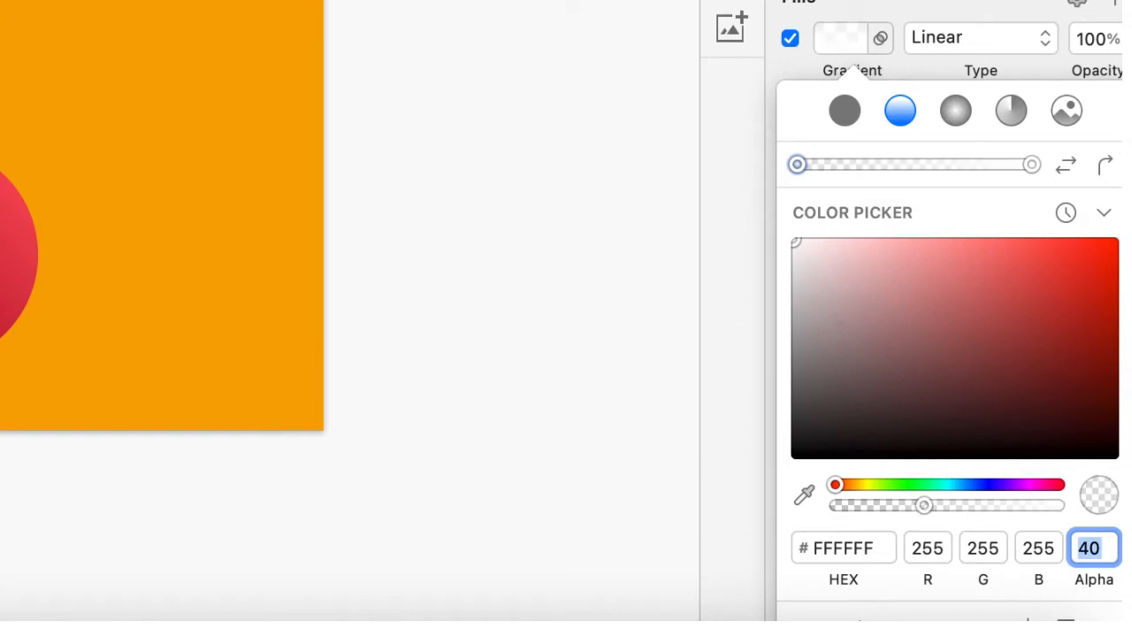
- Set the gradient's end stop, at the foot of the rectangle, to white FFFFFF with alpha 10
{"action": "left_click", "coordinate": [2, 361]}
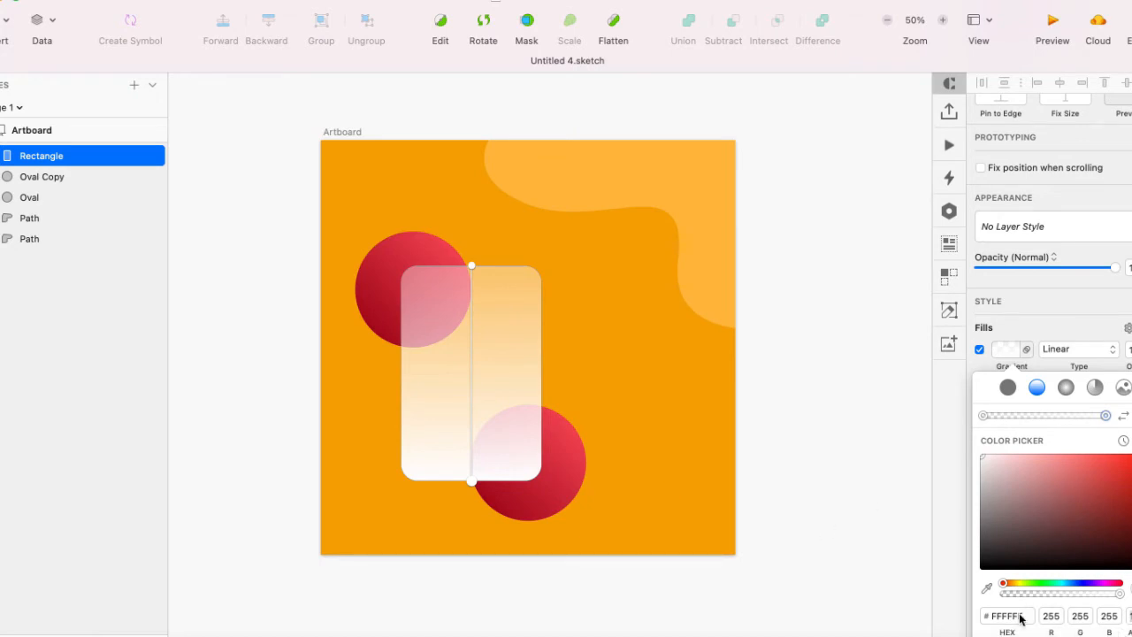
{"action": "left_click_drag", "start_coordinate": [1055, 472], "coordinate": [1114, 476]}
{"action": "key", "text": "BackSpace"}
{"action": "key", "text": "BackSpace"}
{"action": "type", "text": "10"}
{"action": "key", "text": "Return"}
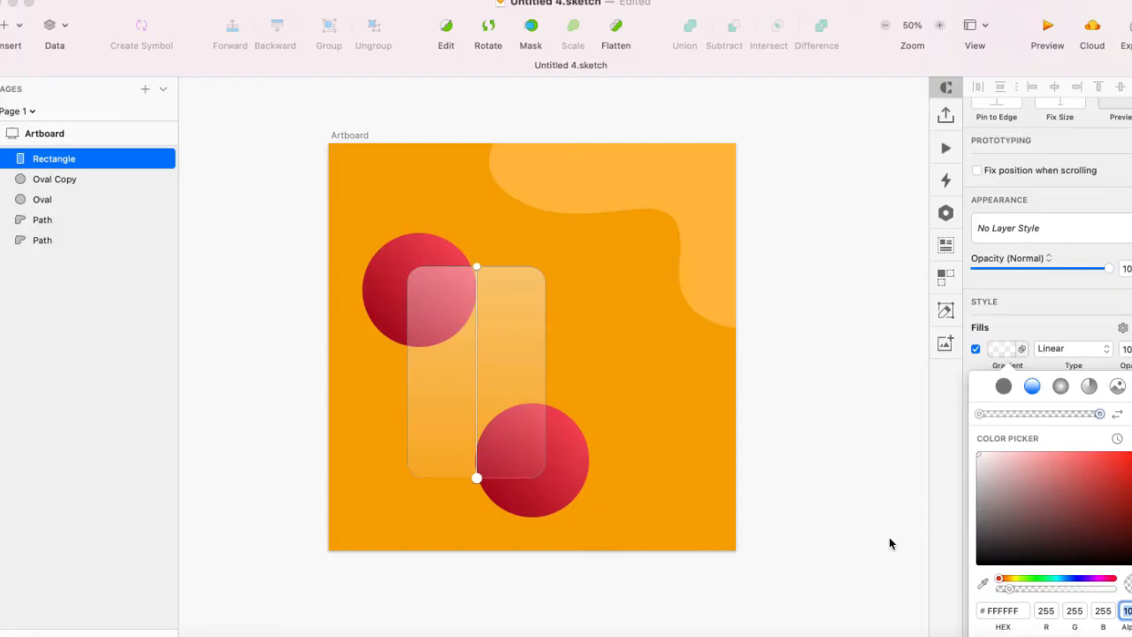
{"action": "left_click", "coordinate": [853, 543]}
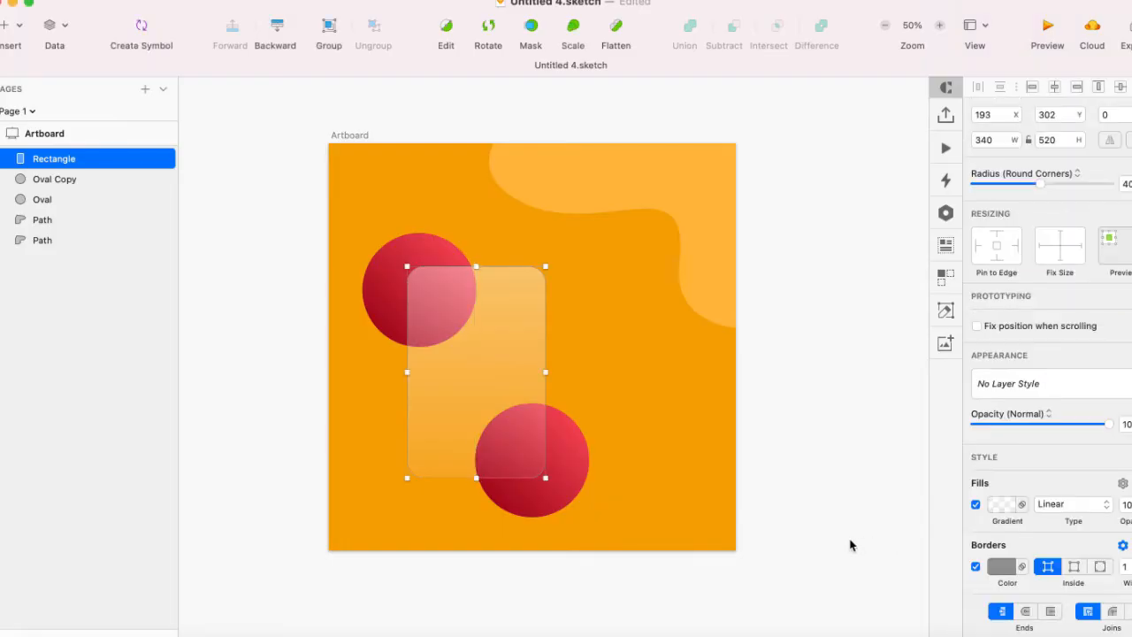
- Add a blur to the translucent rectangle and change its type from Gaussian Blur to Background Blur
{"action": "key", "text": "super+0"}
{"action": "scroll", "coordinate": [772, 469], "scroll_direction": "left", "scroll_amount": 5}
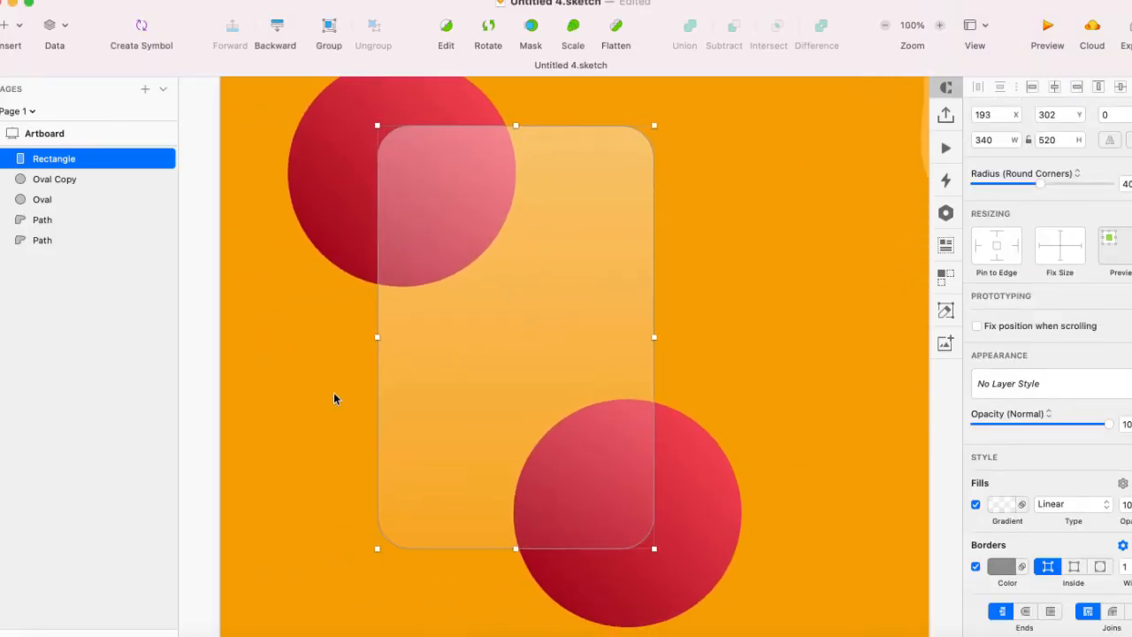
{"action": "left_click", "coordinate": [365, 394]}
{"action": "left_click", "coordinate": [525, 369]}
{"action": "key", "text": "super+minus"}
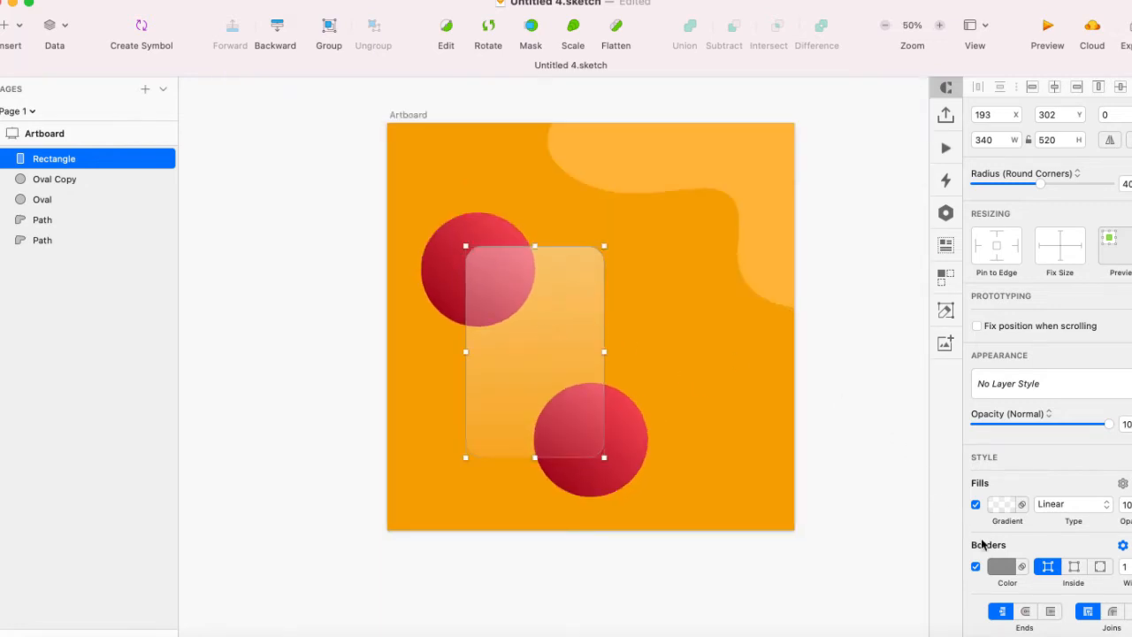
{"action": "scroll", "coordinate": [984, 557], "scroll_direction": "down", "scroll_amount": 3}
{"action": "left_click", "coordinate": [1010, 622]}
{"action": "scroll", "coordinate": [1021, 619], "scroll_direction": "down", "scroll_amount": 2}
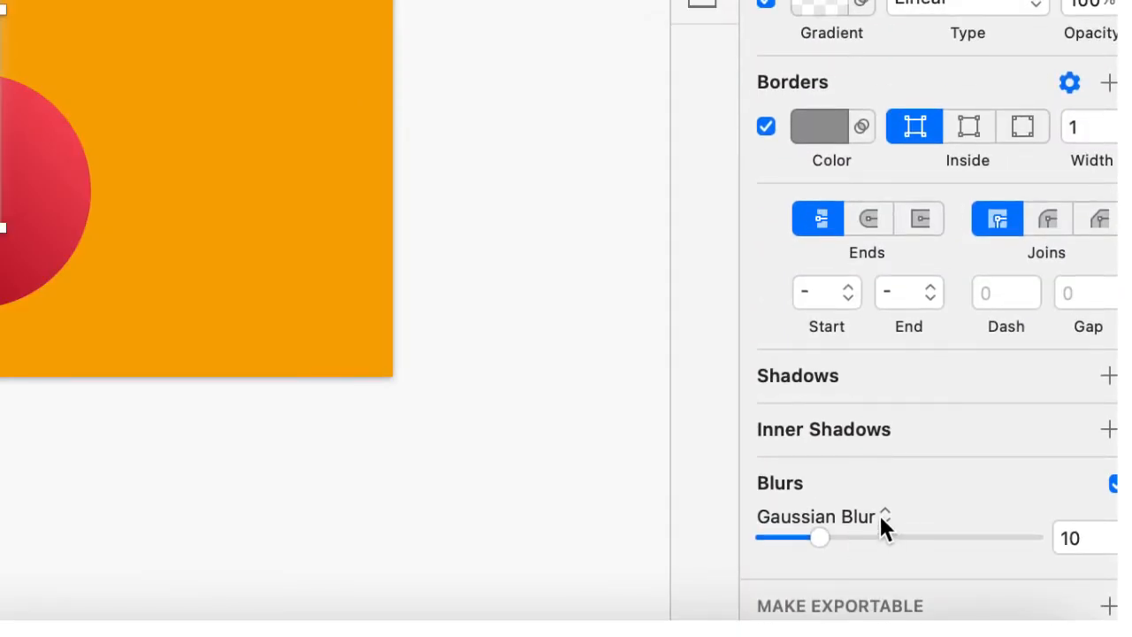
{"action": "left_click", "coordinate": [882, 517]}
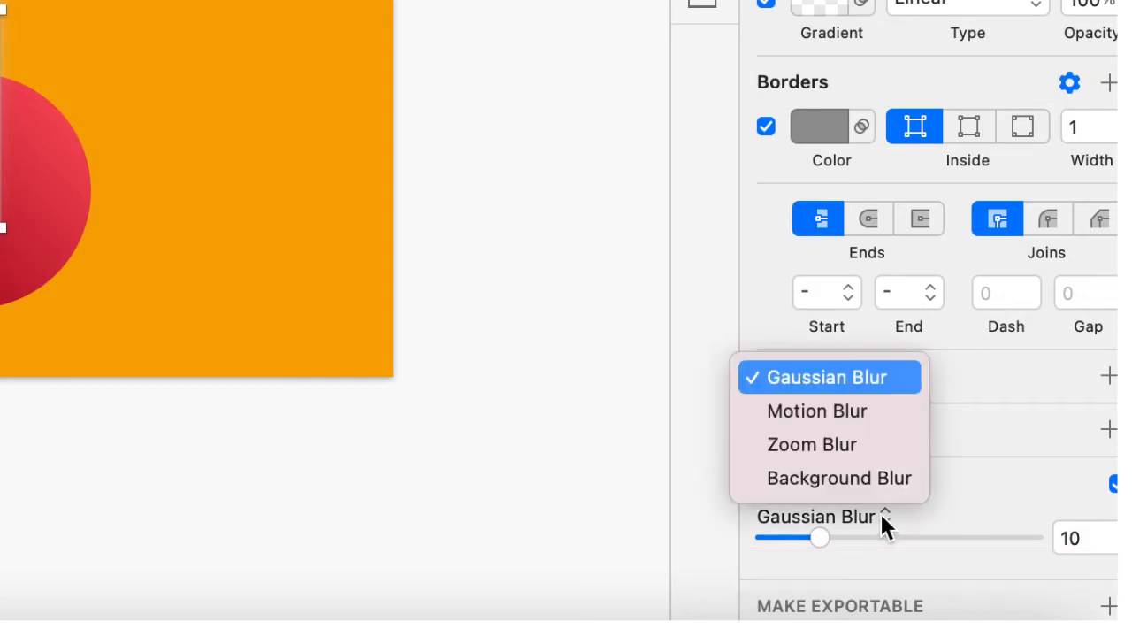
{"action": "left_click", "coordinate": [872, 479]}
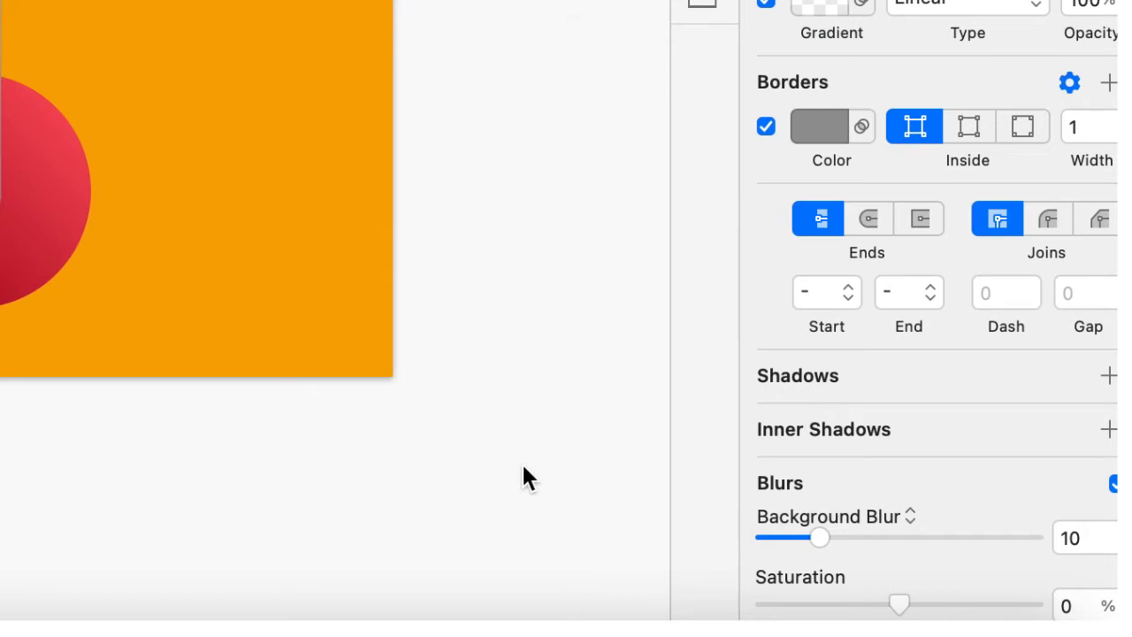
- Raise the rectangle's background blur amount to 40 and deselect the rectangle
{"action": "left_click_drag", "start_coordinate": [825, 539], "coordinate": [927, 546]}
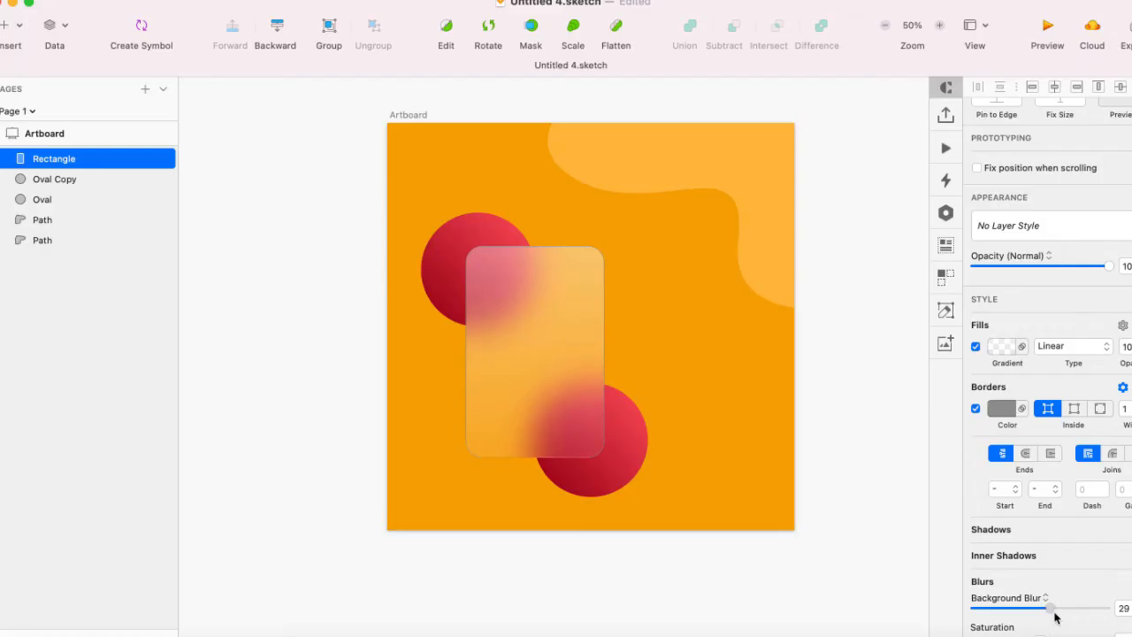
{"action": "left_click_drag", "start_coordinate": [1055, 617], "coordinate": [1081, 611]}
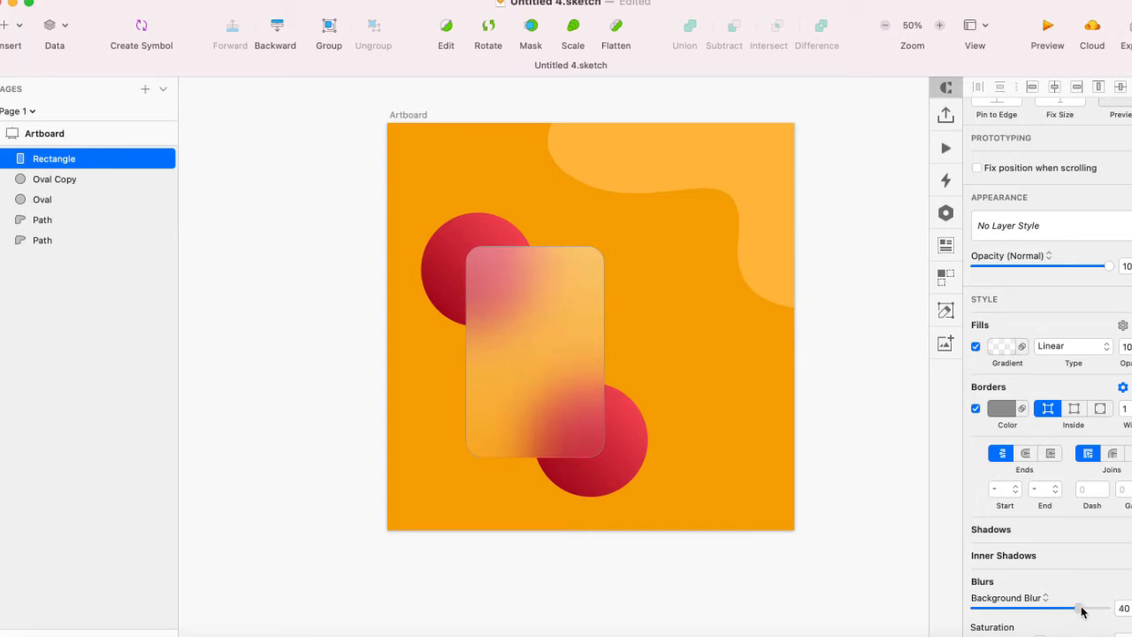
{"action": "left_click", "coordinate": [848, 552]}
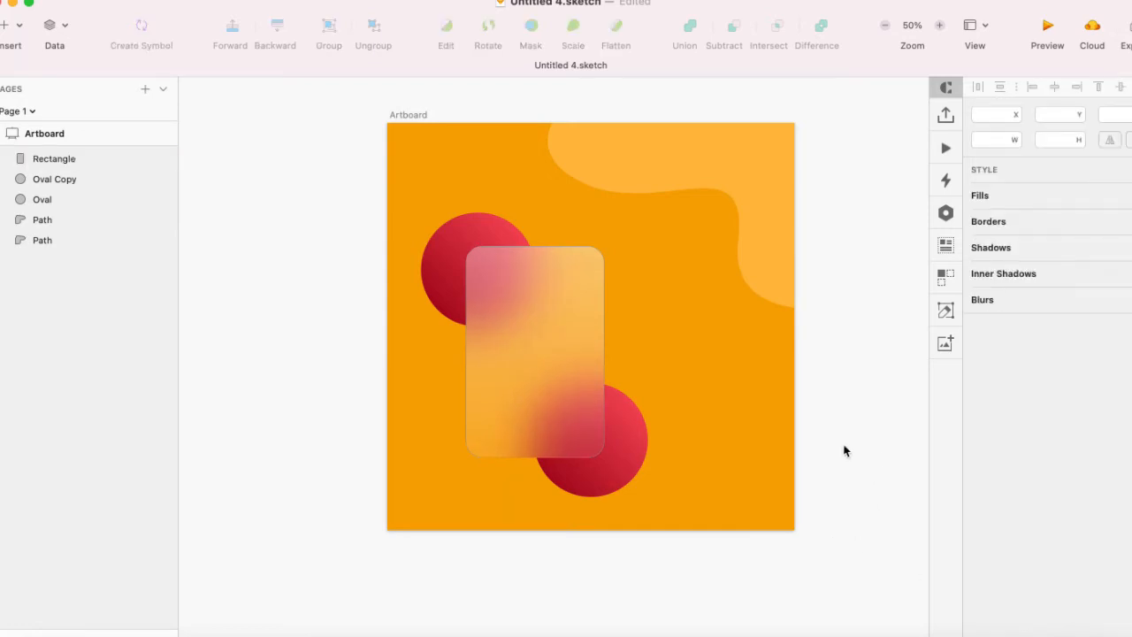
- Shift the blurred card slightly left to X 172, Y 303 and deselect it
{"action": "key", "text": "super+0"}
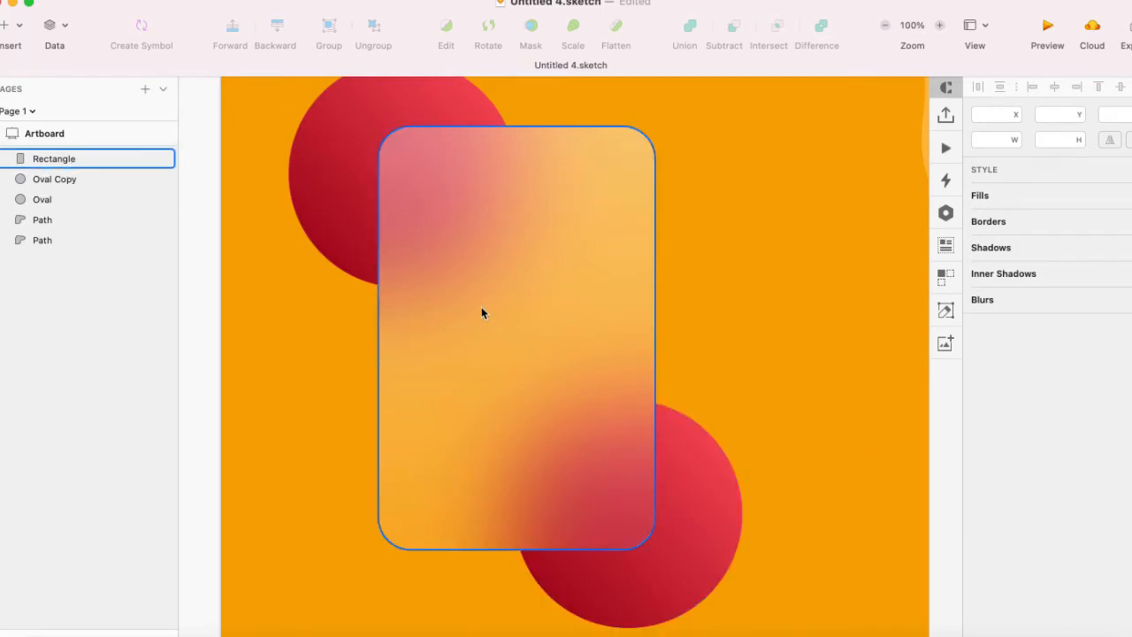
{"action": "key", "text": "super+minus"}
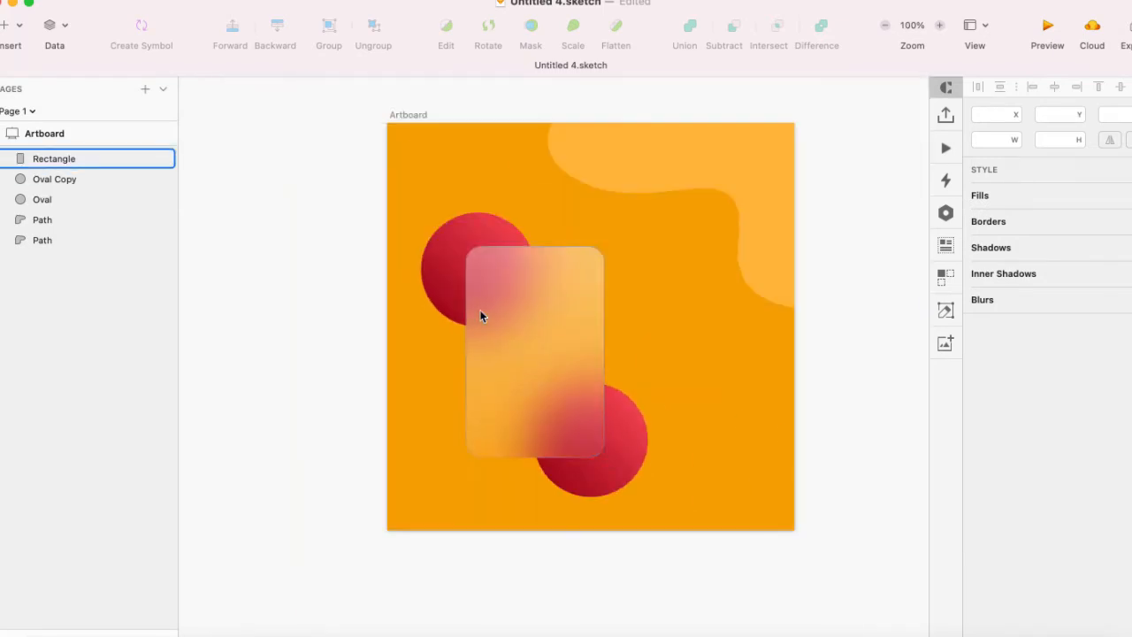
{"action": "key", "text": "super+0"}
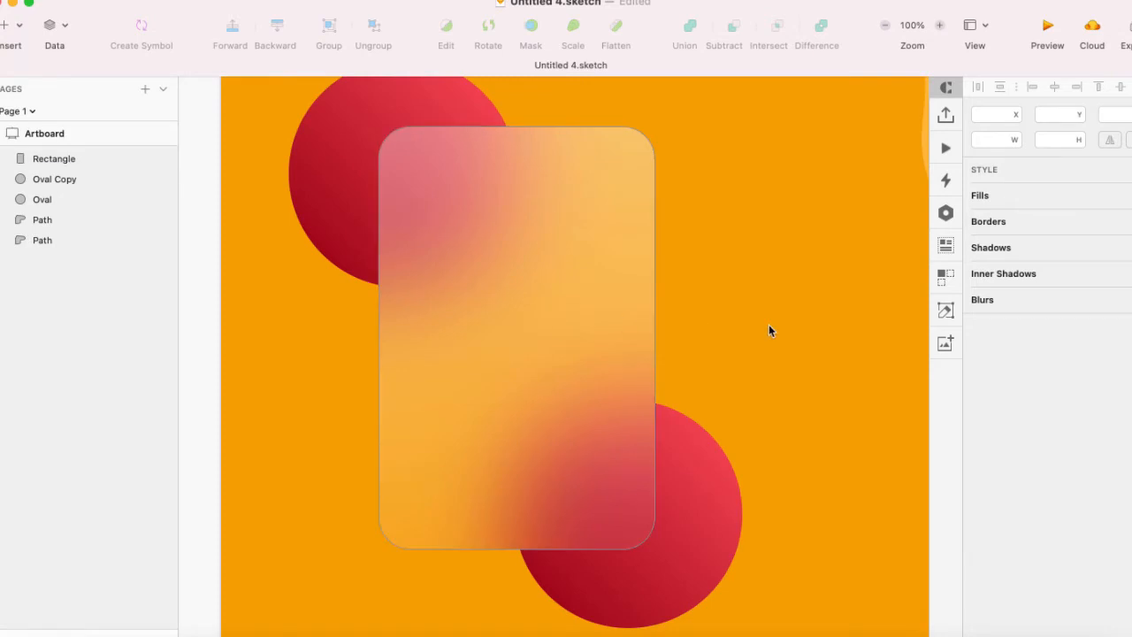
{"action": "key", "text": "super+minus"}
{"action": "key", "text": "super+0"}
{"action": "left_click", "coordinate": [557, 310]}
{"action": "mouse_move", "coordinate": [555, 316]}
{"action": "left_mouse_down"}
{"action": "mouse_move", "coordinate": [462, 257]}
{"action": "mouse_move", "coordinate": [596, 334]}
{"action": "mouse_move", "coordinate": [510, 306]}
{"action": "mouse_move", "coordinate": [515, 291]}
{"action": "mouse_move", "coordinate": [534, 286]}
{"action": "mouse_move", "coordinate": [537, 310]}
{"action": "left_mouse_up"}
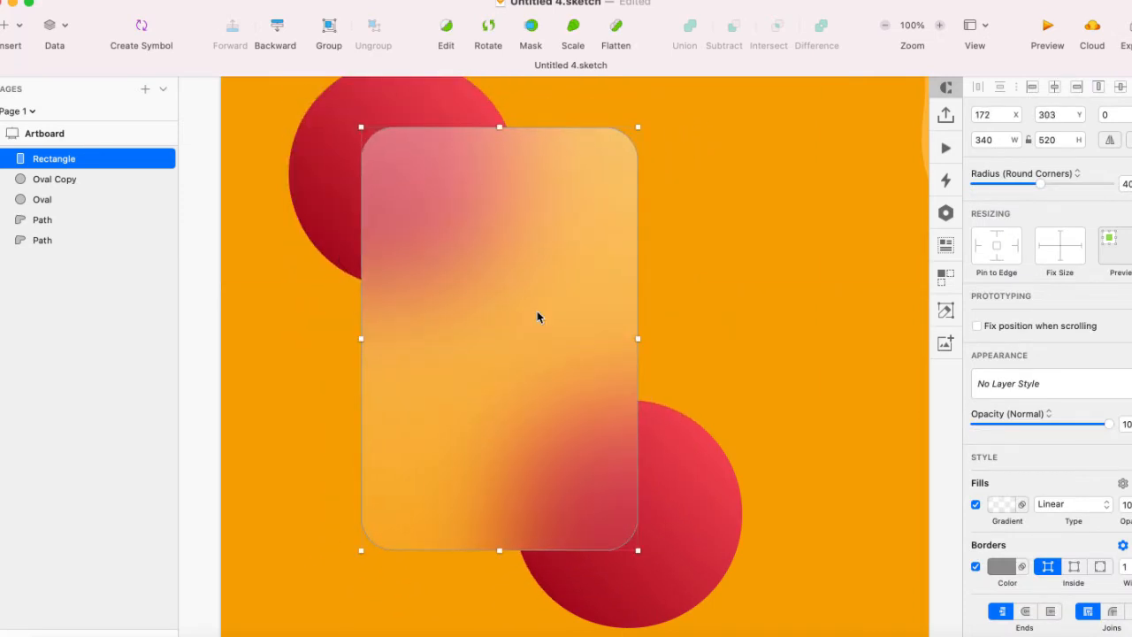
{"action": "key", "text": "super+minus"}
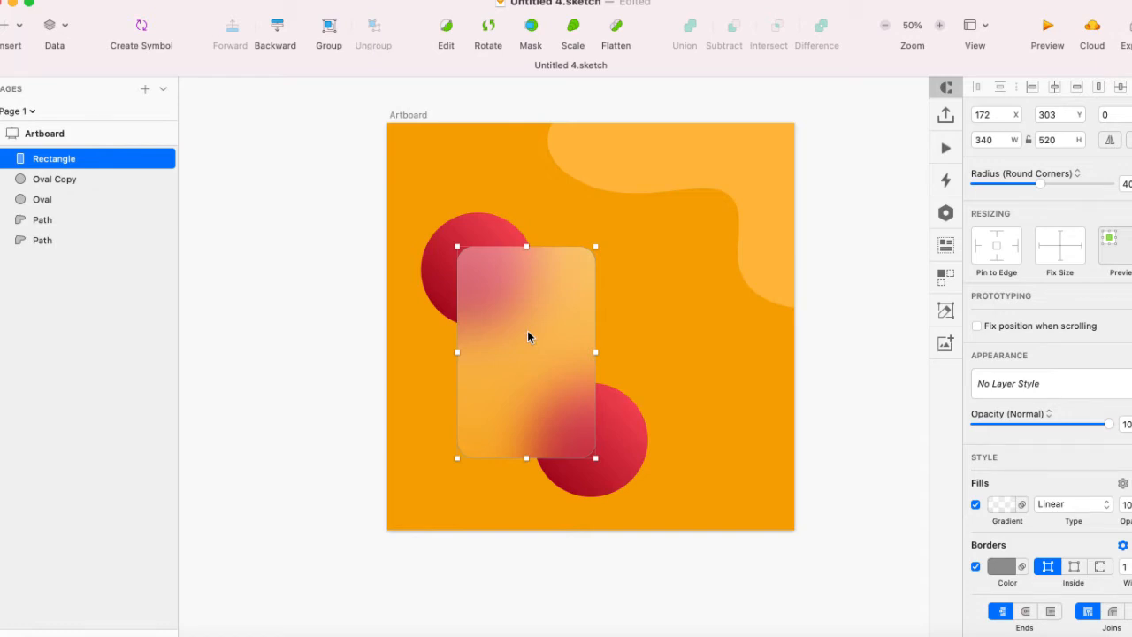
{"action": "key", "text": "super+minus"}
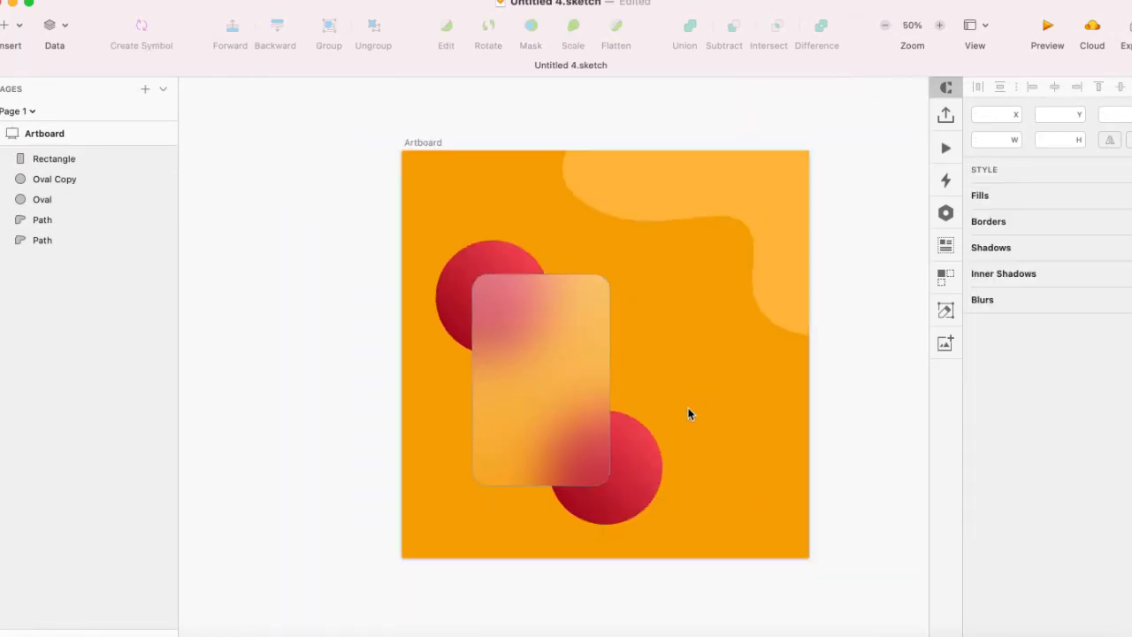
{"action": "key", "text": "super+plus"}
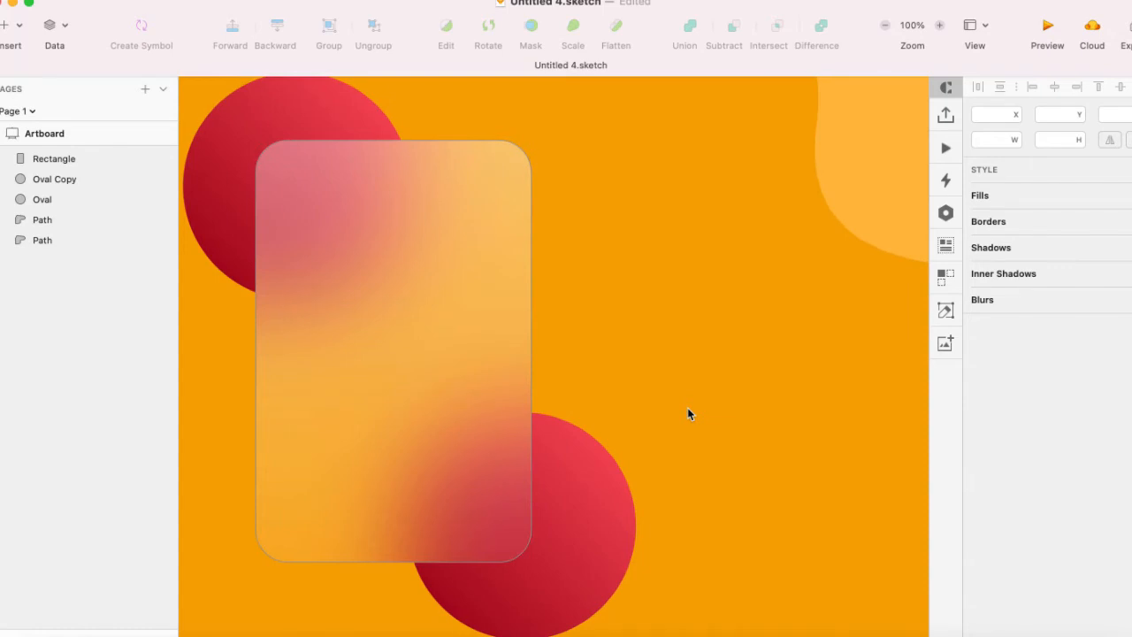
{"action": "scroll", "coordinate": [688, 407], "scroll_direction": "left", "scroll_amount": 3}
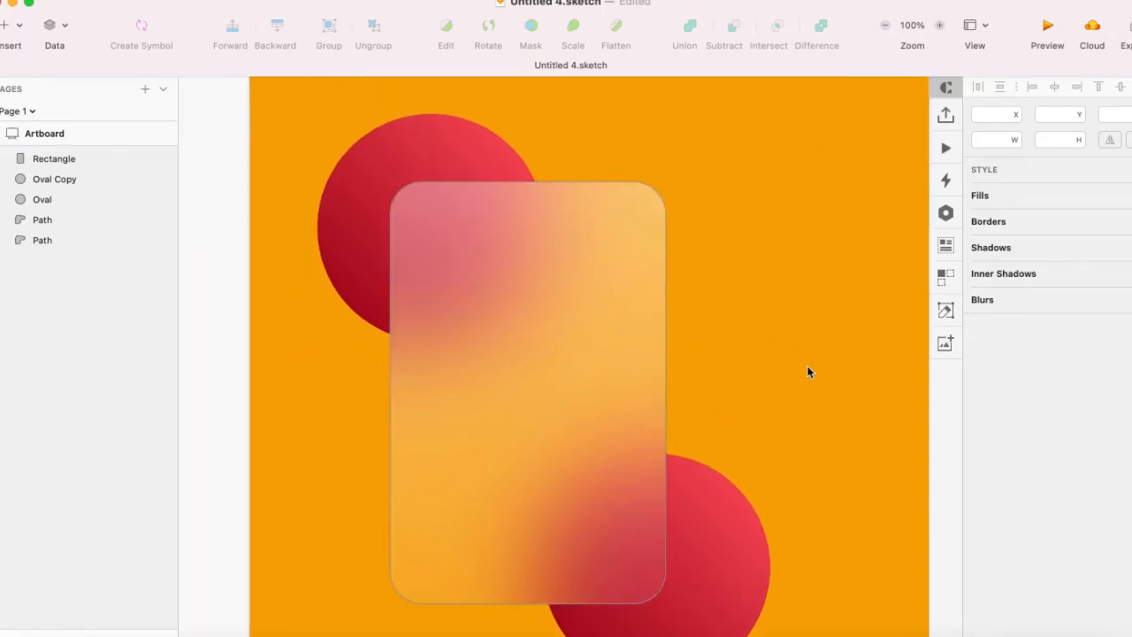
- Change the blurred card's border from a solid colour to a linear gradient and set its start stop to light grey EFEFEF
{"action": "left_click", "coordinate": [634, 359]}
{"action": "scroll", "coordinate": [753, 356], "scroll_direction": "down", "scroll_amount": 2}
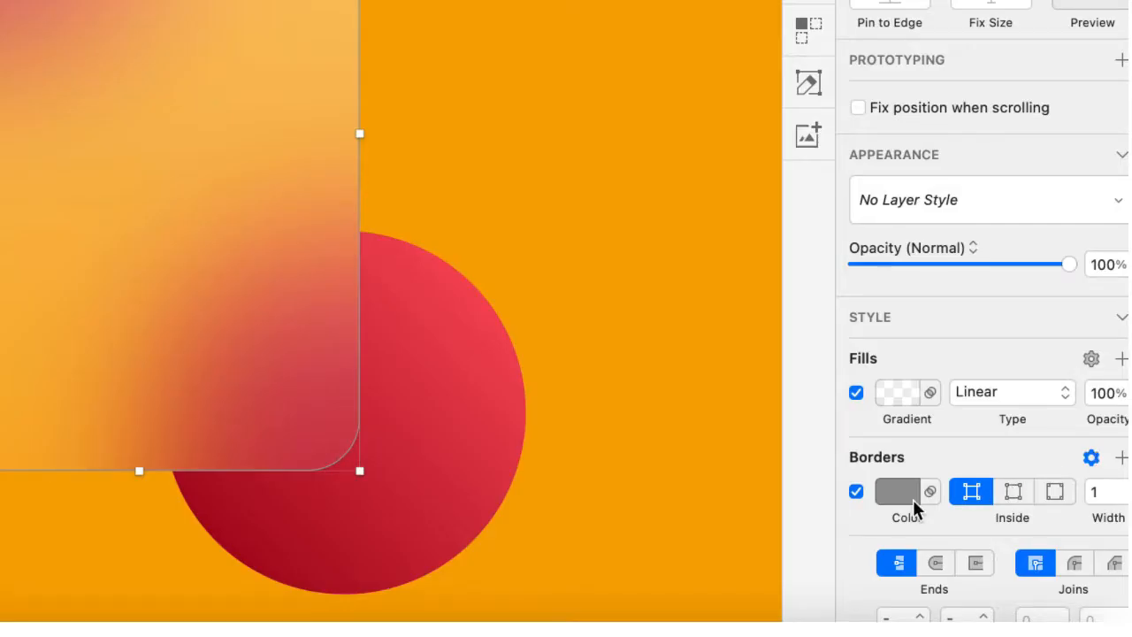
{"action": "left_click", "coordinate": [1002, 567]}
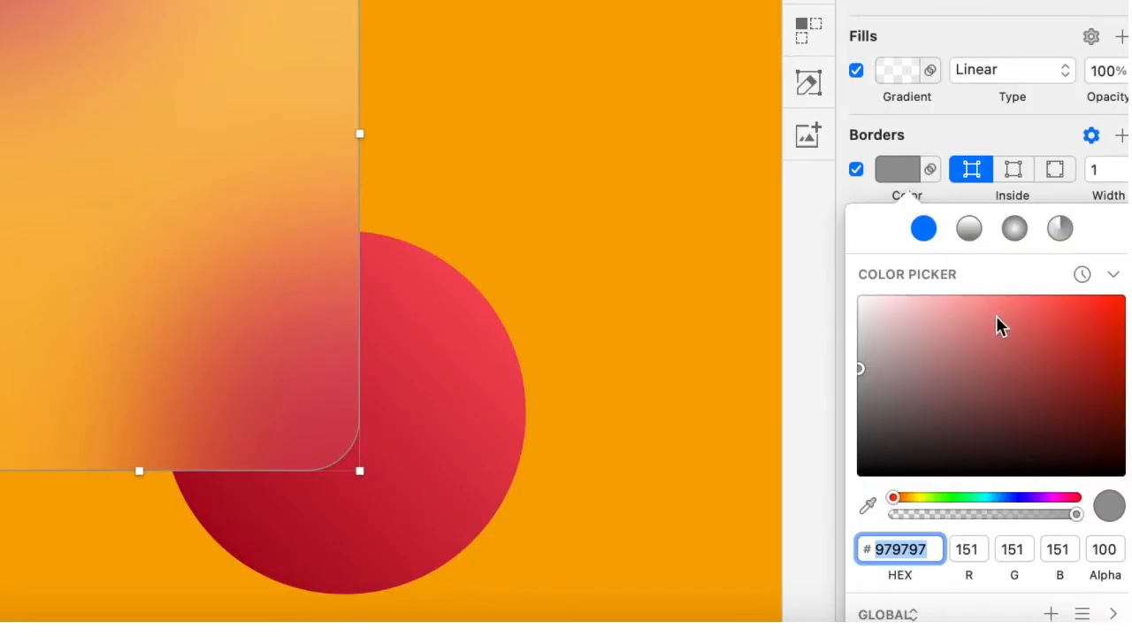
{"action": "left_click", "coordinate": [972, 226]}
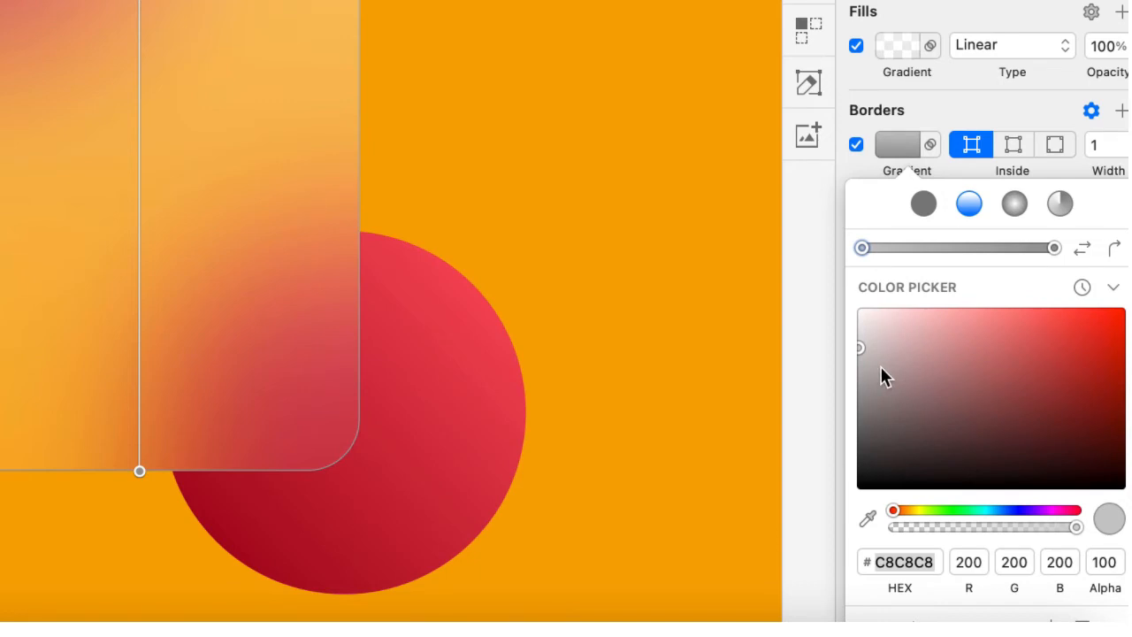
{"action": "left_click_drag", "start_coordinate": [858, 340], "coordinate": [853, 316]}
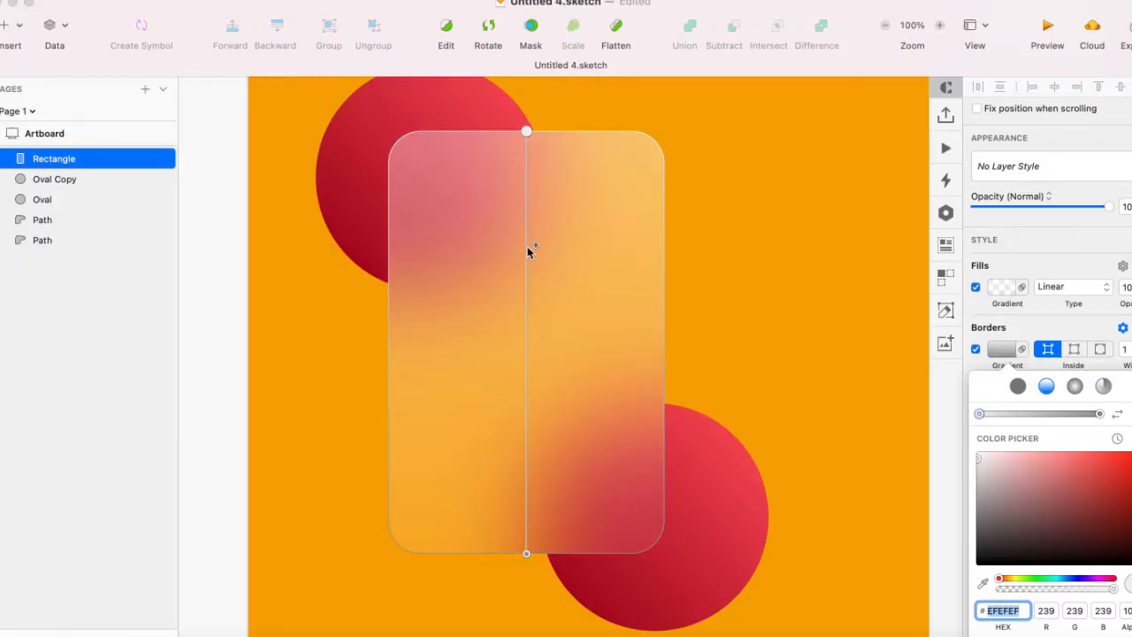
- Add a border gradient stop about a third of the way down and colour it pale pink DDAEB3, derived from the lower circle's red
{"action": "left_click", "coordinate": [526, 235]}
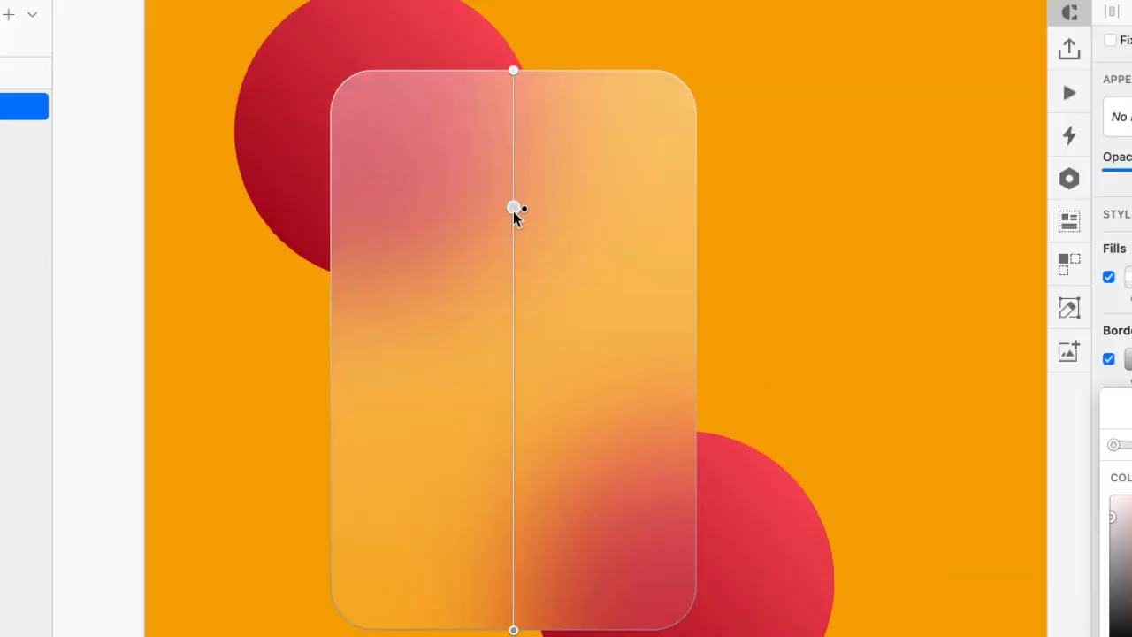
{"action": "left_click_drag", "start_coordinate": [518, 209], "coordinate": [519, 237]}
{"action": "left_click_drag", "start_coordinate": [1112, 519], "coordinate": [1131, 516]}
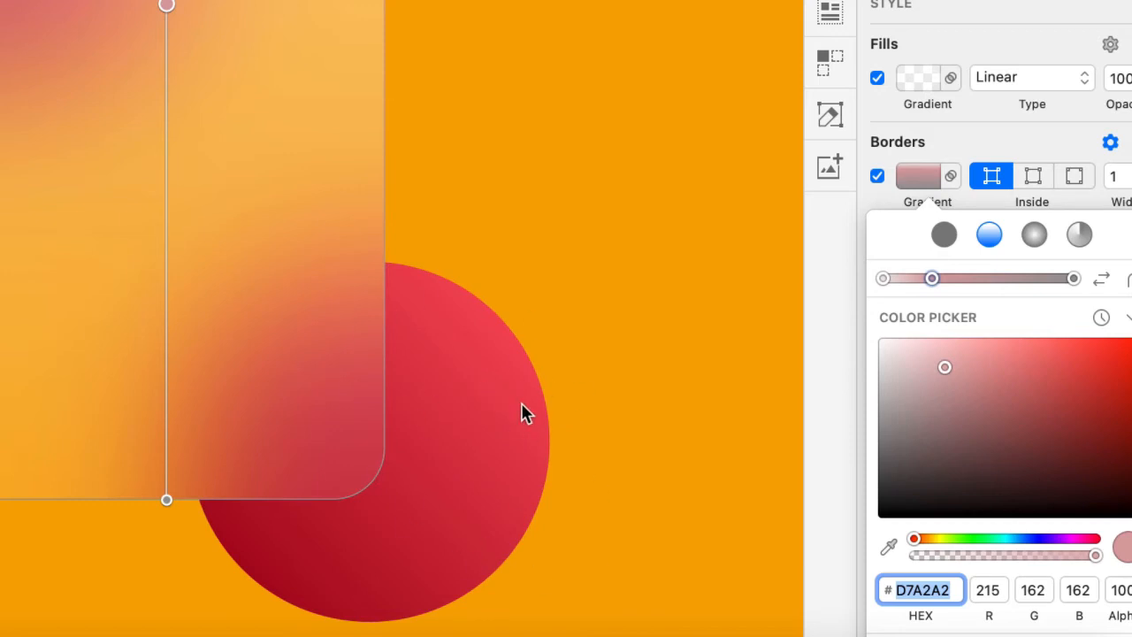
{"action": "left_click", "coordinate": [888, 547]}
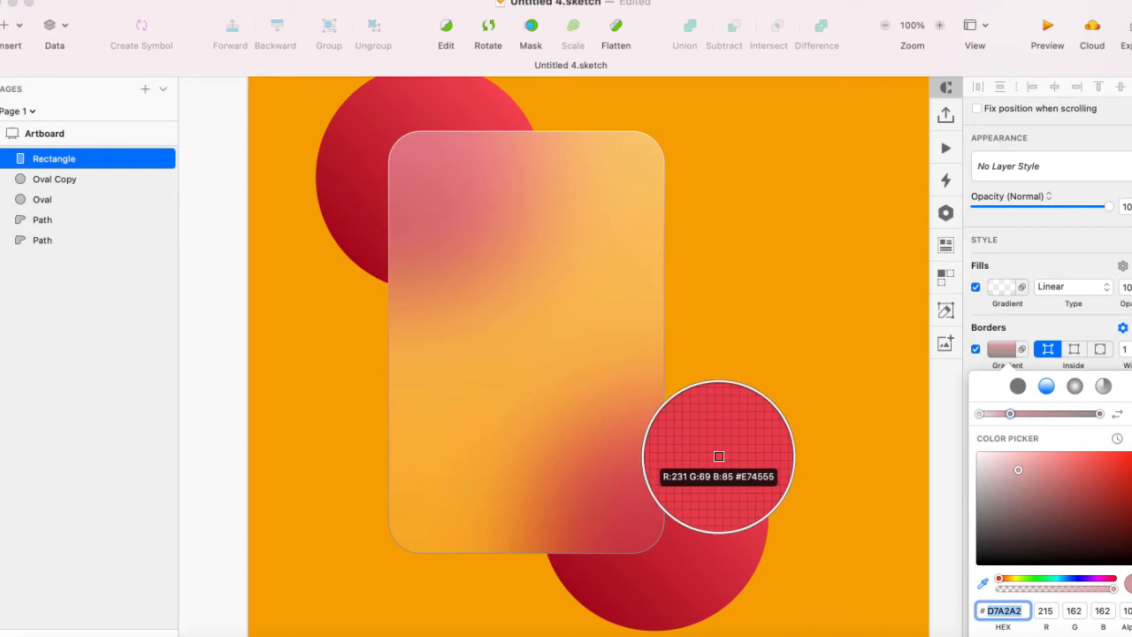
{"action": "left_click", "coordinate": [719, 457]}
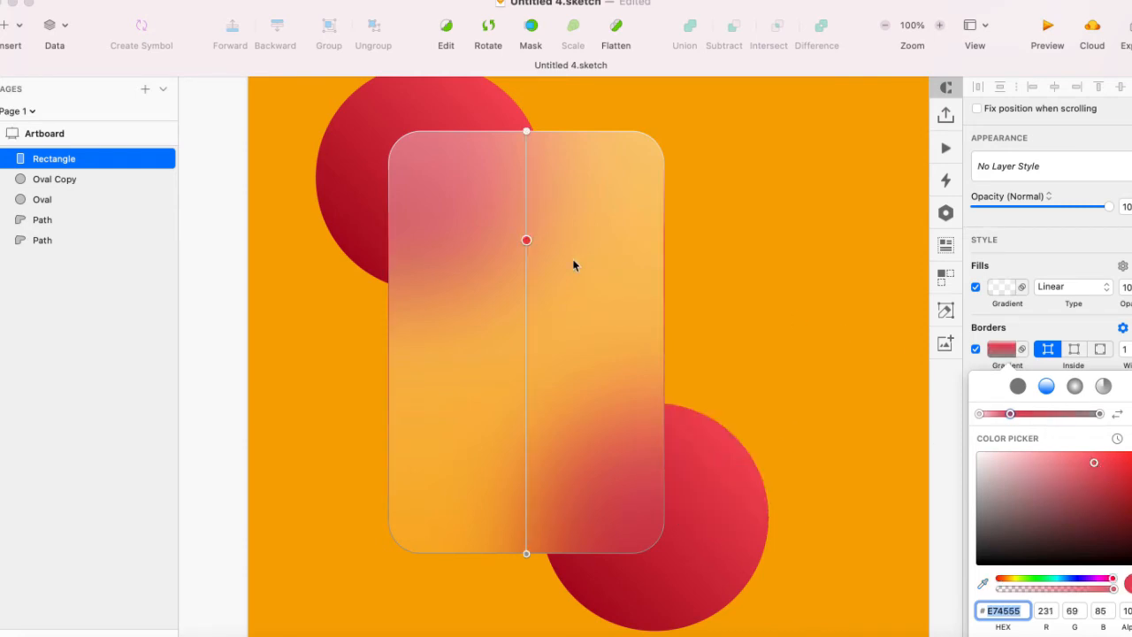
{"action": "left_click_drag", "start_coordinate": [1095, 463], "coordinate": [1012, 471]}
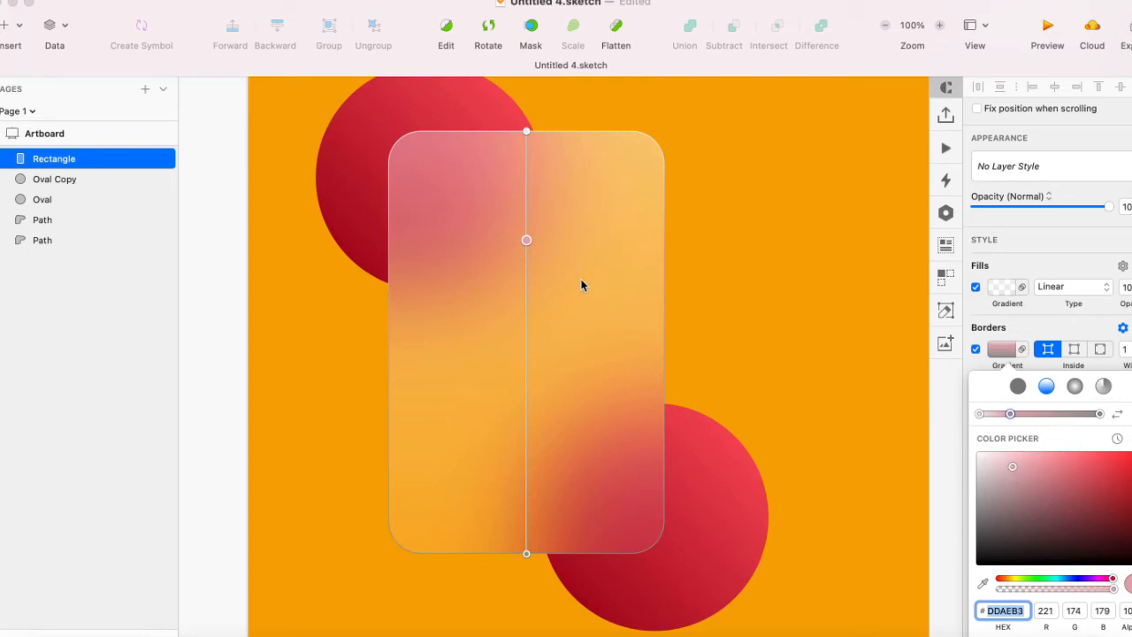
{"action": "left_click_drag", "start_coordinate": [528, 240], "coordinate": [529, 271]}
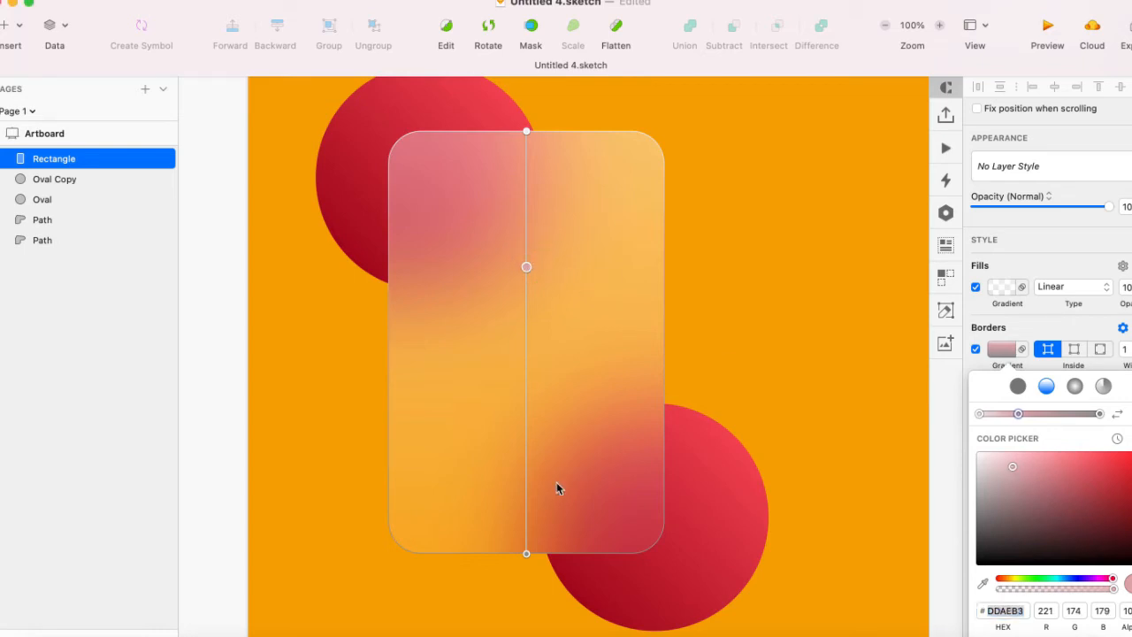
- Sample the lower circle's dark red for the border gradient's end stop and darken it slightly
{"action": "left_click", "coordinate": [528, 555]}
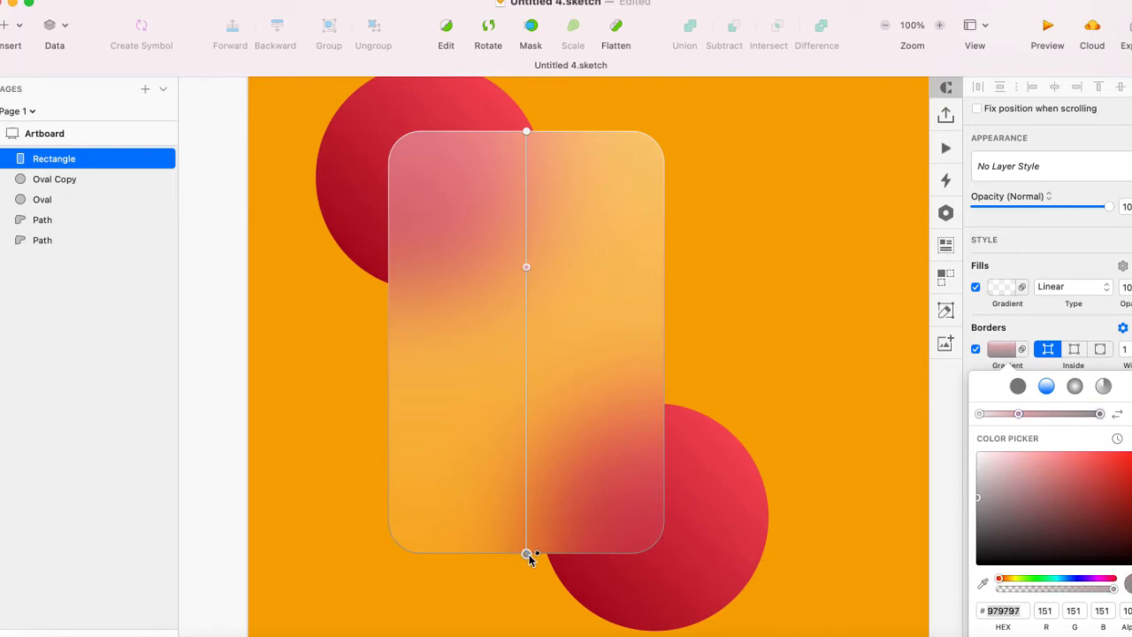
{"action": "left_click", "coordinate": [983, 583]}
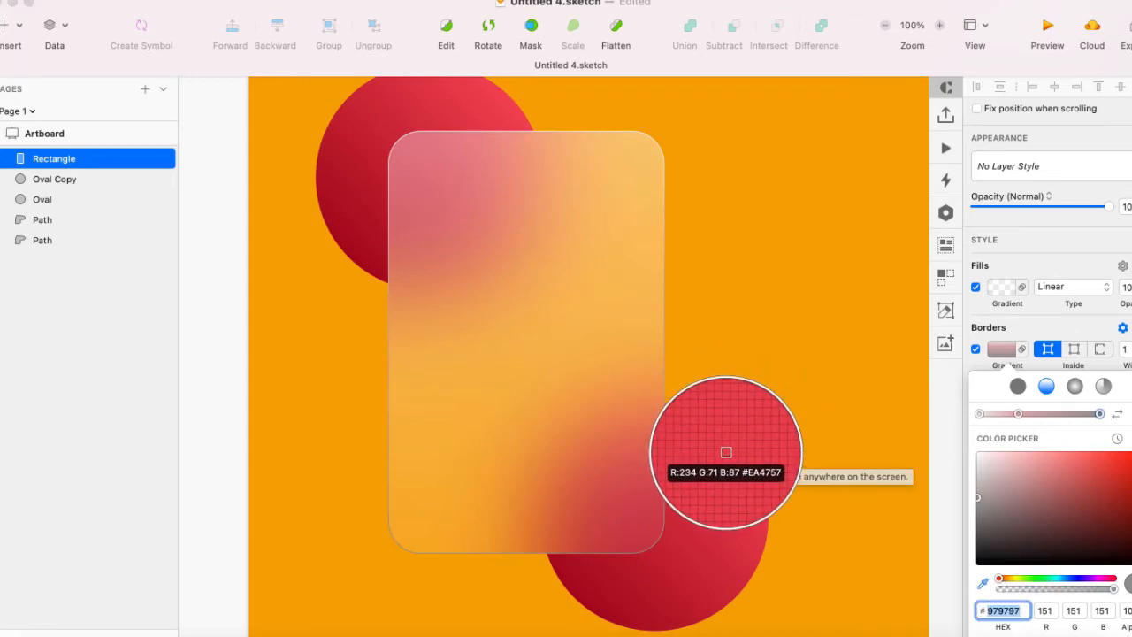
{"action": "left_click", "coordinate": [551, 560]}
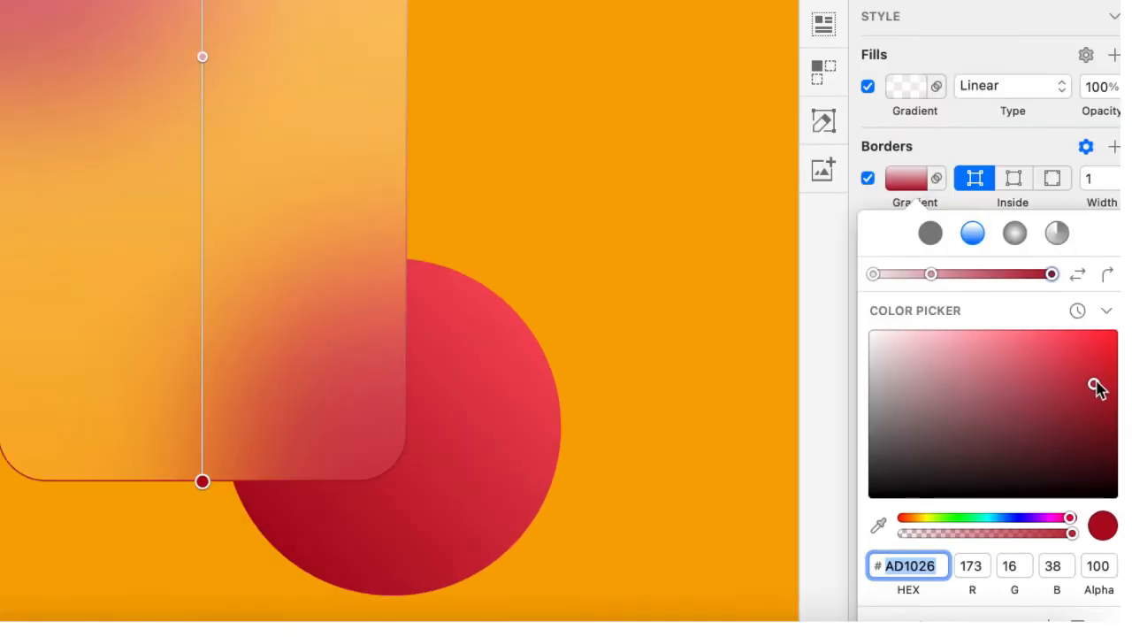
{"action": "left_click_drag", "start_coordinate": [1094, 385], "coordinate": [1104, 408]}
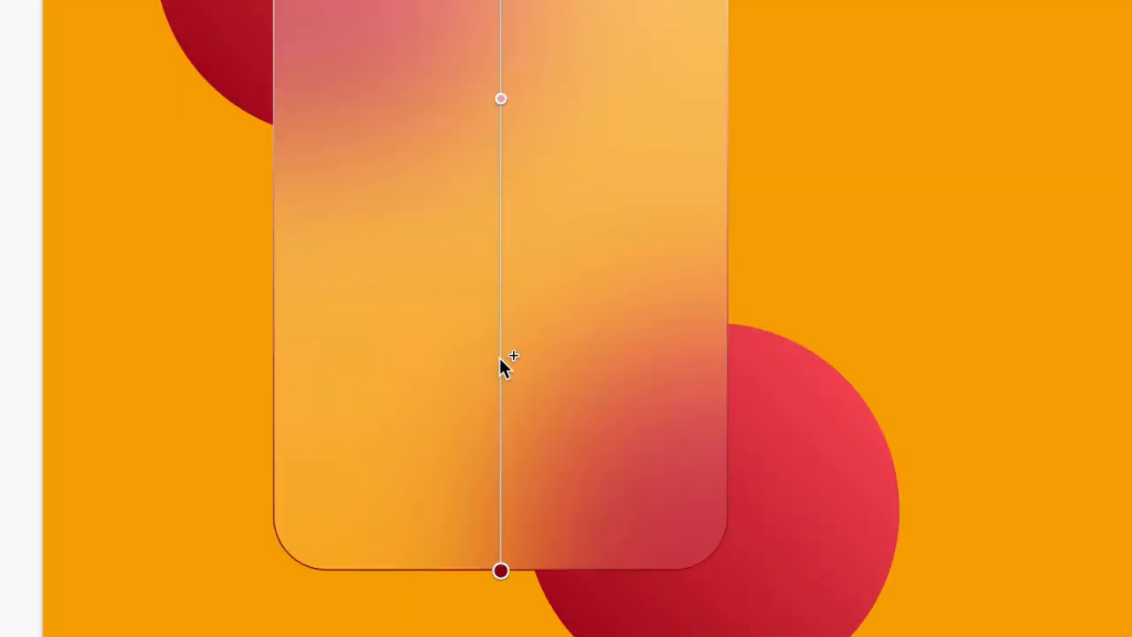
- Add another border gradient stop in the card's lower half and set it to muted pink BA8F95
{"action": "left_click", "coordinate": [502, 360]}
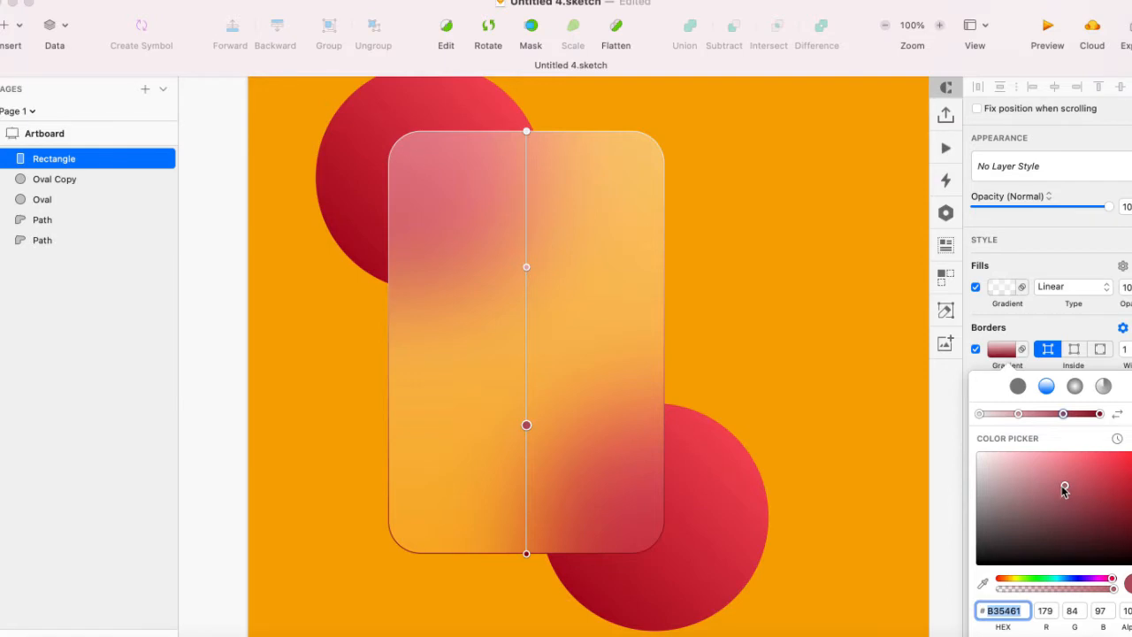
{"action": "left_click_drag", "start_coordinate": [1056, 480], "coordinate": [1015, 485]}
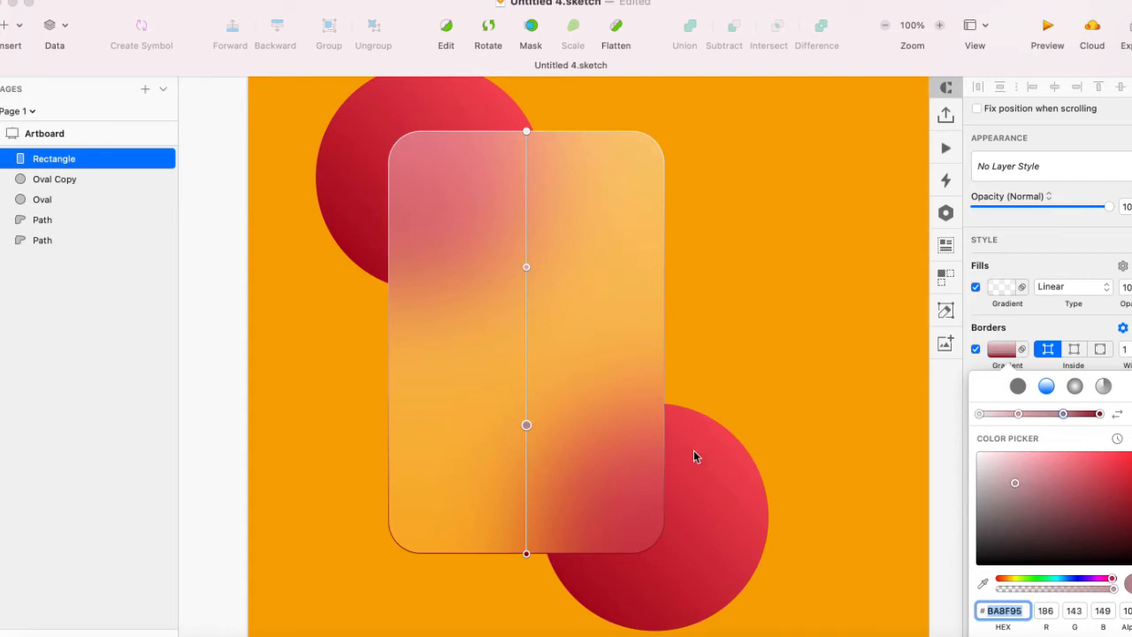
{"action": "left_click", "coordinate": [652, 470]}
- Increase the card's border width to 3 and deselect the card
{"action": "left_click", "coordinate": [1131, 563]}
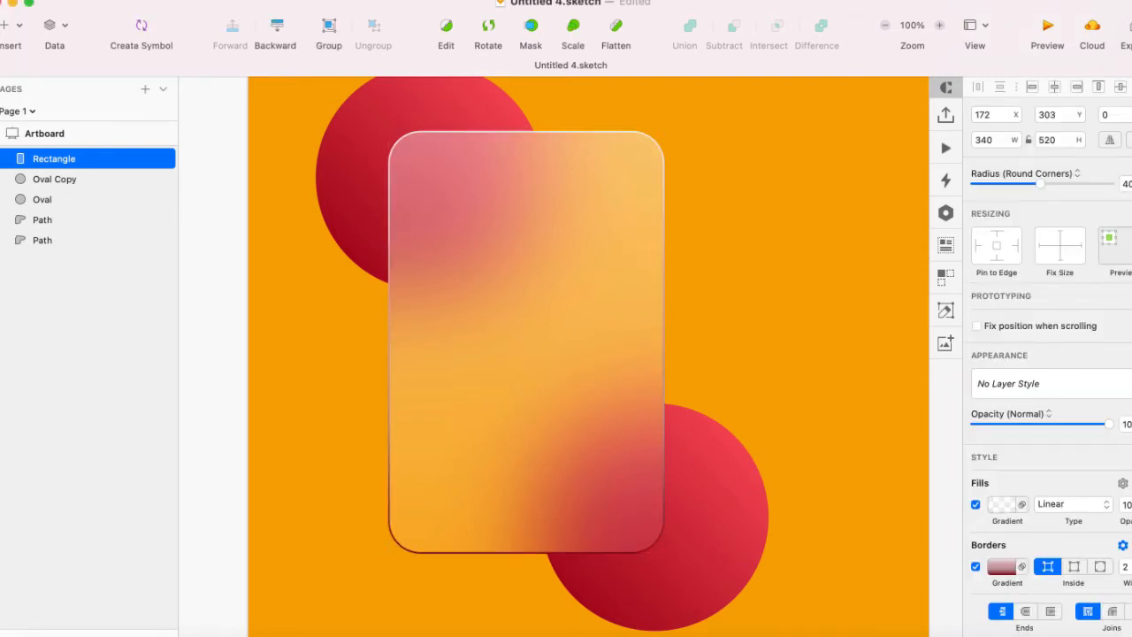
{"action": "left_click", "coordinate": [1131, 564]}
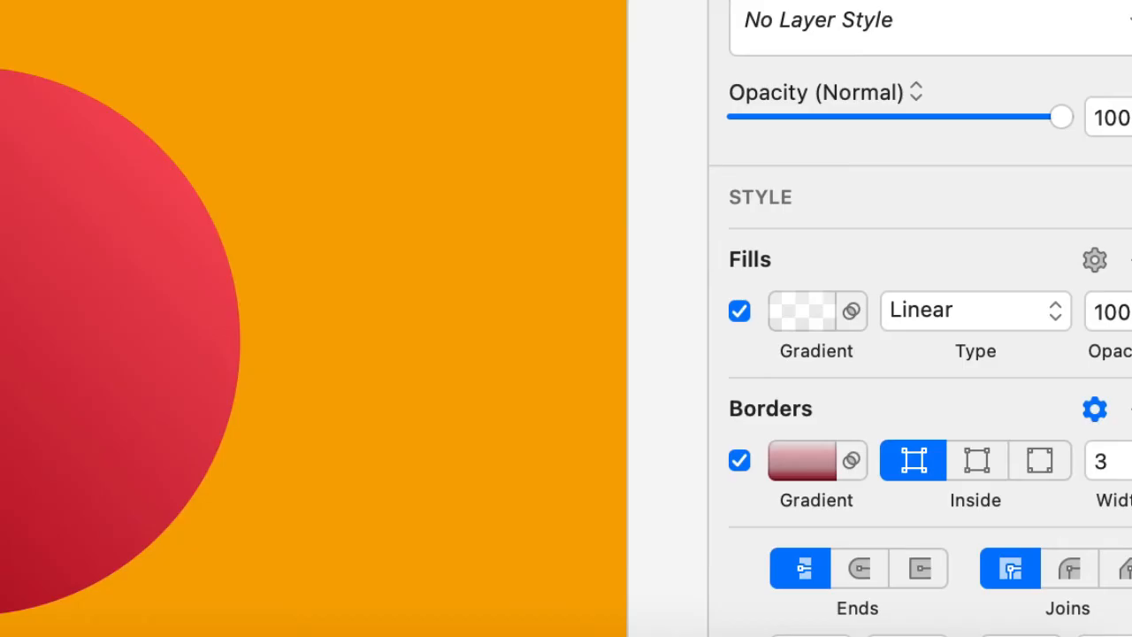
{"action": "left_click", "coordinate": [426, 107]}
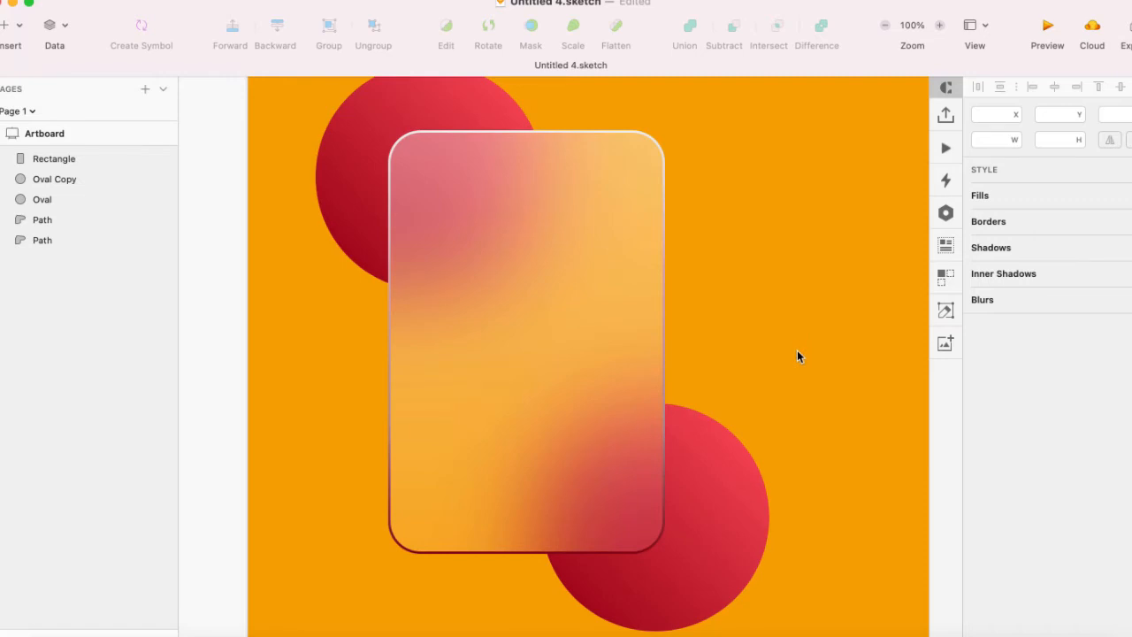
- Examine the card's gradient border up close along its edges and then against the whole artboard
{"action": "key", "text": "super+plus"}
{"action": "scroll", "coordinate": [695, 366], "scroll_direction": "up", "scroll_amount": 5}
{"action": "scroll", "coordinate": [694, 366], "scroll_direction": "left", "scroll_amount": 4}
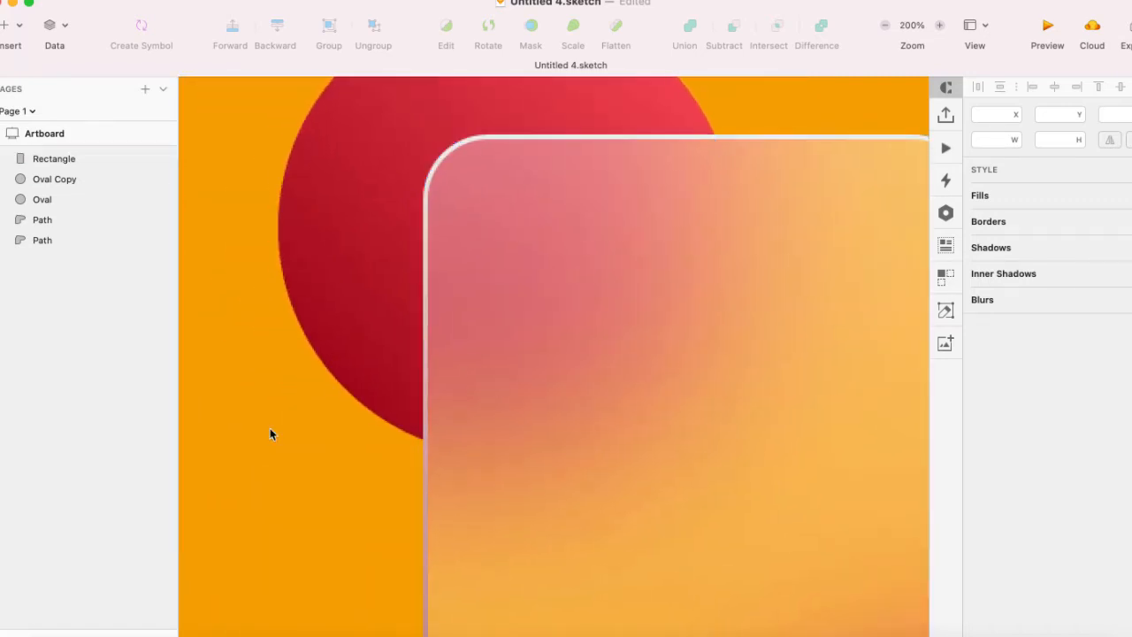
{"action": "scroll", "coordinate": [346, 490], "scroll_direction": "right", "scroll_amount": 10}
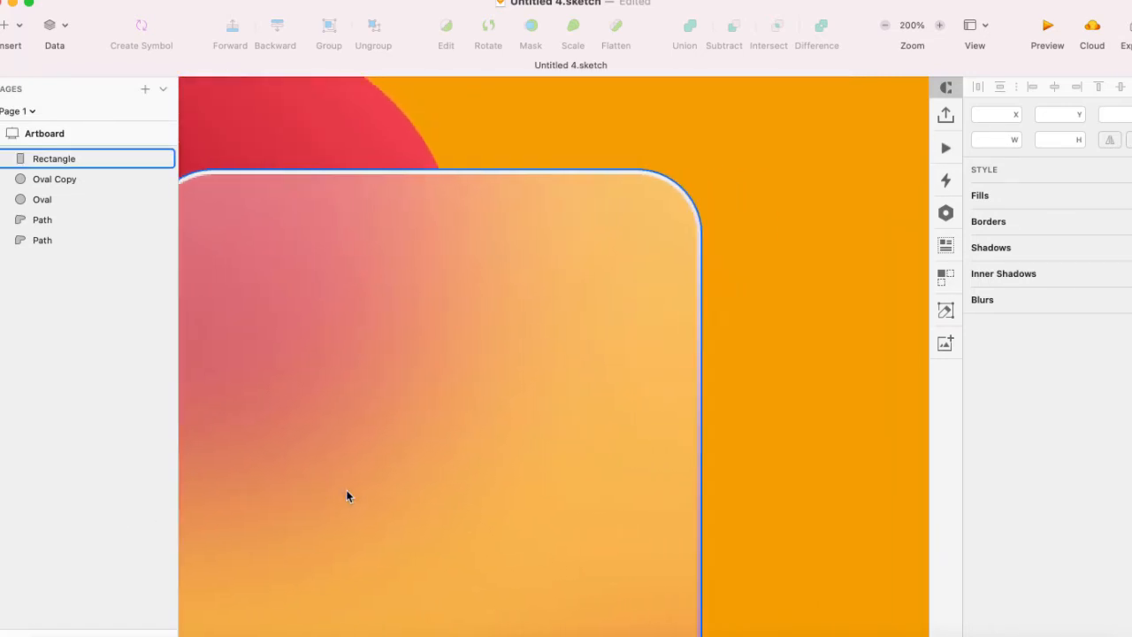
{"action": "scroll", "coordinate": [713, 430], "scroll_direction": "down", "scroll_amount": 7}
{"action": "scroll", "coordinate": [713, 430], "scroll_direction": "left", "scroll_amount": 5}
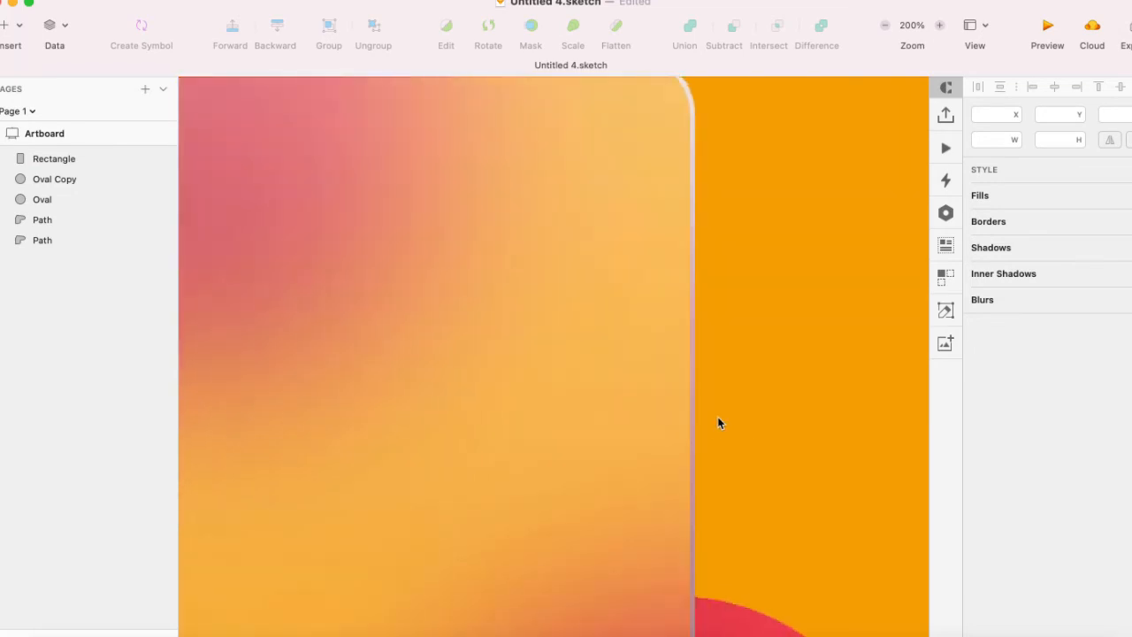
{"action": "key", "text": "super+minus"}
{"action": "key", "text": "super+minus"}
{"action": "key", "text": "super+plus"}
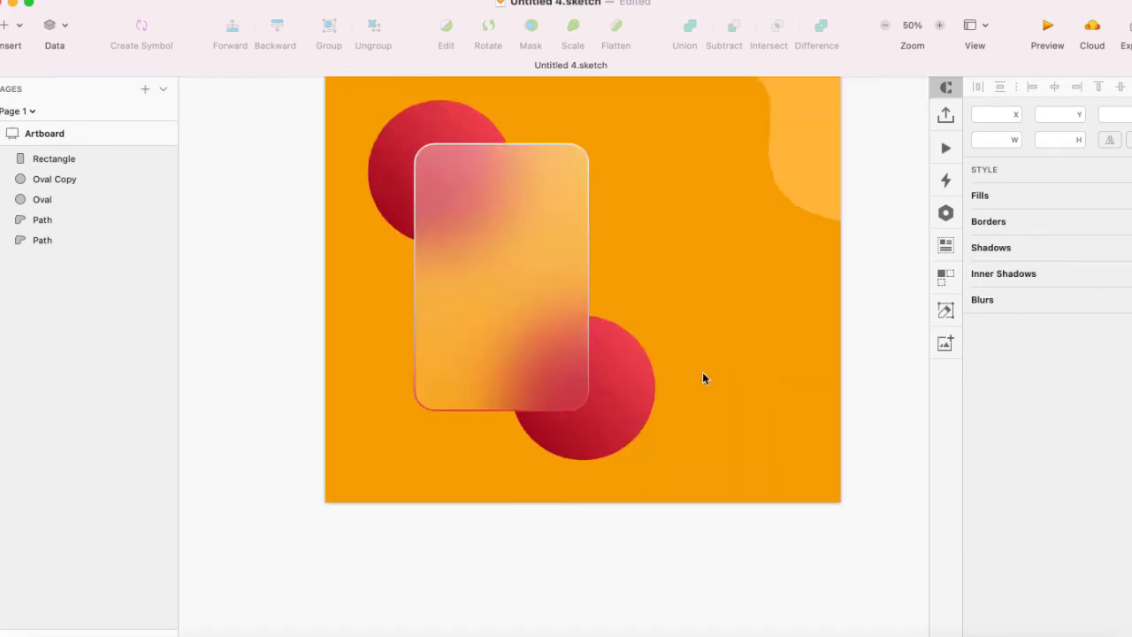
{"action": "scroll", "coordinate": [658, 352], "scroll_direction": "up", "scroll_amount": 1}
{"action": "scroll", "coordinate": [619, 341], "scroll_direction": "up", "scroll_amount": 2}
{"action": "scroll", "coordinate": [619, 341], "scroll_direction": "left", "scroll_amount": 1}
- Tilt the card's border gradient to run from near the upper-left corner to the bottom edge just right of centre, then deselect the card
{"action": "left_click", "coordinate": [584, 330]}
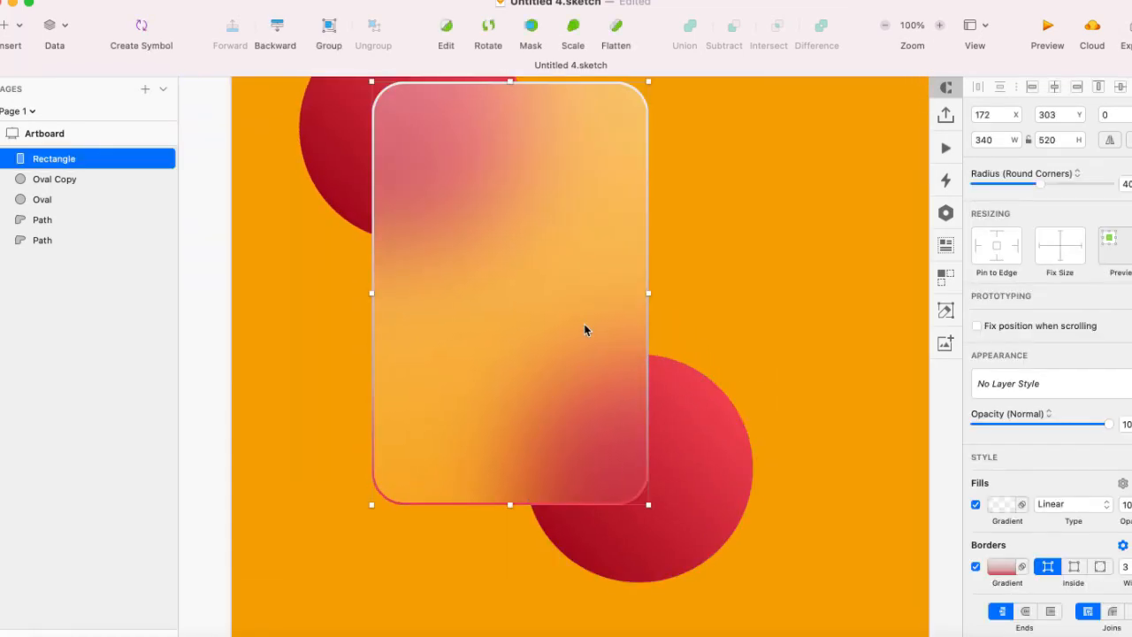
{"action": "key", "text": "super+minus"}
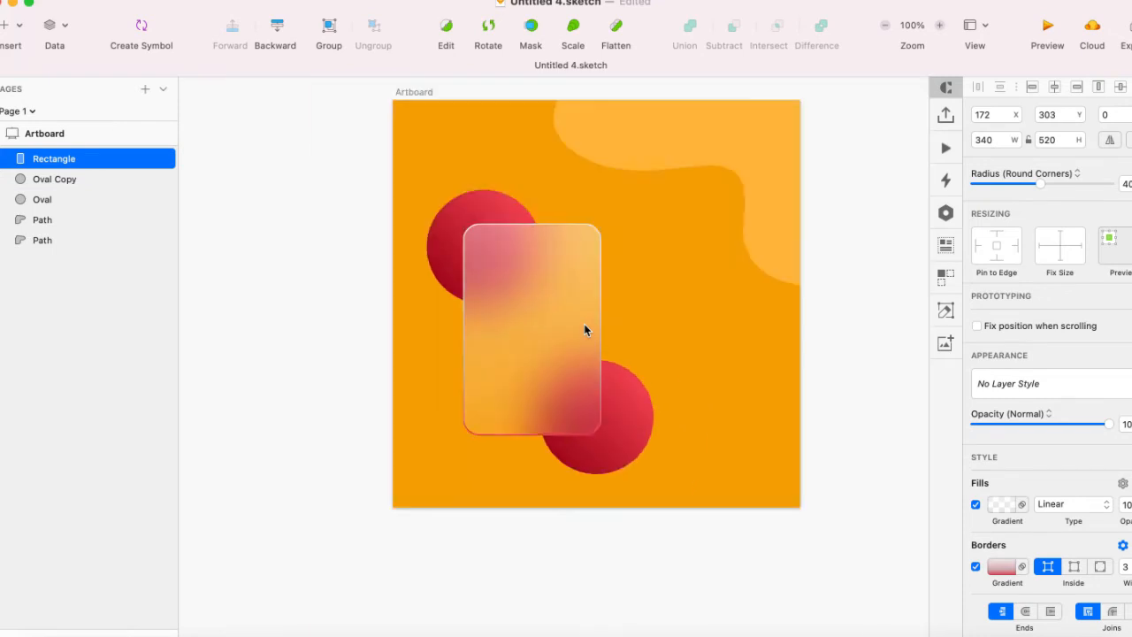
{"action": "key", "text": "super+plus"}
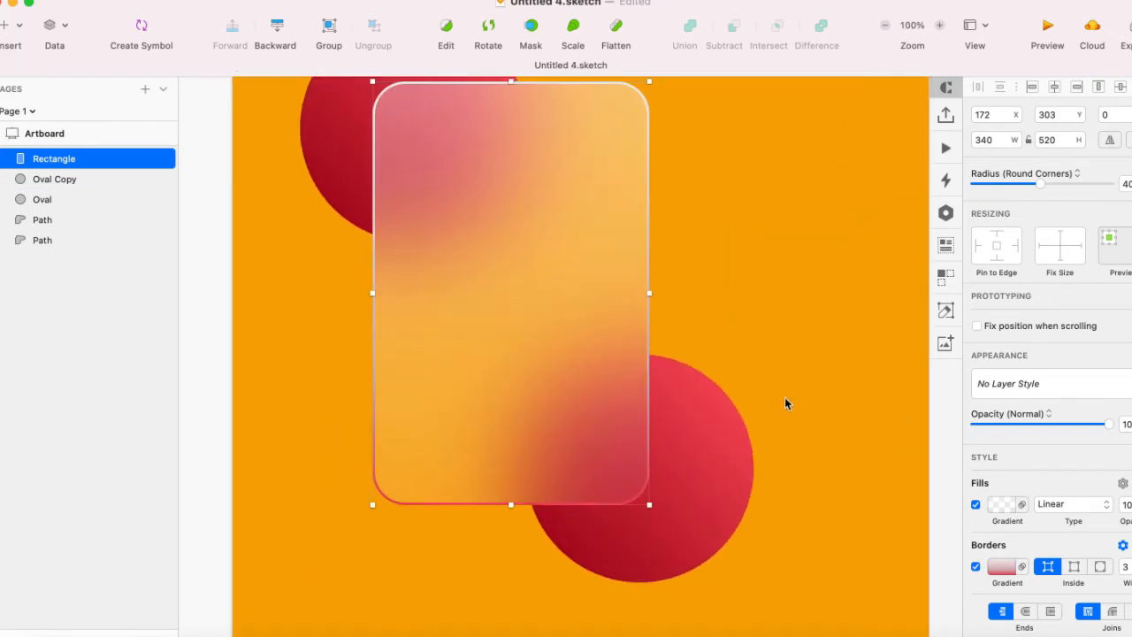
{"action": "left_click", "coordinate": [1002, 567]}
{"action": "left_click_drag", "start_coordinate": [511, 506], "coordinate": [638, 504]}
{"action": "left_click_drag", "start_coordinate": [513, 84], "coordinate": [405, 97]}
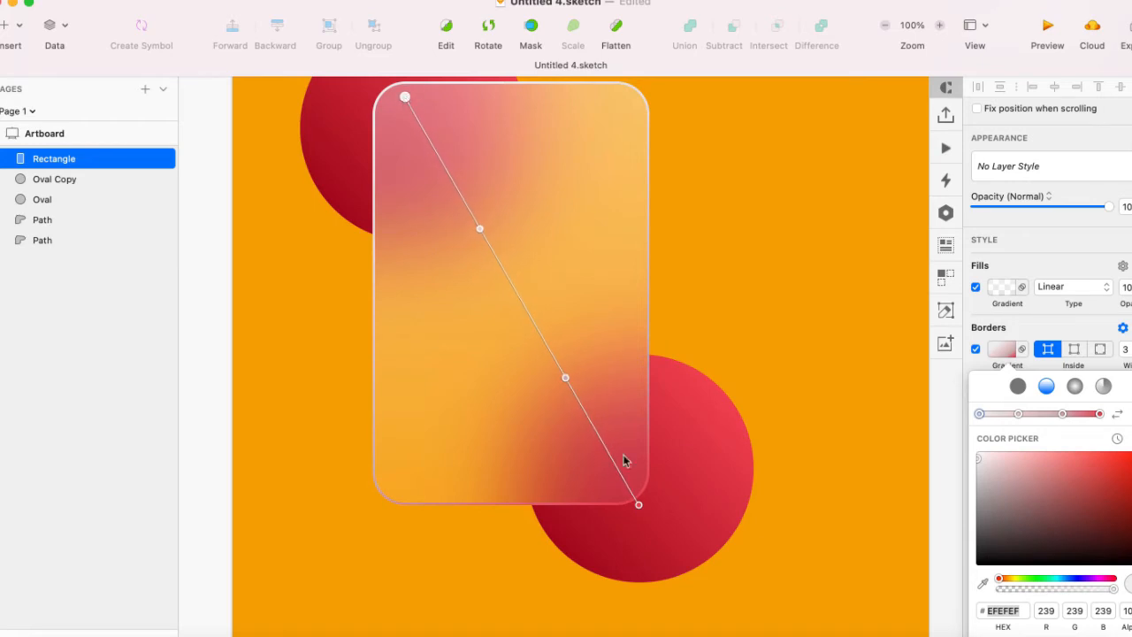
{"action": "left_click_drag", "start_coordinate": [639, 504], "coordinate": [556, 496]}
{"action": "left_click_drag", "start_coordinate": [405, 98], "coordinate": [411, 98]}
{"action": "key", "text": "Escape"}
{"action": "scroll", "coordinate": [637, 354], "scroll_direction": "up", "scroll_amount": 3}
{"action": "scroll", "coordinate": [713, 422], "scroll_direction": "down", "scroll_amount": 2}
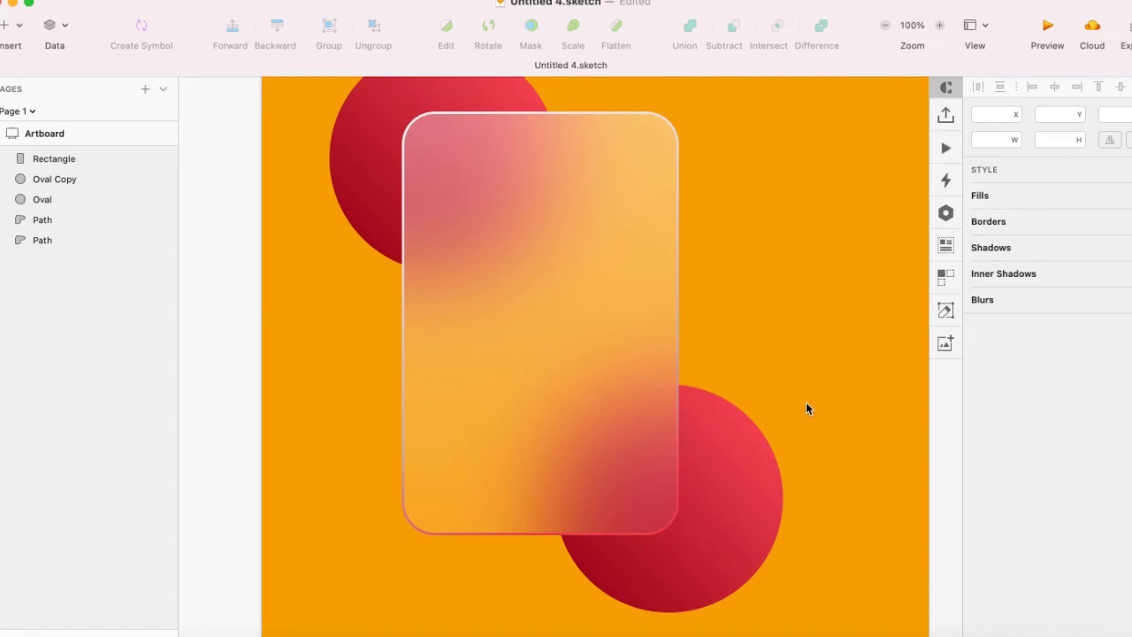
- Select the blurred card and add a drop shadow to it
{"action": "left_click", "coordinate": [678, 322]}
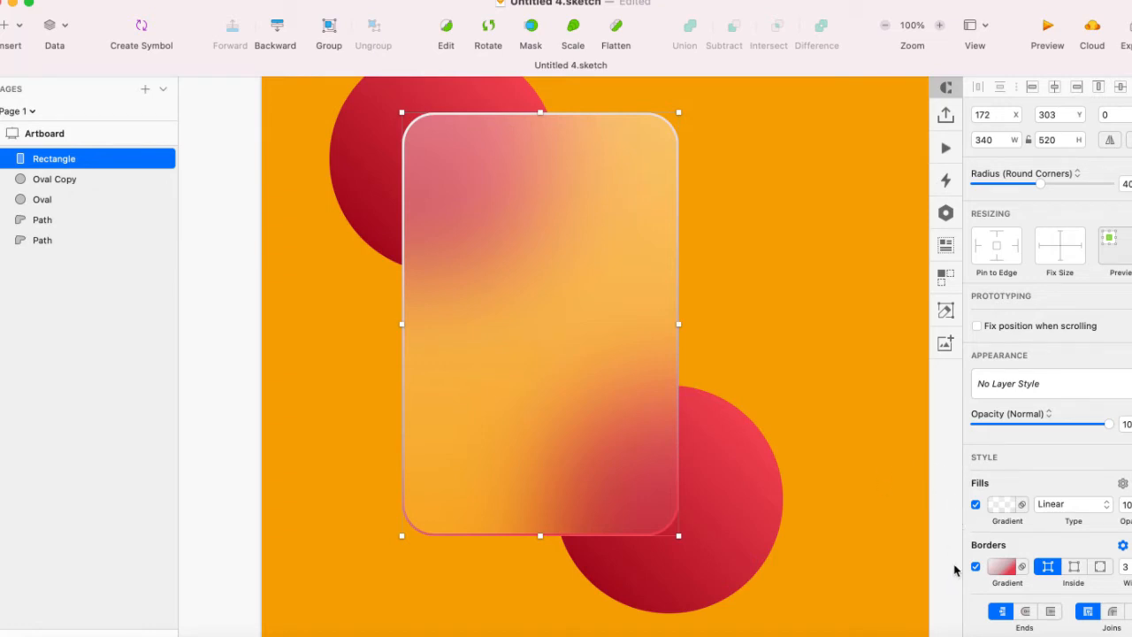
{"action": "left_click", "coordinate": [794, 478]}
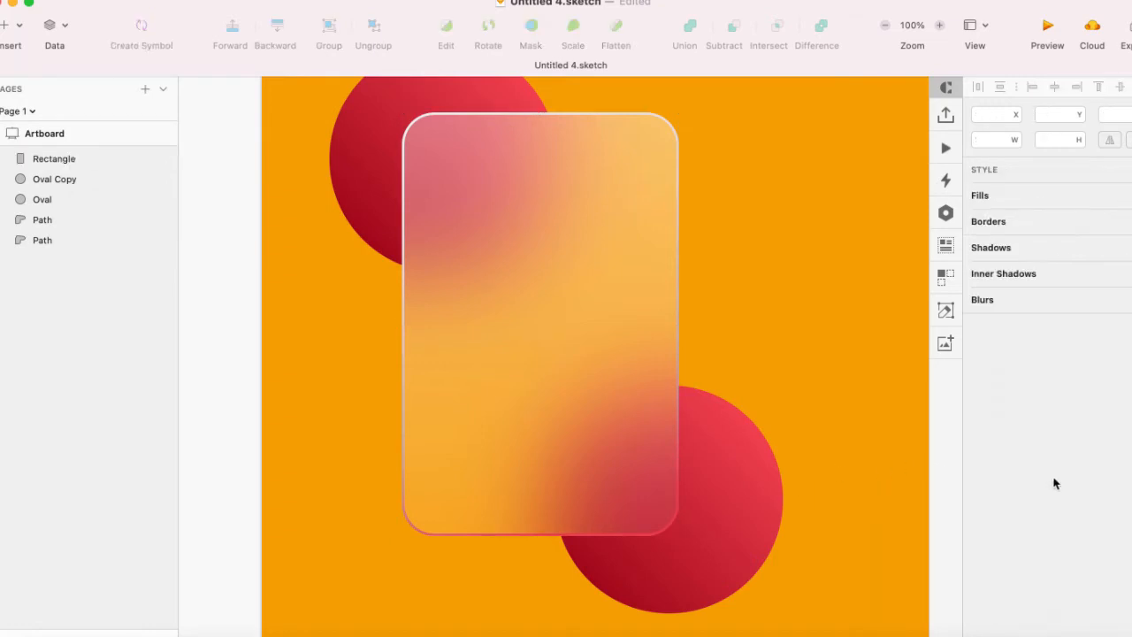
{"action": "left_click", "coordinate": [628, 360]}
{"action": "scroll", "coordinate": [1011, 506], "scroll_direction": "down", "scroll_amount": 5}
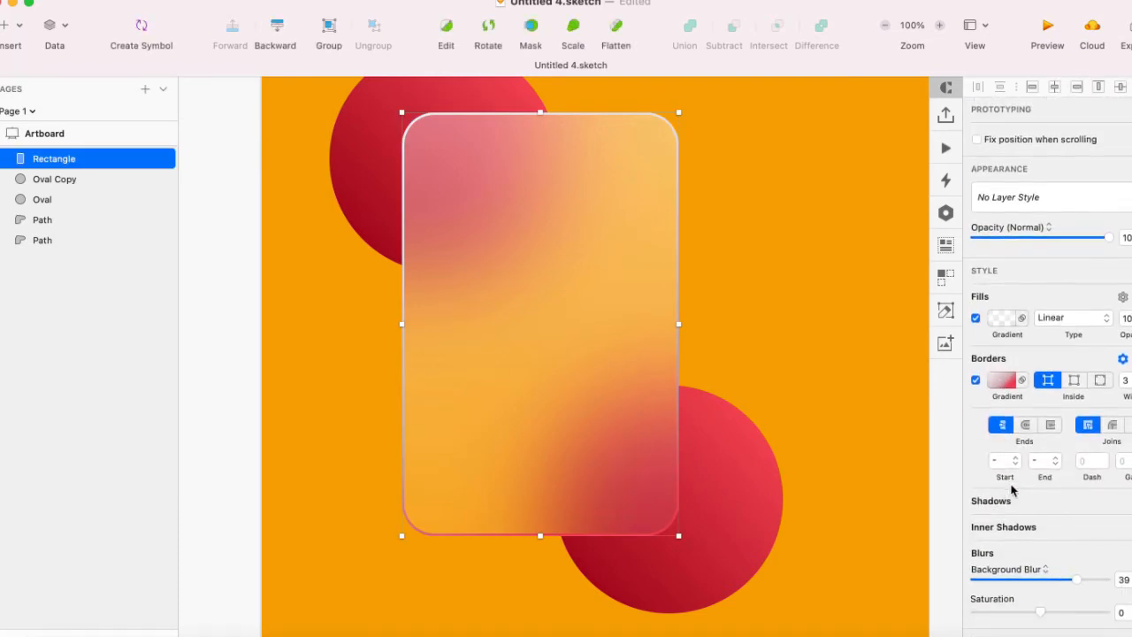
{"action": "left_click", "coordinate": [1029, 510]}
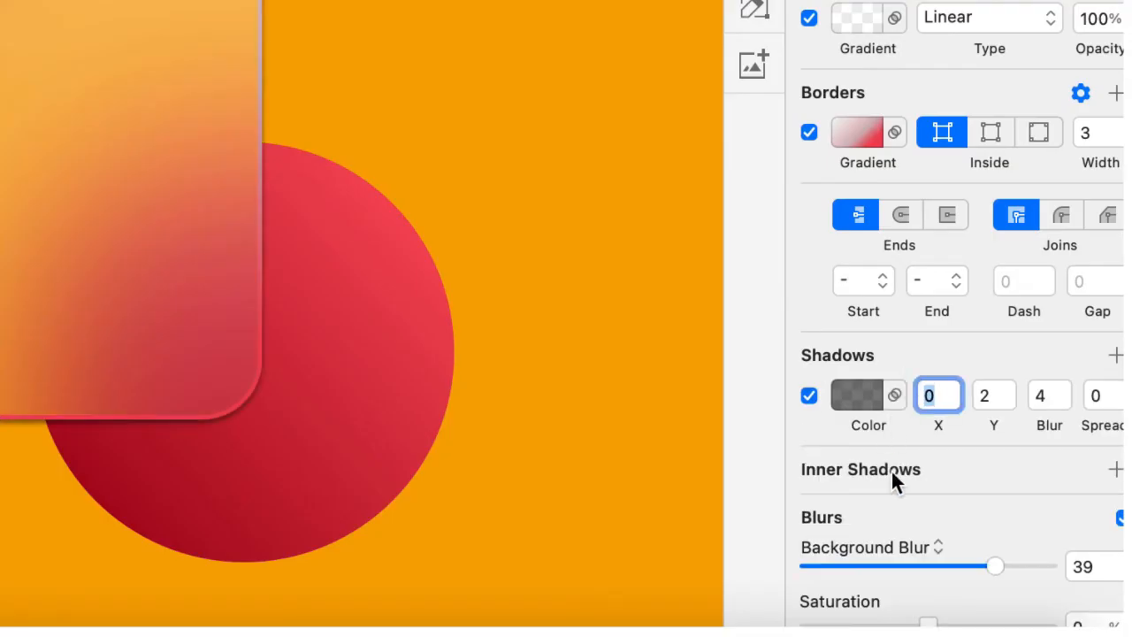
- Sample the lower circle's dark red as the shadow colour and deepen it to 86091A
{"action": "left_click", "coordinate": [864, 395]}
{"action": "left_click", "coordinate": [823, 492]}
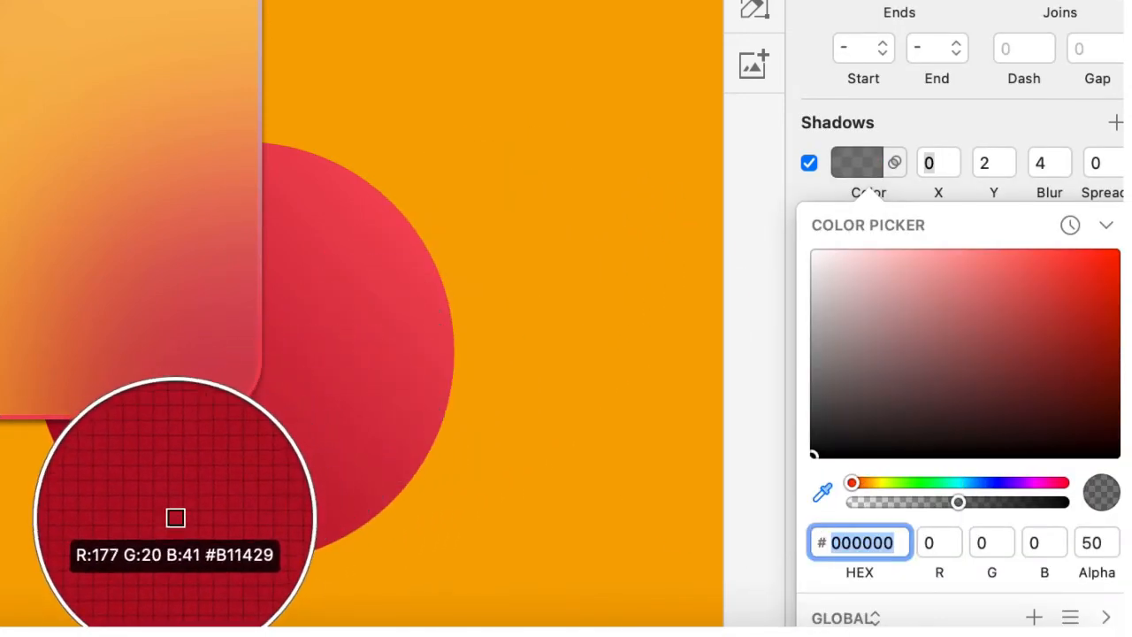
{"action": "left_click", "coordinate": [189, 507]}
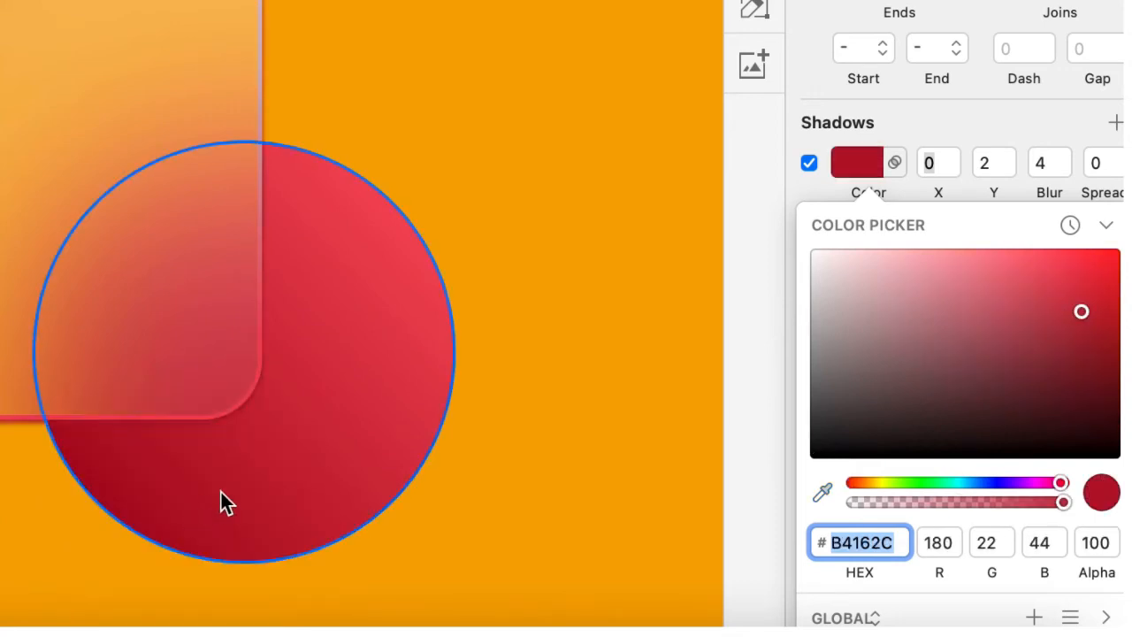
{"action": "left_click", "coordinate": [1084, 310]}
{"action": "left_click_drag", "start_coordinate": [1085, 310], "coordinate": [1099, 350]}
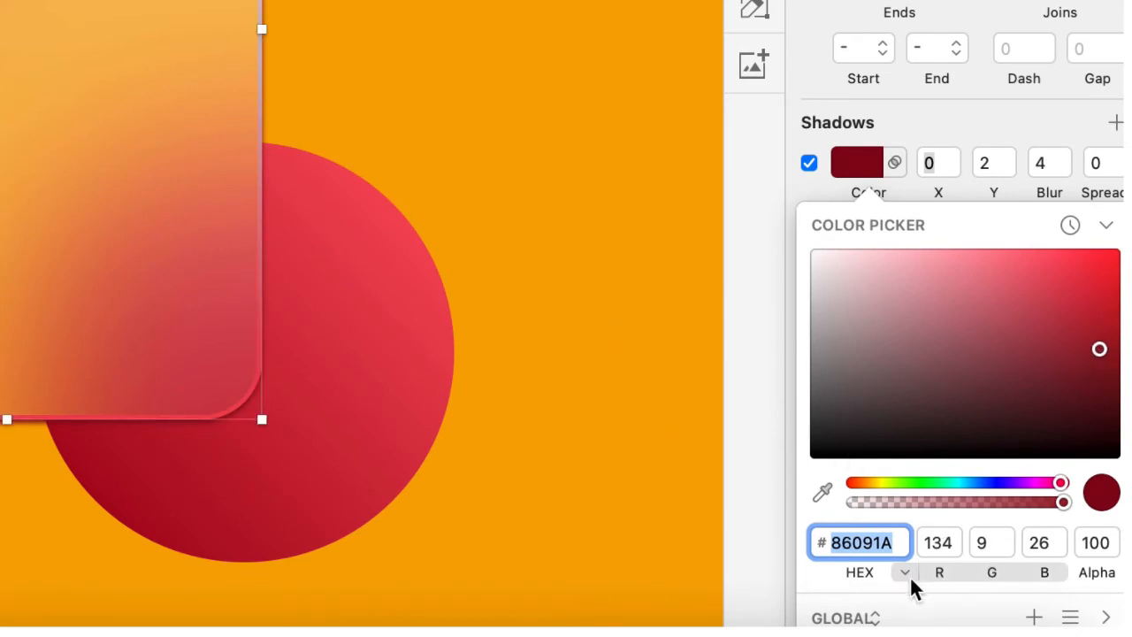
- Set the card's drop shadow to a Y offset of 4, a blur of 24 and a negative spread
{"action": "left_click", "coordinate": [653, 509]}
{"action": "left_click", "coordinate": [862, 399]}
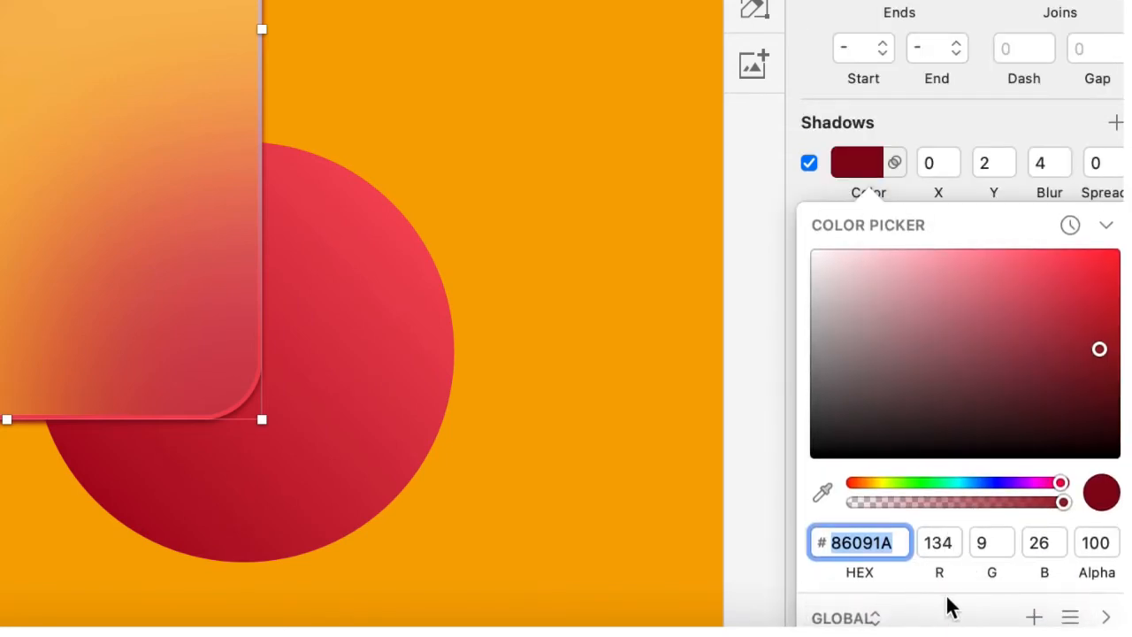
{"action": "left_click", "coordinate": [814, 202]}
{"action": "left_click", "coordinate": [940, 397]}
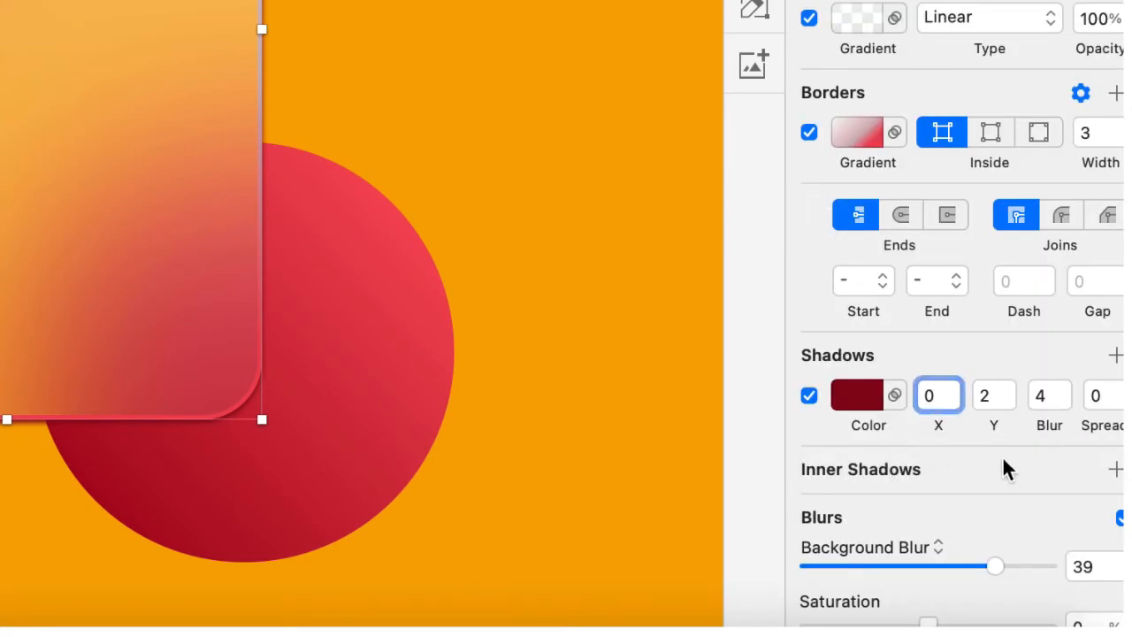
{"action": "key", "text": "Tab"}
{"action": "type", "text": "4"}
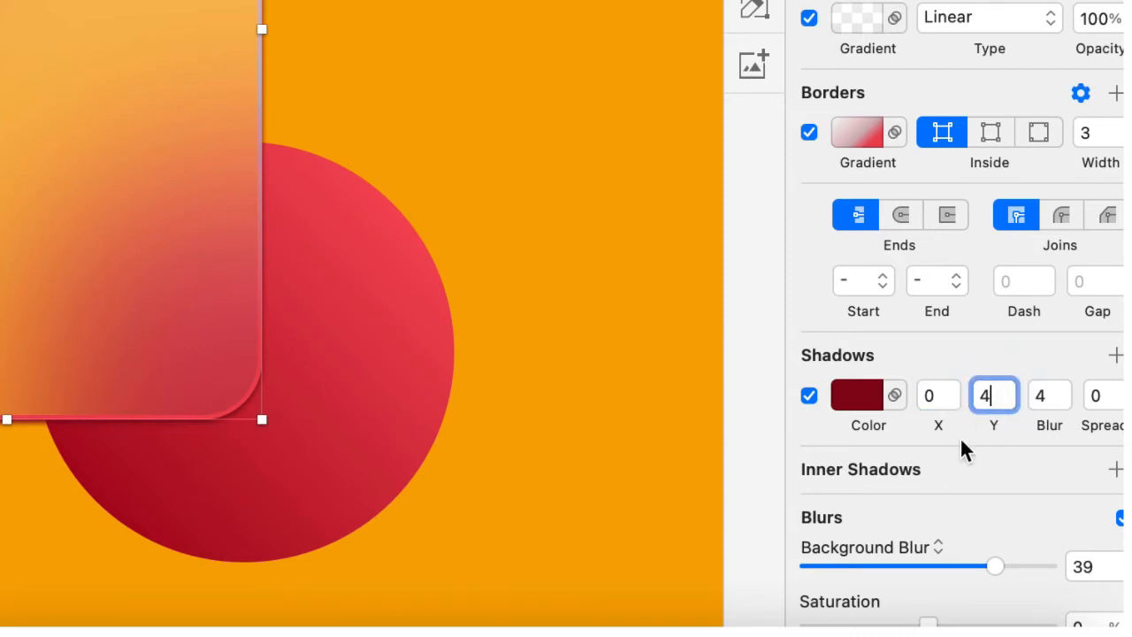
{"action": "left_click", "coordinate": [1044, 395]}
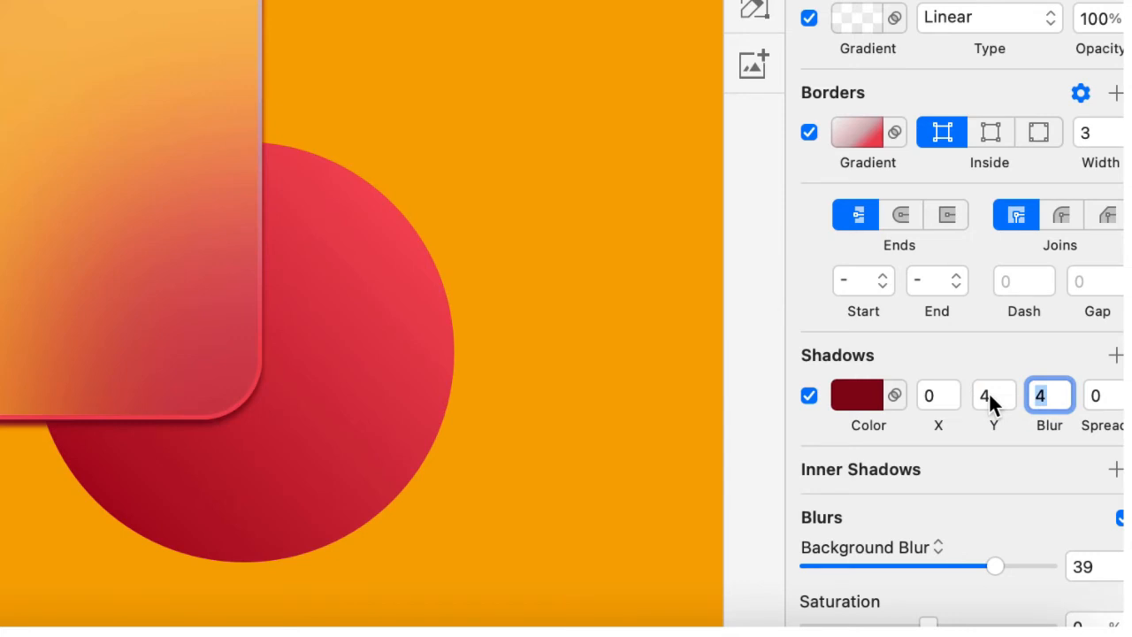
{"action": "type", "text": "24"}
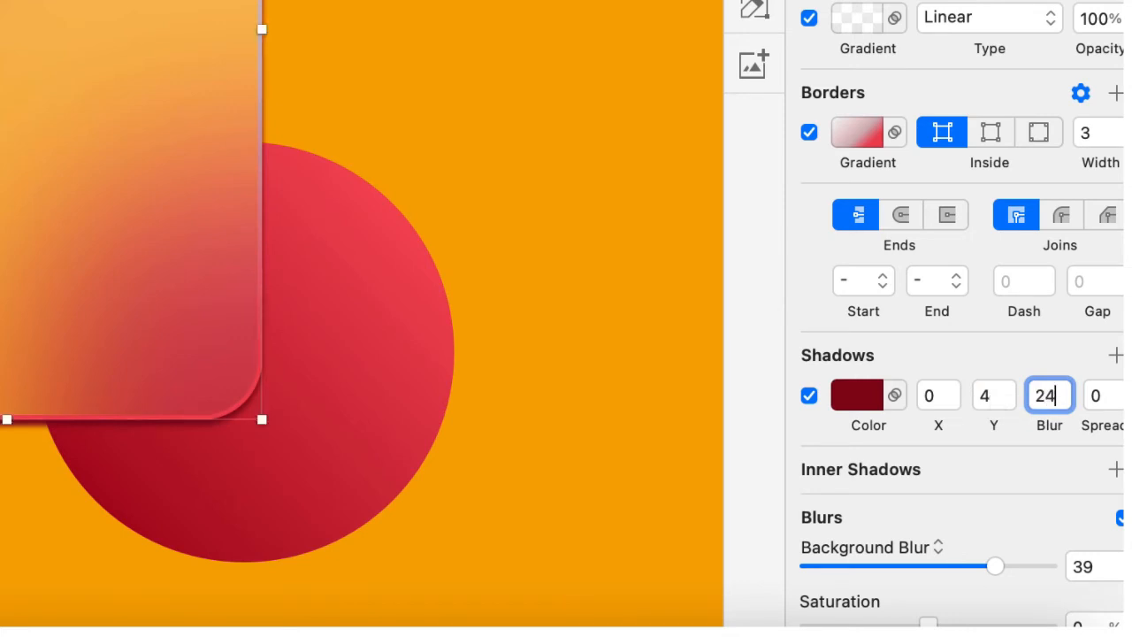
{"action": "key", "text": "Return"}
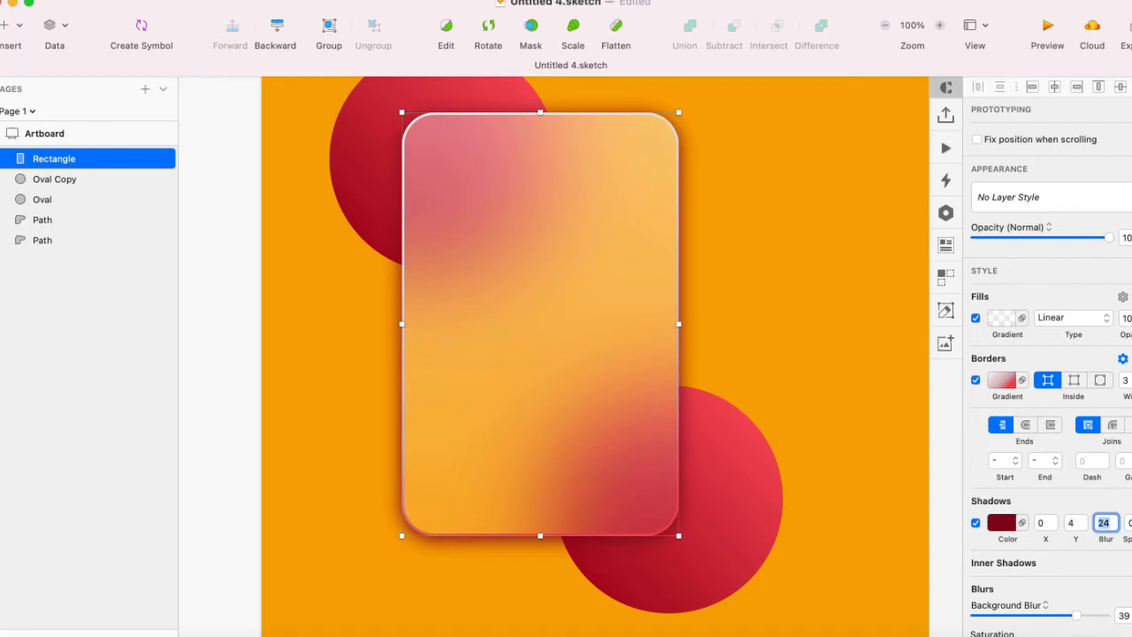
{"action": "key", "text": "Tab"}
{"action": "key", "text": "Return"}
- Reduce the alpha of the card's dark red shadow colour to 25
{"action": "left_click", "coordinate": [1004, 526]}
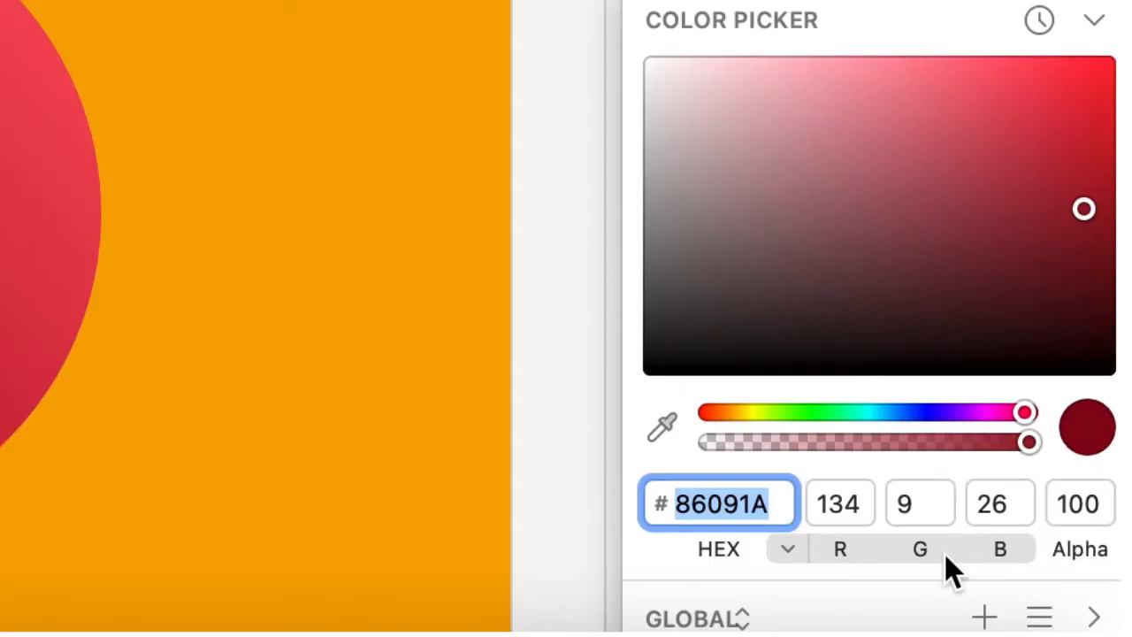
{"action": "left_click", "coordinate": [1059, 505]}
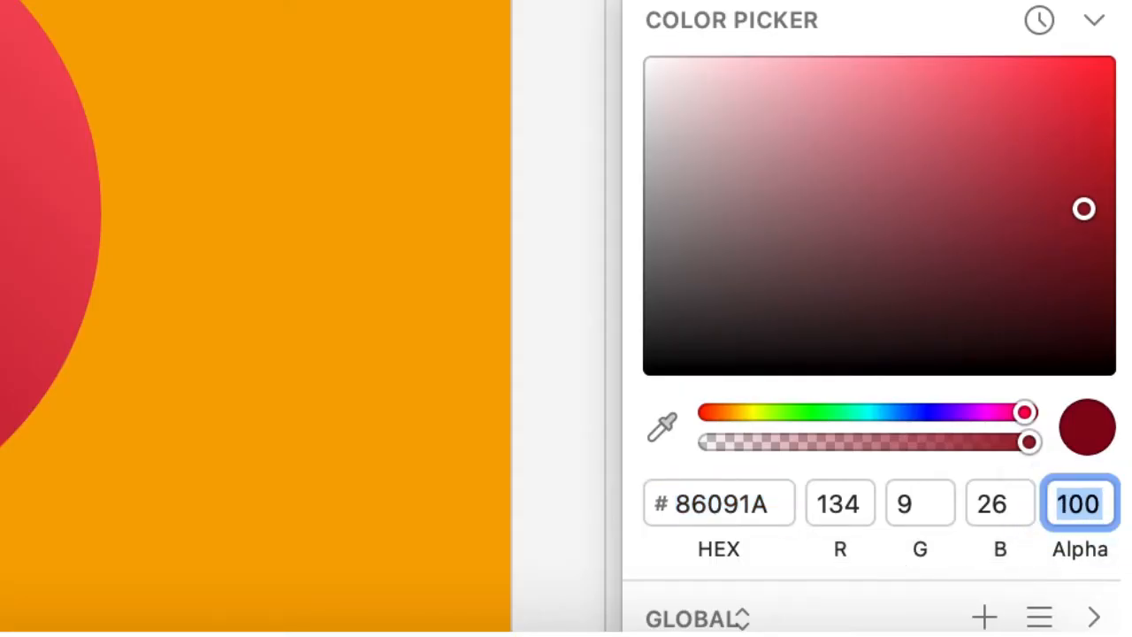
{"action": "type", "text": "25"}
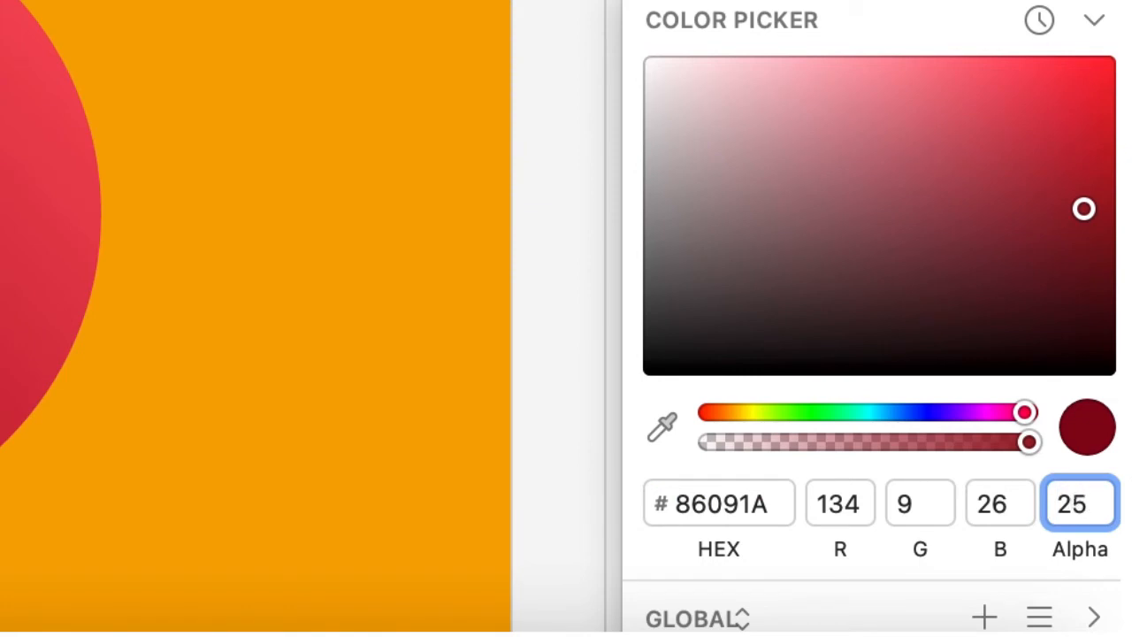
{"action": "key", "text": "Return"}
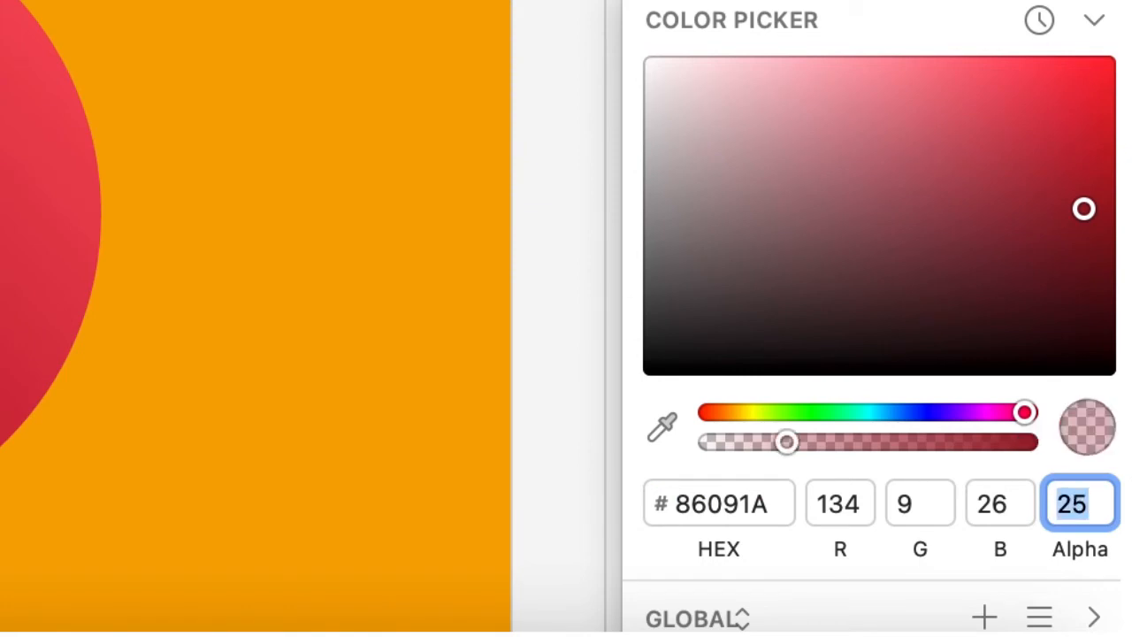
{"action": "left_click", "coordinate": [823, 413]}
- Deselect the card and examine its softened shadow around the edges and against the whole artboard
{"action": "scroll", "coordinate": [824, 413], "scroll_direction": "up", "scroll_amount": 3}
{"action": "scroll", "coordinate": [824, 413], "scroll_direction": "down", "scroll_amount": 2}
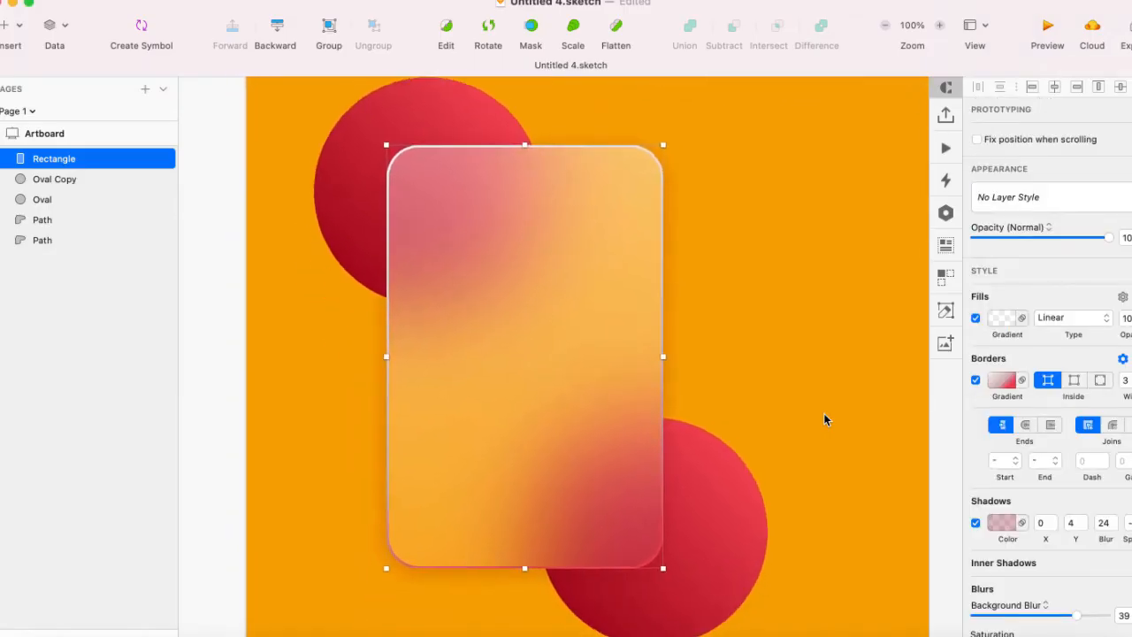
{"action": "scroll", "coordinate": [824, 413], "scroll_direction": "right", "scroll_amount": 5}
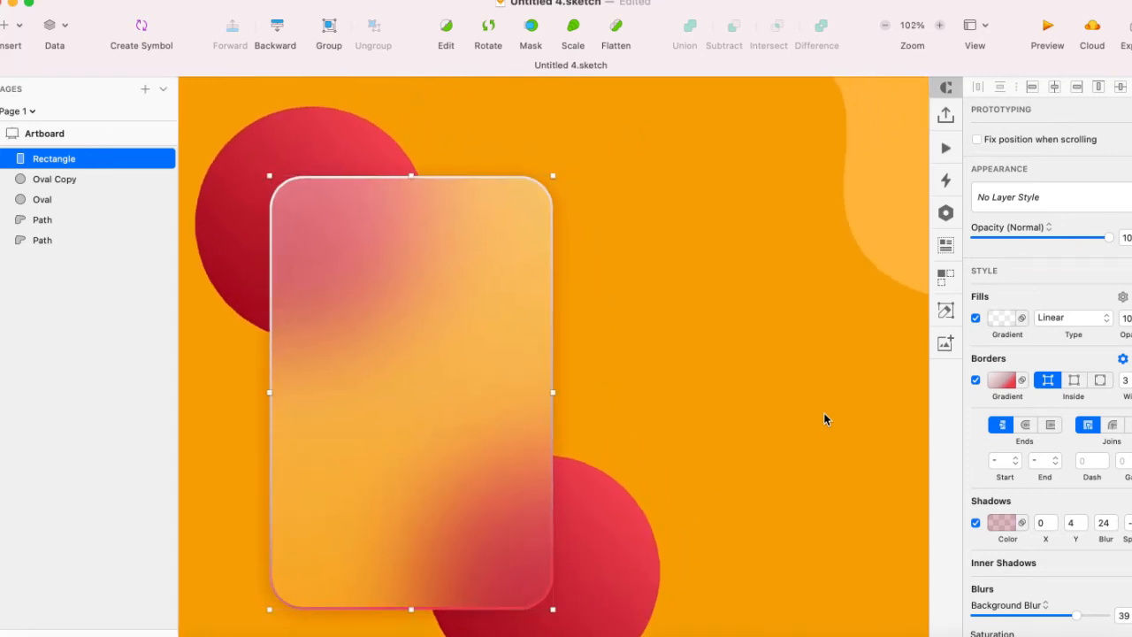
{"action": "left_click", "coordinate": [824, 412]}
{"action": "scroll", "coordinate": [824, 412], "scroll_direction": "left", "scroll_amount": 5}
{"action": "scroll", "coordinate": [824, 413], "scroll_direction": "up", "scroll_amount": 2}
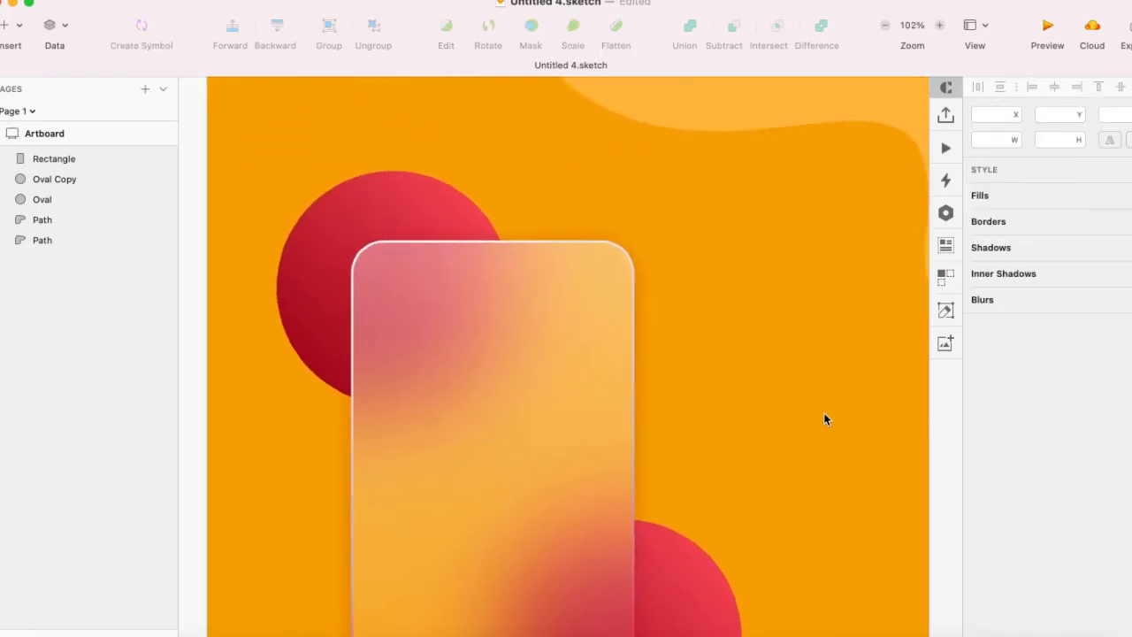
{"action": "scroll", "coordinate": [824, 413], "scroll_direction": "left", "scroll_amount": 3}
{"action": "scroll", "coordinate": [823, 413], "scroll_direction": "down", "scroll_amount": 2}
{"action": "scroll", "coordinate": [371, 427], "scroll_direction": "down", "scroll_amount": 5}
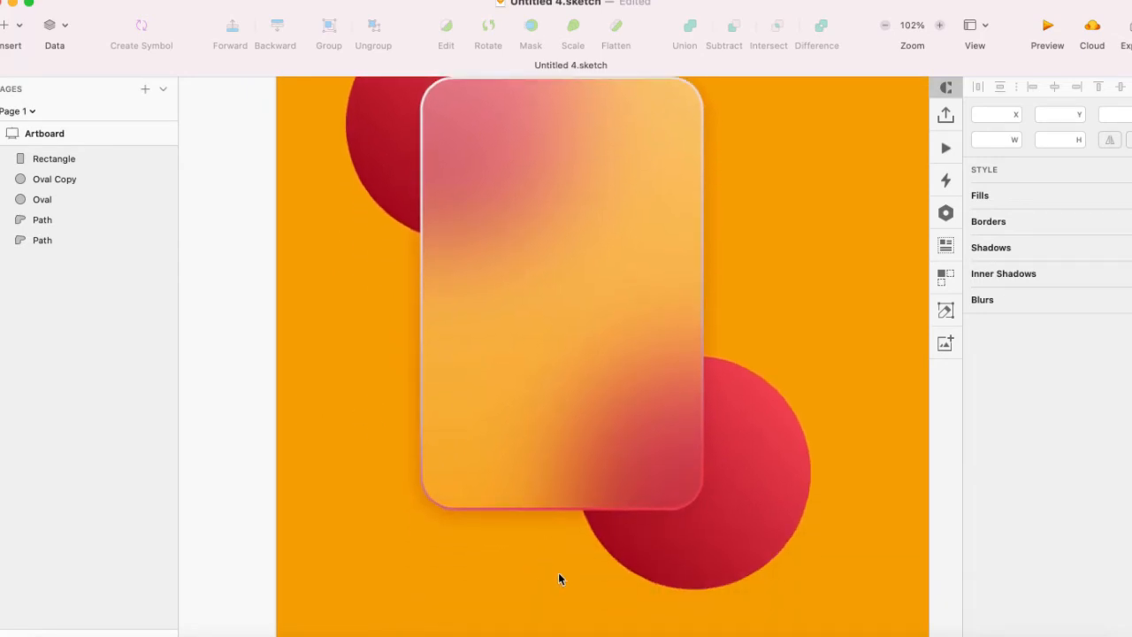
{"action": "scroll", "coordinate": [561, 562], "scroll_direction": "right", "scroll_amount": 6}
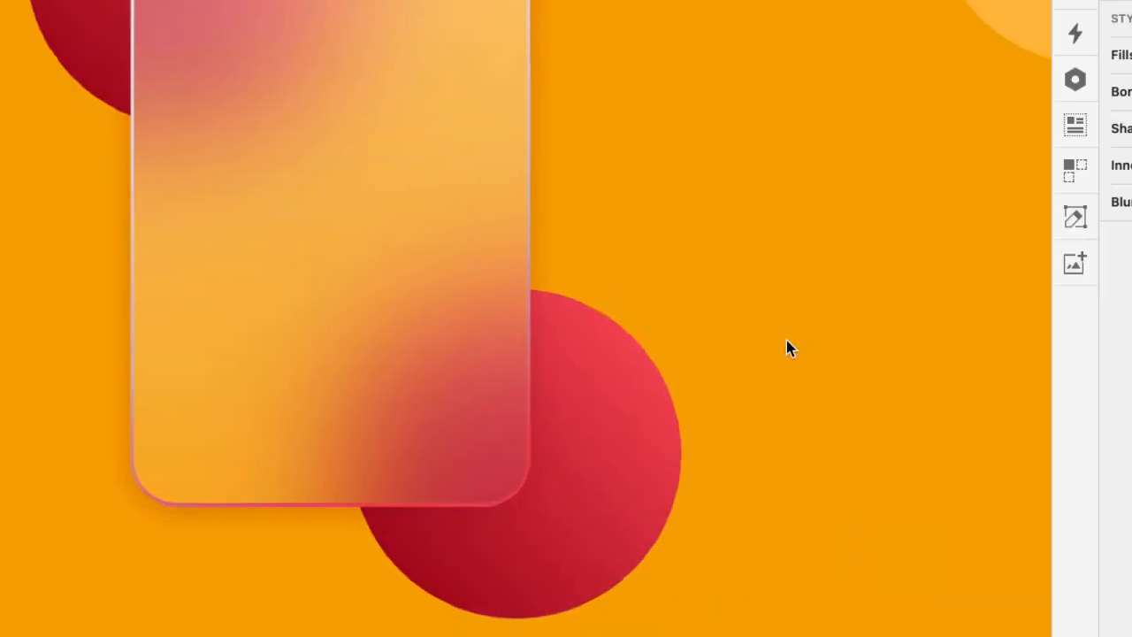
{"action": "scroll", "coordinate": [740, 404], "scroll_direction": "up", "scroll_amount": 4}
{"action": "scroll", "coordinate": [740, 404], "scroll_direction": "left", "scroll_amount": 2}
{"action": "scroll", "coordinate": [787, 348], "scroll_direction": "down", "scroll_amount": 3}
{"action": "scroll", "coordinate": [787, 348], "scroll_direction": "left", "scroll_amount": 4}
{"action": "scroll", "coordinate": [786, 348], "scroll_direction": "up", "scroll_amount": 3}
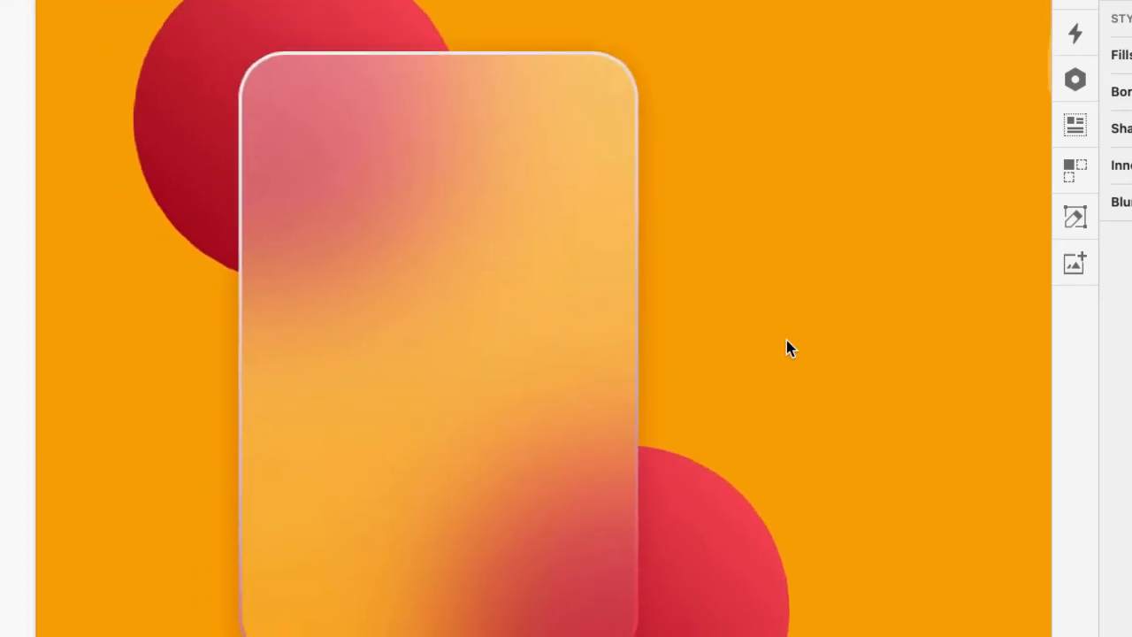
{"action": "scroll", "coordinate": [790, 348], "scroll_direction": "left", "scroll_amount": 2}
{"action": "scroll", "coordinate": [245, 398], "scroll_direction": "up", "scroll_amount": 4}
{"action": "scroll", "coordinate": [245, 398], "scroll_direction": "right", "scroll_amount": 2}
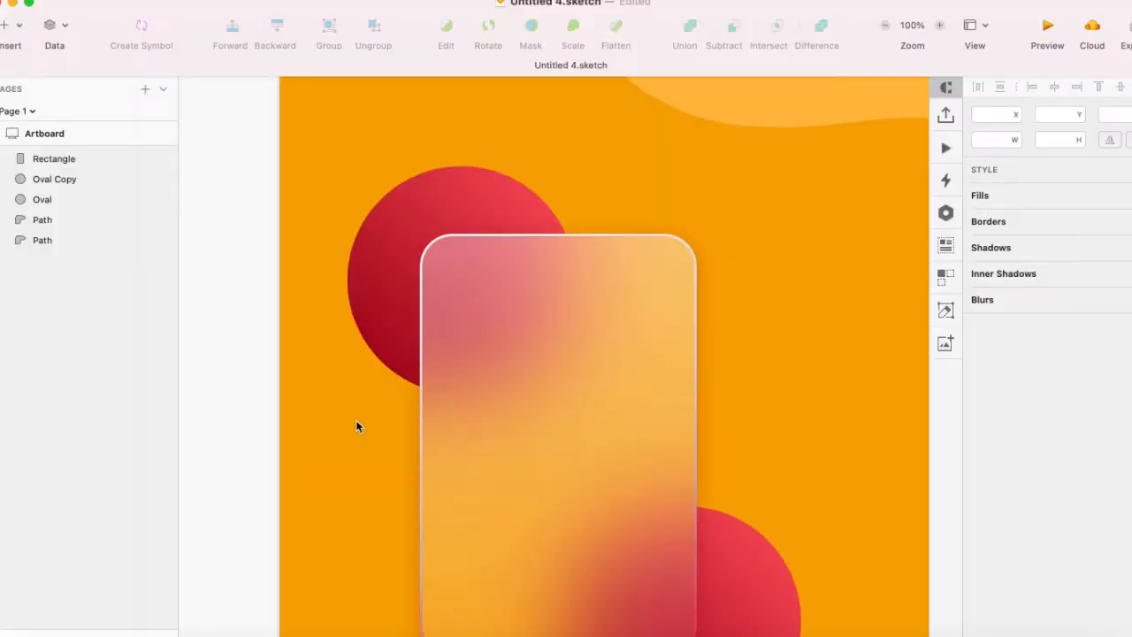
{"action": "key", "text": "super+minus"}
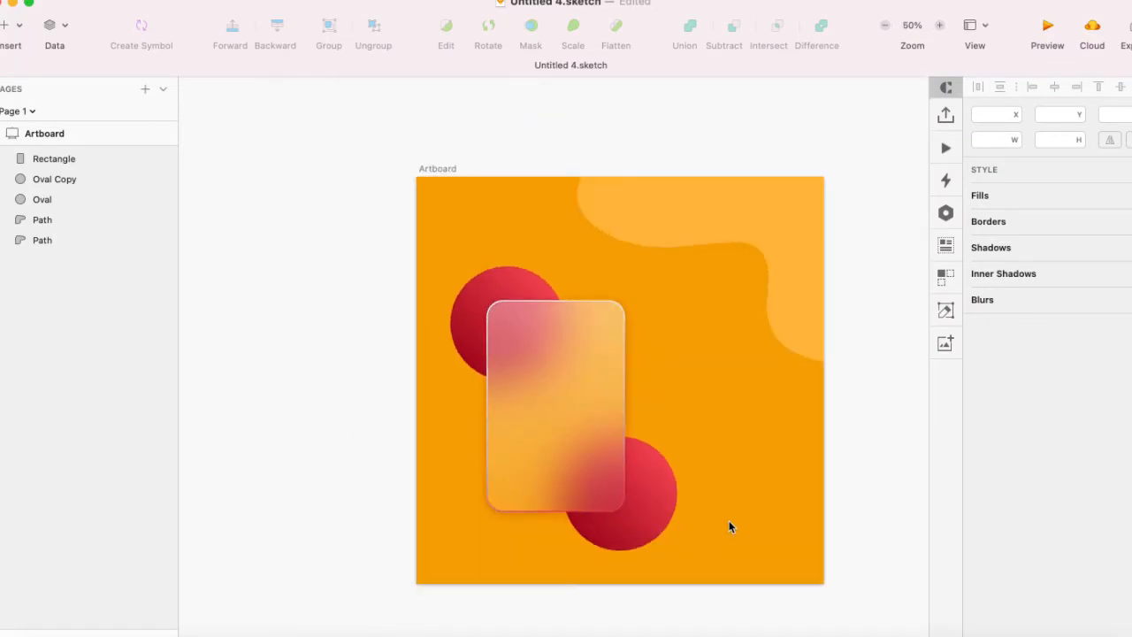
{"action": "scroll", "coordinate": [729, 526], "scroll_direction": "up", "scroll_amount": 2}
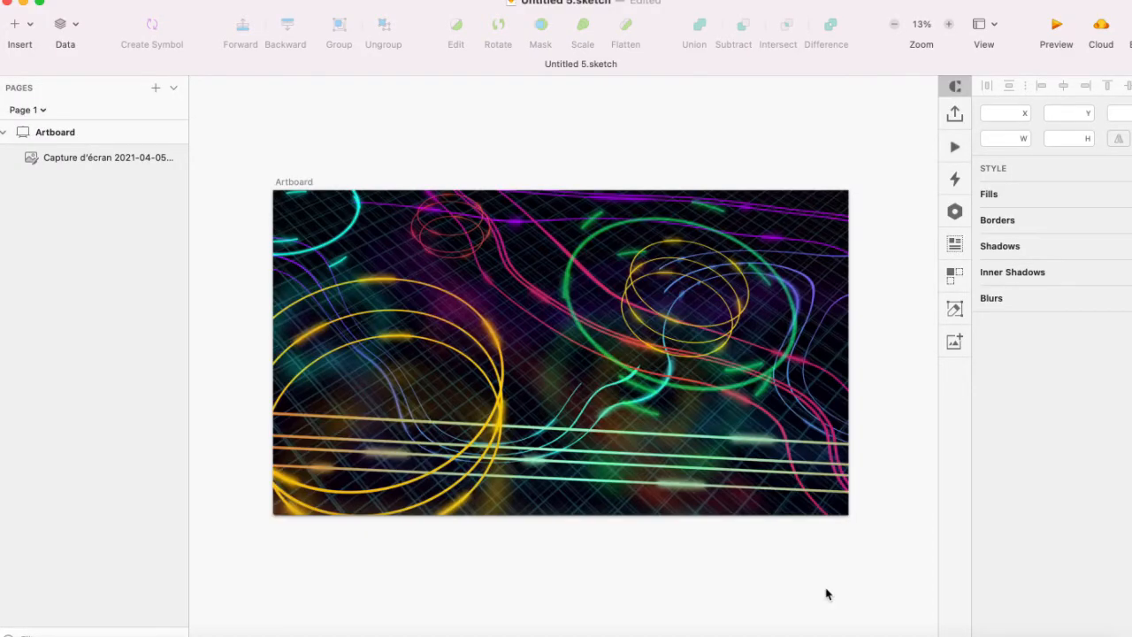
- In the Untitled 5 document, move the neon-lines artboard to X -1732, Y -916
{"action": "scroll", "coordinate": [826, 595], "scroll_direction": "right", "scroll_amount": 3}
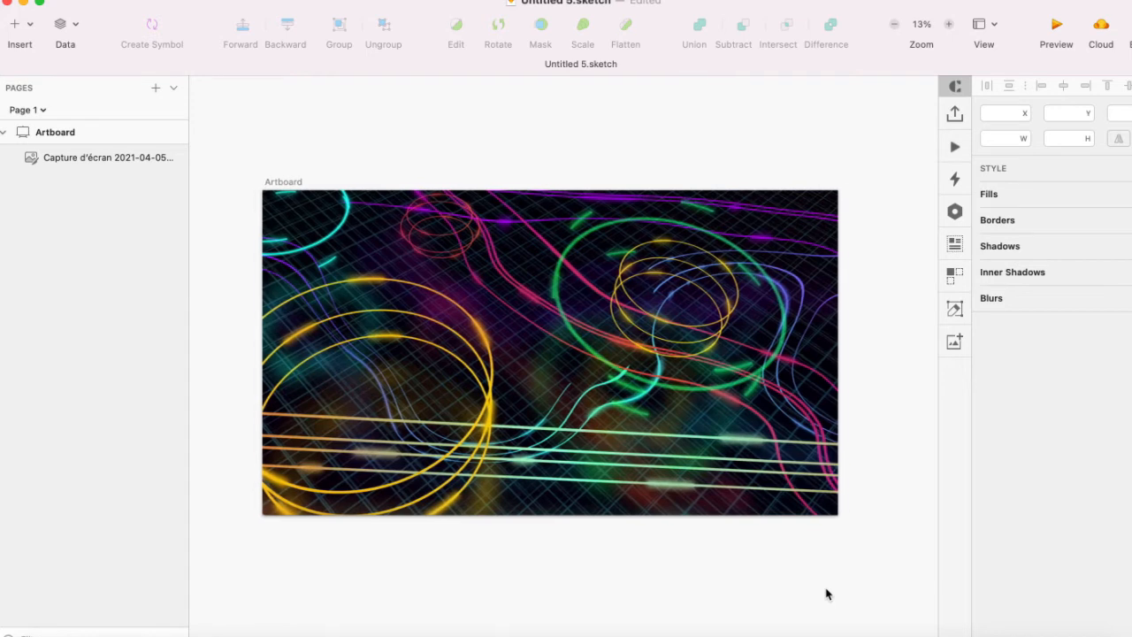
{"action": "left_click", "coordinate": [306, 254]}
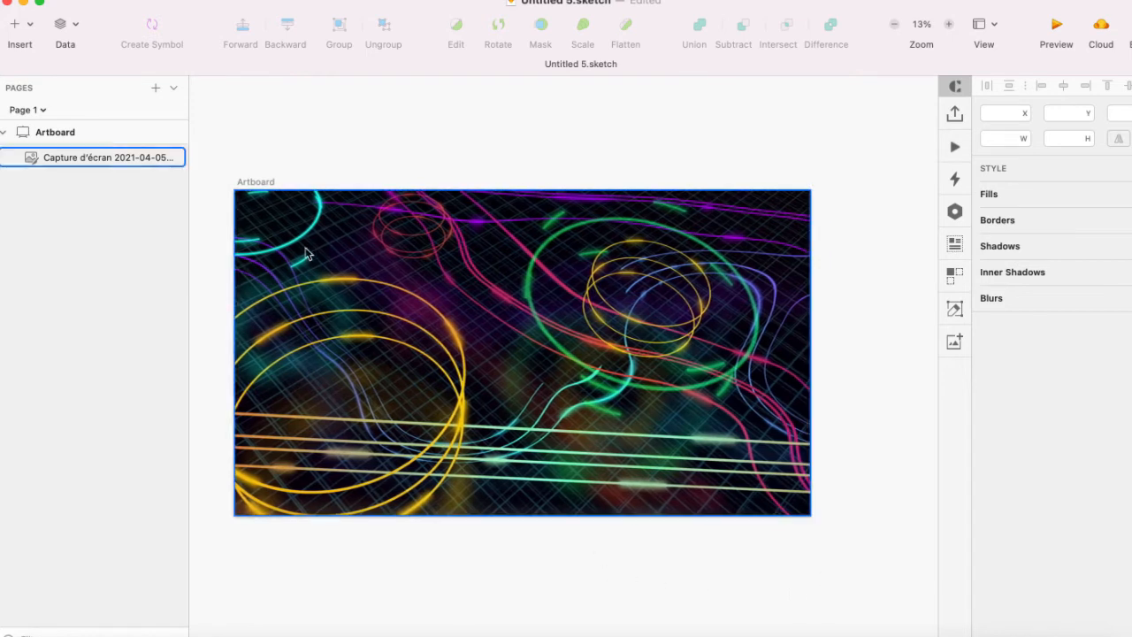
{"action": "left_click", "coordinate": [260, 186]}
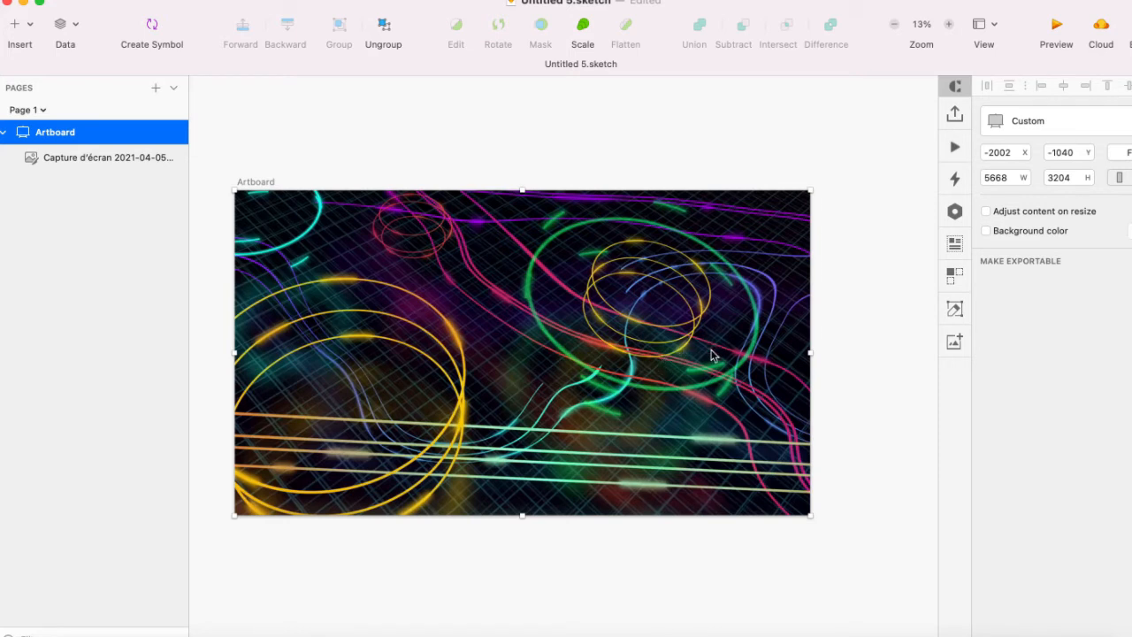
{"action": "left_click_drag", "start_coordinate": [265, 186], "coordinate": [295, 199]}
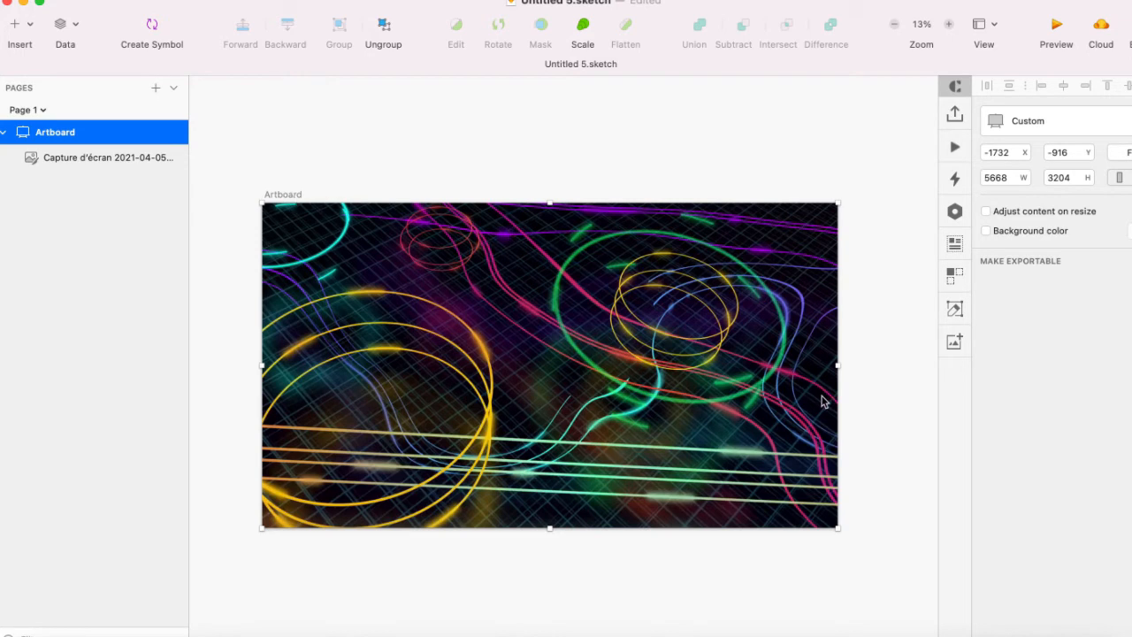
- Select the neon-lines image on the artboard and raise its Gaussian Blur to 50
{"action": "left_click", "coordinate": [742, 399]}
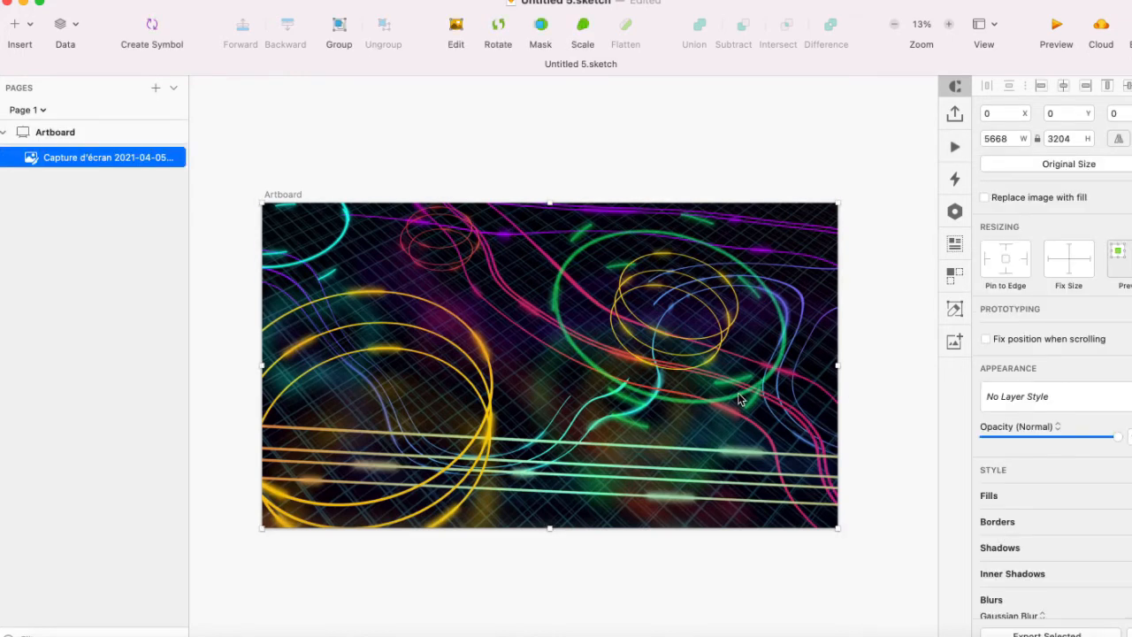
{"action": "scroll", "coordinate": [1008, 498], "scroll_direction": "down", "scroll_amount": 5}
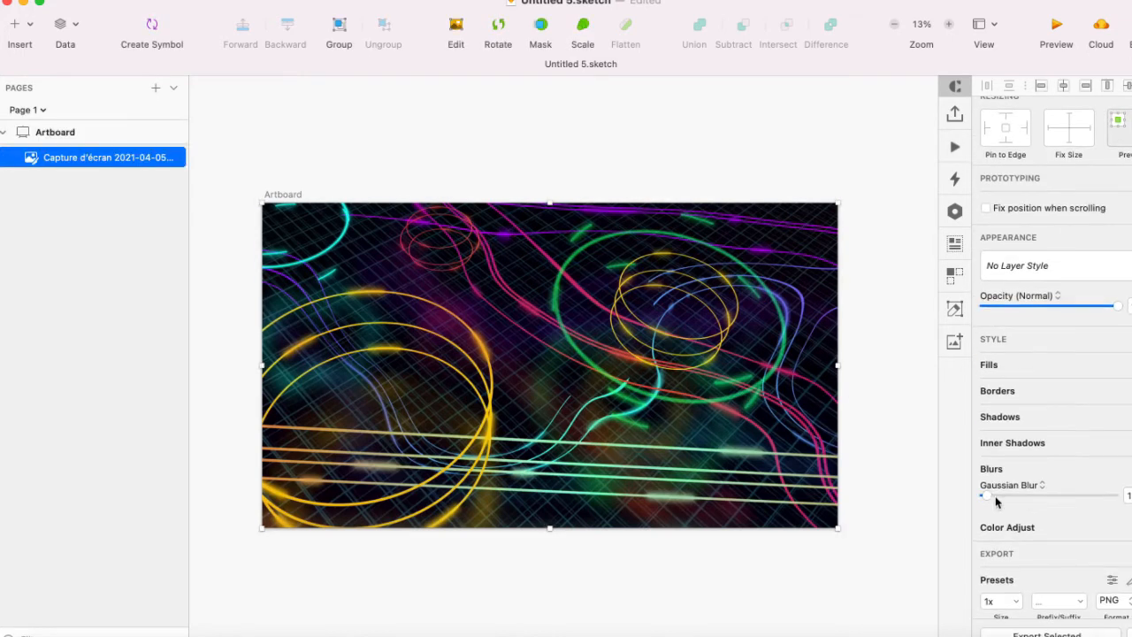
{"action": "left_click_drag", "start_coordinate": [988, 498], "coordinate": [1119, 504]}
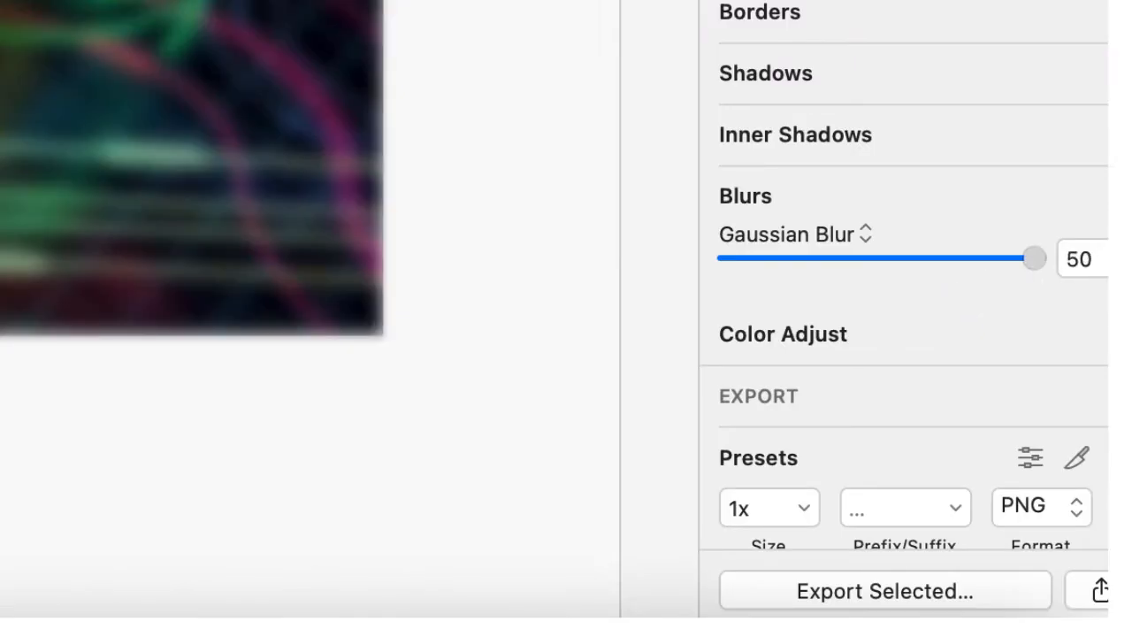
{"action": "left_click_drag", "start_coordinate": [1034, 259], "coordinate": [1057, 267]}
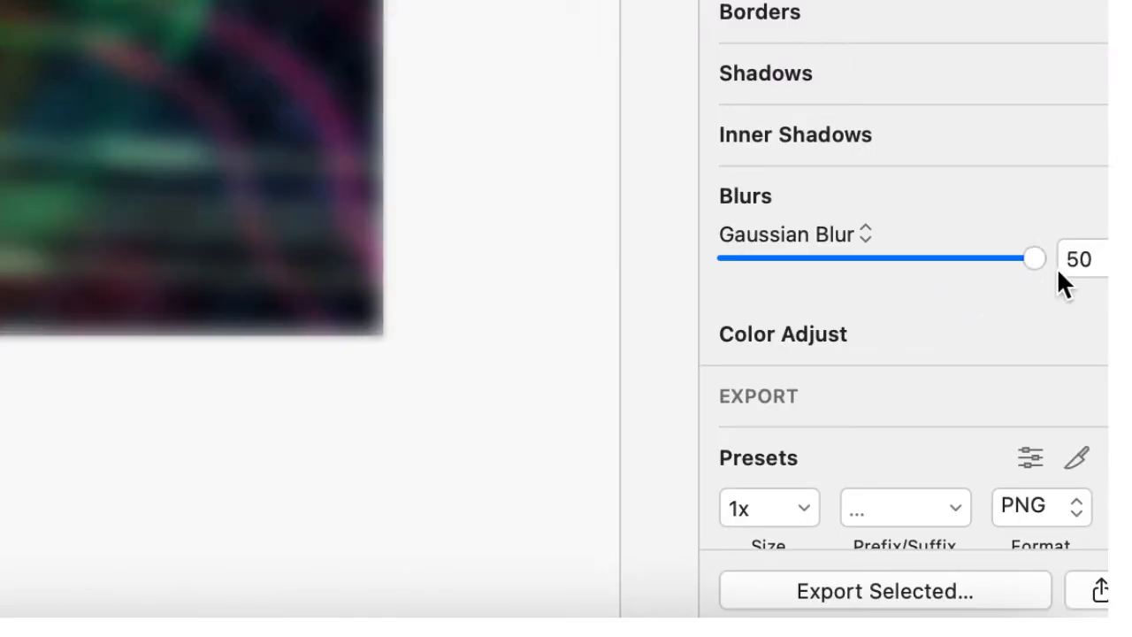
{"action": "left_click", "coordinate": [464, 414]}
{"action": "left_click", "coordinate": [337, 10]}
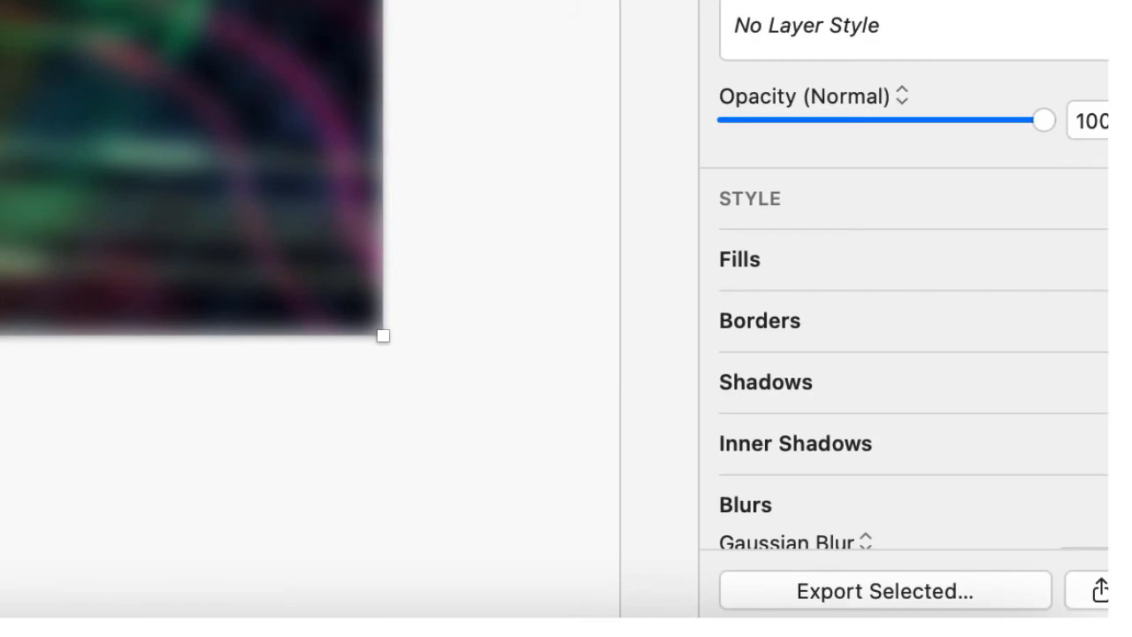
{"action": "scroll", "coordinate": [875, 521], "scroll_direction": "down", "scroll_amount": 6}
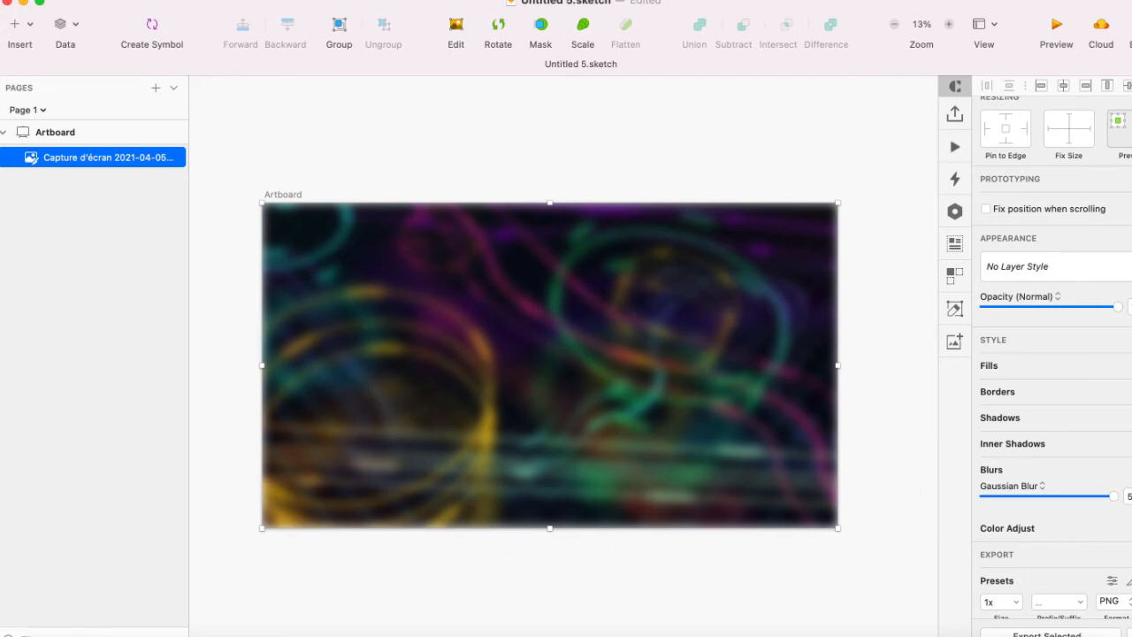
- Place the Capture d'écran PNG from Finder's Bureau folder on the artboard, exactly covering the blurred image
{"action": "left_click", "coordinate": [26, 630]}
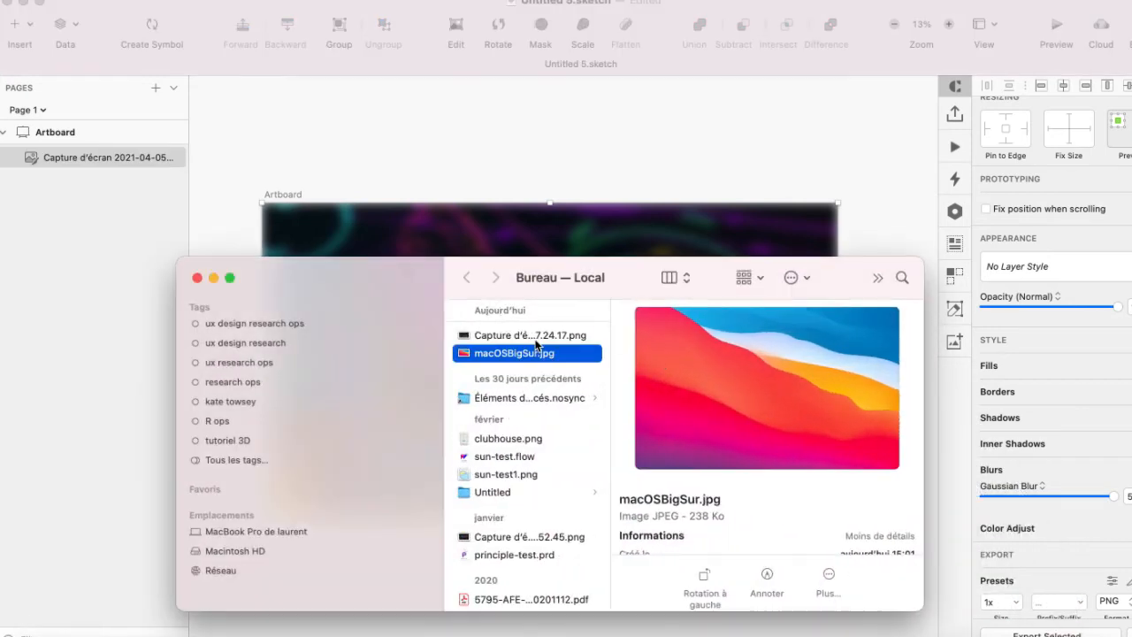
{"action": "left_click", "coordinate": [522, 340]}
{"action": "left_click_drag", "start_coordinate": [391, 290], "coordinate": [569, 410]}
{"action": "mouse_move", "coordinate": [714, 452]}
{"action": "left_mouse_down"}
{"action": "mouse_move", "coordinate": [523, 295]}
{"action": "mouse_move", "coordinate": [478, 373]}
{"action": "left_mouse_up"}
{"action": "left_click", "coordinate": [392, 399]}
{"action": "mouse_move", "coordinate": [574, 292]}
{"action": "left_mouse_down"}
{"action": "mouse_move", "coordinate": [660, 412]}
{"action": "mouse_move", "coordinate": [576, 393]}
{"action": "mouse_move", "coordinate": [592, 377]}
{"action": "mouse_move", "coordinate": [611, 390]}
{"action": "left_mouse_up"}
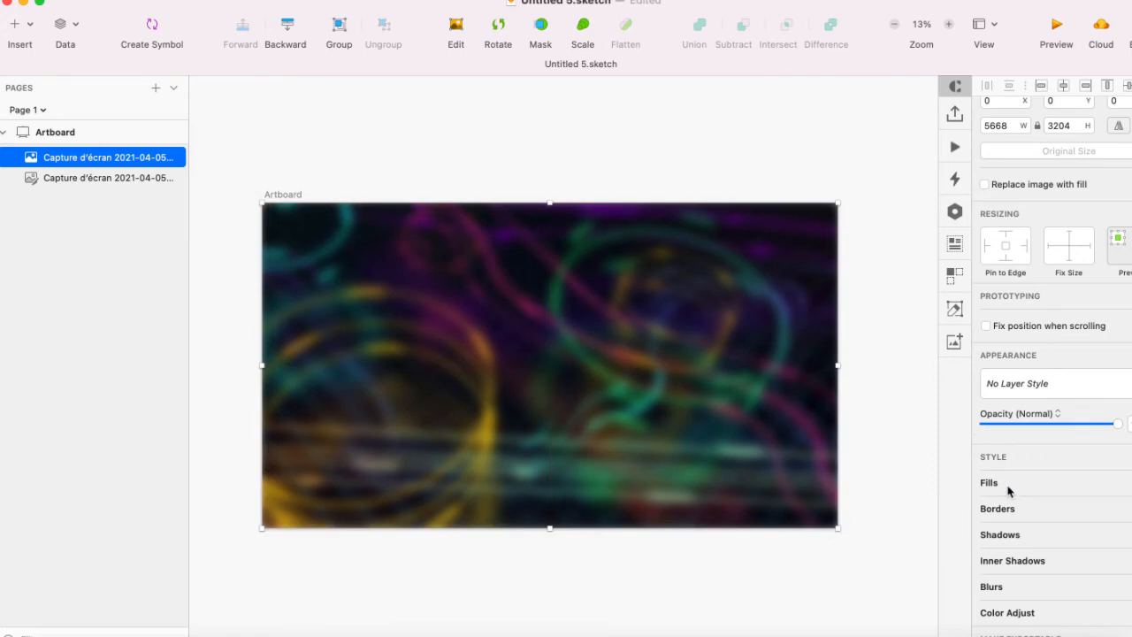
- Apply the maximum Gaussian Blur to the upper image and enlarge it to about 9772 × 5524, repositioned over the artboard
{"action": "left_click", "coordinate": [1024, 591]}
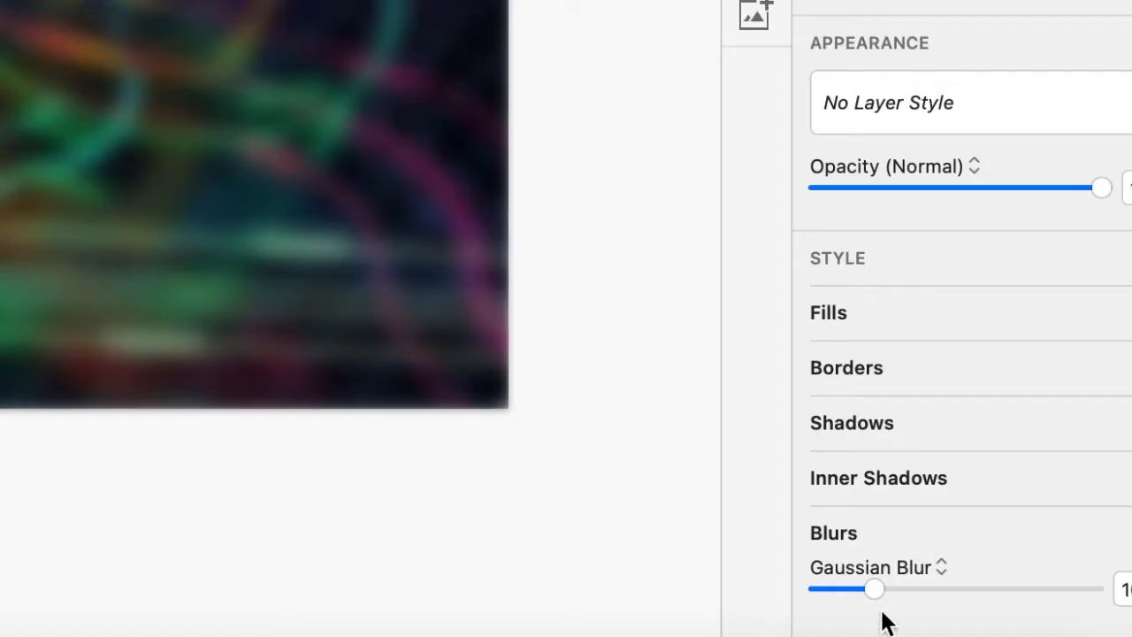
{"action": "left_click_drag", "start_coordinate": [1012, 614], "coordinate": [1106, 601]}
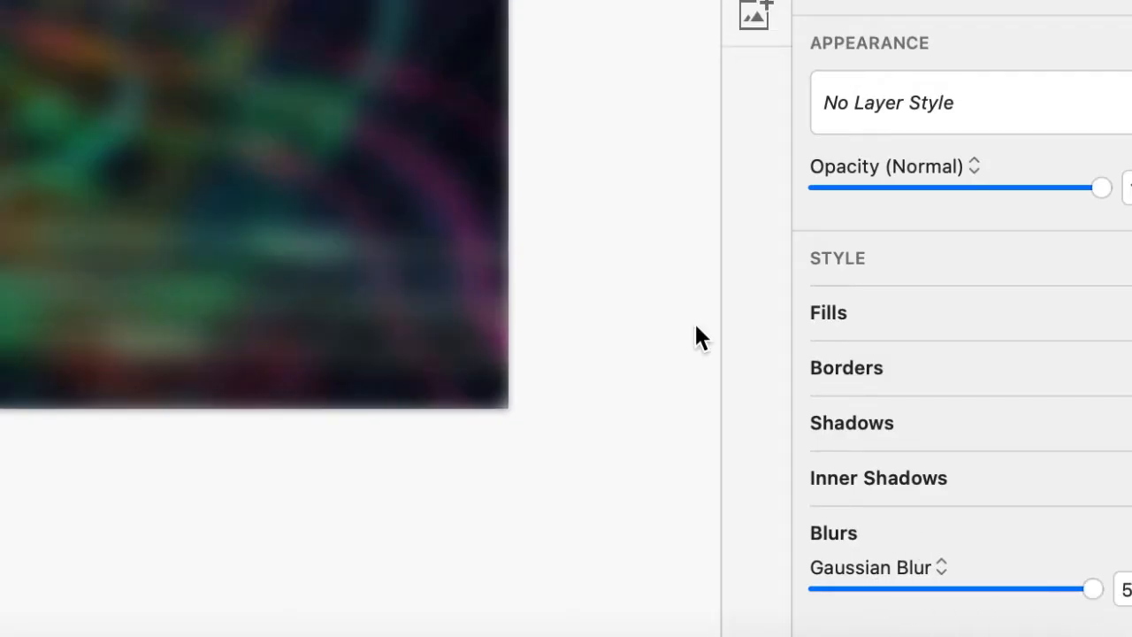
{"action": "key", "text": "super+minus"}
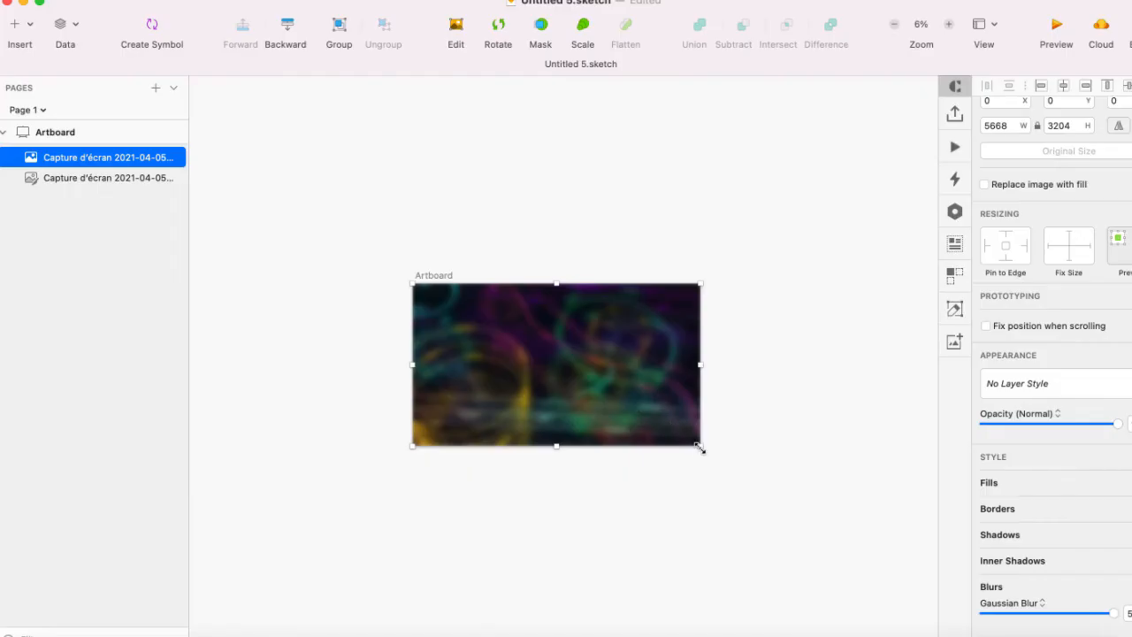
{"action": "left_click_drag", "start_coordinate": [699, 448], "coordinate": [910, 563]}
{"action": "left_click_drag", "start_coordinate": [621, 397], "coordinate": [584, 382]}
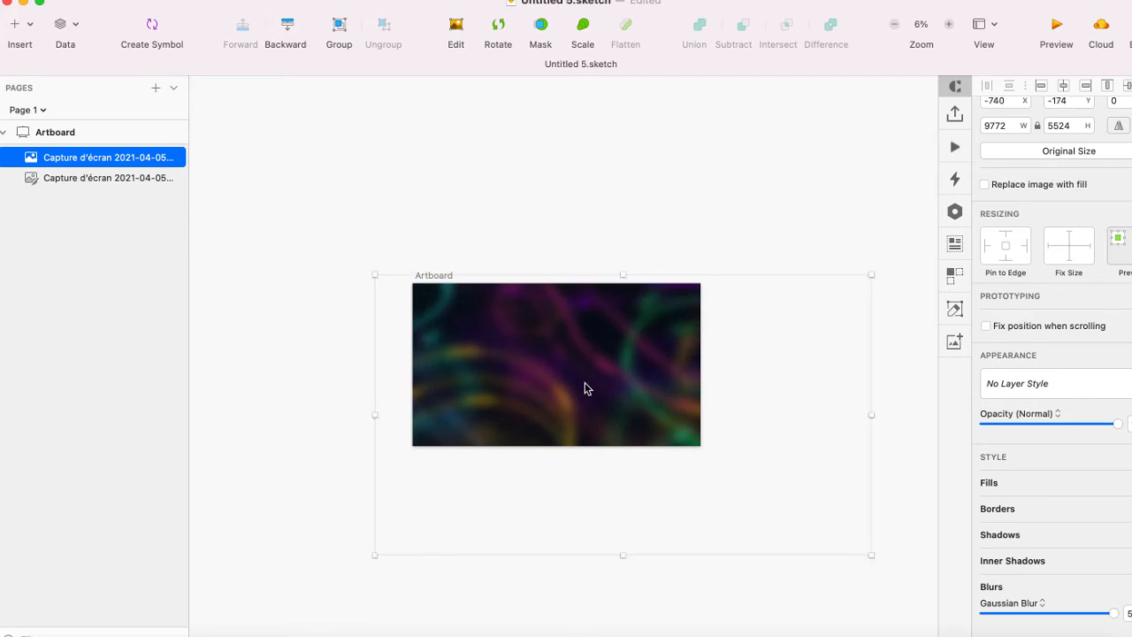
- Enlarge the upper neon-lines image to 11993 × 6780 and reposition it at about X -1179, Y -509
{"action": "left_click_drag", "start_coordinate": [373, 275], "coordinate": [266, 222]}
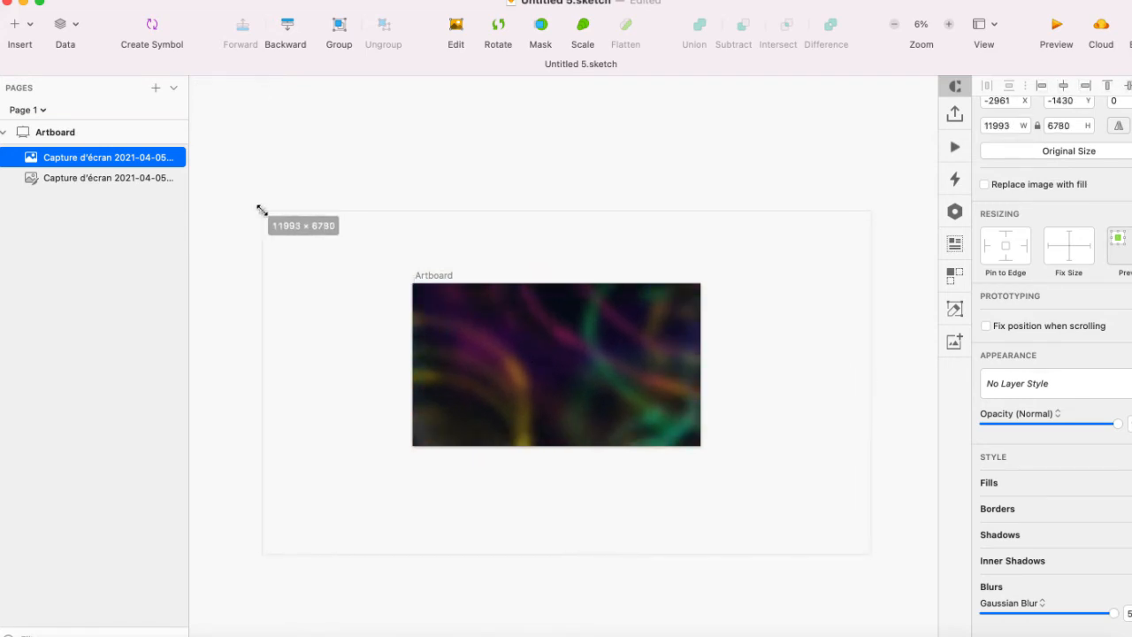
{"action": "left_click_drag", "start_coordinate": [520, 354], "coordinate": [602, 399]}
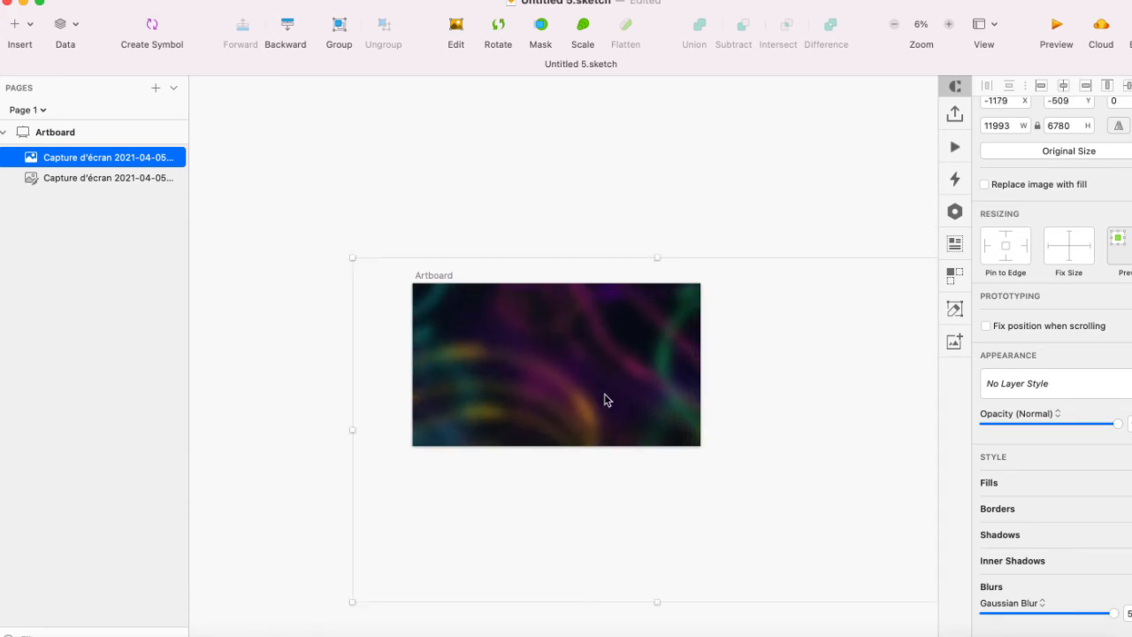
{"action": "left_click", "coordinate": [268, 445]}
- Draw a rectangle about 2221 × 1306 near the artboard's upper left at about X 767, Y 229, and turn off its border
{"action": "key", "text": "super+plus"}
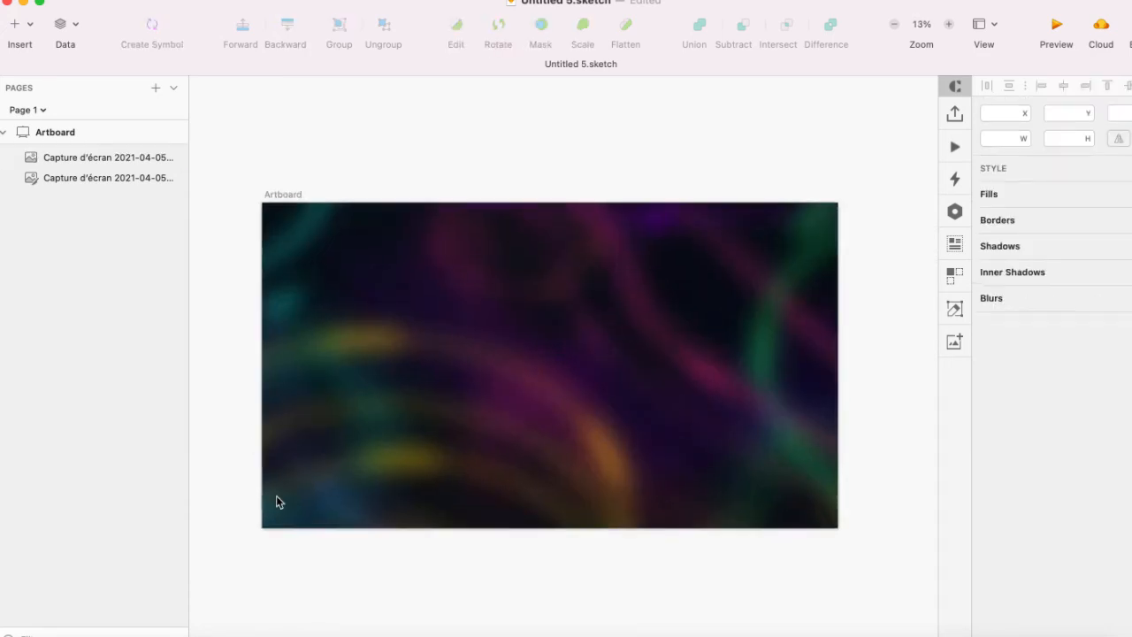
{"action": "scroll", "coordinate": [284, 495], "scroll_direction": "up", "scroll_amount": 2}
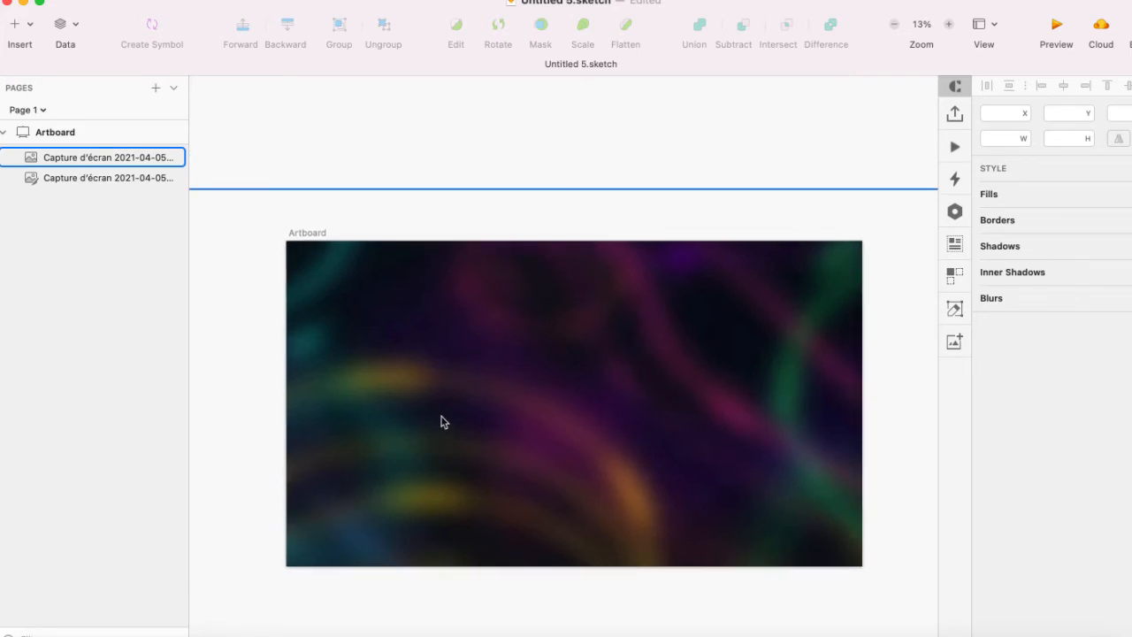
{"action": "key", "text": "r"}
{"action": "left_click_drag", "start_coordinate": [329, 271], "coordinate": [557, 400]}
{"action": "left_click_drag", "start_coordinate": [448, 353], "coordinate": [481, 334]}
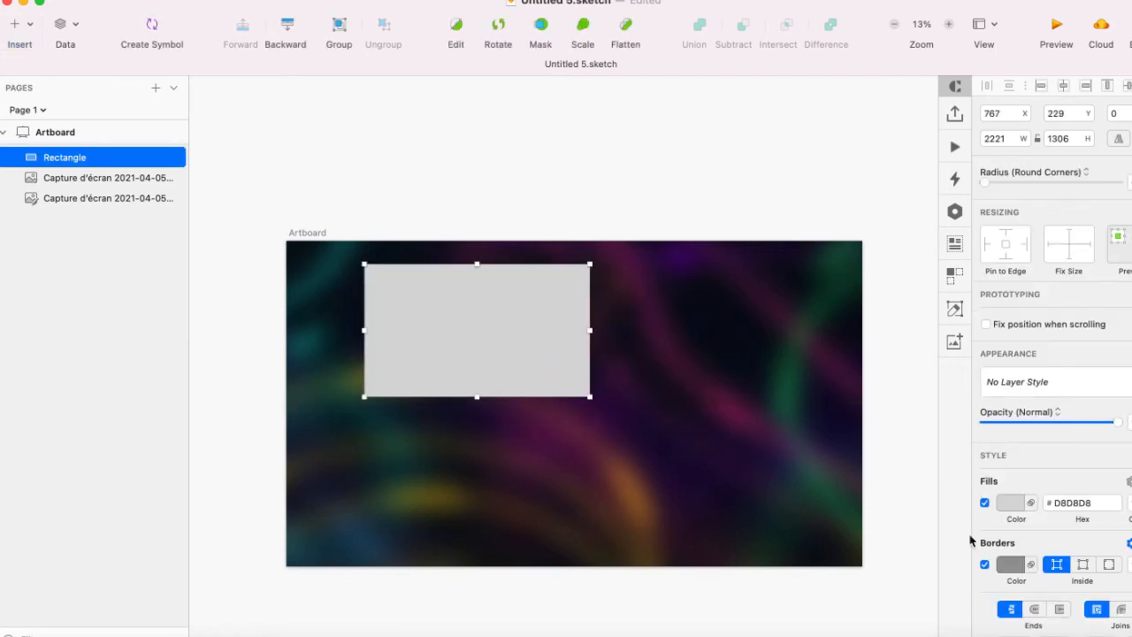
{"action": "left_click", "coordinate": [986, 565]}
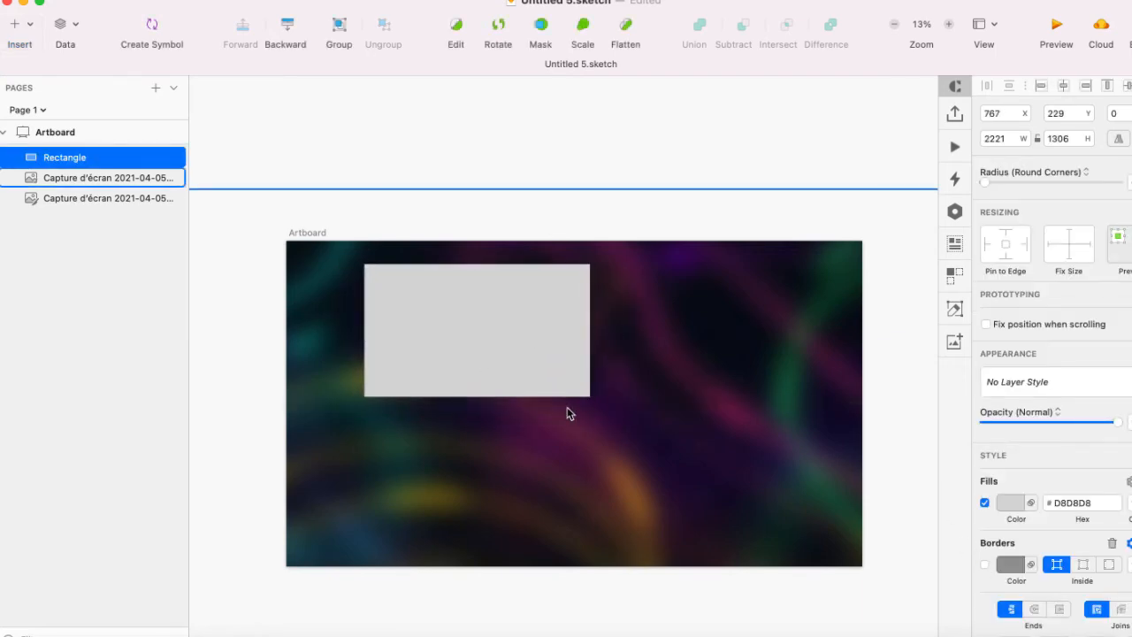
- Round the rectangle's corners to a radius of about 78
{"action": "key", "text": "super+plus"}
{"action": "scroll", "coordinate": [567, 407], "scroll_direction": "left", "scroll_amount": 5}
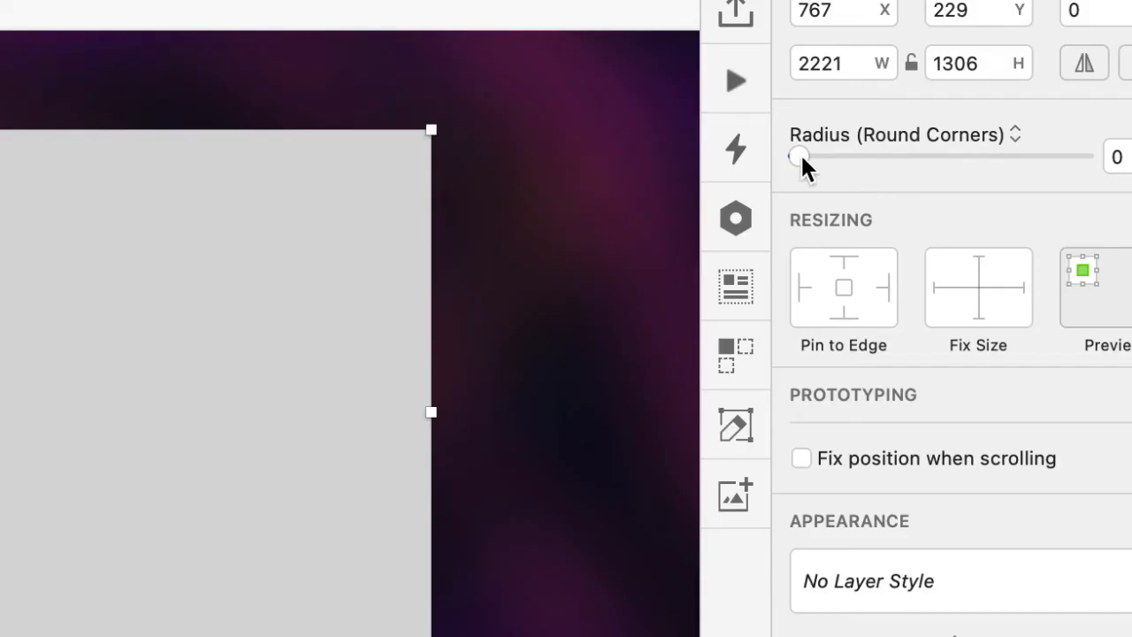
{"action": "left_click_drag", "start_coordinate": [801, 158], "coordinate": [902, 158]}
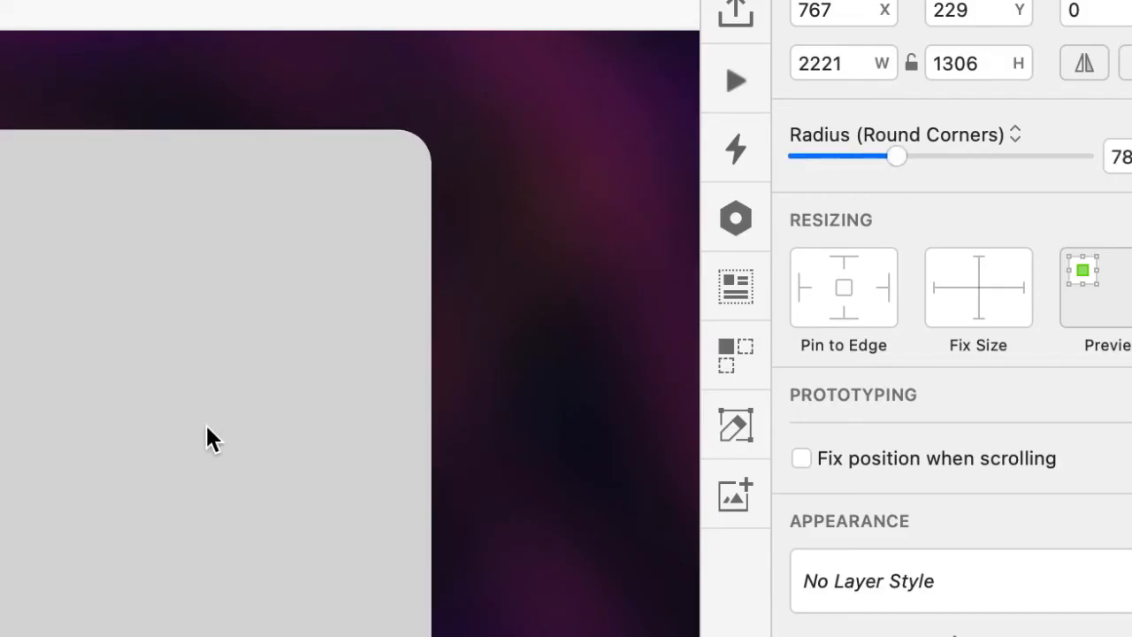
- Move the rectangle to about X 546, Y 296 and set its corner radius to 24
{"action": "key", "text": "super+minus"}
{"action": "scroll", "coordinate": [180, 476], "scroll_direction": "right", "scroll_amount": 5}
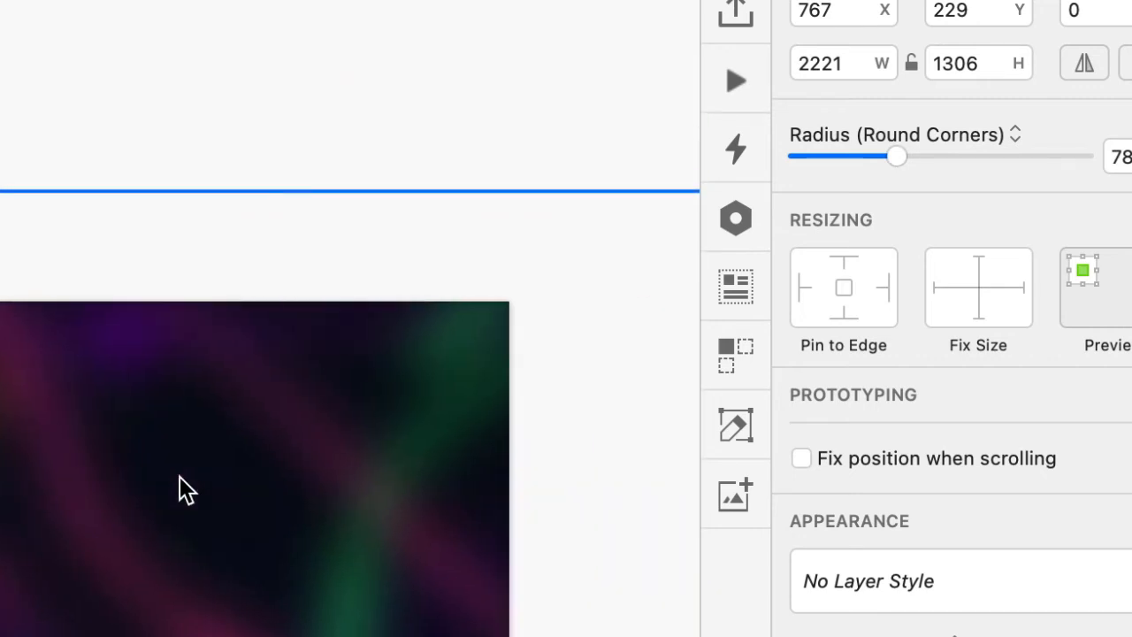
{"action": "left_click_drag", "start_coordinate": [48, 487], "coordinate": [0, 501]}
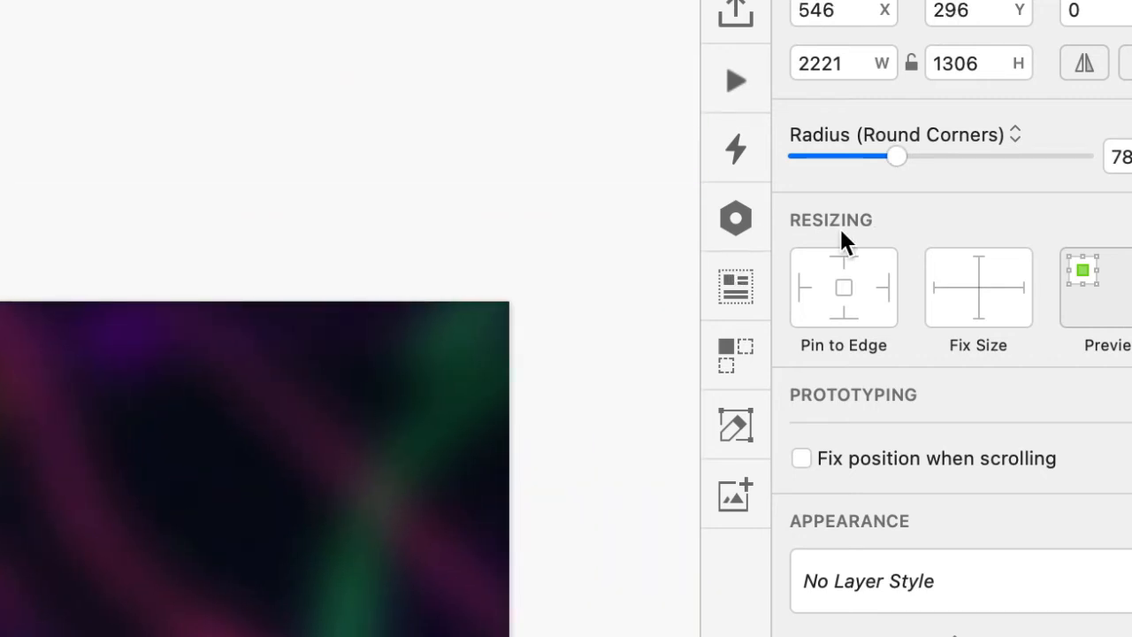
{"action": "left_click", "coordinate": [1114, 159]}
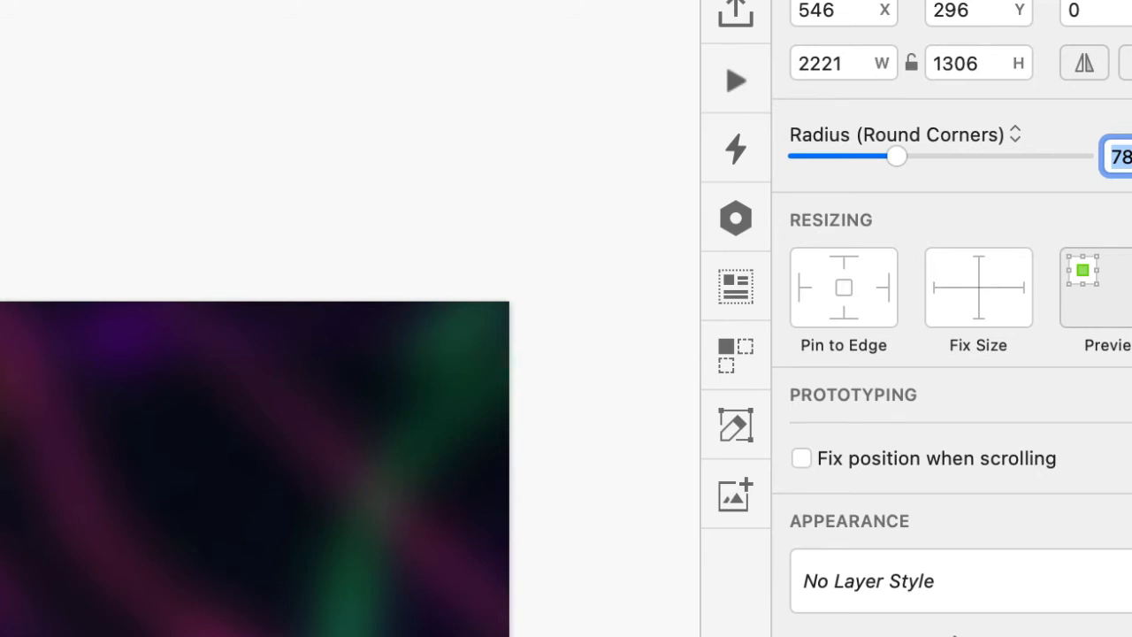
{"action": "type", "text": "24"}
{"action": "key", "text": "Return"}
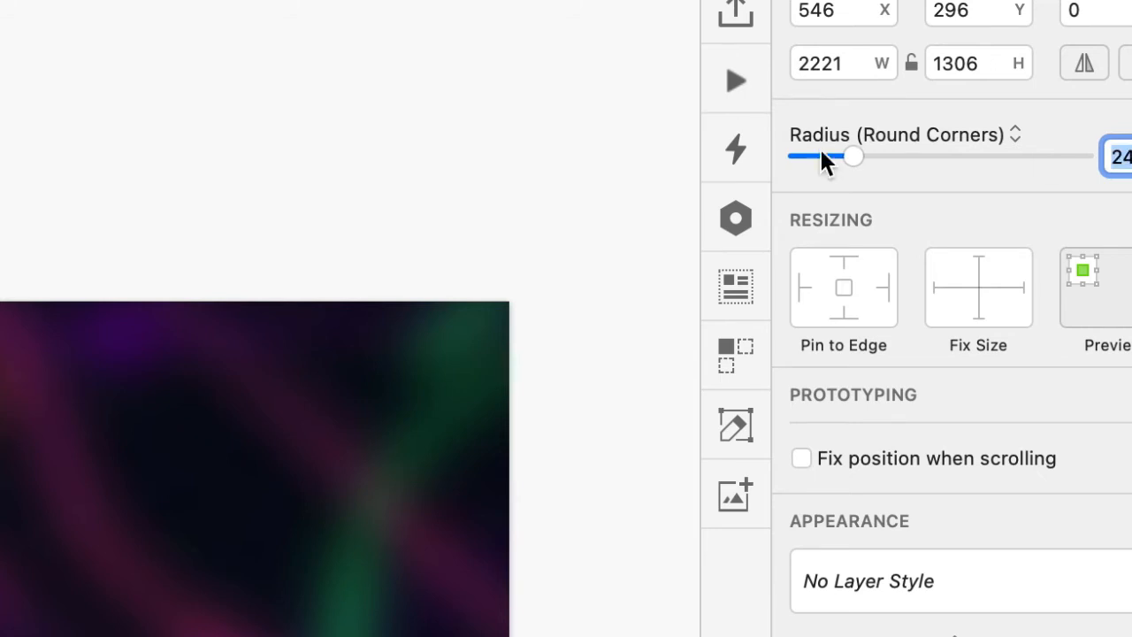
- Change the rectangle's fill colour to white, FFFFFF
{"action": "key", "text": "super+plus"}
{"action": "scroll", "coordinate": [561, 462], "scroll_direction": "left", "scroll_amount": 5}
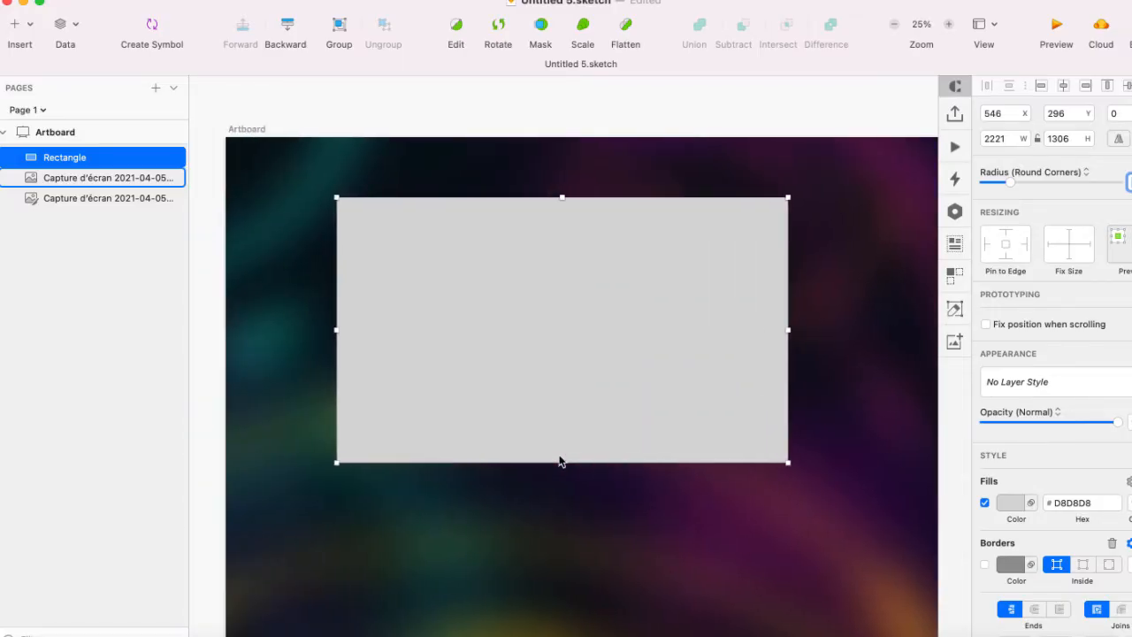
{"action": "left_click", "coordinate": [585, 375]}
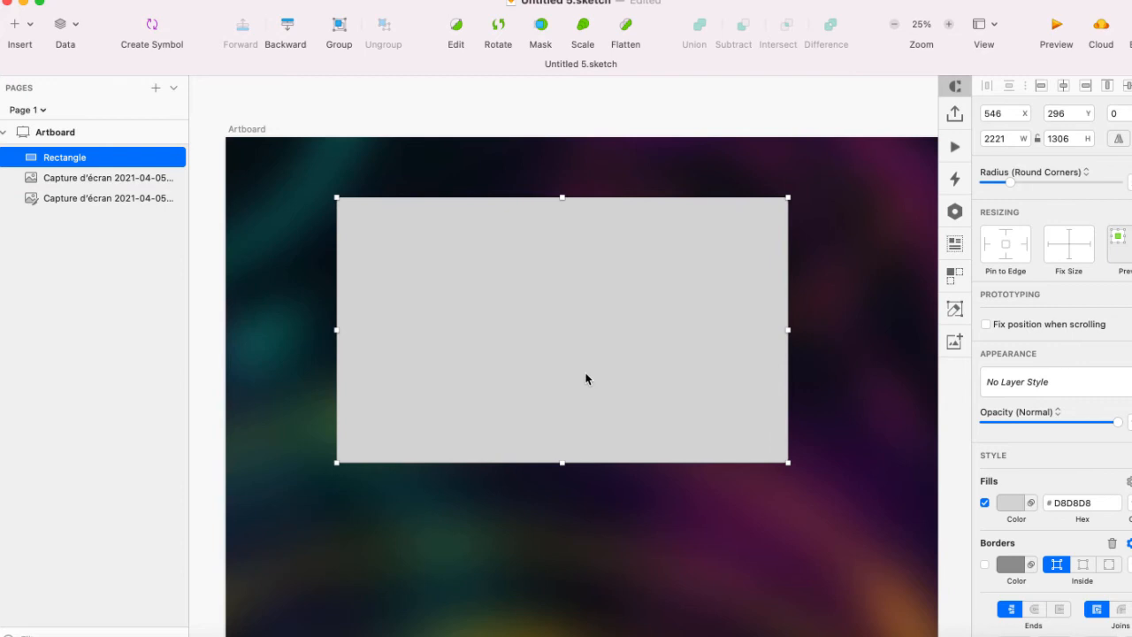
{"action": "left_click", "coordinate": [1010, 504]}
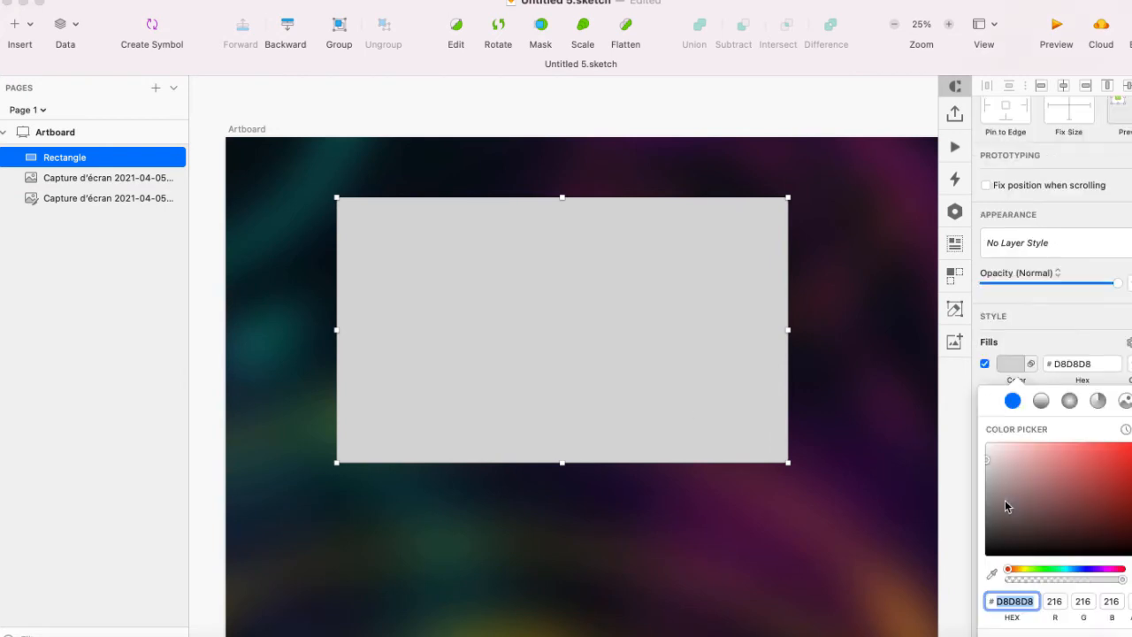
{"action": "left_click_drag", "start_coordinate": [989, 463], "coordinate": [978, 418]}
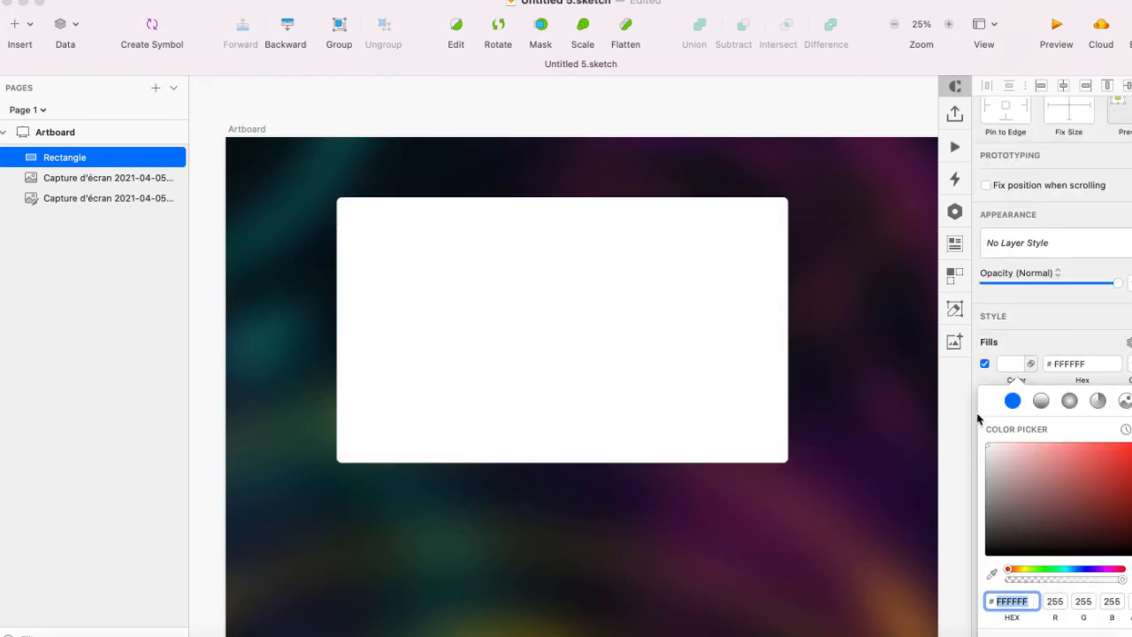
{"action": "left_click", "coordinate": [980, 382]}
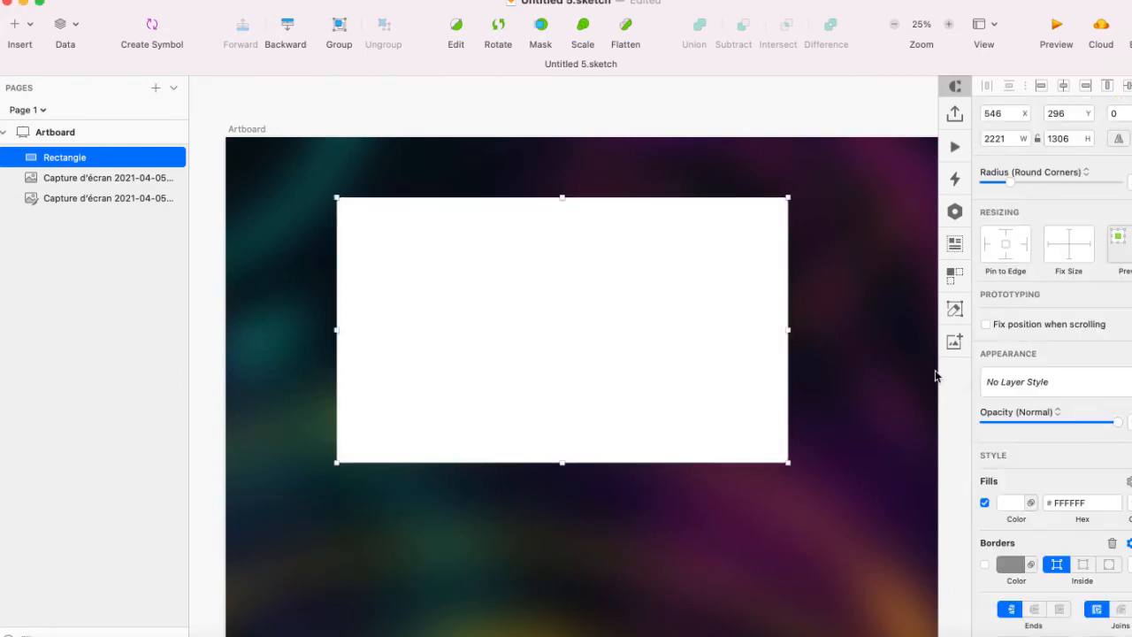
- Lower the alpha of the rectangle's white fill to 30
{"action": "left_click", "coordinate": [806, 364]}
{"action": "left_click", "coordinate": [710, 376]}
{"action": "scroll", "coordinate": [710, 376], "scroll_direction": "right", "scroll_amount": 3}
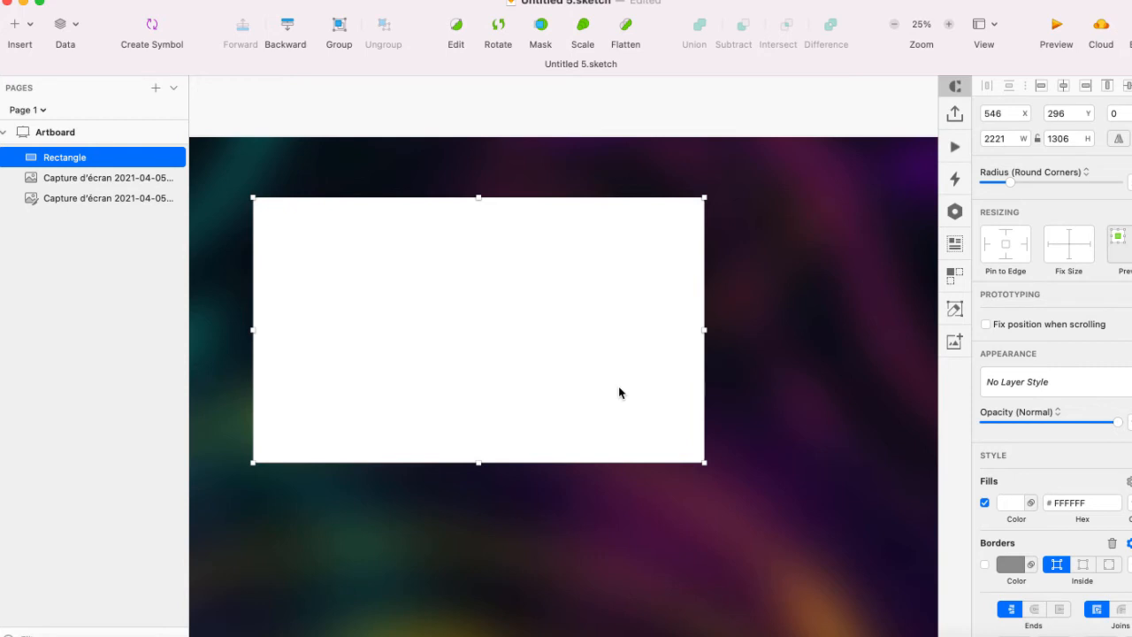
{"action": "key", "text": "super+minus"}
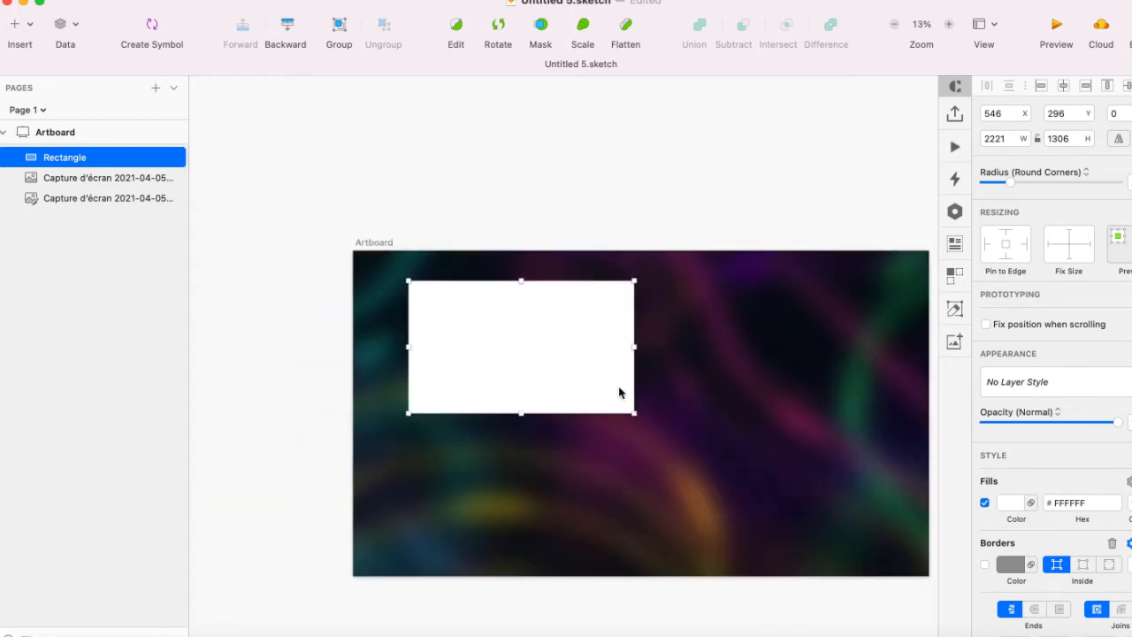
{"action": "key", "text": "super+equal"}
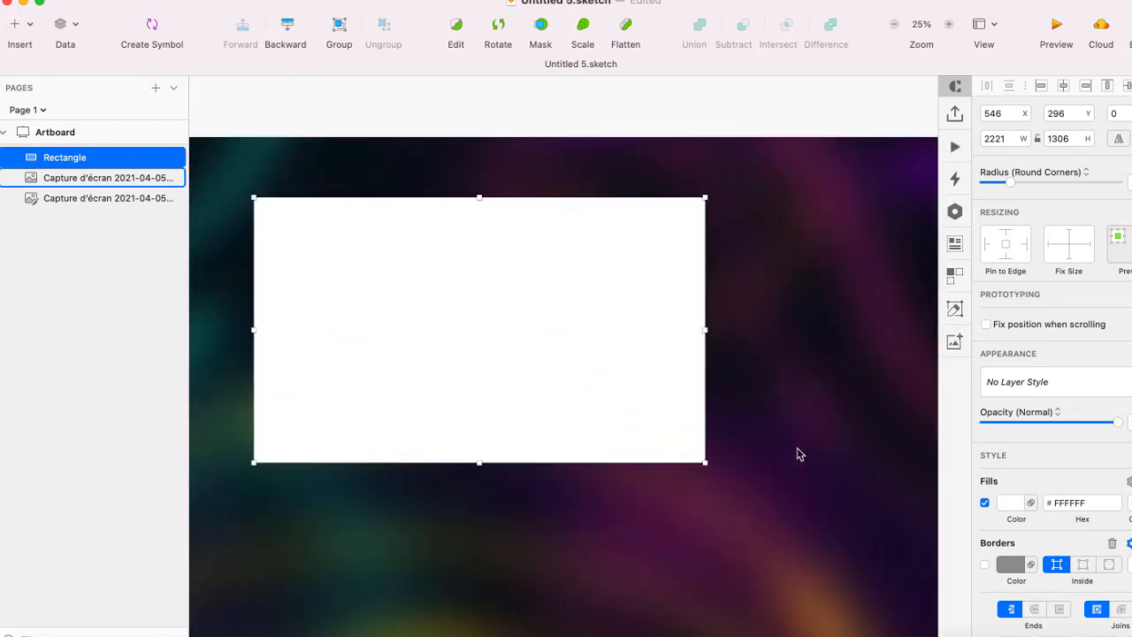
{"action": "left_click", "coordinate": [1015, 511]}
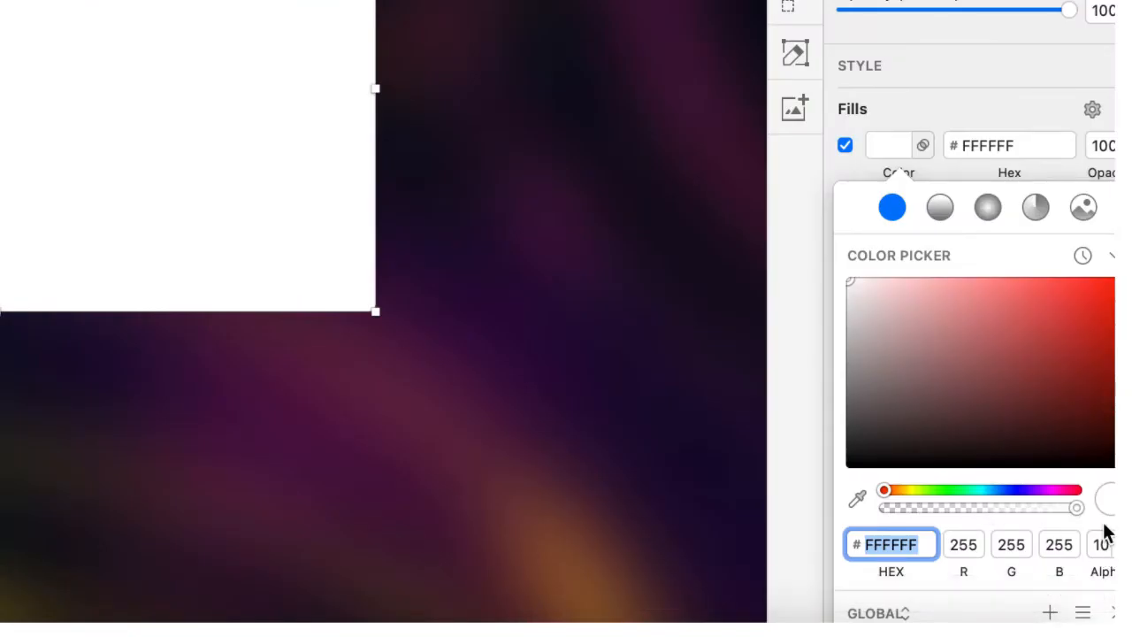
{"action": "left_click", "coordinate": [1106, 545]}
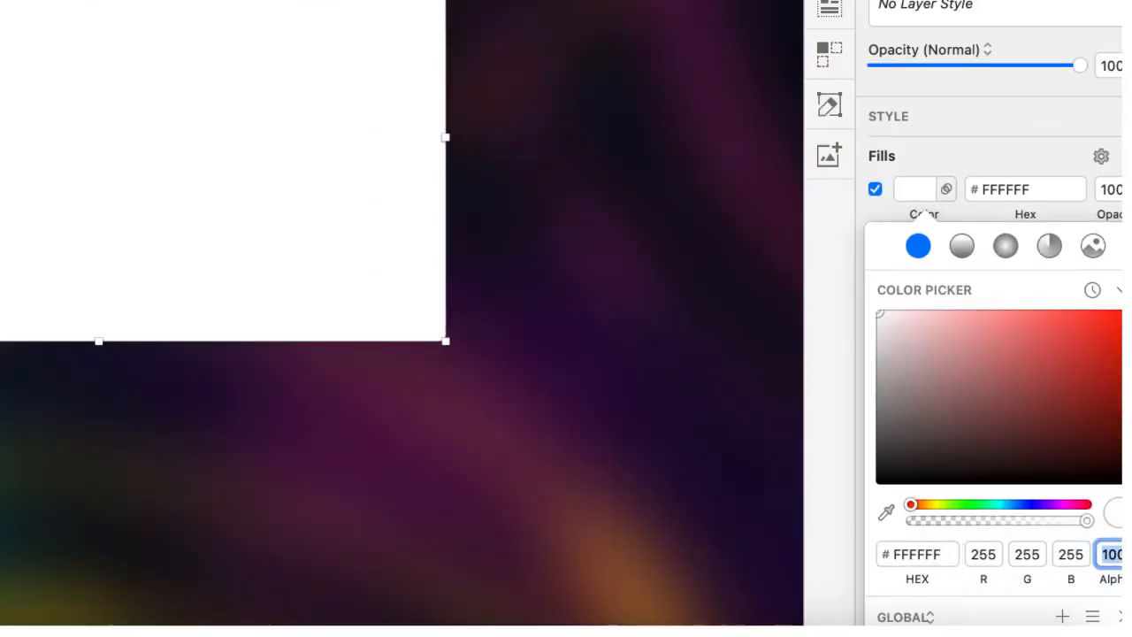
{"action": "type", "text": "30"}
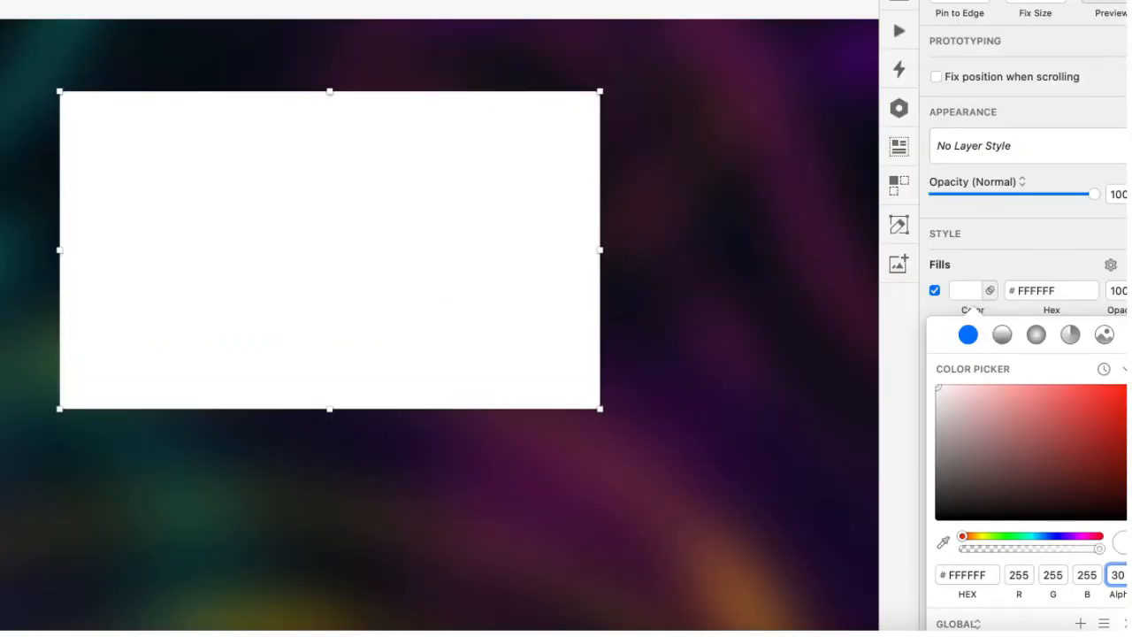
{"action": "key", "text": "Return"}
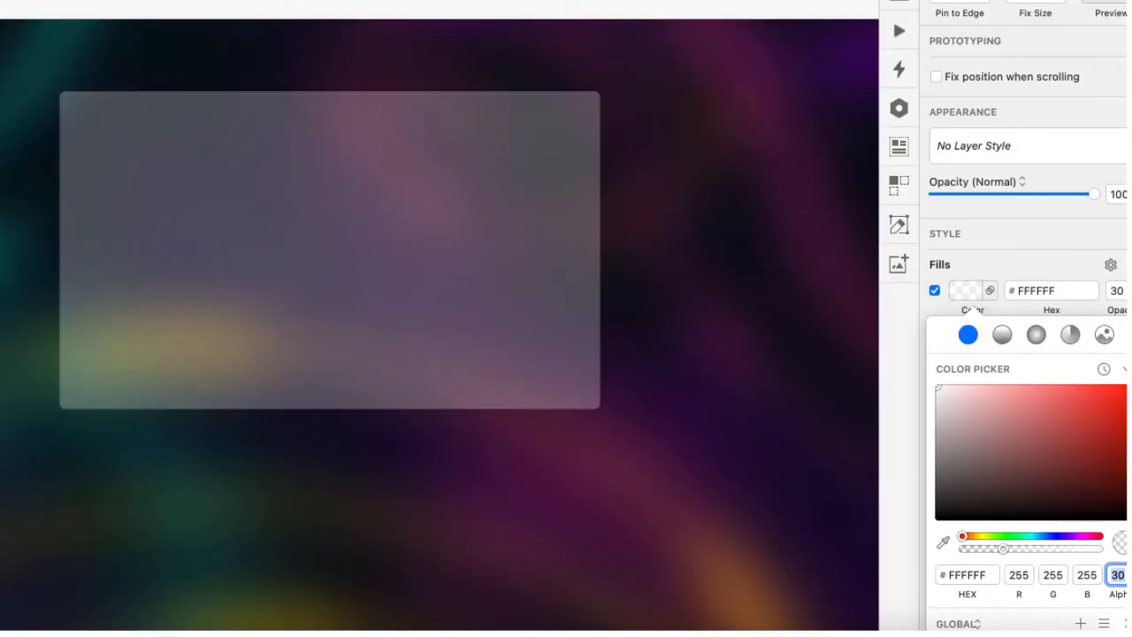
{"action": "left_click", "coordinate": [578, 360]}
- Add a blur to the rectangle, switch its type to Background Blur, and raise the blur amount
{"action": "left_click", "coordinate": [1008, 616]}
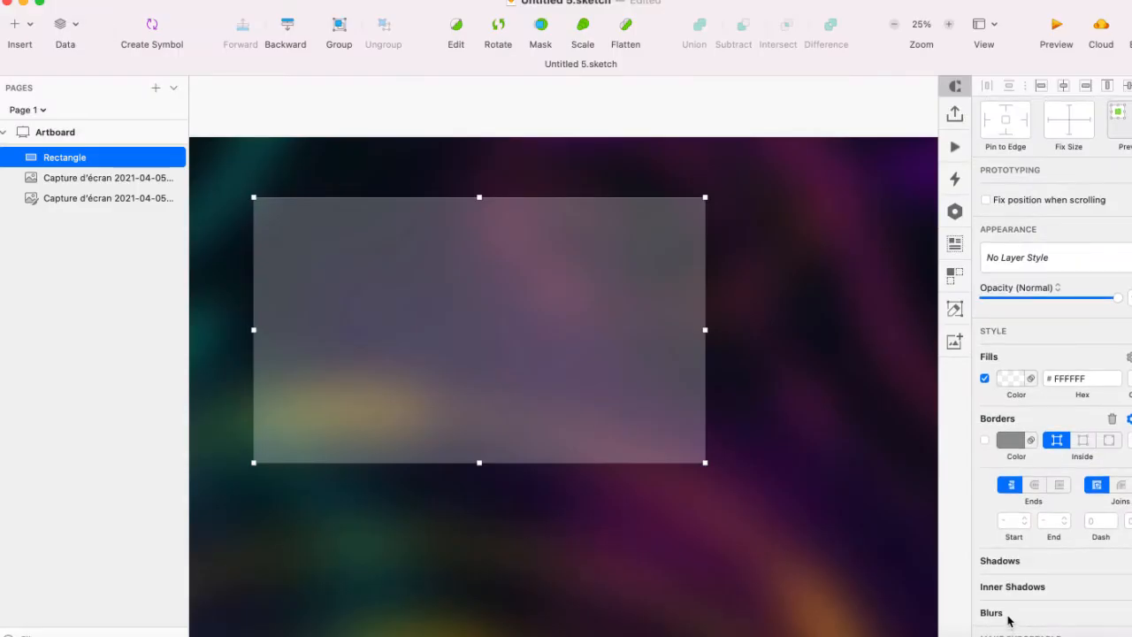
{"action": "scroll", "coordinate": [1009, 619], "scroll_direction": "down", "scroll_amount": 2}
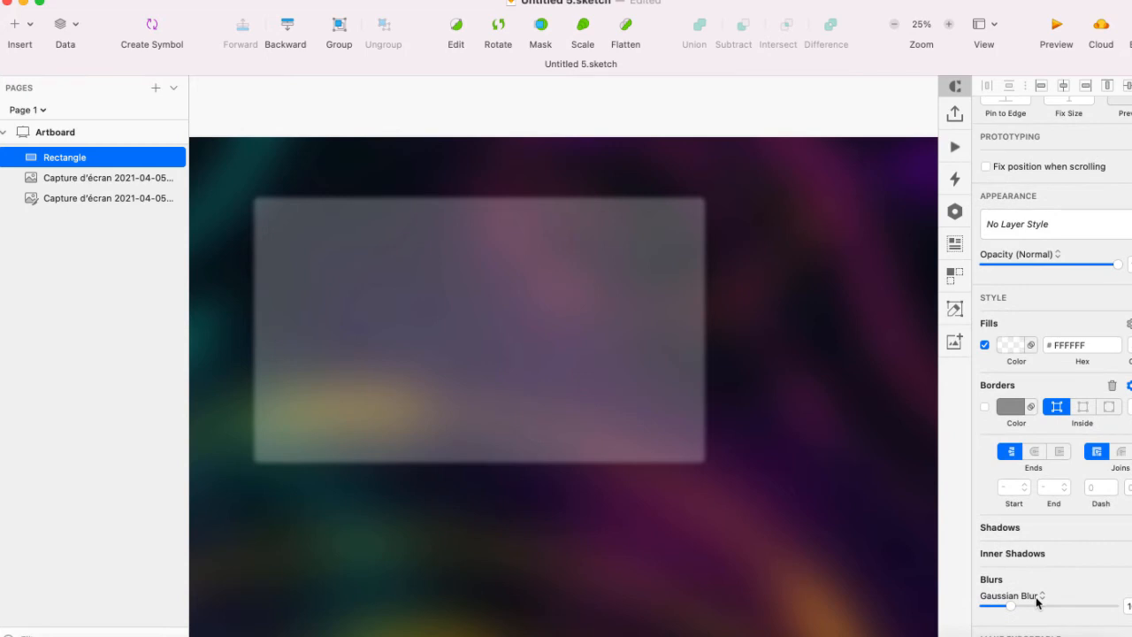
{"action": "left_click", "coordinate": [1039, 600]}
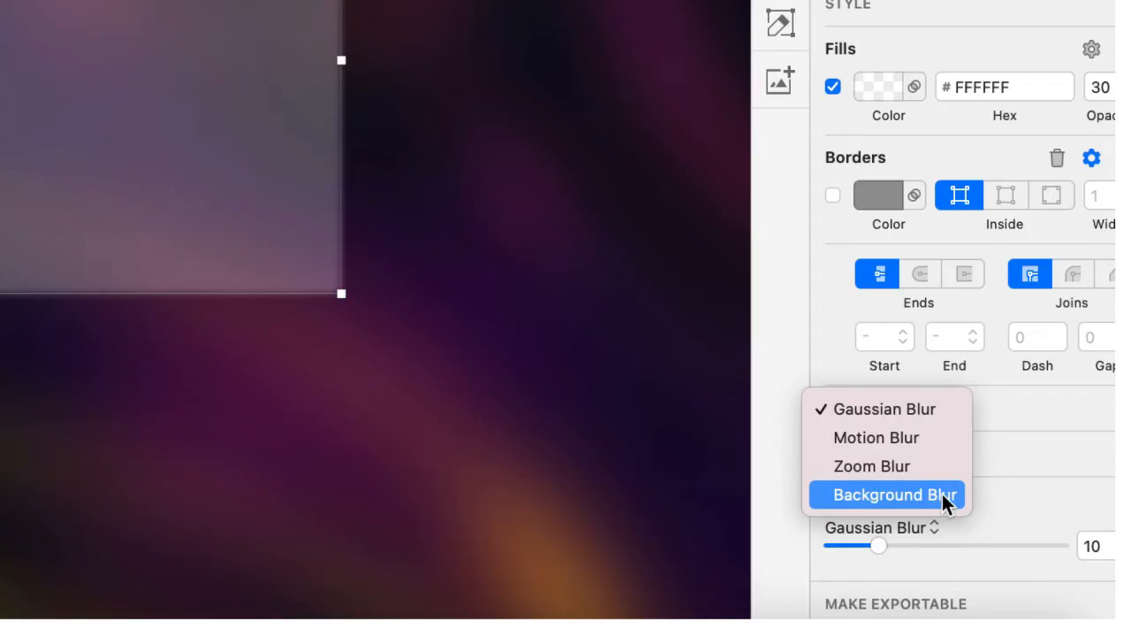
{"action": "left_click", "coordinate": [943, 494]}
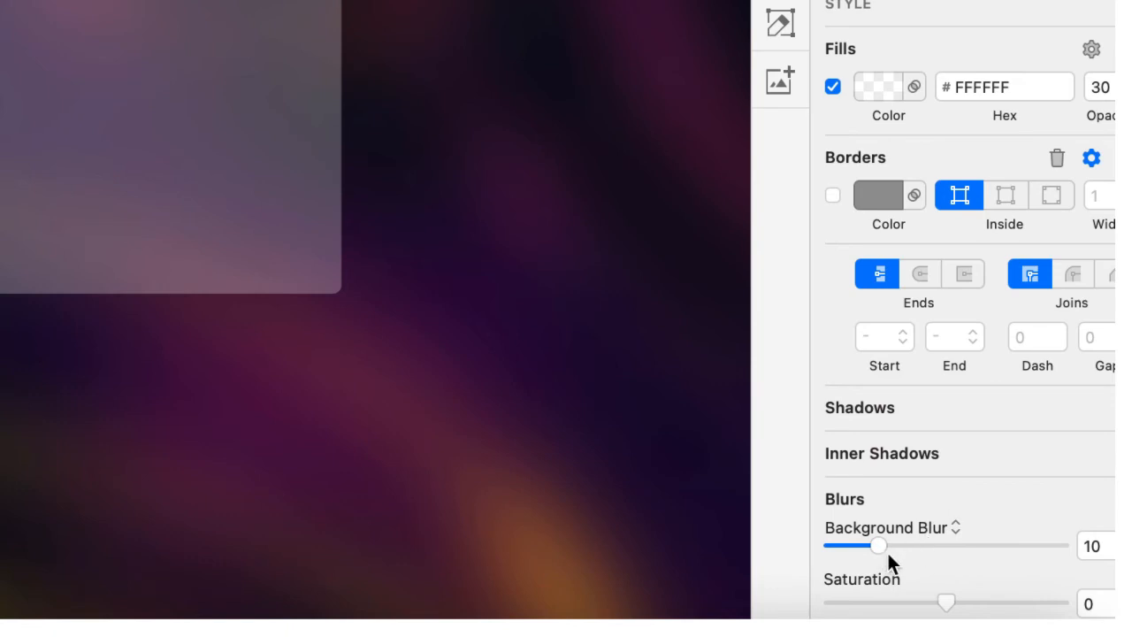
{"action": "left_click_drag", "start_coordinate": [879, 545], "coordinate": [902, 545]}
{"action": "left_click_drag", "start_coordinate": [989, 545], "coordinate": [930, 547]}
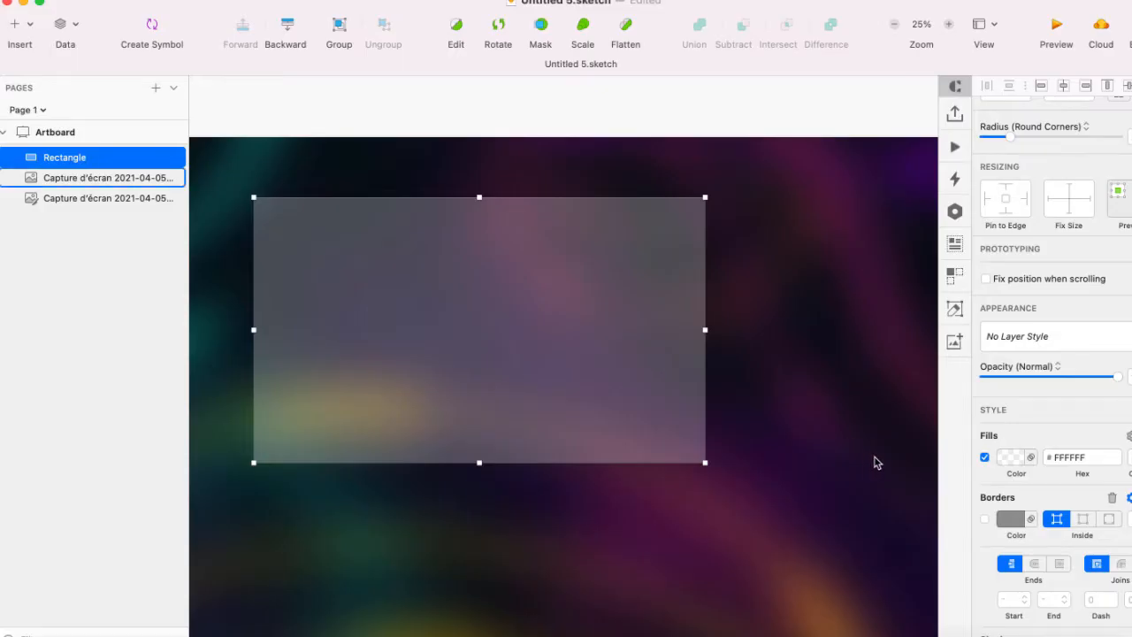
- Turn the rectangle's inside border back on, colour it white, and set its width to 5
{"action": "left_click", "coordinate": [985, 519]}
{"action": "left_click", "coordinate": [1011, 520]}
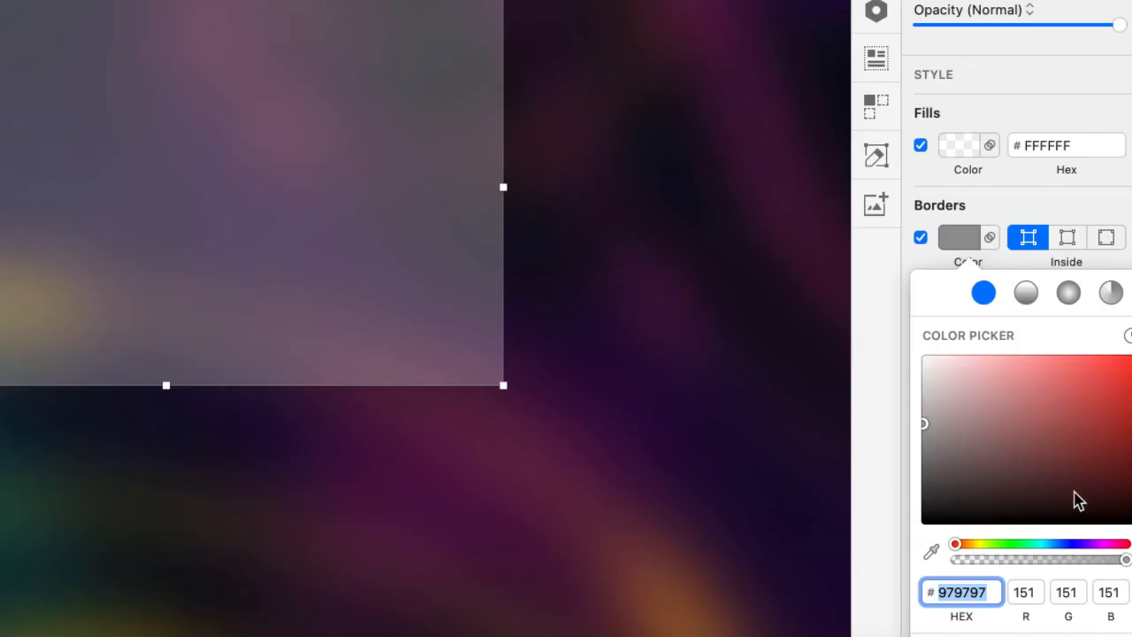
{"action": "left_click_drag", "start_coordinate": [931, 430], "coordinate": [922, 354]}
{"action": "left_click", "coordinate": [1084, 188]}
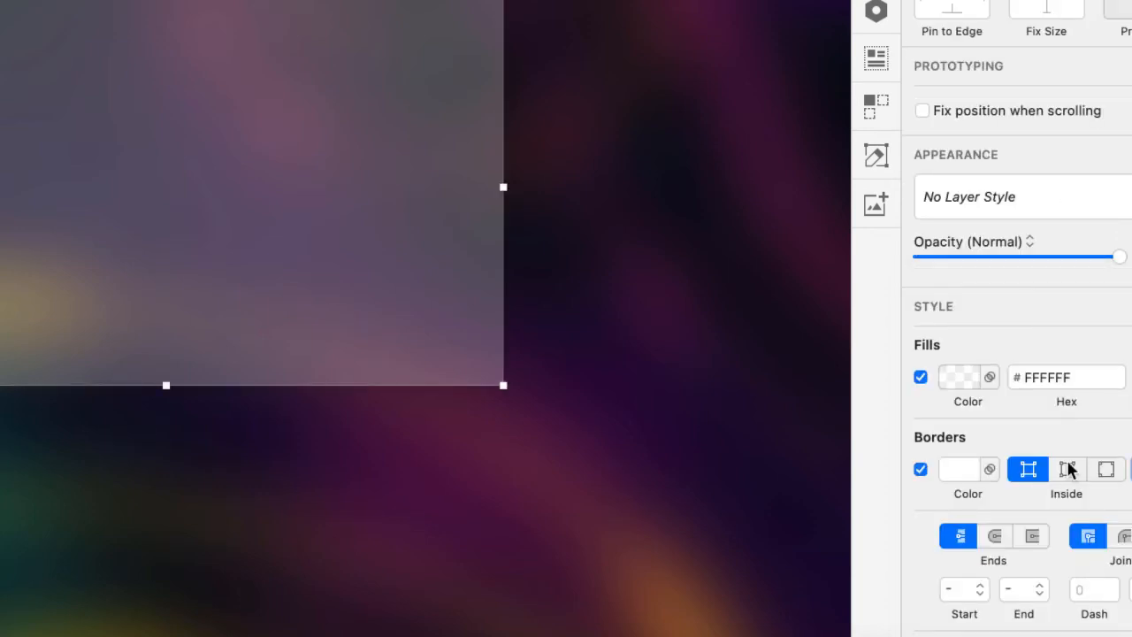
{"action": "type", "text": "5"}
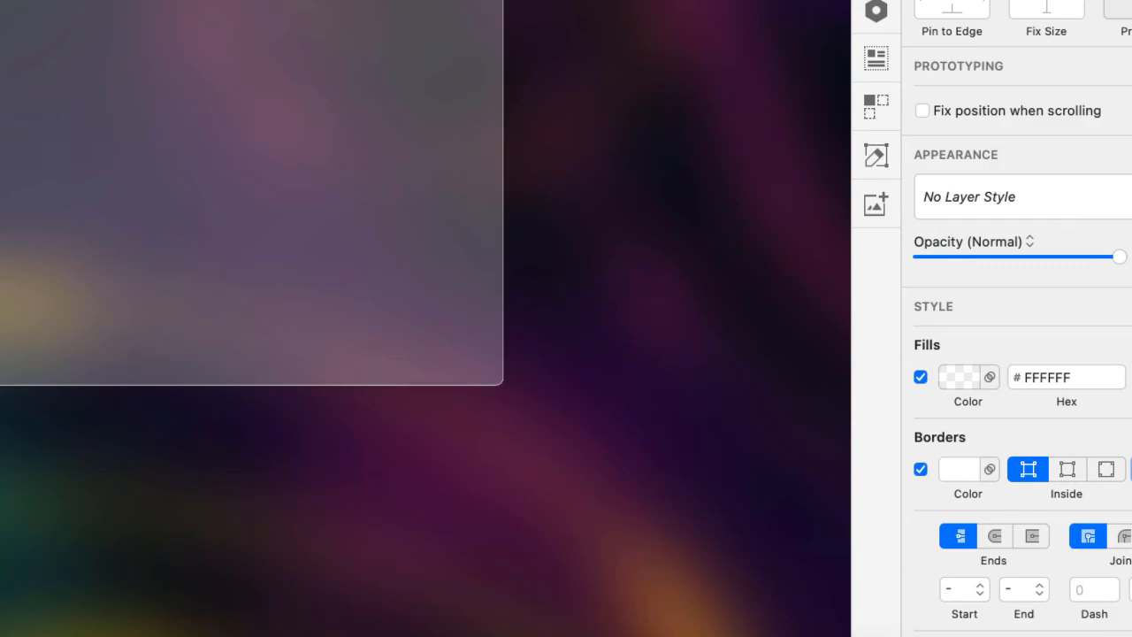
{"action": "left_click", "coordinate": [560, 555]}
{"action": "key", "text": "super+minus"}
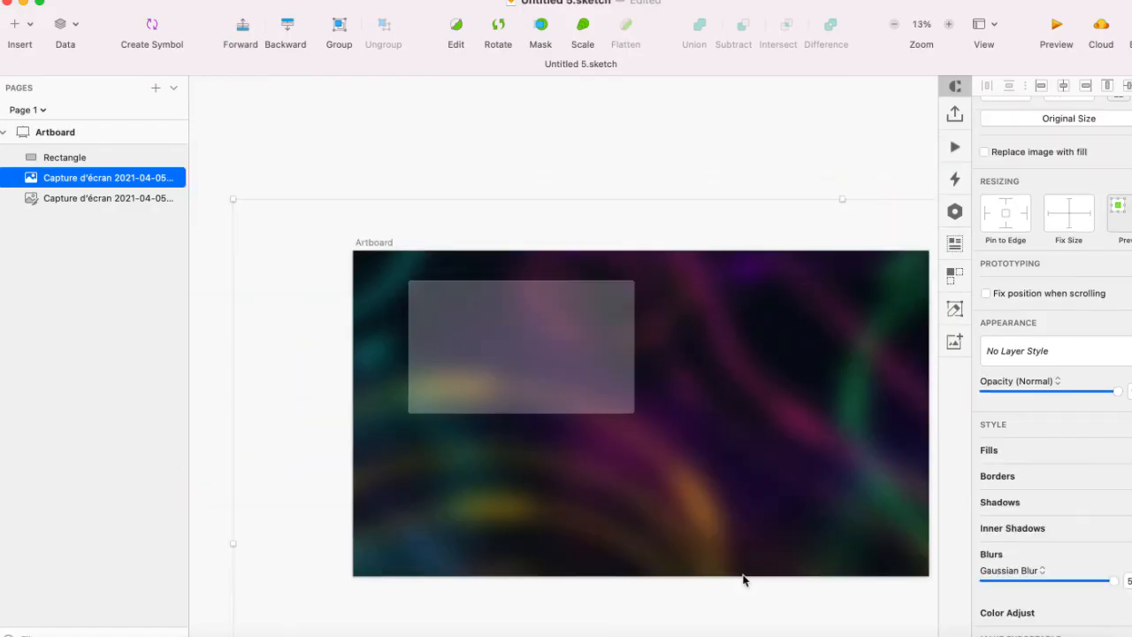
{"action": "key", "text": "super+plus"}
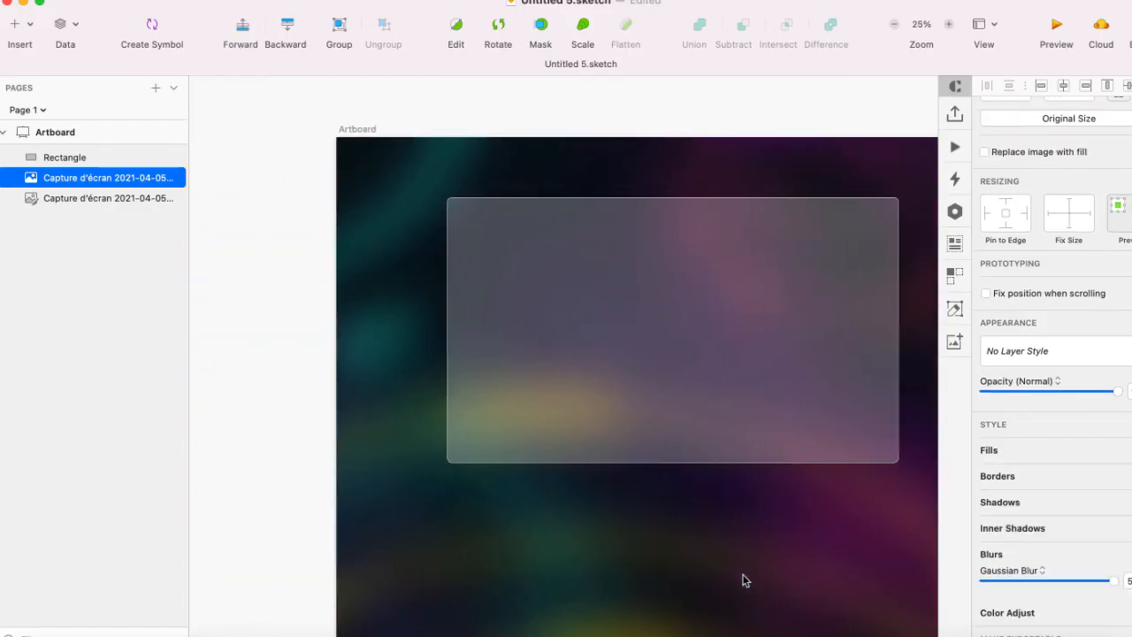
{"action": "scroll", "coordinate": [745, 581], "scroll_direction": "right", "scroll_amount": 3}
{"action": "key", "text": "super+plus"}
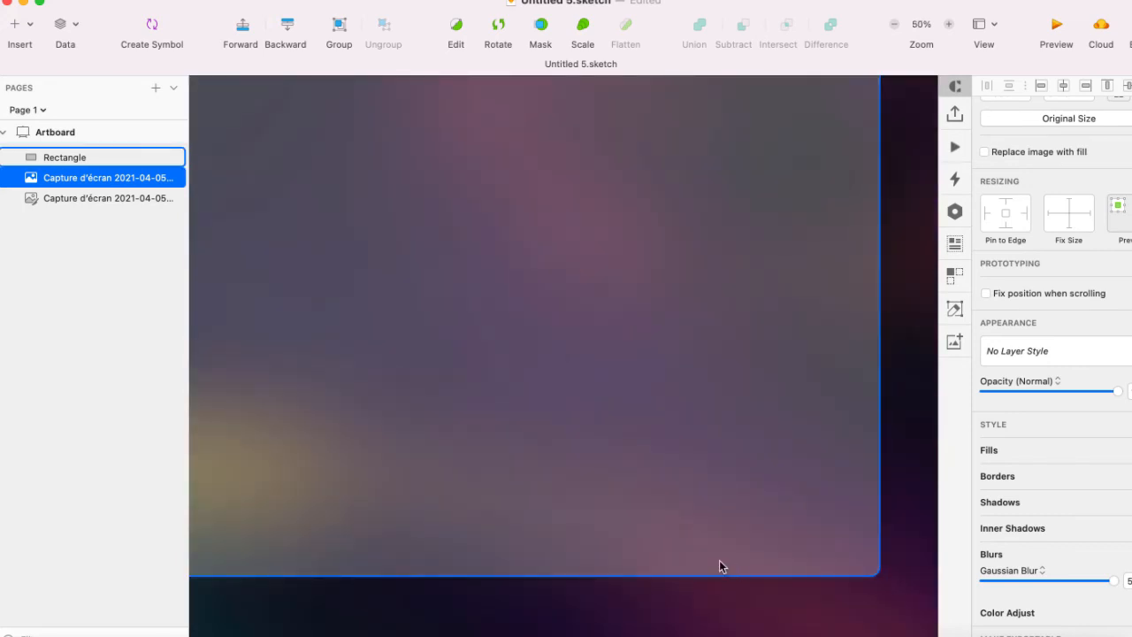
- Change the white glass rectangle's border from a solid colour to a linear gradient
{"action": "scroll", "coordinate": [571, 623], "scroll_direction": "left", "scroll_amount": 3}
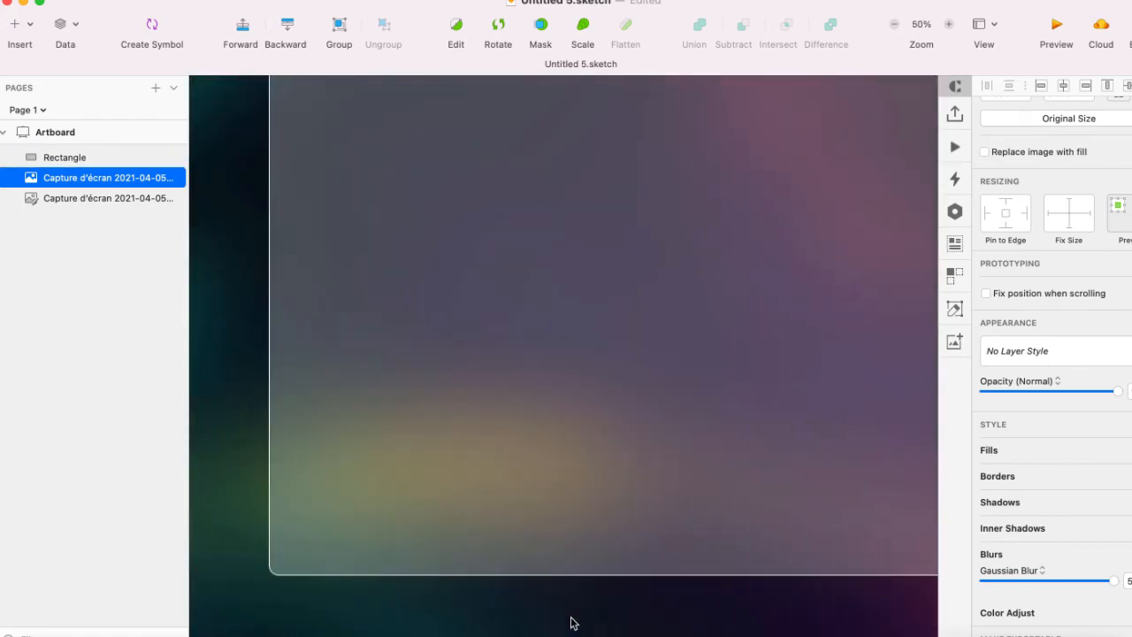
{"action": "key", "text": "super+minus"}
{"action": "scroll", "coordinate": [643, 543], "scroll_direction": "right", "scroll_amount": 3}
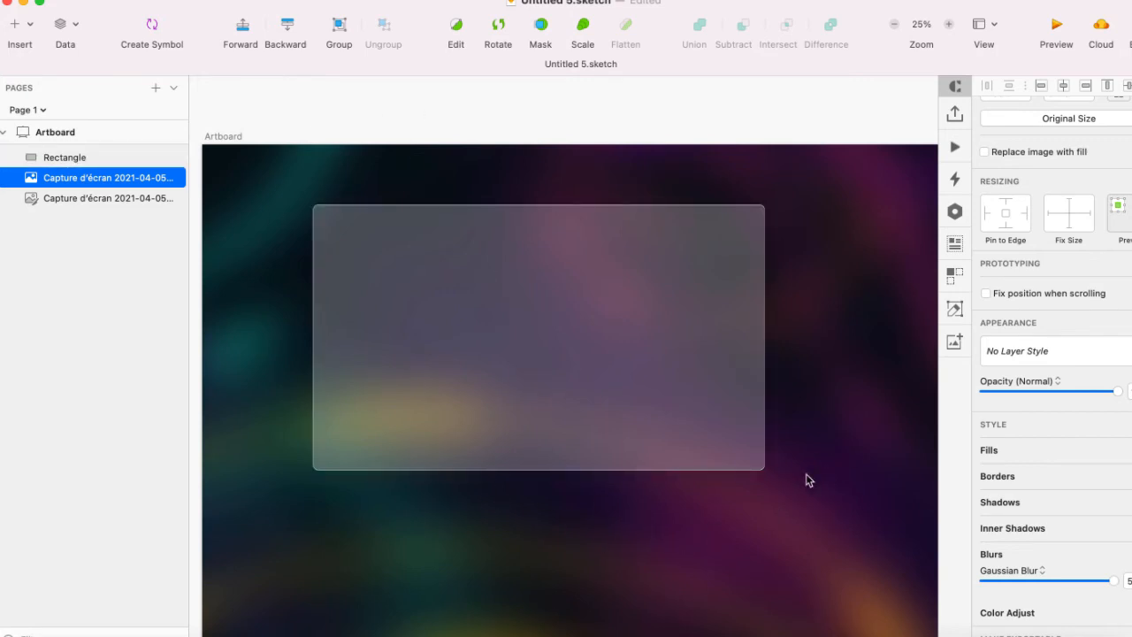
{"action": "key", "text": "super+plus"}
{"action": "key", "text": "super+minus"}
{"action": "left_click", "coordinate": [704, 407]}
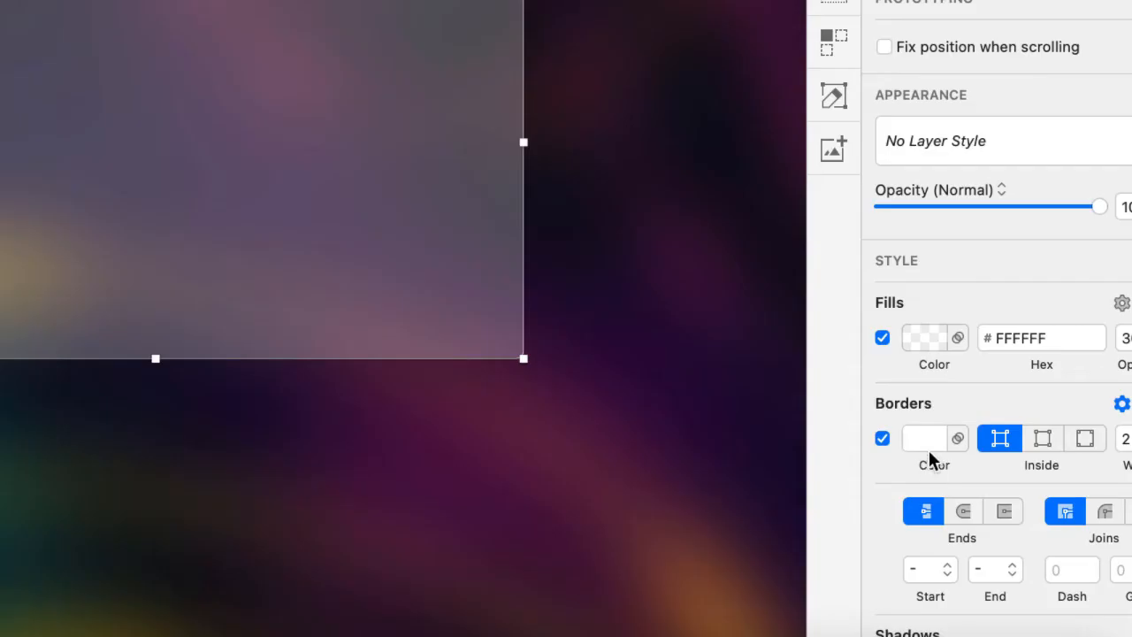
{"action": "left_click", "coordinate": [1017, 521]}
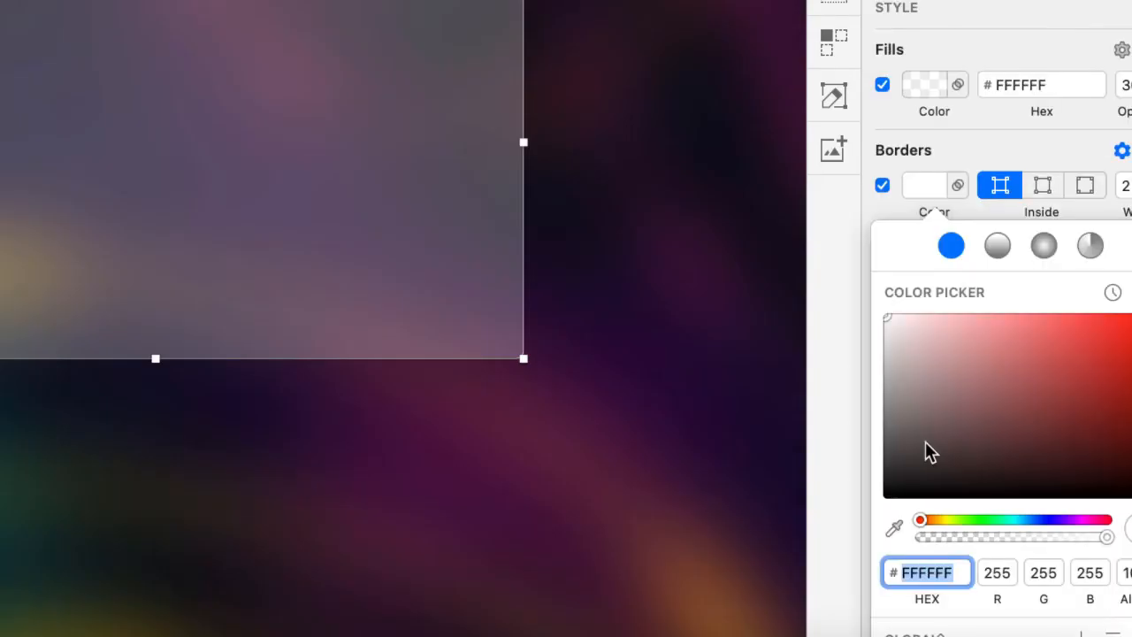
{"action": "left_click", "coordinate": [998, 246]}
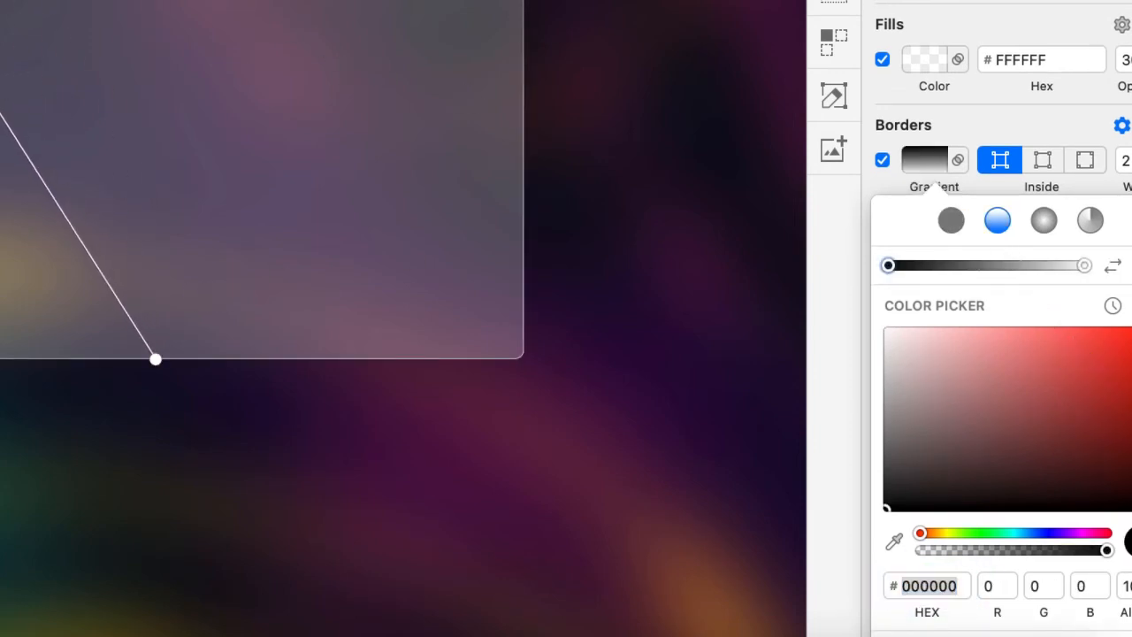
- Sample the dark background above the card for the border gradient's start stop, lighten it to 111C28, and angle the gradient diagonally downward
{"action": "left_click", "coordinate": [895, 541]}
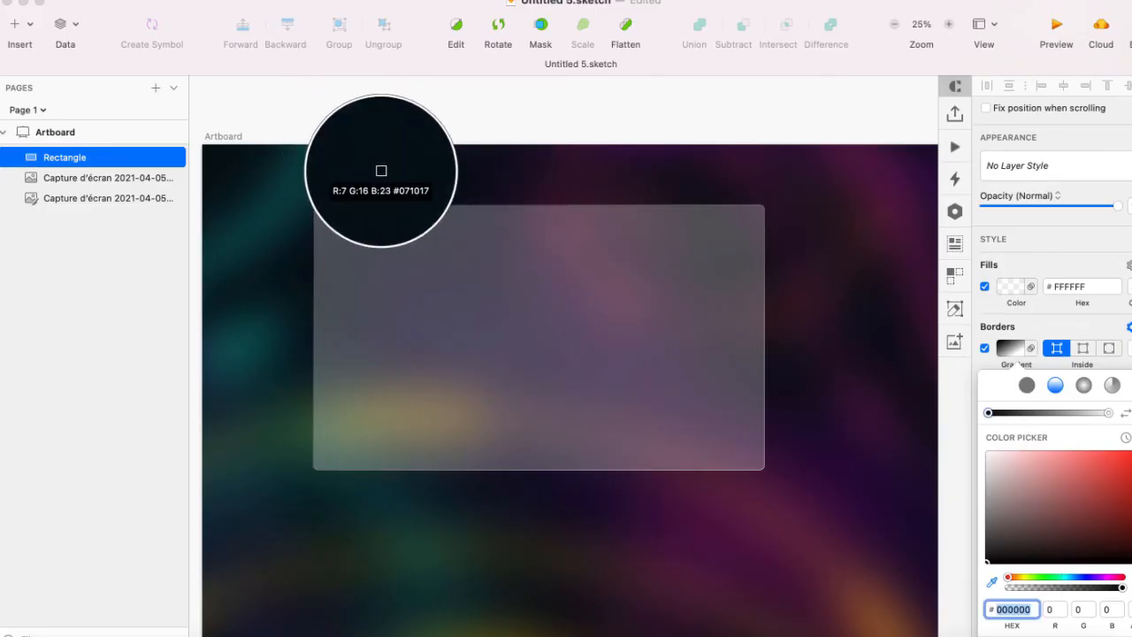
{"action": "left_click", "coordinate": [393, 177]}
{"action": "left_click_drag", "start_coordinate": [379, 219], "coordinate": [374, 215]}
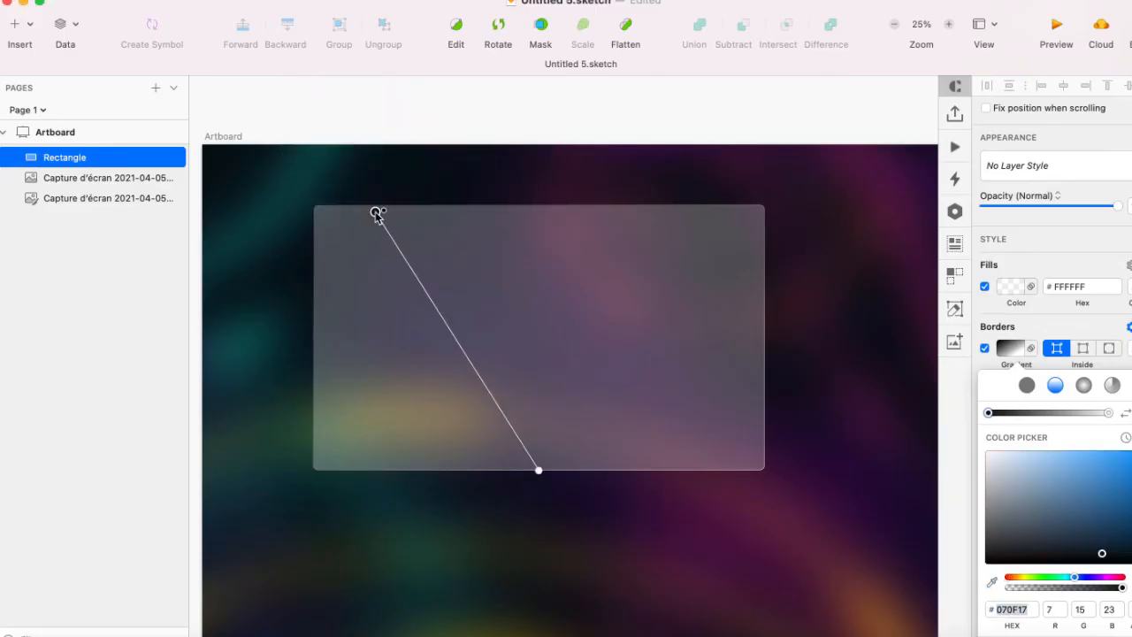
{"action": "left_click_drag", "start_coordinate": [539, 470], "coordinate": [604, 458]}
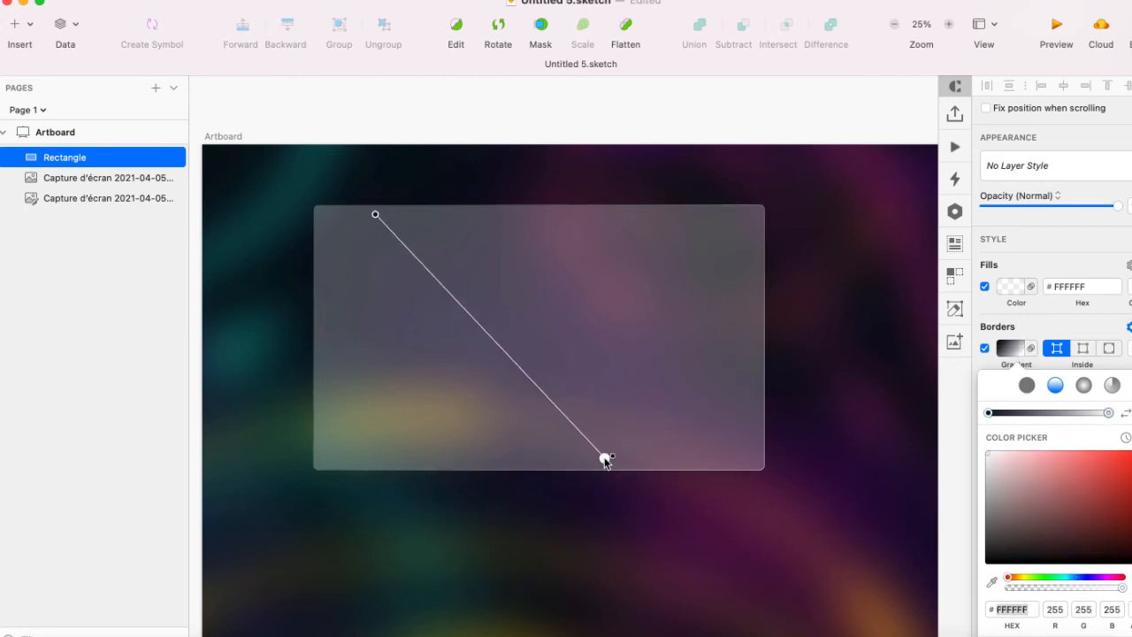
{"action": "left_click", "coordinate": [375, 215]}
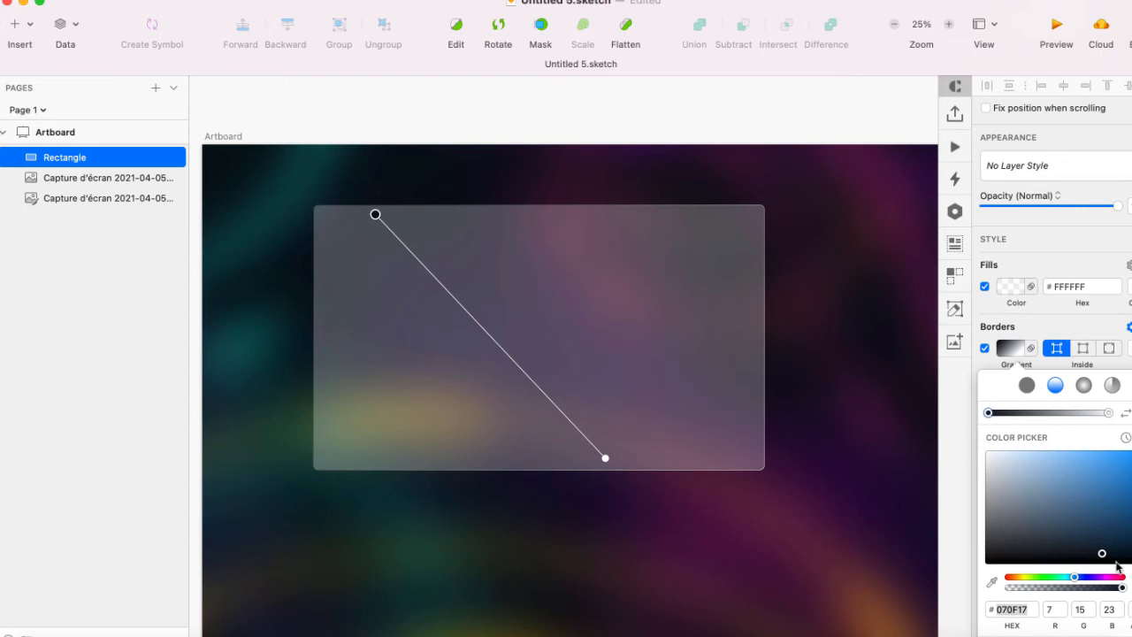
{"action": "left_click_drag", "start_coordinate": [1104, 556], "coordinate": [1084, 551]}
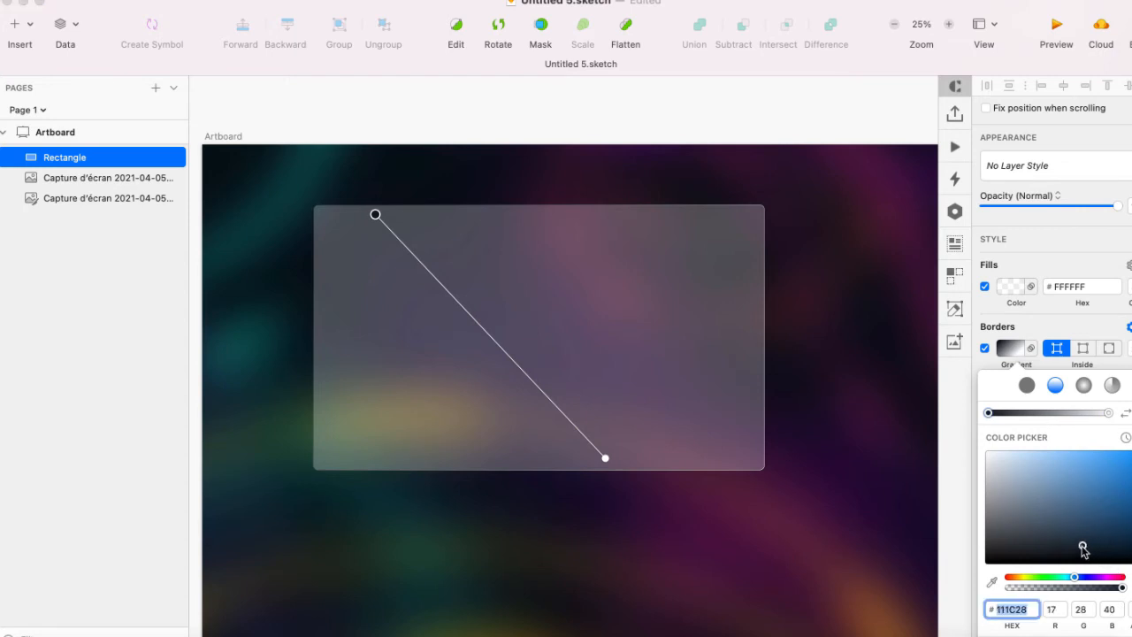
- Add two intermediate stops to the border gradient, coloured 818D99 and C2CCD6 from start to end
{"action": "left_click", "coordinate": [453, 298]}
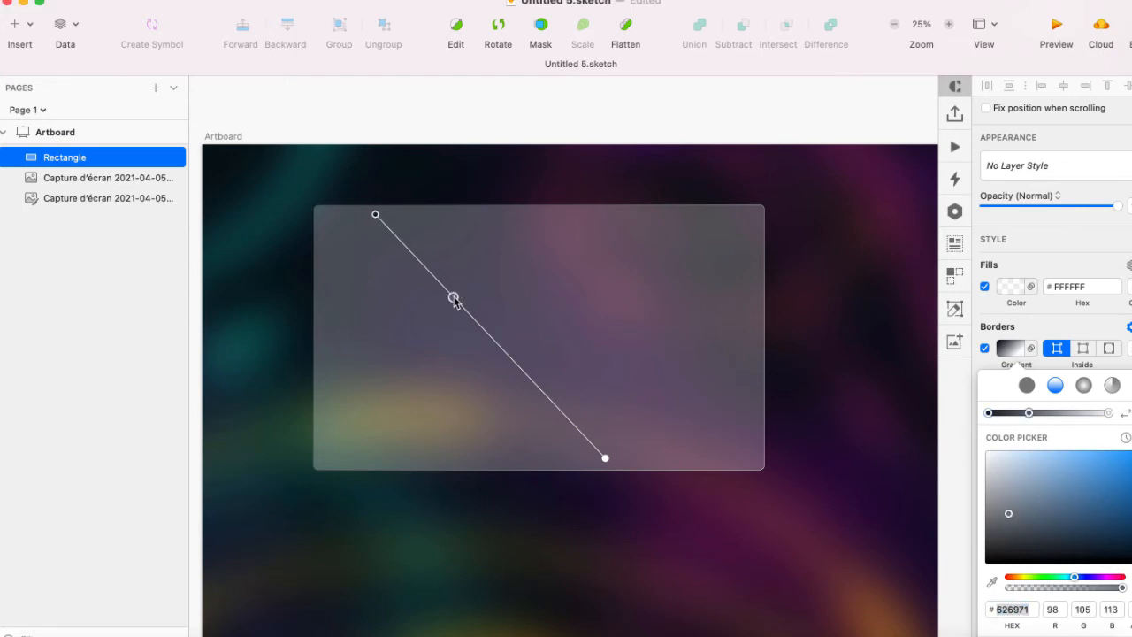
{"action": "left_click_drag", "start_coordinate": [453, 298], "coordinate": [463, 310]}
{"action": "left_click_drag", "start_coordinate": [1011, 516], "coordinate": [1013, 499]}
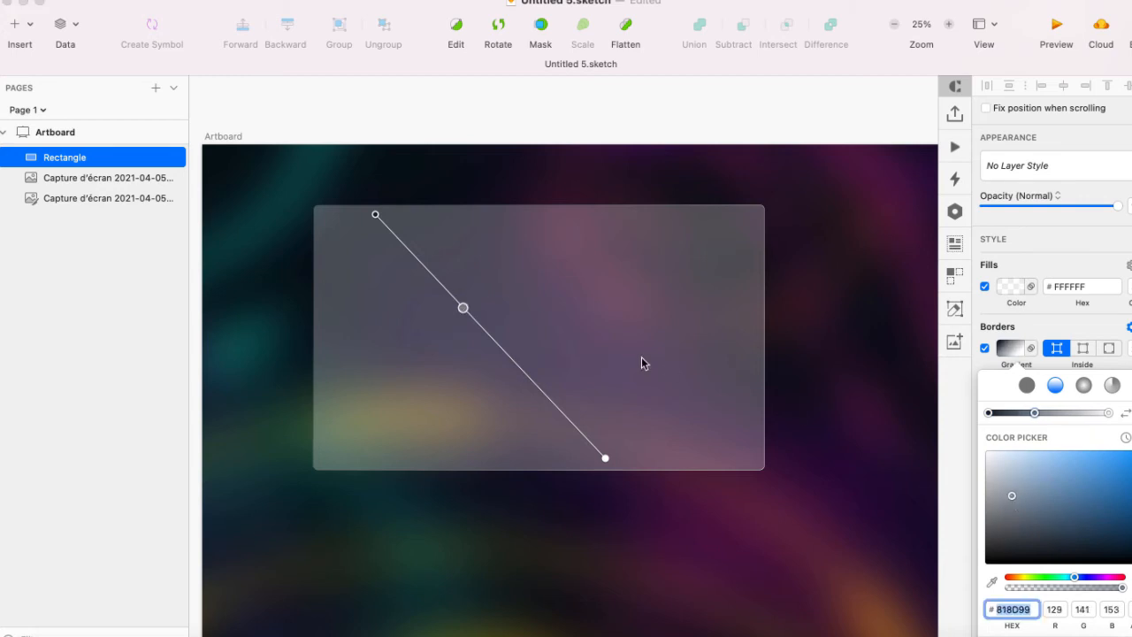
{"action": "left_click", "coordinate": [542, 390]}
{"action": "left_click_drag", "start_coordinate": [991, 475], "coordinate": [1001, 473]}
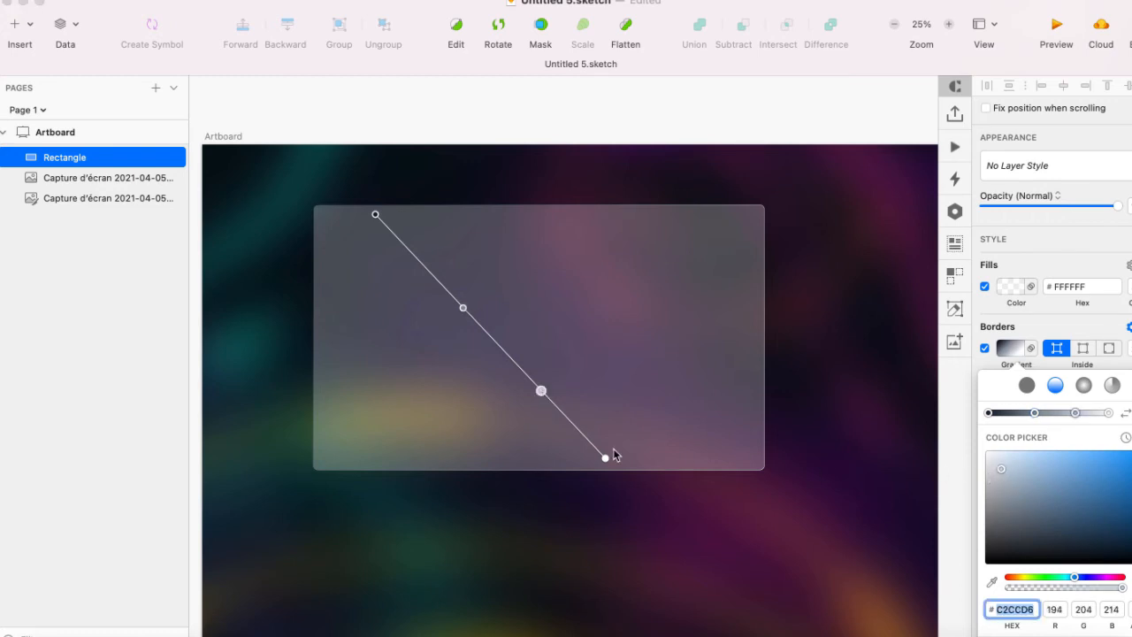
- Colour the gradient's end stop with dark purple sampled just below the card, and move that stop near the card's lower-right corner
{"action": "left_click", "coordinate": [606, 459]}
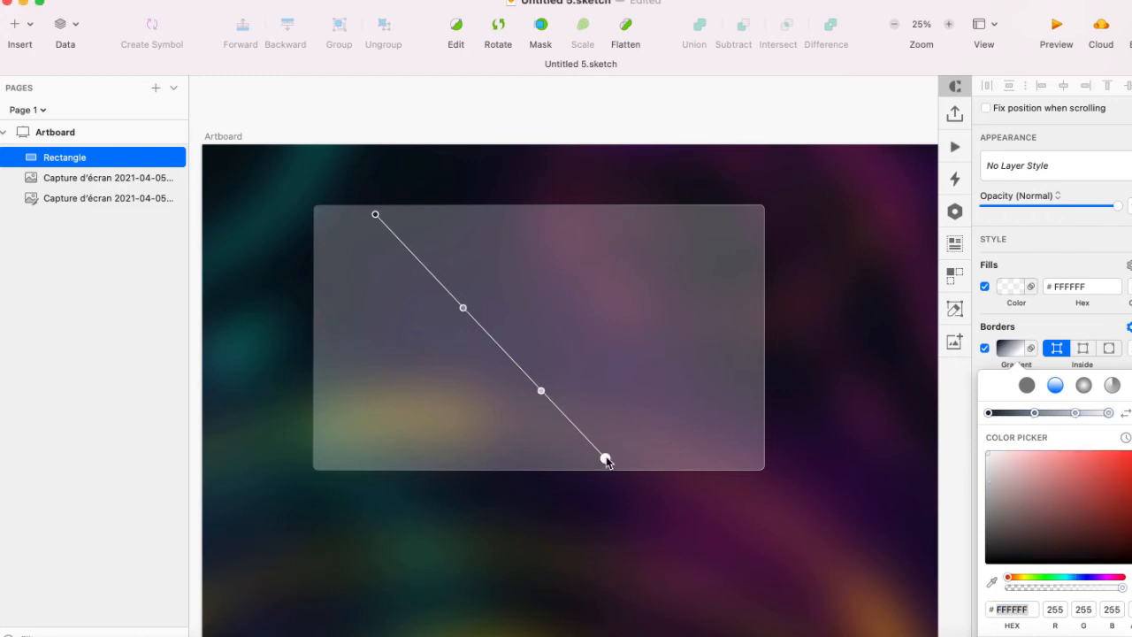
{"action": "left_click", "coordinate": [992, 582]}
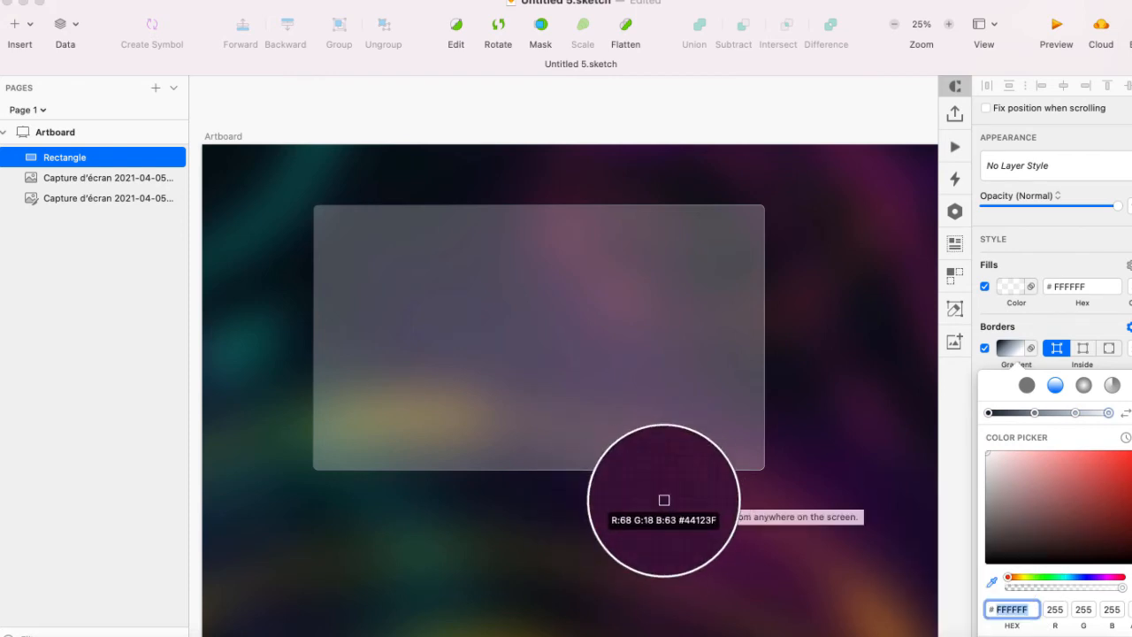
{"action": "left_click", "coordinate": [653, 491]}
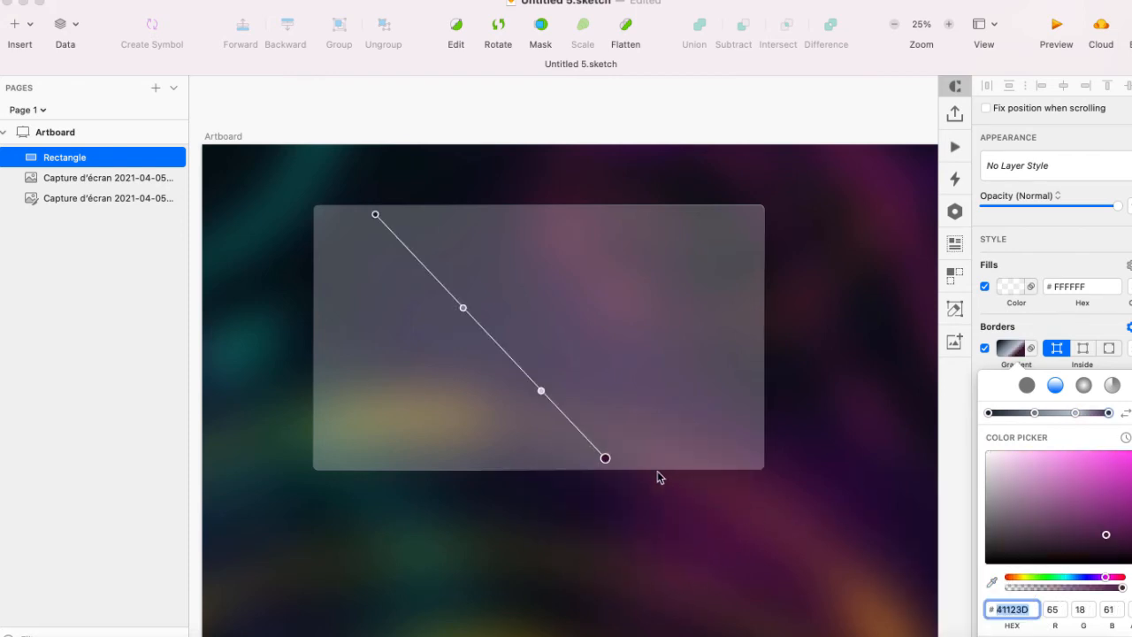
{"action": "left_click_drag", "start_coordinate": [606, 459], "coordinate": [738, 458]}
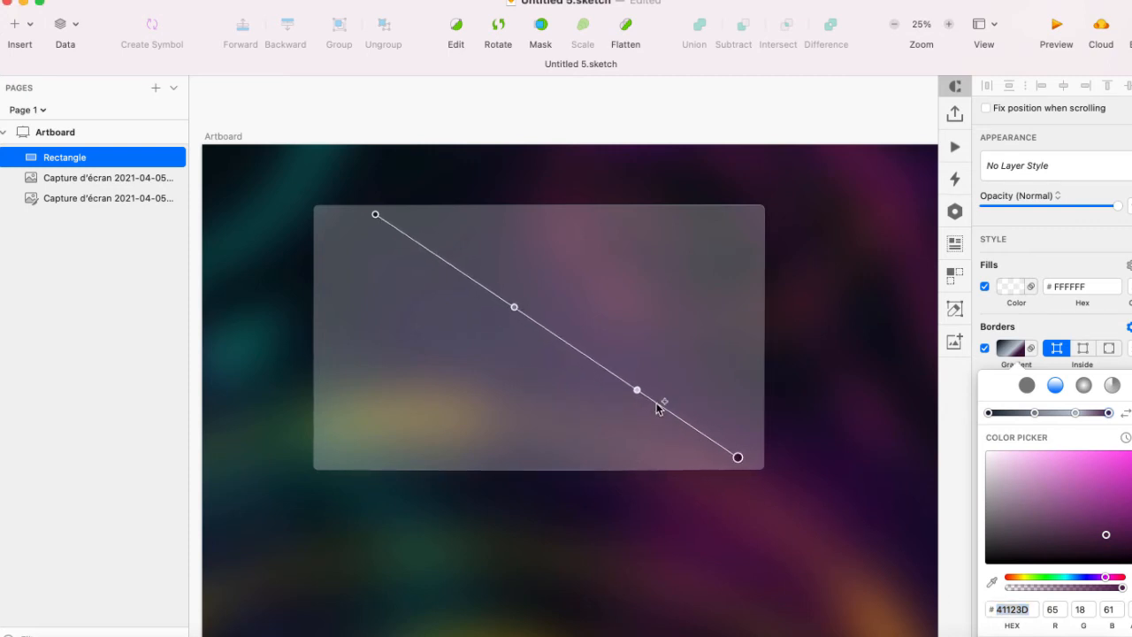
- Delete the pale intermediate stop nearest the end of the border gradient and brighten the end stop to purple 86147C
{"action": "left_click", "coordinate": [637, 390]}
{"action": "key", "text": "BackSpace"}
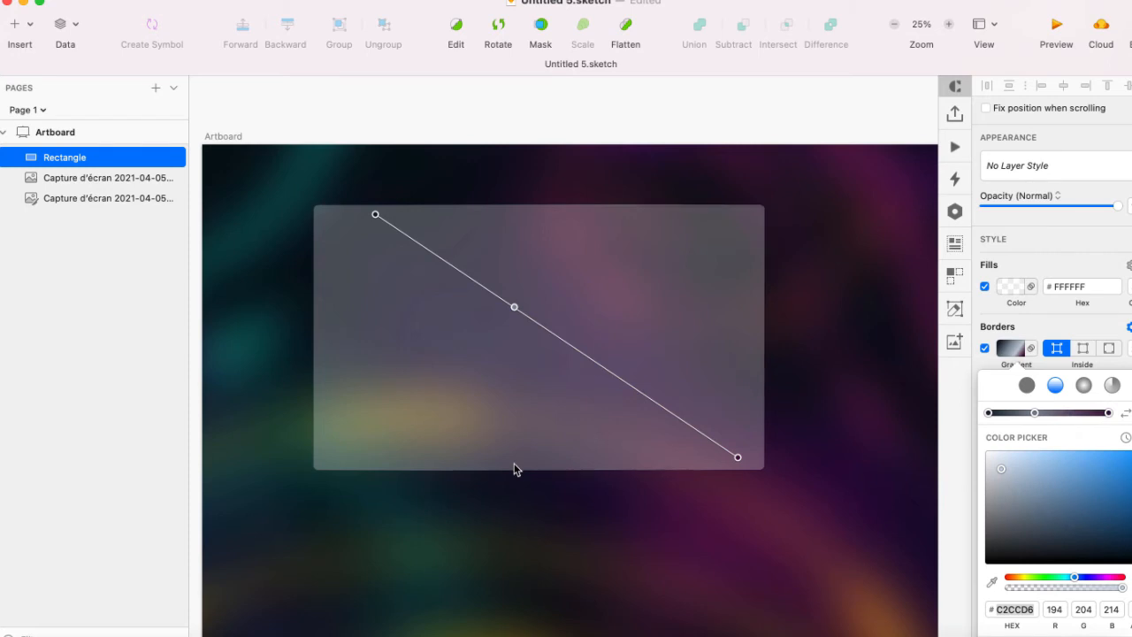
{"action": "left_click", "coordinate": [737, 458]}
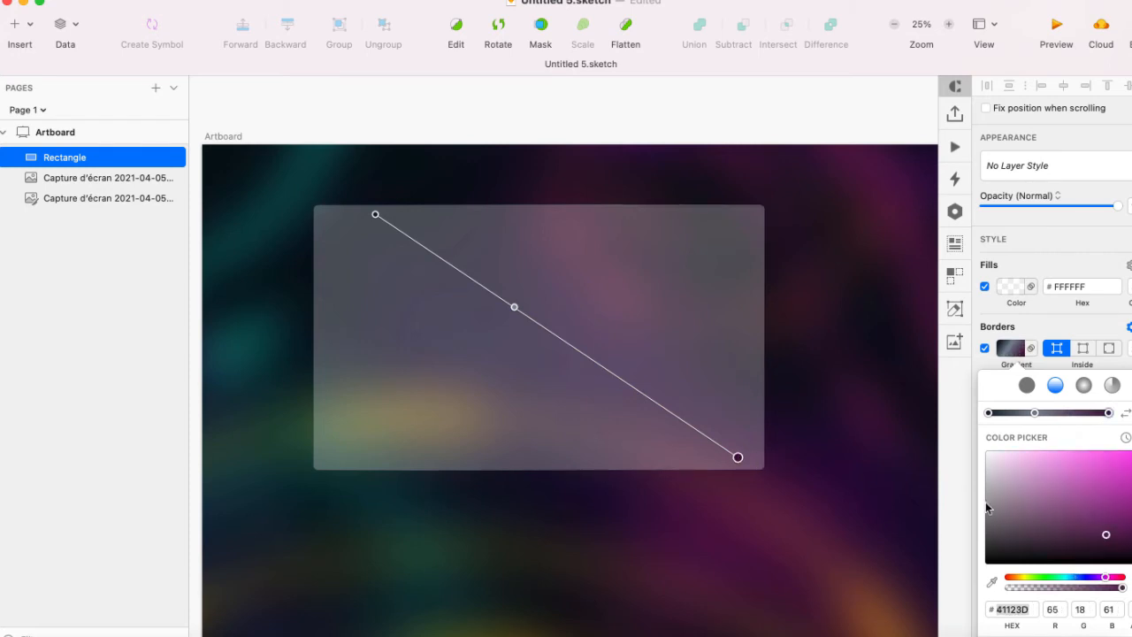
{"action": "left_click_drag", "start_coordinate": [1107, 536], "coordinate": [1127, 504]}
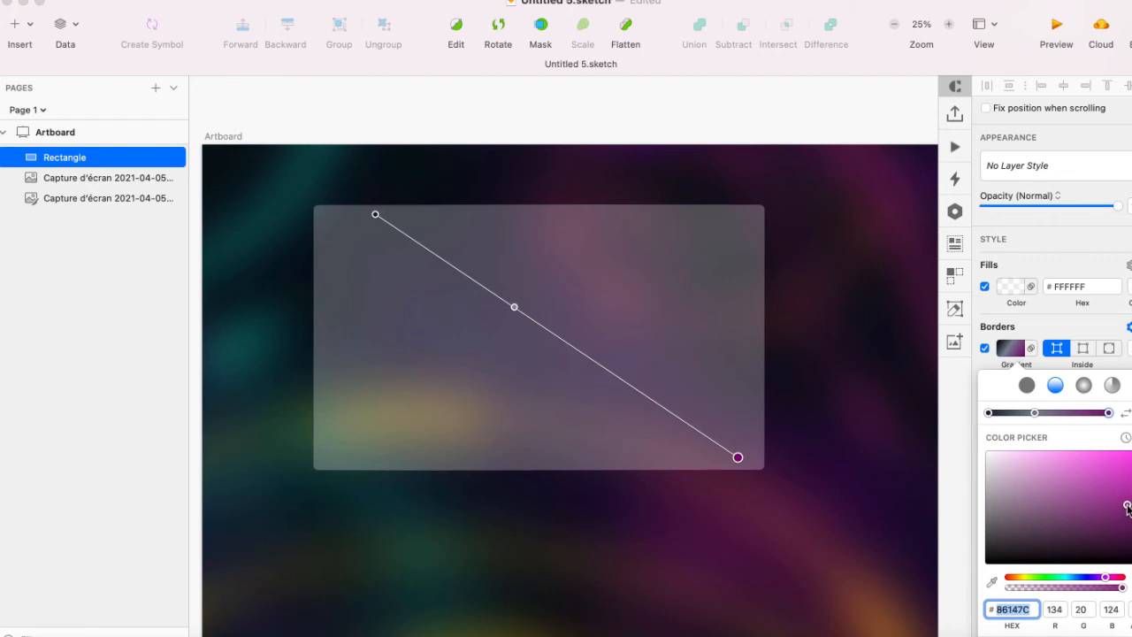
- Add a stop between the grey and purple stops of the border gradient and colour it 9A5C9E
{"action": "left_click", "coordinate": [644, 396]}
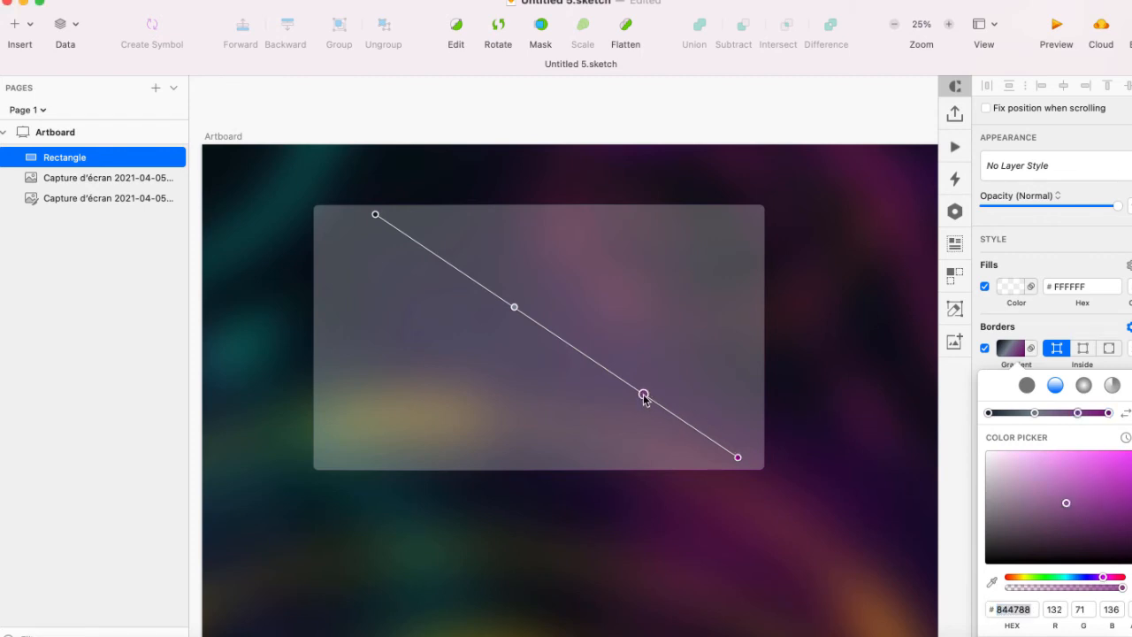
{"action": "left_click_drag", "start_coordinate": [643, 395], "coordinate": [635, 391]}
{"action": "left_click_drag", "start_coordinate": [1067, 504], "coordinate": [1057, 497]}
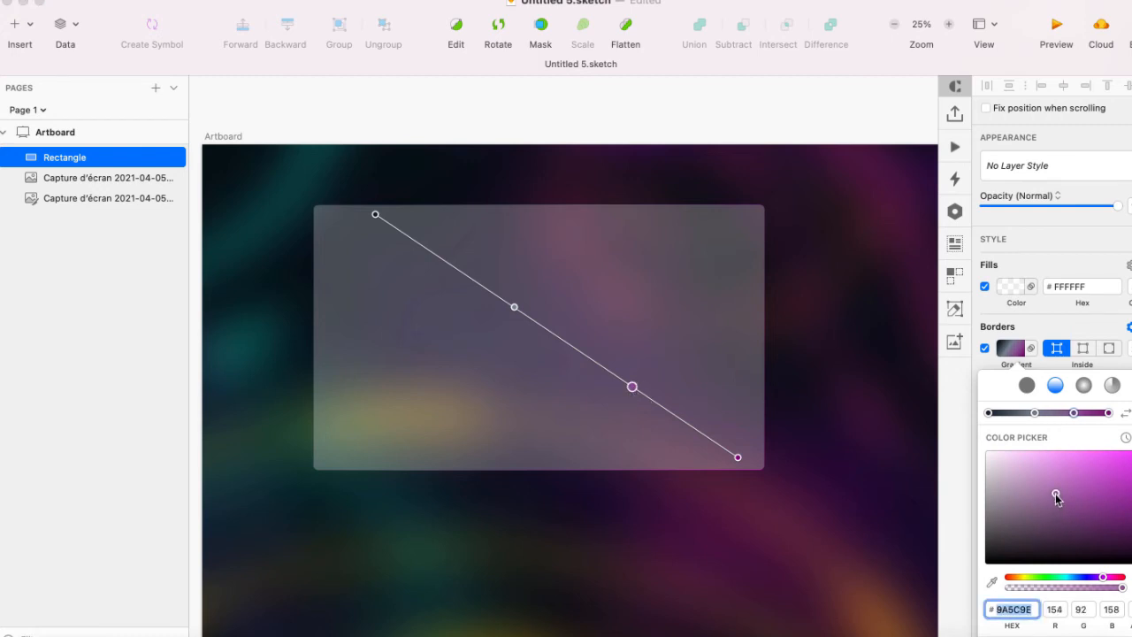
{"action": "left_click", "coordinate": [790, 530]}
- Check the card's lower-right border up close, then reselect the rectangle and increase its border width
{"action": "key", "text": "super+plus"}
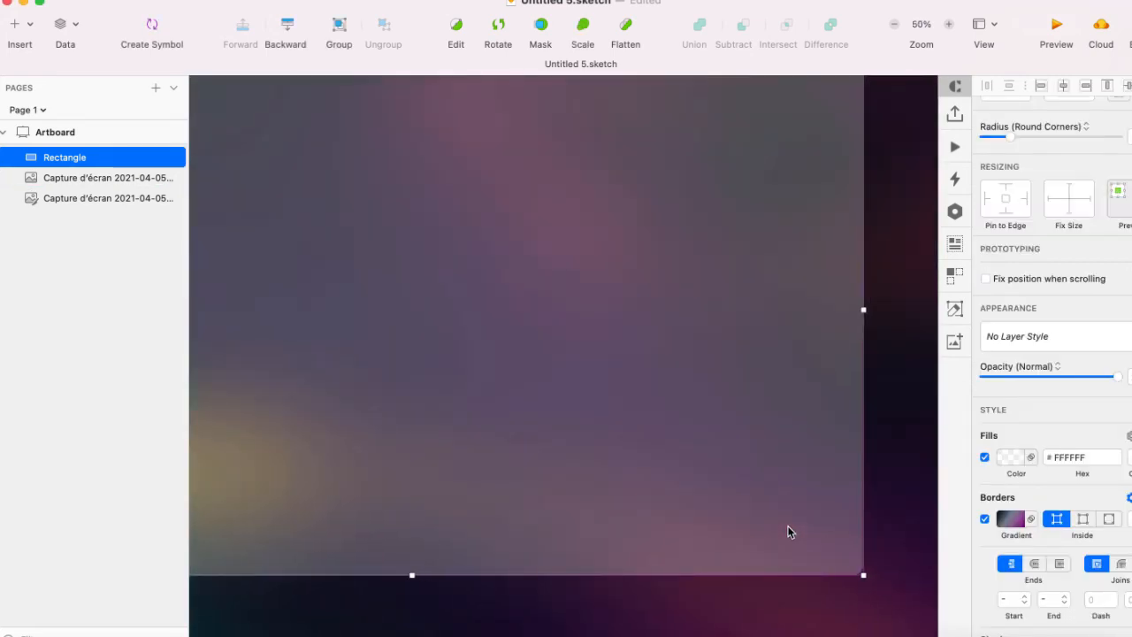
{"action": "left_click", "coordinate": [808, 499]}
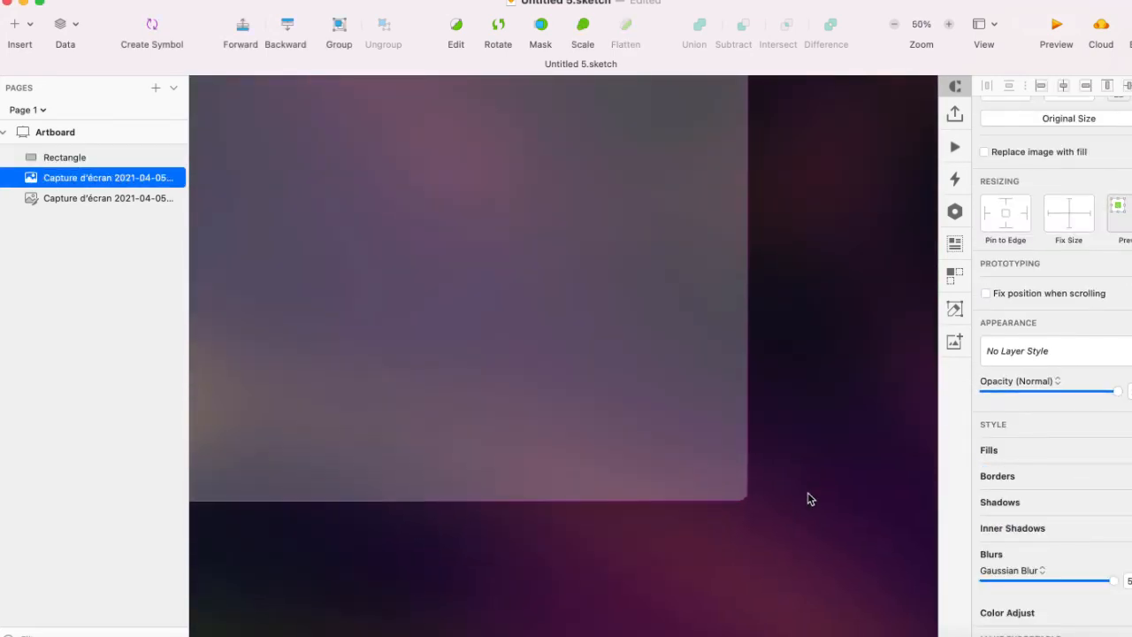
{"action": "key", "text": "super+minus"}
{"action": "left_click", "coordinate": [648, 451]}
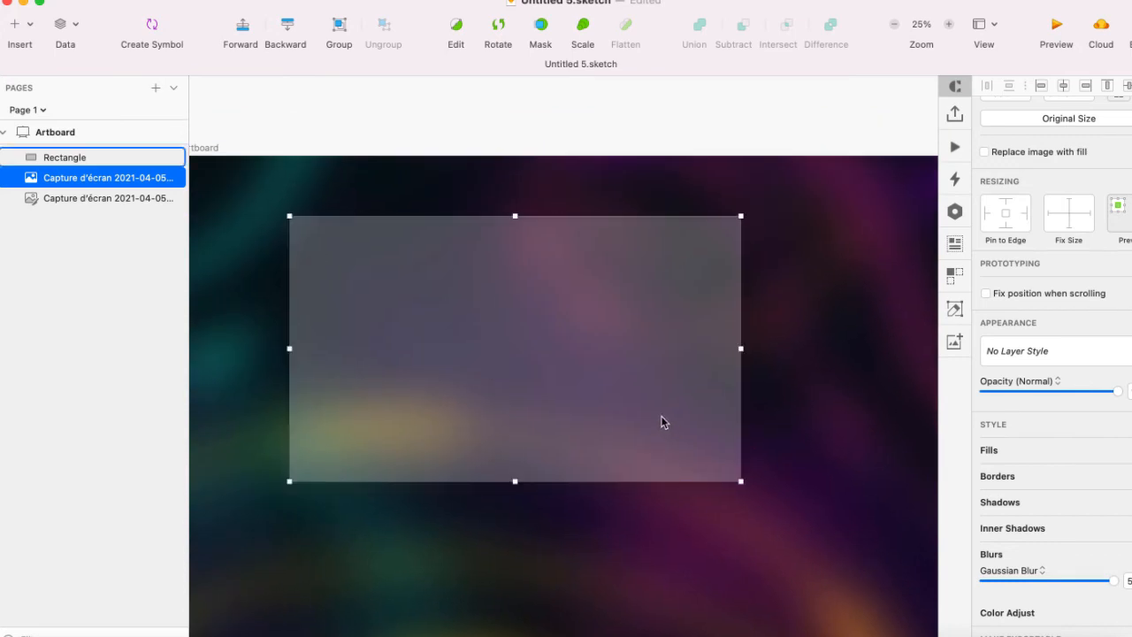
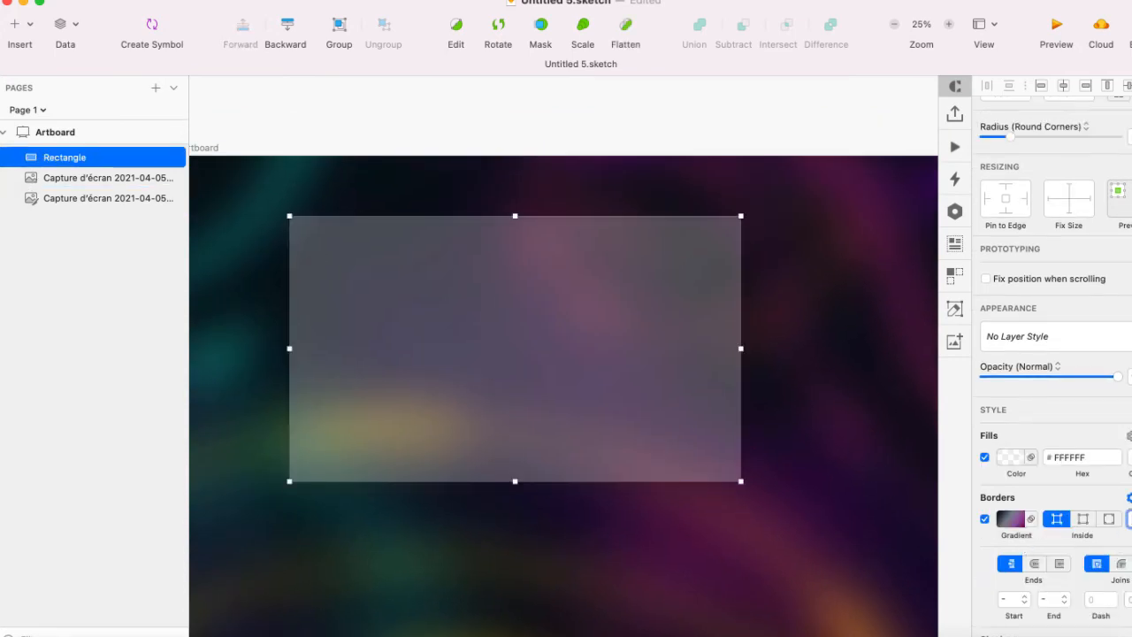
- Examine the gradient border along the card's edges and at its opposite corners
{"action": "left_click", "coordinate": [696, 571]}
{"action": "scroll", "coordinate": [696, 571], "scroll_direction": "right", "scroll_amount": 5}
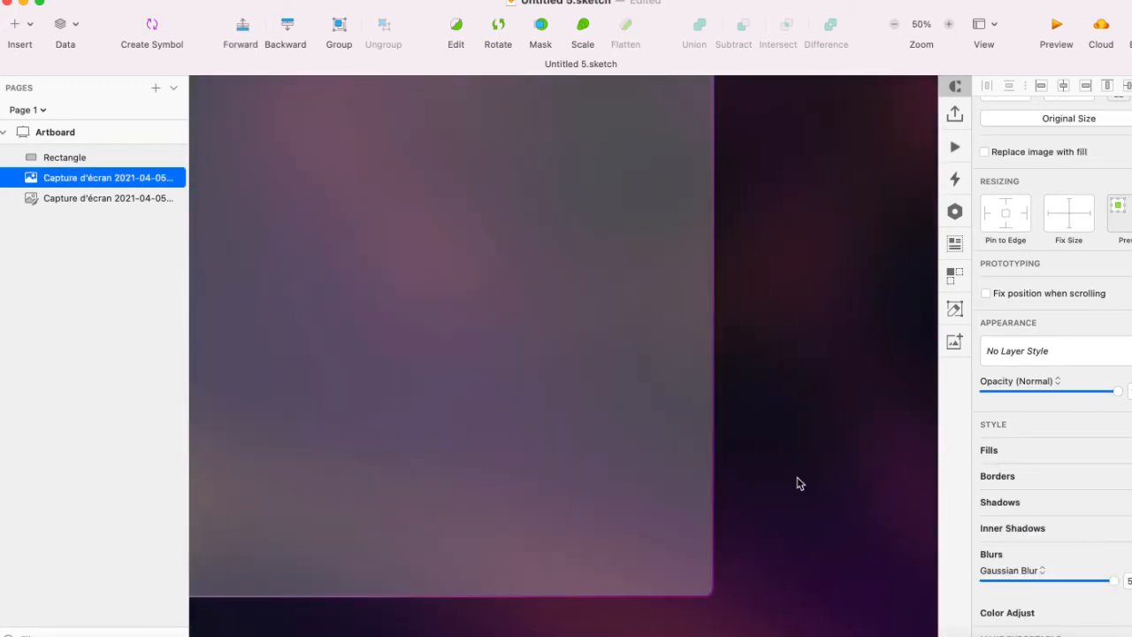
{"action": "scroll", "coordinate": [798, 478], "scroll_direction": "left", "scroll_amount": 4}
{"action": "scroll", "coordinate": [798, 478], "scroll_direction": "up", "scroll_amount": 3}
{"action": "scroll", "coordinate": [798, 478], "scroll_direction": "left", "scroll_amount": 5}
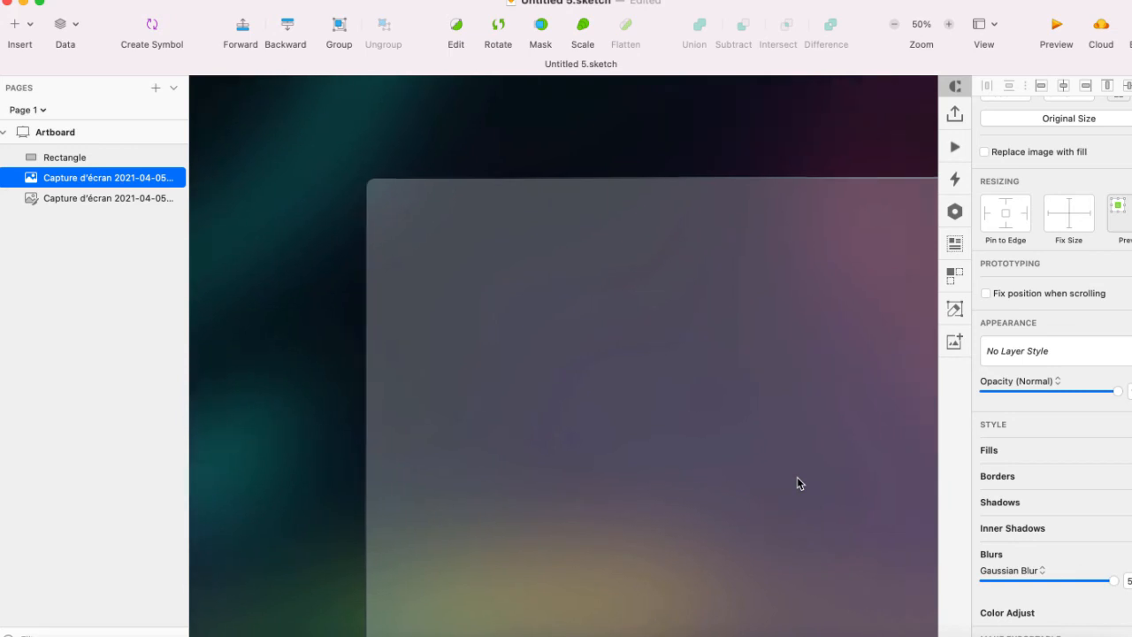
{"action": "scroll", "coordinate": [797, 478], "scroll_direction": "right", "scroll_amount": 5}
{"action": "scroll", "coordinate": [674, 432], "scroll_direction": "down", "scroll_amount": 3}
{"action": "scroll", "coordinate": [674, 432], "scroll_direction": "left", "scroll_amount": 5}
{"action": "scroll", "coordinate": [674, 432], "scroll_direction": "up", "scroll_amount": 2}
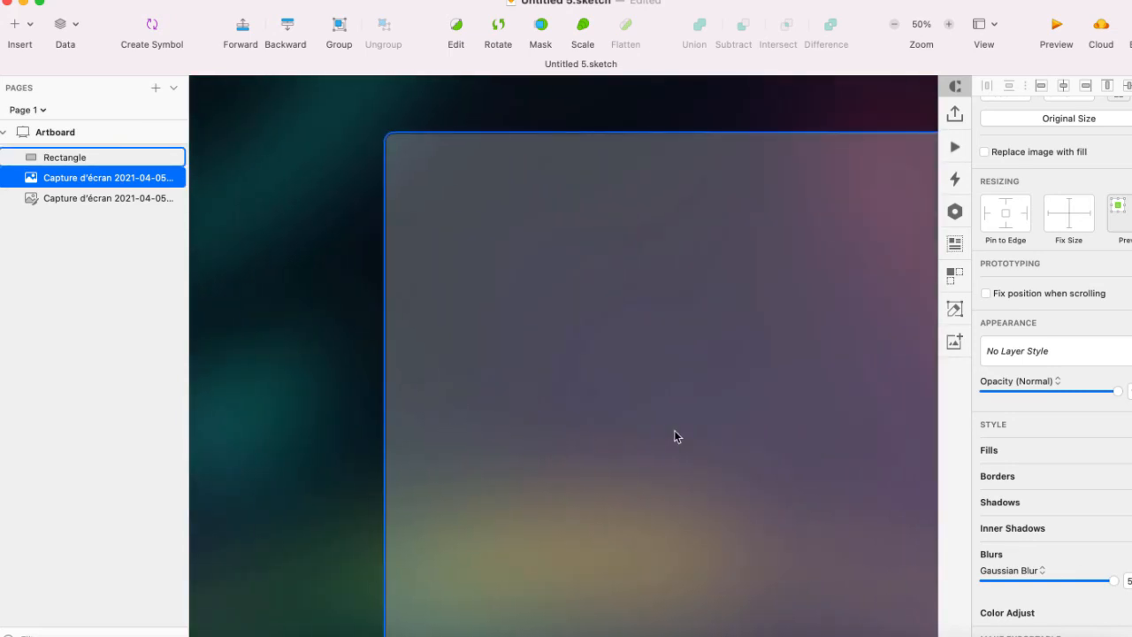
{"action": "scroll", "coordinate": [573, 376], "scroll_direction": "right", "scroll_amount": 5}
{"action": "scroll", "coordinate": [574, 376], "scroll_direction": "down", "scroll_amount": 1}
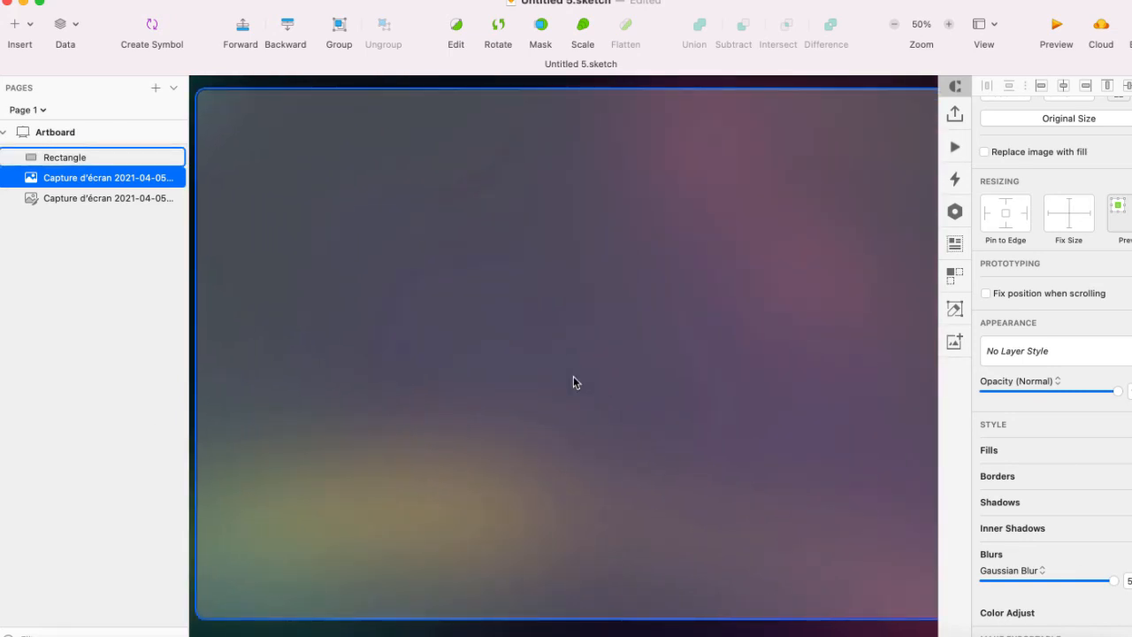
- Lighten the start stop of the rectangle's border gradient to pale blue 97B8D8
{"action": "key", "text": "super+minus"}
{"action": "left_click", "coordinate": [514, 302]}
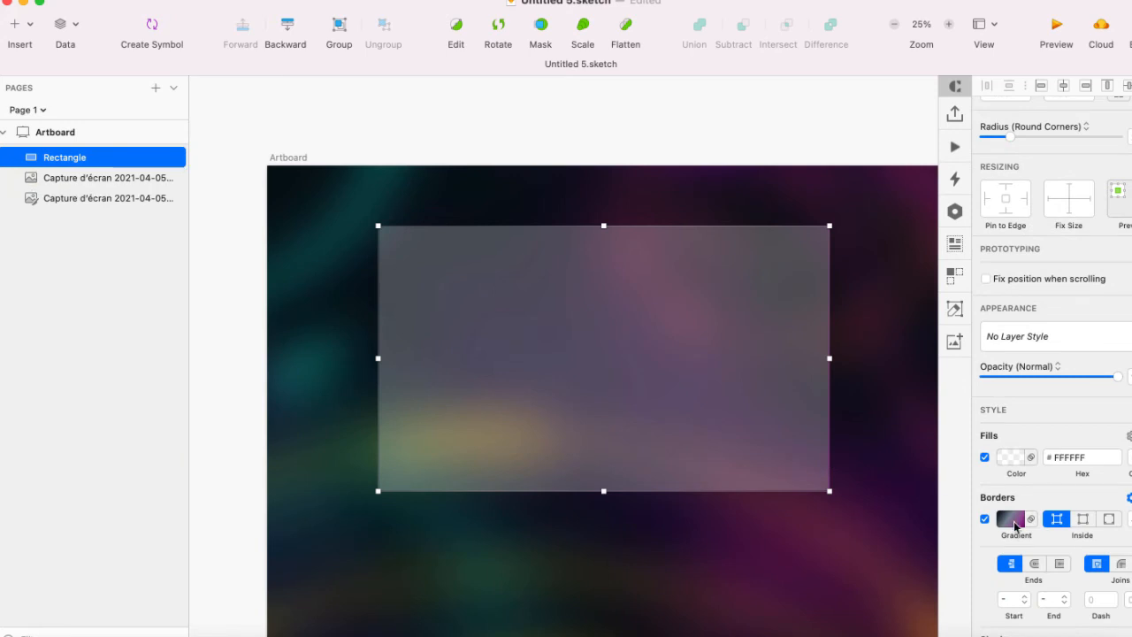
{"action": "left_click", "coordinate": [1016, 528]}
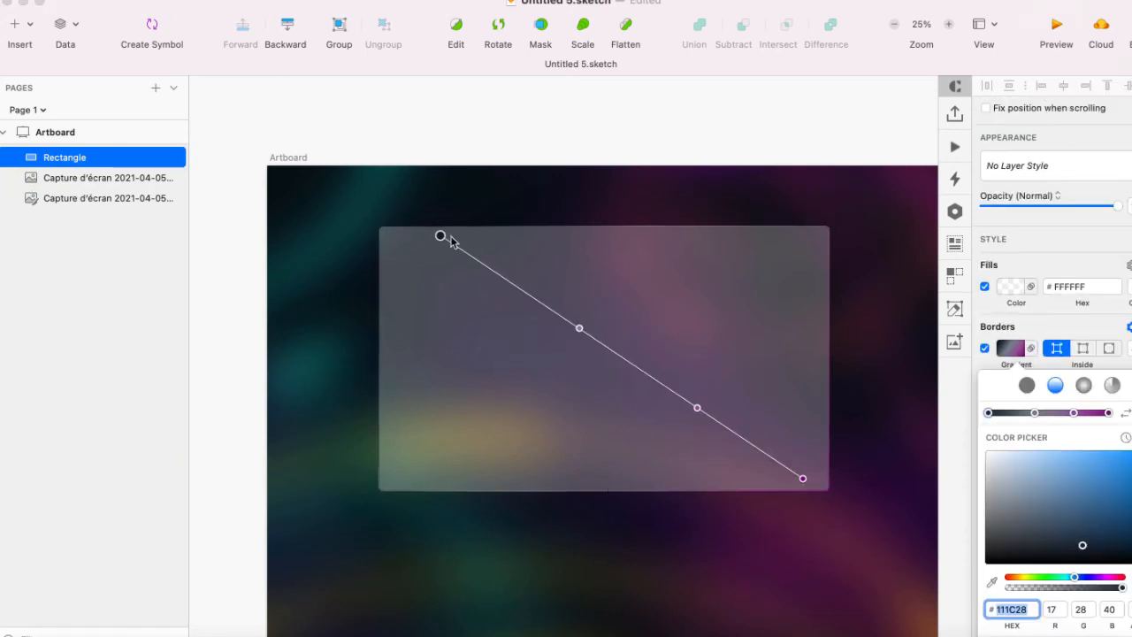
{"action": "left_click", "coordinate": [440, 237]}
{"action": "left_click_drag", "start_coordinate": [1084, 549], "coordinate": [1036, 469]}
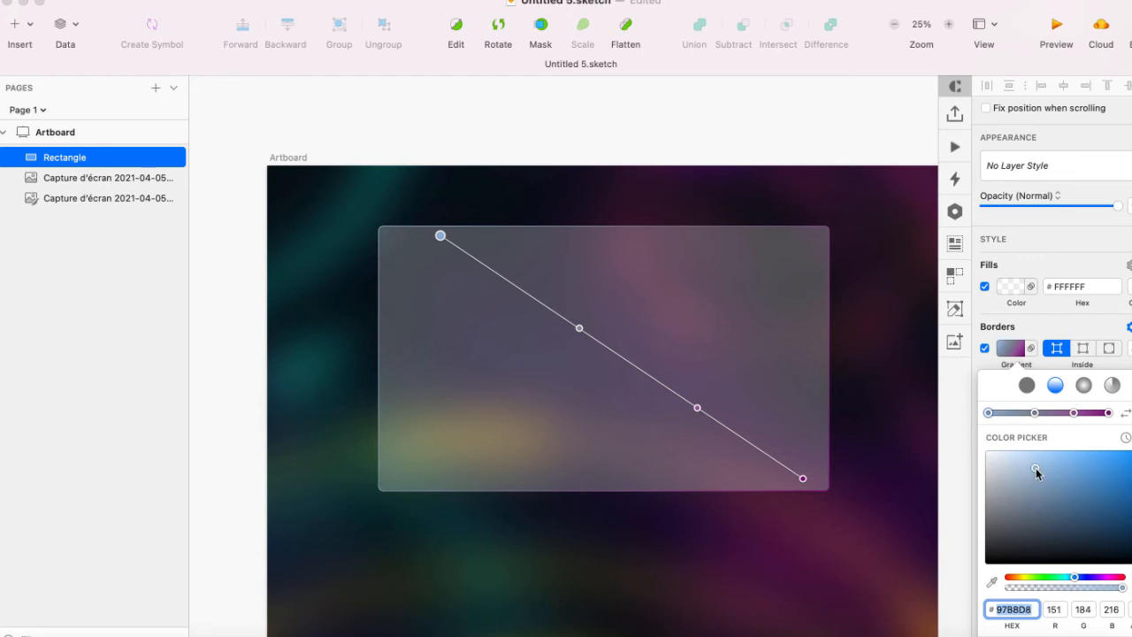
- Delete the grey intermediate stop from the border gradient and reselect its pale blue start stop
{"action": "left_click", "coordinate": [579, 329]}
{"action": "key", "text": "BackSpace"}
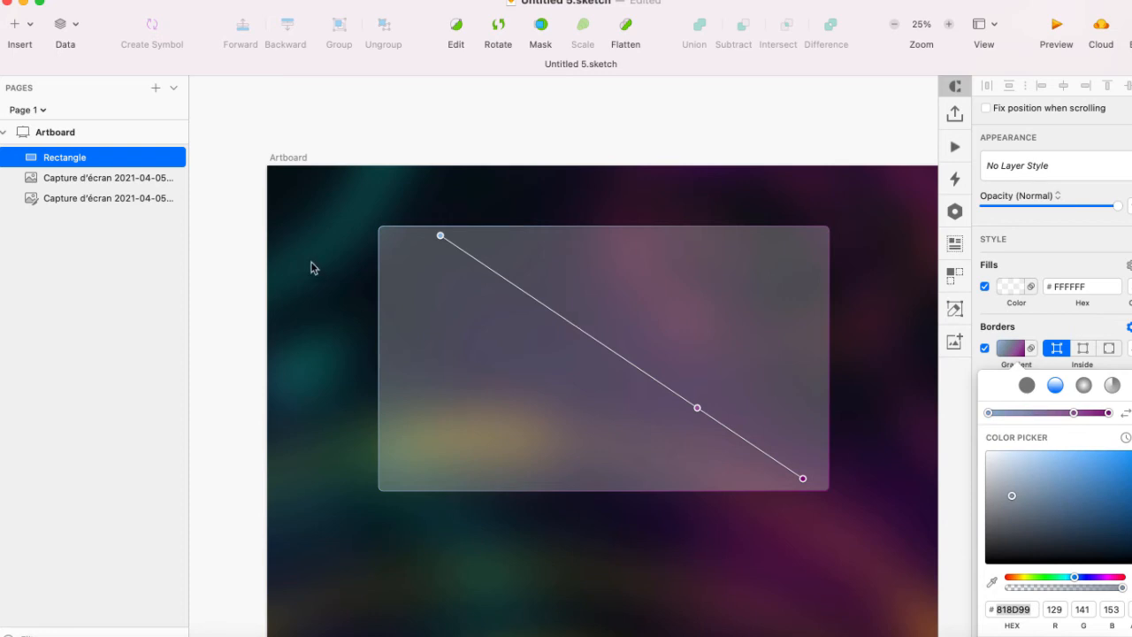
{"action": "left_click", "coordinate": [441, 236]}
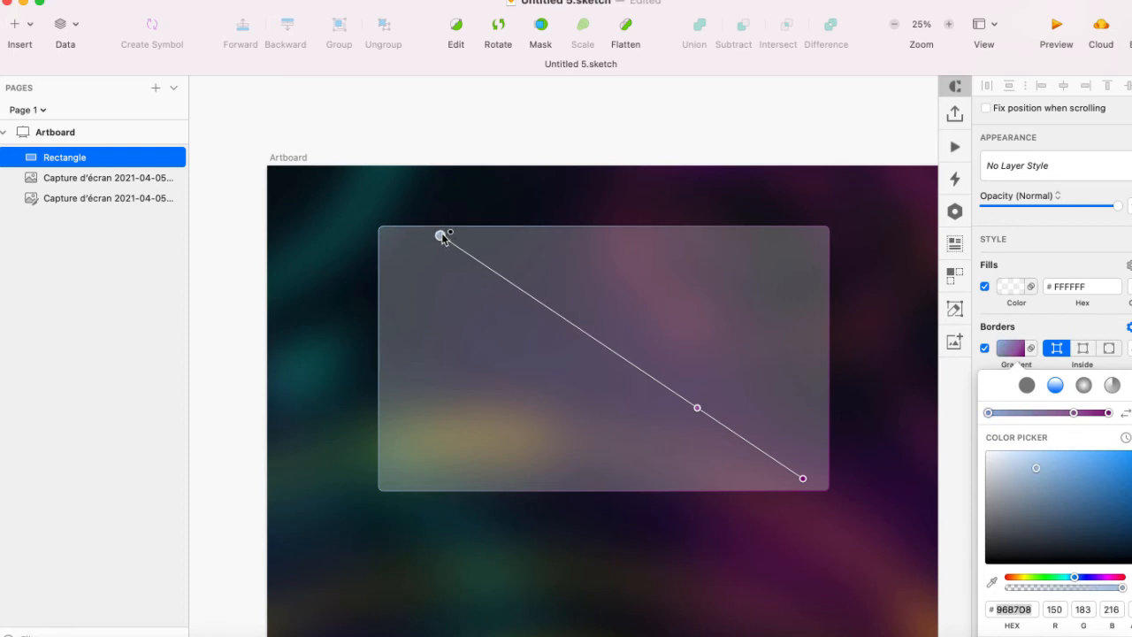
- Add an intermediate stop in the upper half of the rectangle's border gradient and colour it greyish lavender 9FA0C1
{"action": "left_click", "coordinate": [525, 292]}
{"action": "left_click_drag", "start_coordinate": [1025, 476], "coordinate": [1015, 481]}
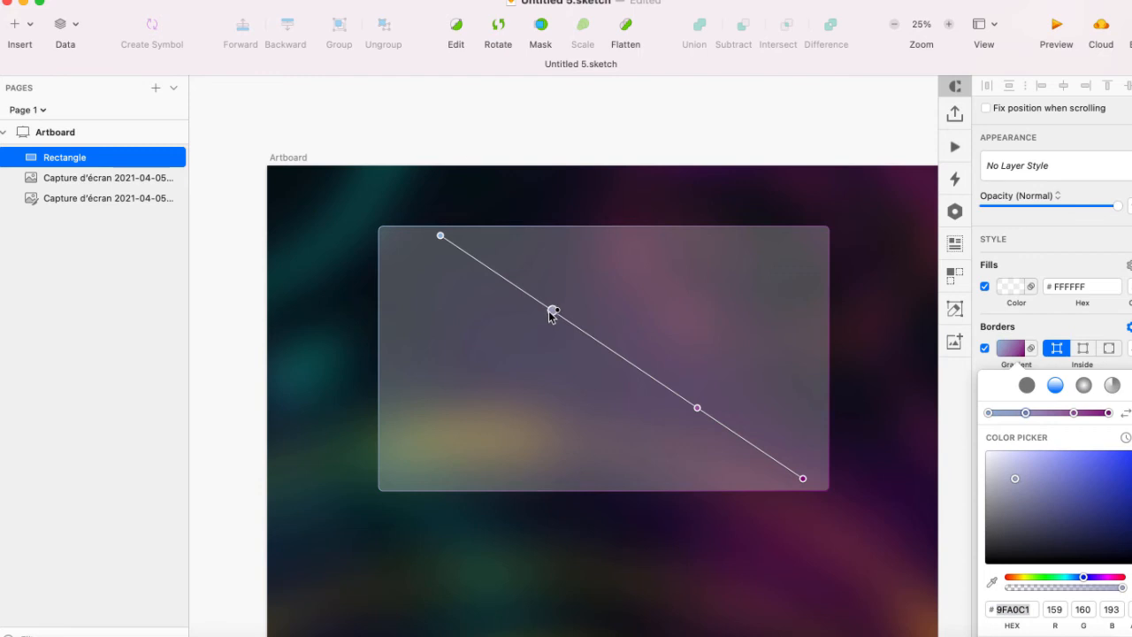
{"action": "left_click", "coordinate": [566, 543]}
- Examine the card's gradient border up close and the whole card against the blurred background
{"action": "scroll", "coordinate": [564, 537], "scroll_direction": "left", "scroll_amount": 5}
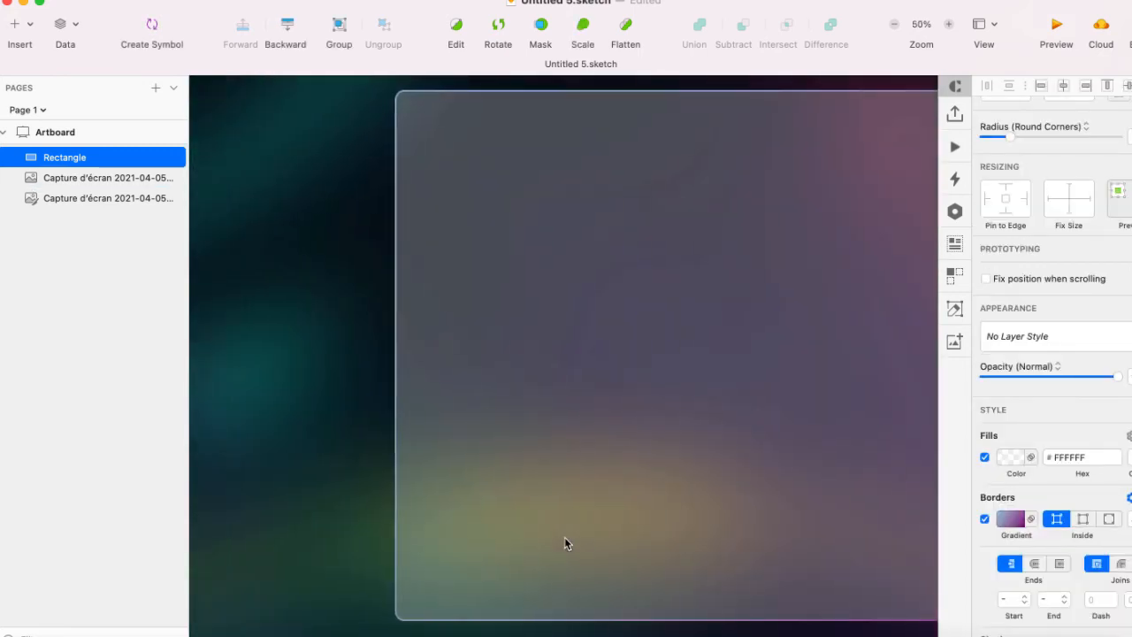
{"action": "left_click", "coordinate": [355, 395]}
{"action": "key", "text": "super+minus"}
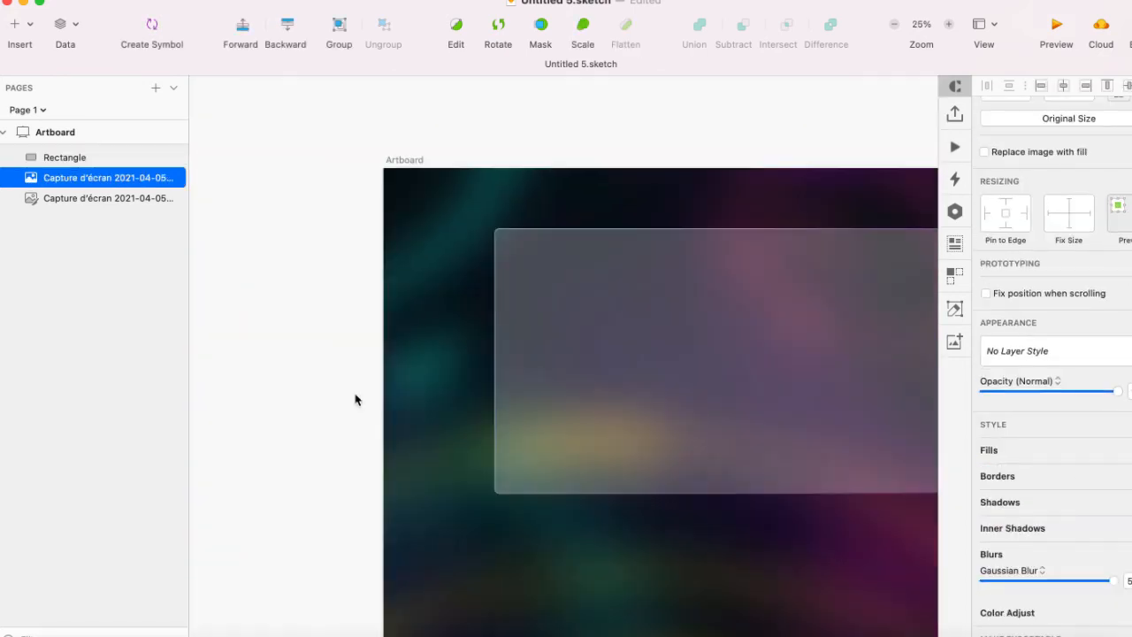
{"action": "left_click", "coordinate": [628, 567]}
{"action": "scroll", "coordinate": [628, 567], "scroll_direction": "right", "scroll_amount": 5}
{"action": "key", "text": "super+minus"}
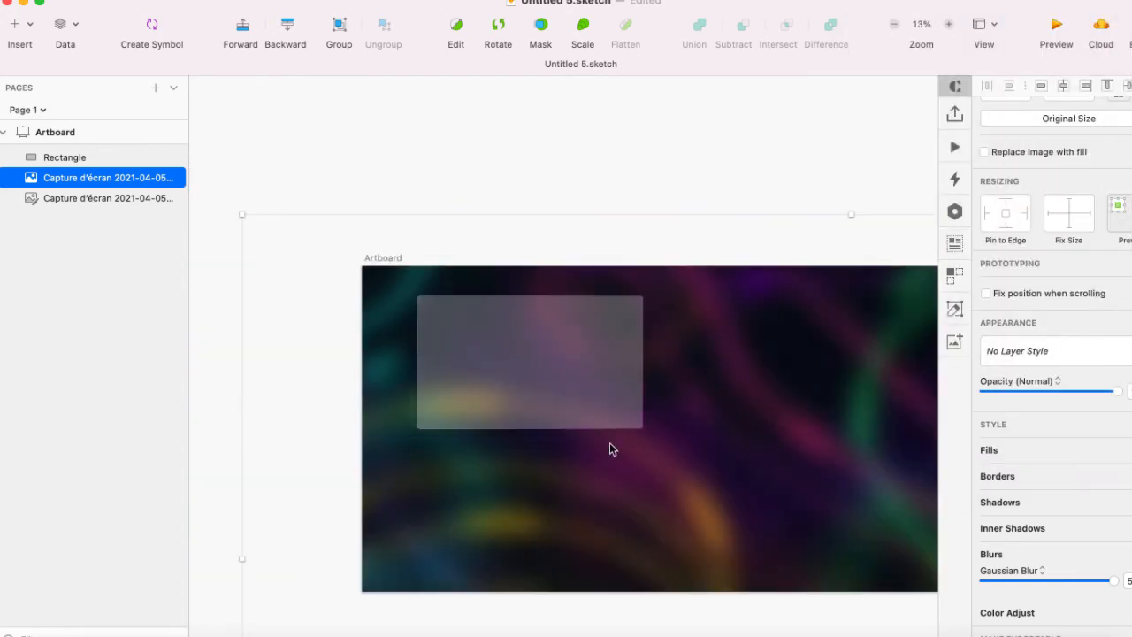
{"action": "scroll", "coordinate": [612, 469], "scroll_direction": "up", "scroll_amount": 2}
{"action": "key", "text": "super+plus"}
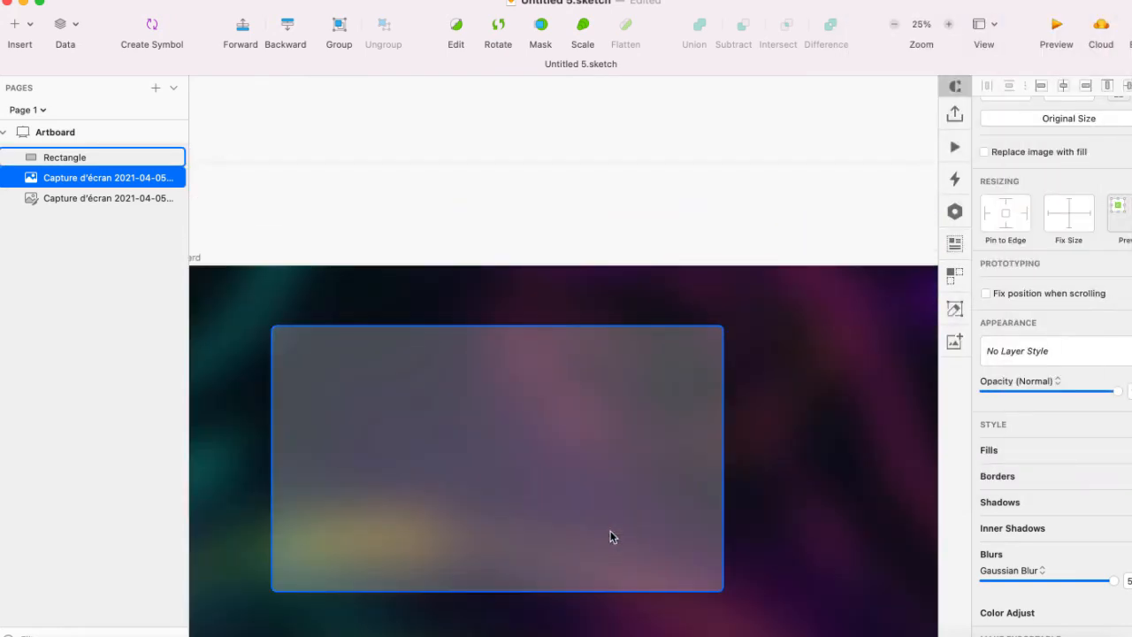
- Add a shadow to the rectangle, sample its colour from the purple background near the lower-right corner, and darken it to 310B2B
{"action": "left_click", "coordinate": [655, 416]}
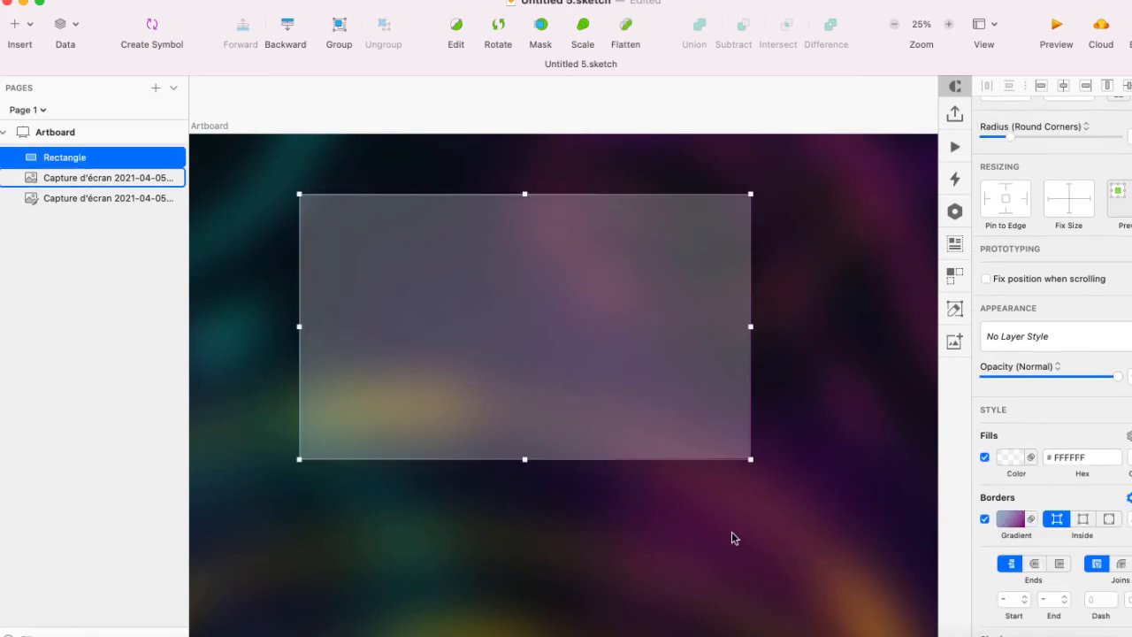
{"action": "scroll", "coordinate": [734, 536], "scroll_direction": "right", "scroll_amount": 3}
{"action": "scroll", "coordinate": [983, 544], "scroll_direction": "down", "scroll_amount": 3}
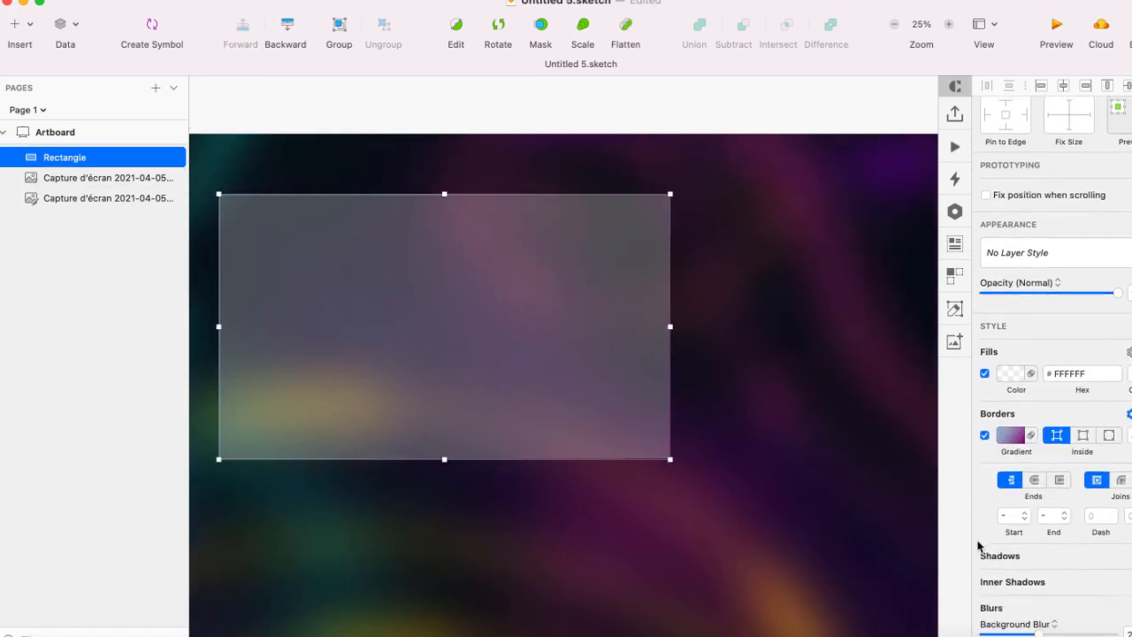
{"action": "left_click", "coordinate": [1052, 556]}
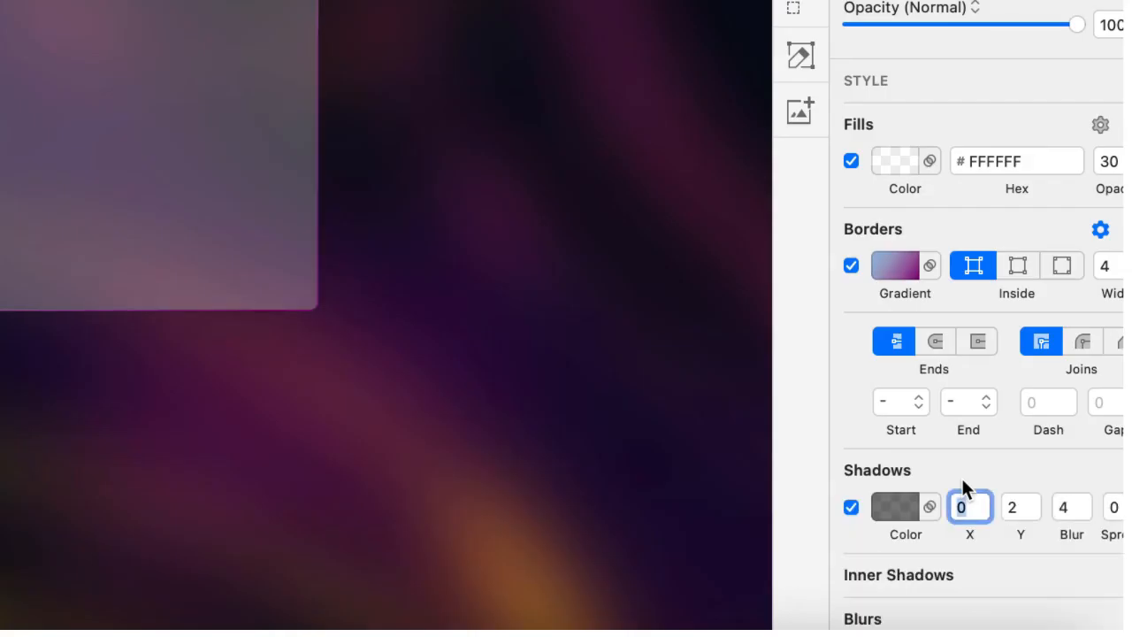
{"action": "left_click", "coordinate": [903, 513]}
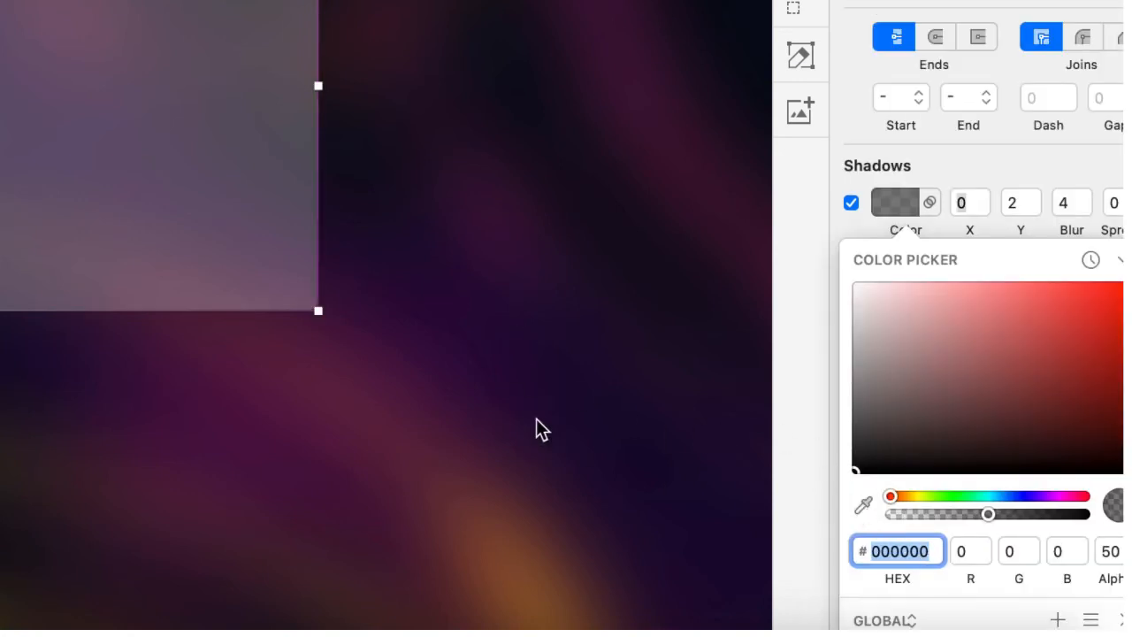
{"action": "left_click", "coordinate": [866, 504]}
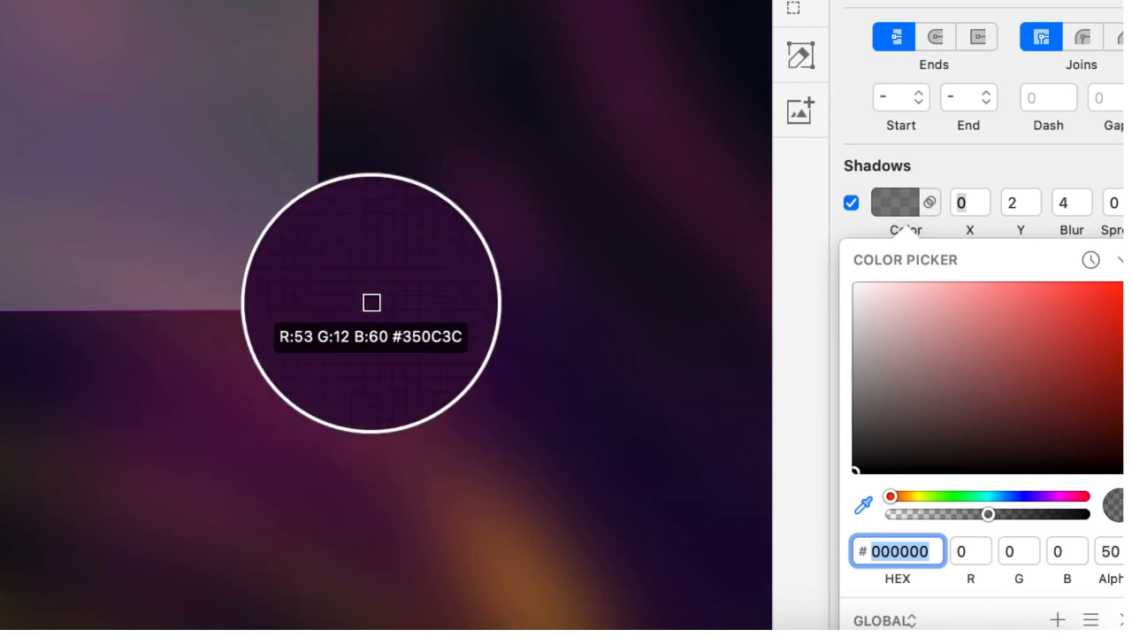
{"action": "left_click", "coordinate": [374, 346]}
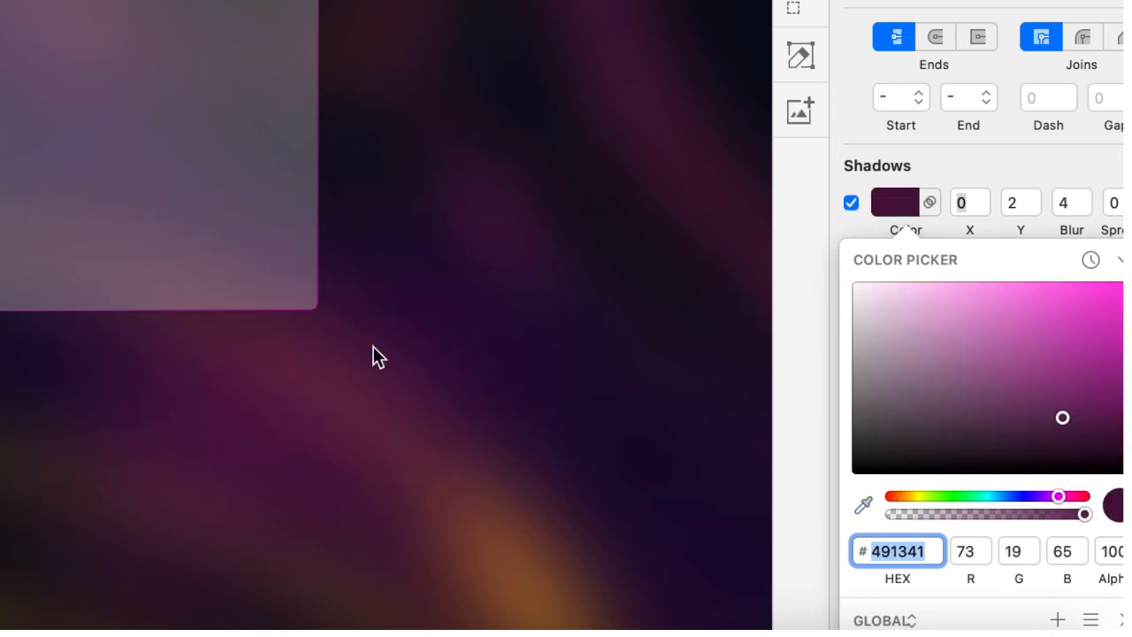
{"action": "left_click_drag", "start_coordinate": [1066, 422], "coordinate": [1074, 440]}
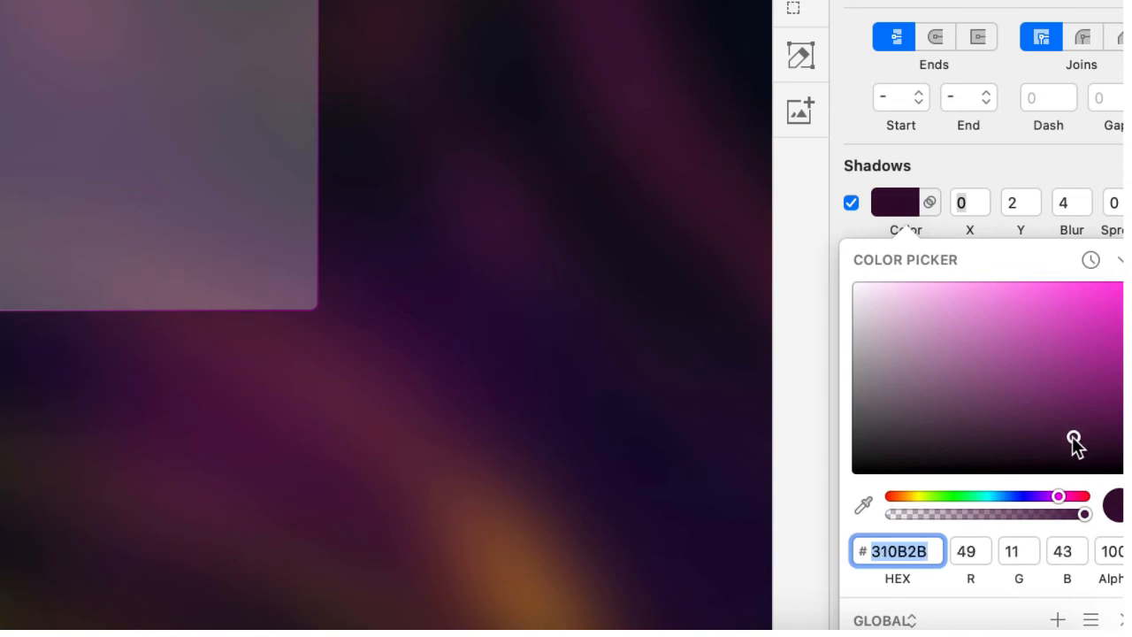
{"action": "left_click", "coordinate": [844, 232]}
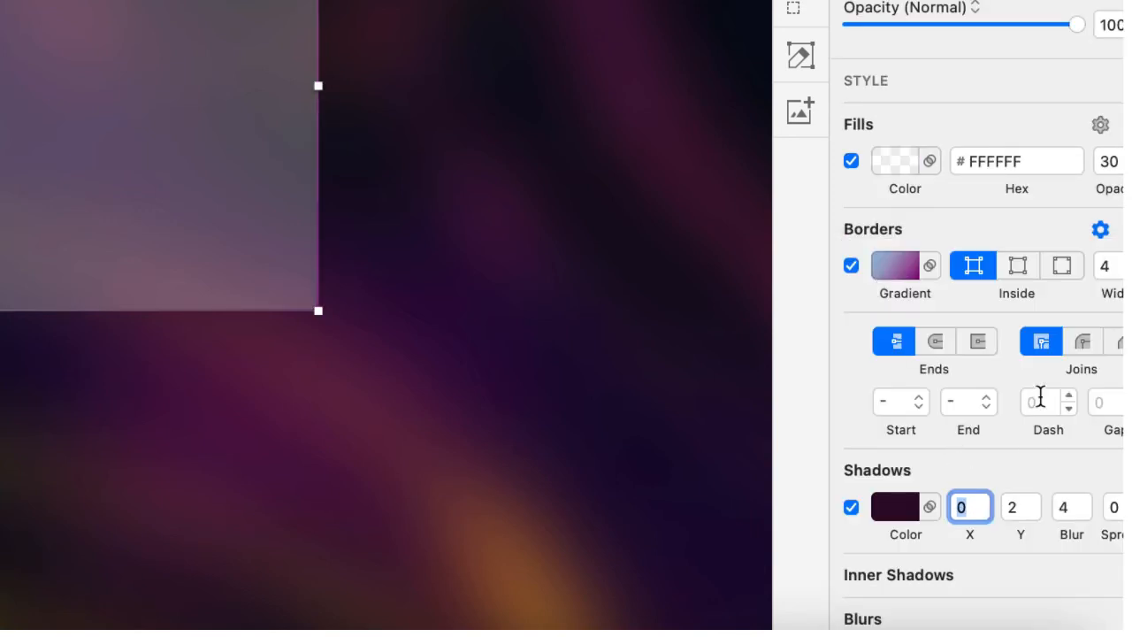
- Set the rectangle's shadow to a Y offset of 4 and a blur of 25
{"action": "left_click", "coordinate": [1021, 512]}
{"action": "type", "text": "4"}
{"action": "left_click", "coordinate": [1084, 514]}
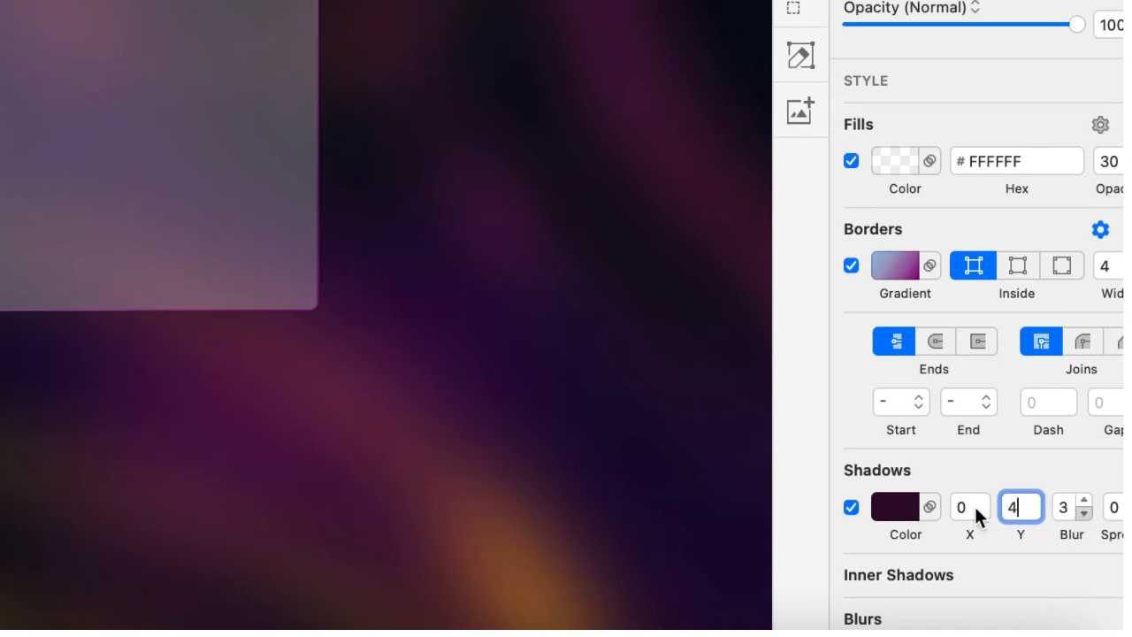
{"action": "key", "text": "Tab"}
{"action": "type", "text": "2"}
{"action": "key", "text": "Return"}
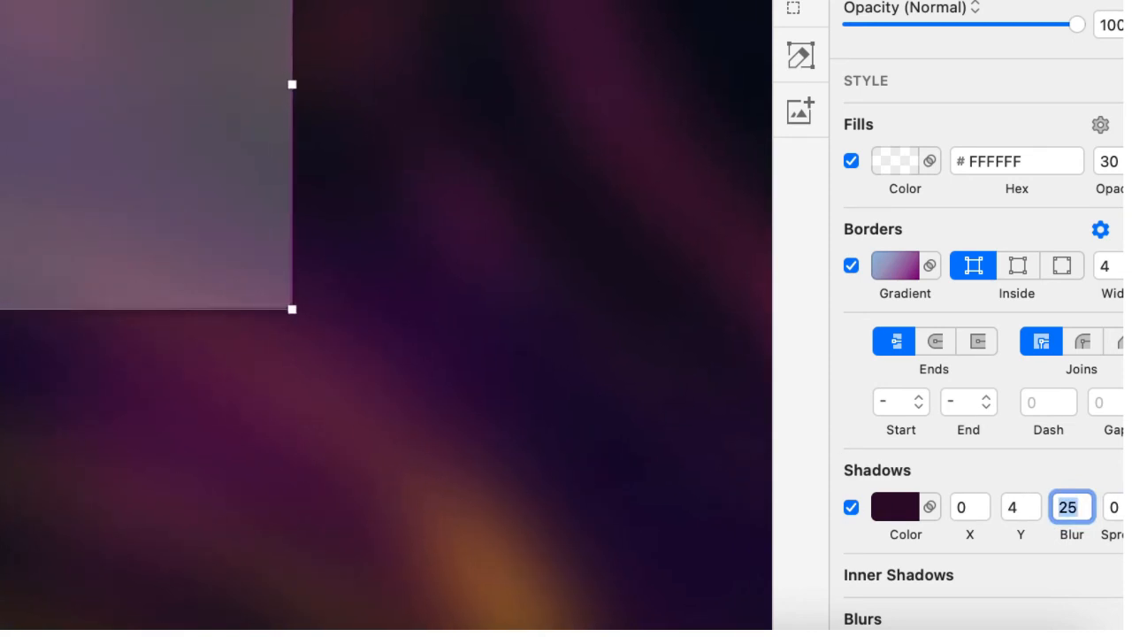
{"action": "left_click", "coordinate": [1116, 508]}
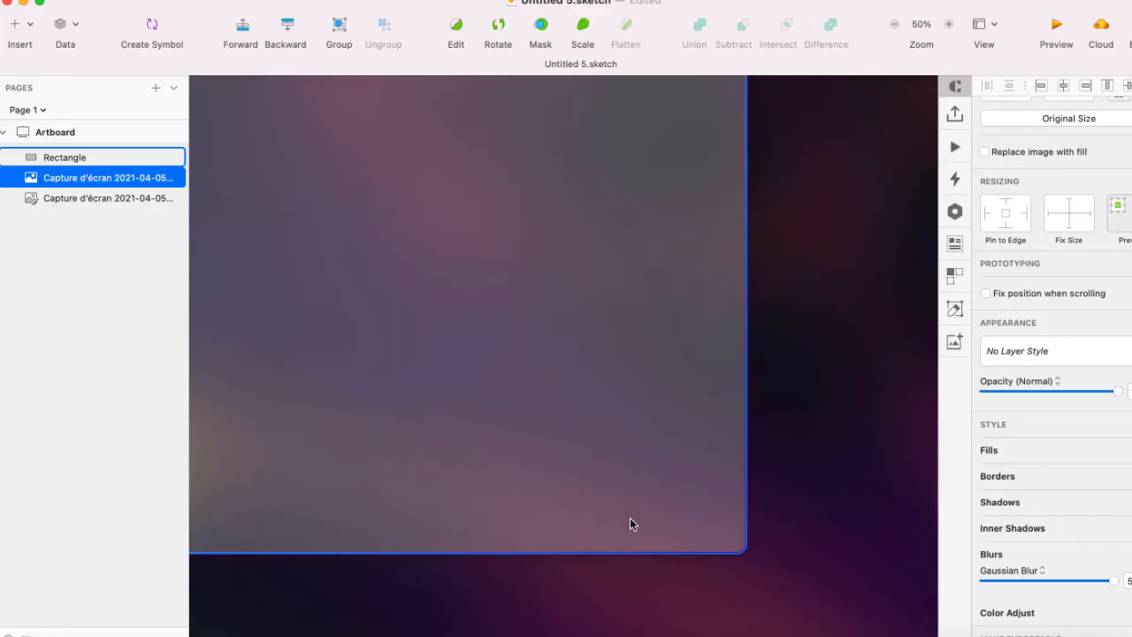
- Examine the card's shadow and gradient border as a whole and up close, from the upper-left corner round to the lower-right one
{"action": "key", "text": "super+minus"}
{"action": "scroll", "coordinate": [635, 524], "scroll_direction": "left", "scroll_amount": 3}
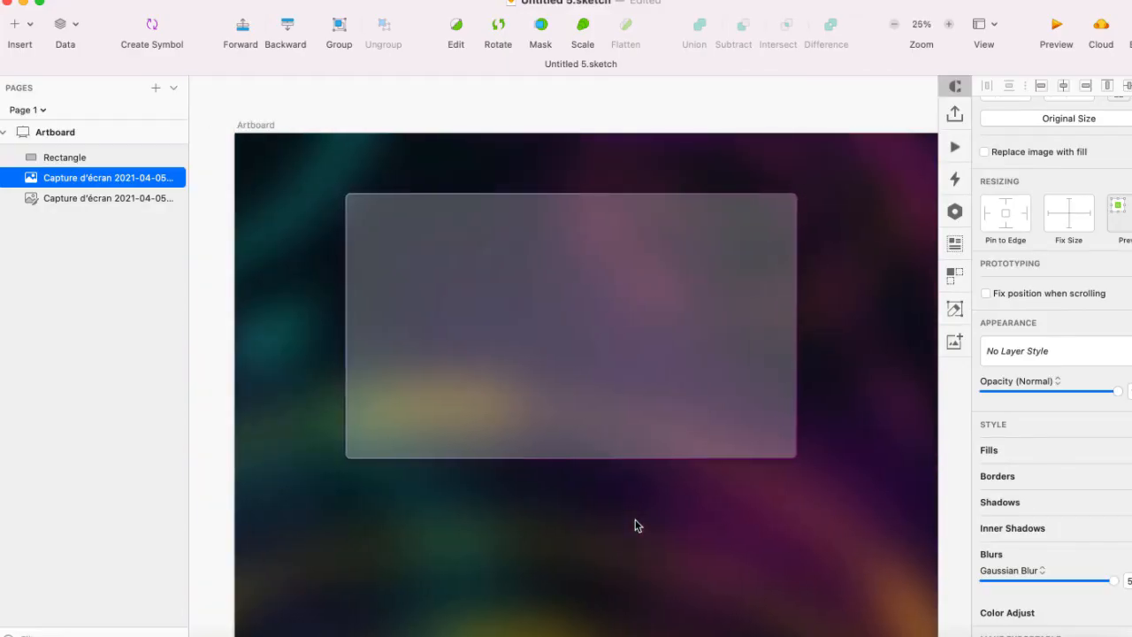
{"action": "key", "text": "super+minus"}
{"action": "left_click", "coordinate": [599, 361]}
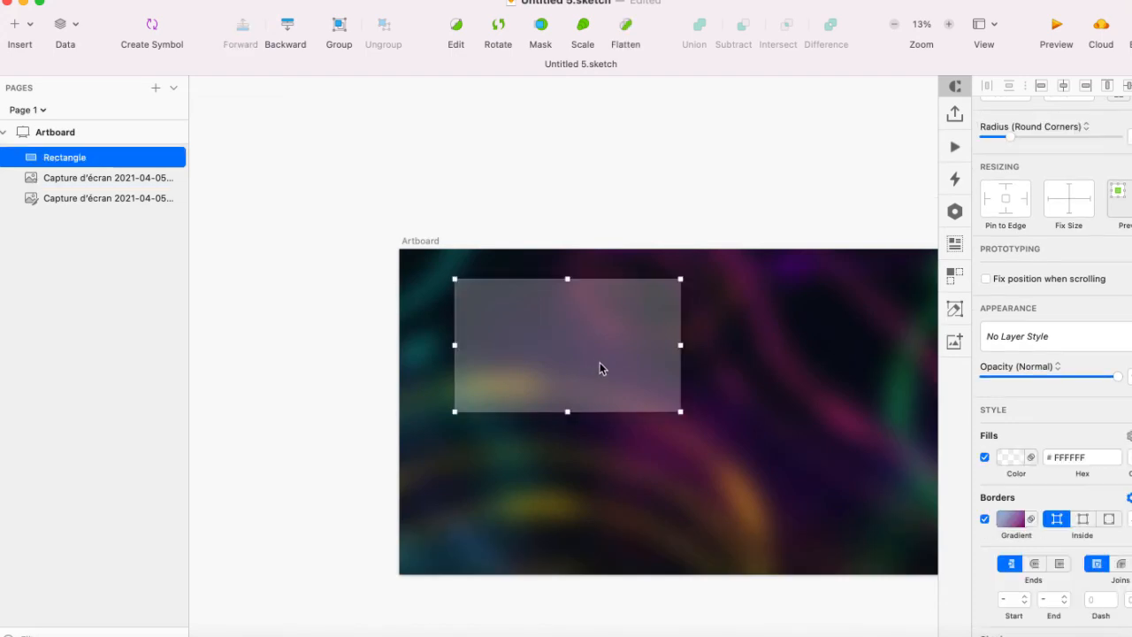
{"action": "key", "text": "super+plus"}
{"action": "key", "text": "super+plus"}
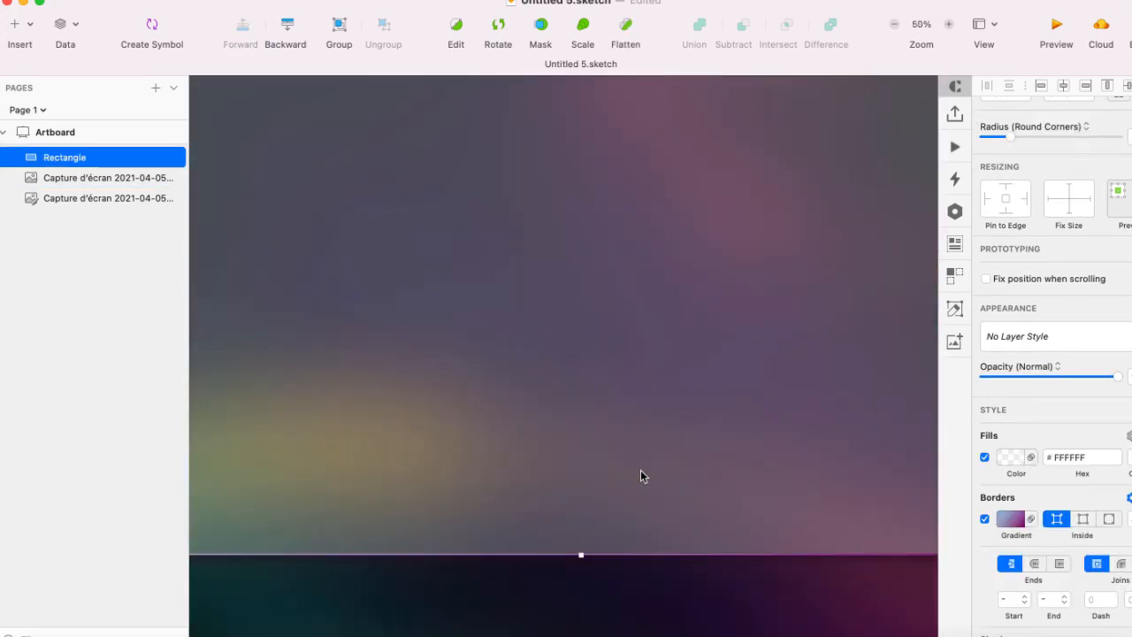
{"action": "scroll", "coordinate": [642, 470], "scroll_direction": "left", "scroll_amount": 4}
{"action": "scroll", "coordinate": [433, 440], "scroll_direction": "left", "scroll_amount": 2}
{"action": "left_click", "coordinate": [433, 440]}
{"action": "scroll", "coordinate": [432, 440], "scroll_direction": "up", "scroll_amount": 3}
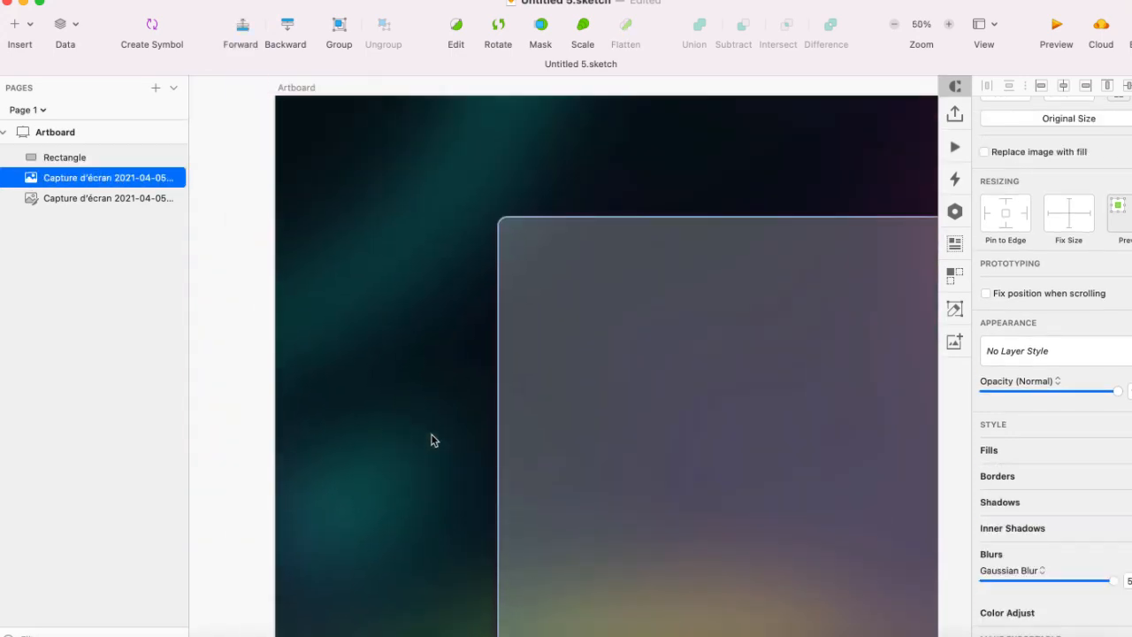
{"action": "scroll", "coordinate": [432, 440], "scroll_direction": "right", "scroll_amount": 1}
{"action": "scroll", "coordinate": [433, 440], "scroll_direction": "right", "scroll_amount": 5}
{"action": "scroll", "coordinate": [433, 439], "scroll_direction": "up", "scroll_amount": 2}
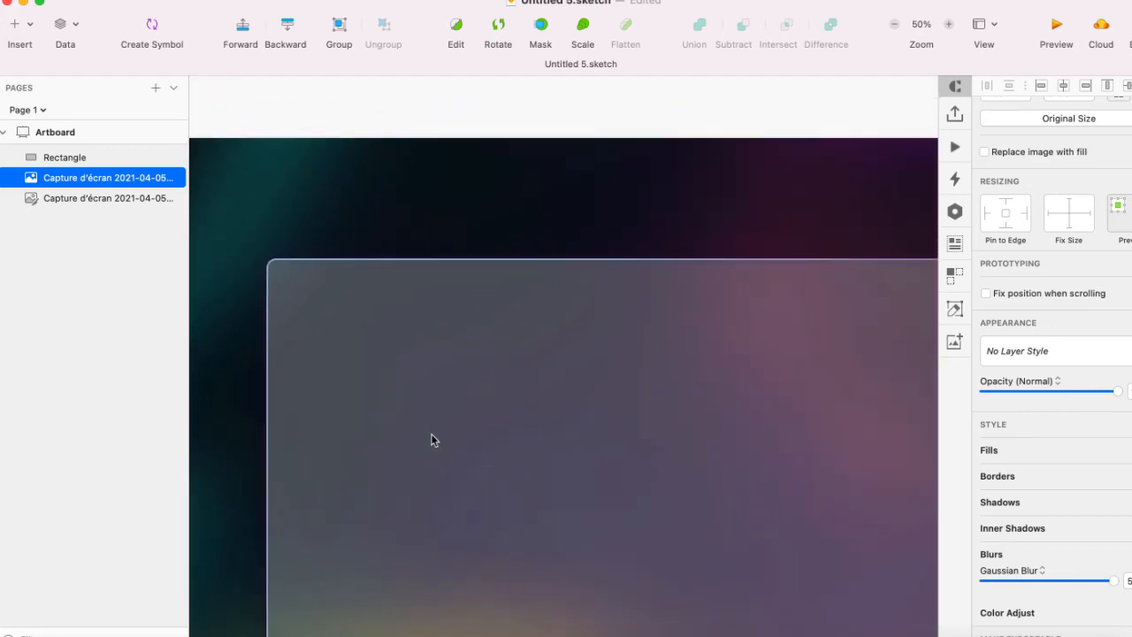
{"action": "scroll", "coordinate": [431, 440], "scroll_direction": "right", "scroll_amount": 5}
{"action": "scroll", "coordinate": [431, 440], "scroll_direction": "down", "scroll_amount": 3}
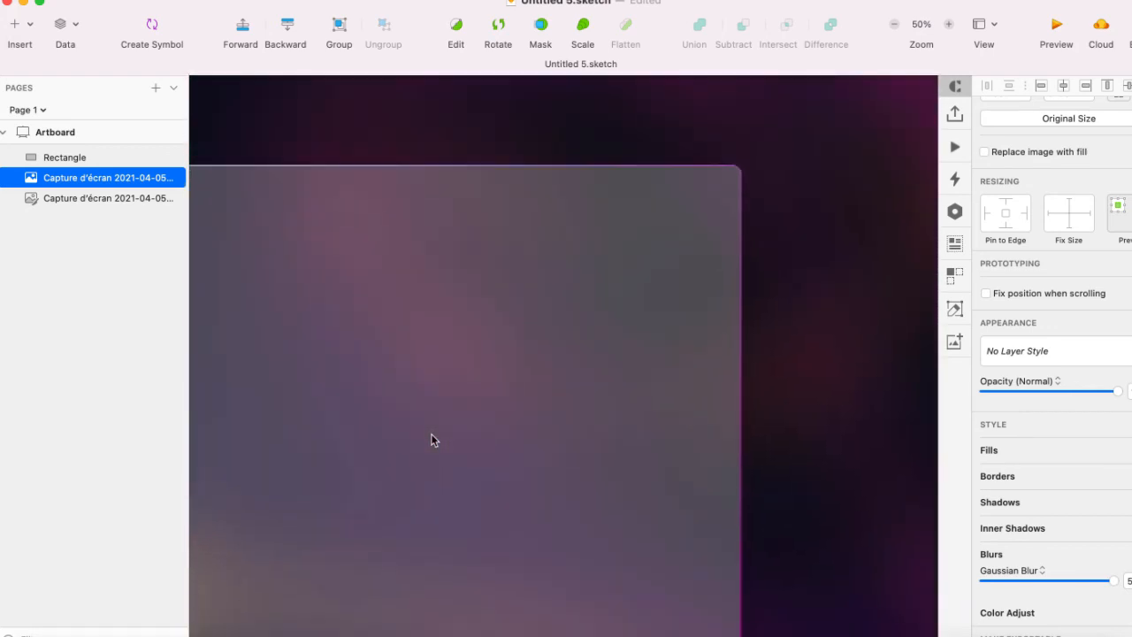
{"action": "scroll", "coordinate": [431, 440], "scroll_direction": "left", "scroll_amount": 2}
{"action": "scroll", "coordinate": [430, 440], "scroll_direction": "down", "scroll_amount": 2}
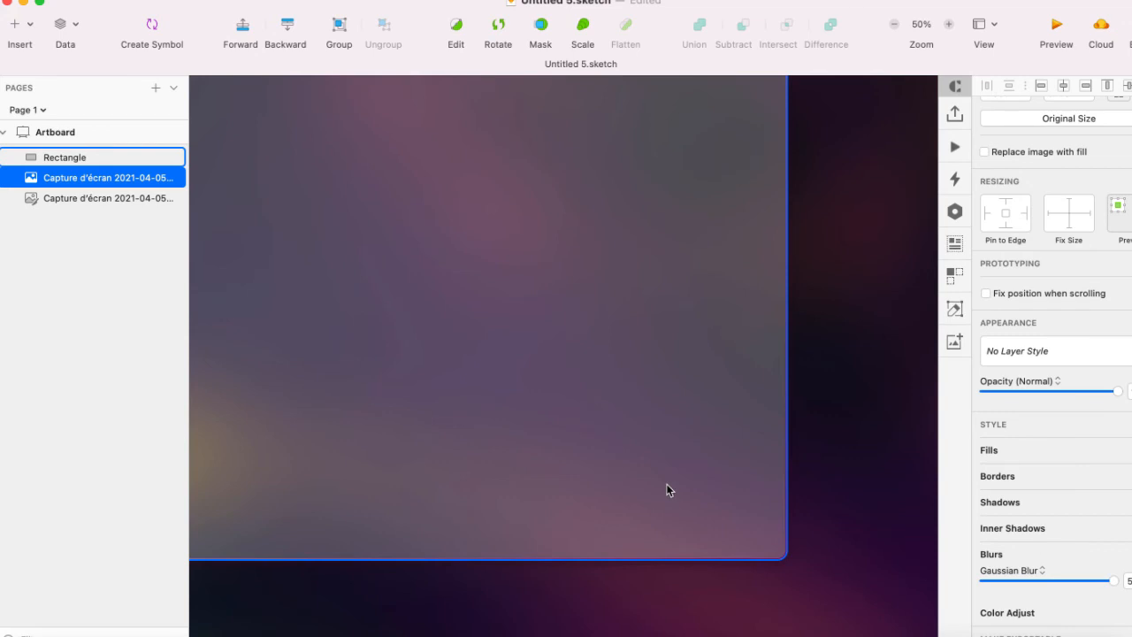
{"action": "key", "text": "super+minus"}
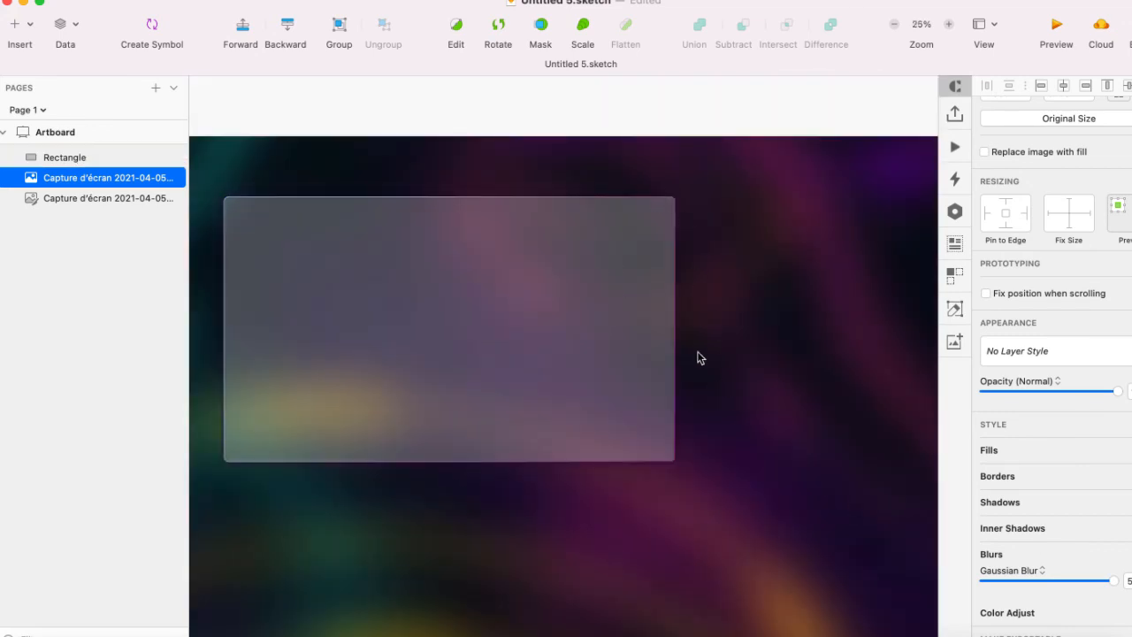
{"action": "key", "text": "super+plus"}
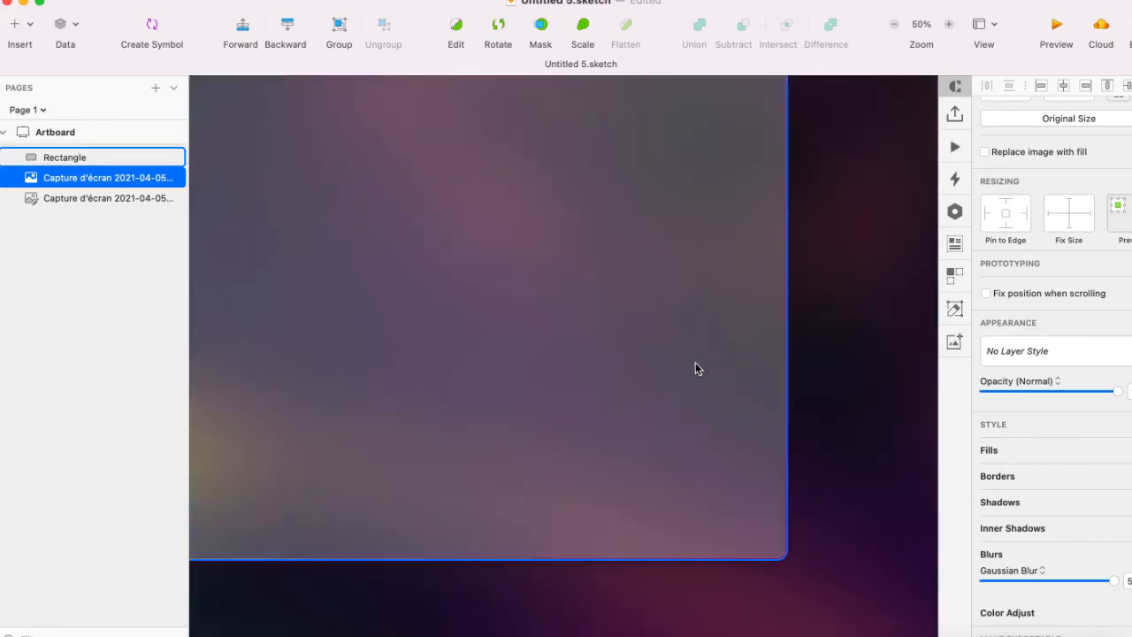
- Reopen the rectangle's border gradient and shift both intermediate stops closer to its purple end
{"action": "left_click", "coordinate": [641, 417]}
{"action": "left_click", "coordinate": [1009, 519]}
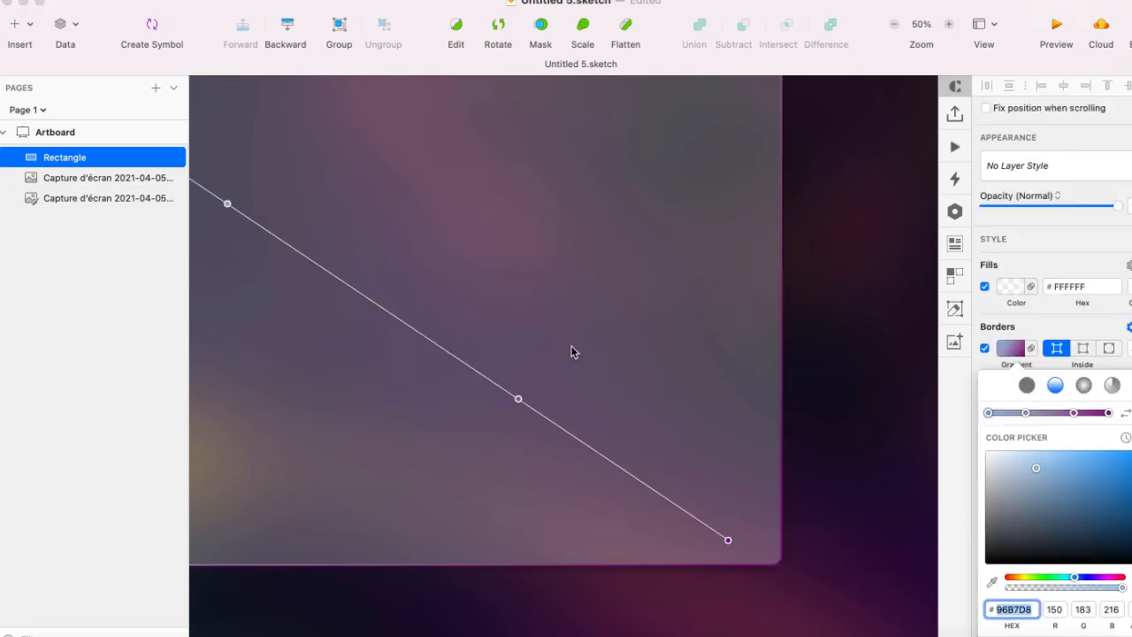
{"action": "key", "text": "super+minus"}
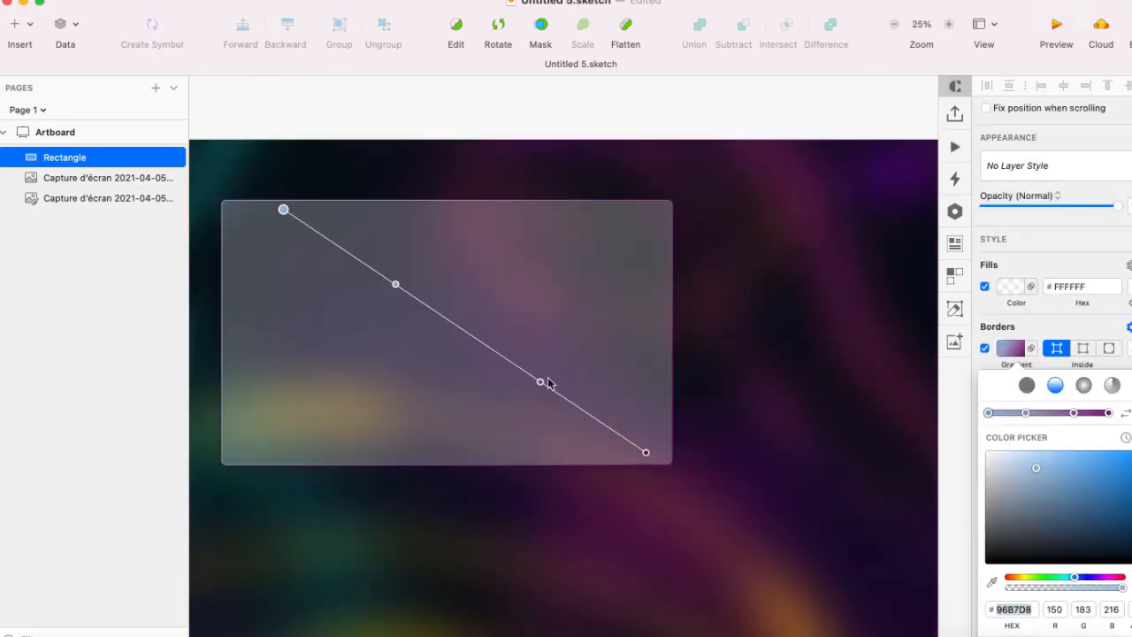
{"action": "left_click_drag", "start_coordinate": [540, 384], "coordinate": [586, 412]}
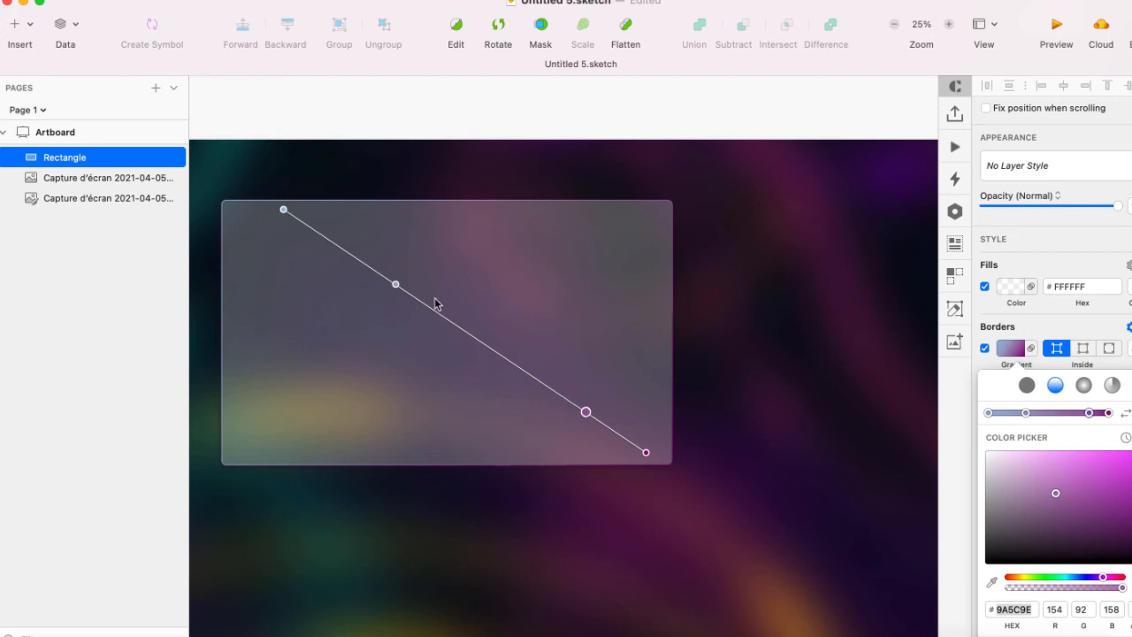
{"action": "left_click_drag", "start_coordinate": [395, 286], "coordinate": [486, 338]}
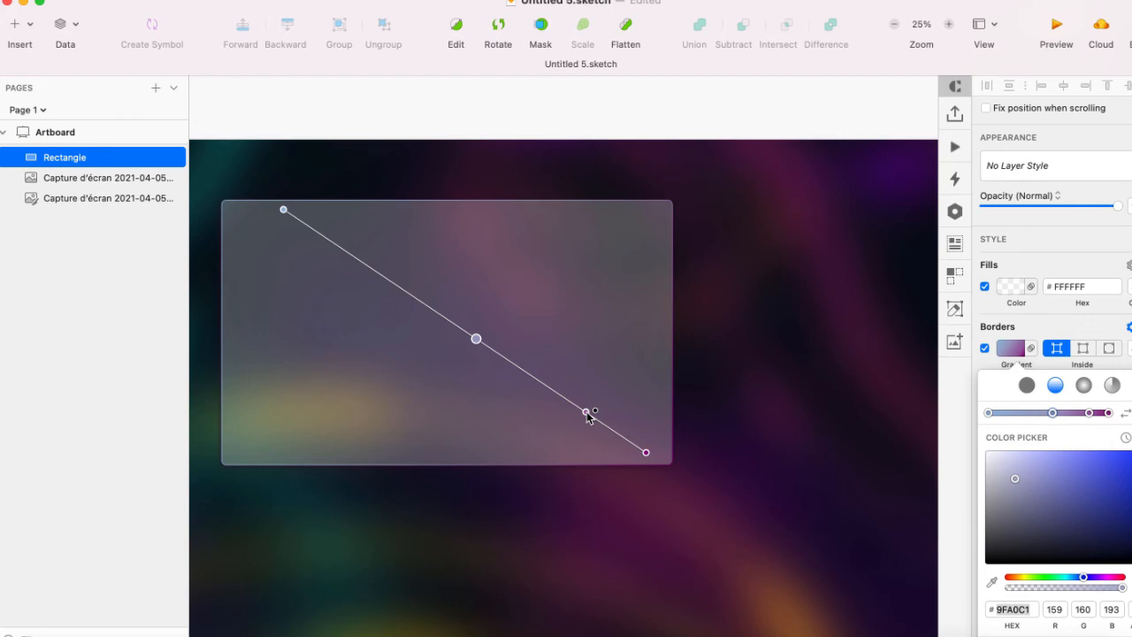
- Move the border gradient's purple end stop inward along the card's lower edge and pull the purple intermediate stop back towards the start
{"action": "left_click_drag", "start_coordinate": [650, 455], "coordinate": [557, 456]}
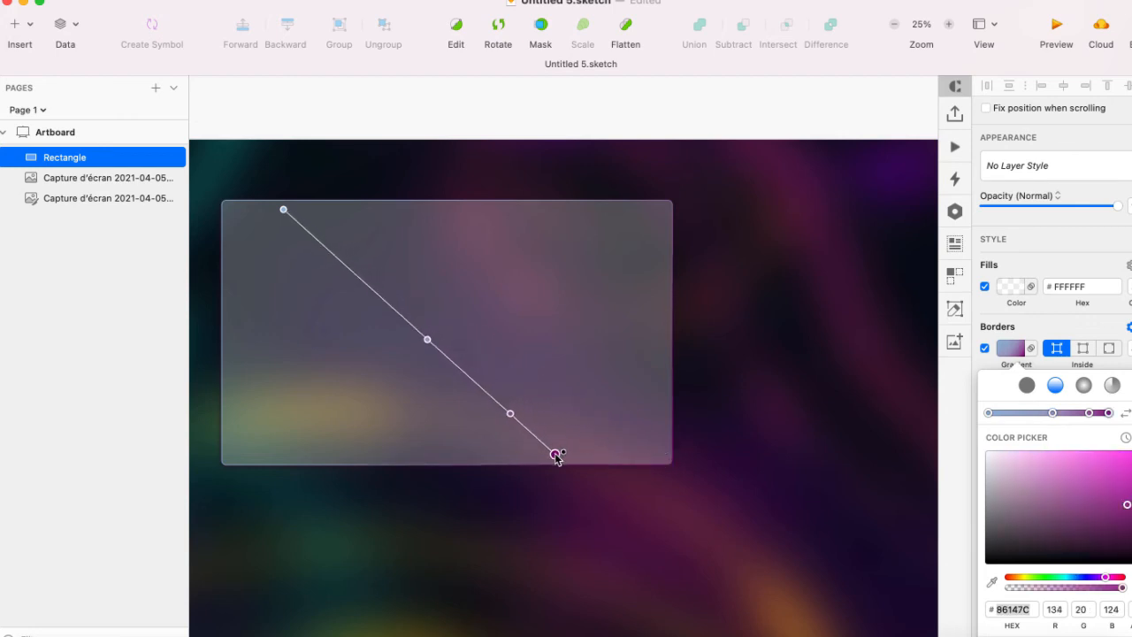
{"action": "left_click_drag", "start_coordinate": [510, 413], "coordinate": [492, 397]}
{"action": "left_click", "coordinate": [427, 339]}
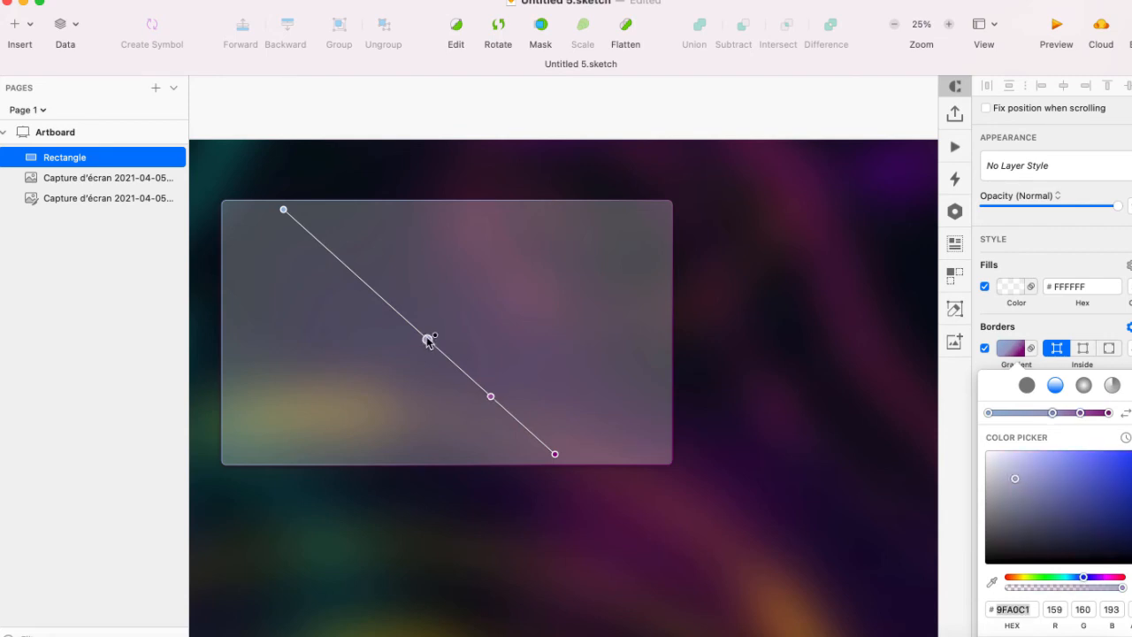
- Steepen the border gradient by moving its pale blue start stop inward near the card's upper edge, and shift both intermediate stops towards it
{"action": "left_click_drag", "start_coordinate": [284, 210], "coordinate": [390, 220]}
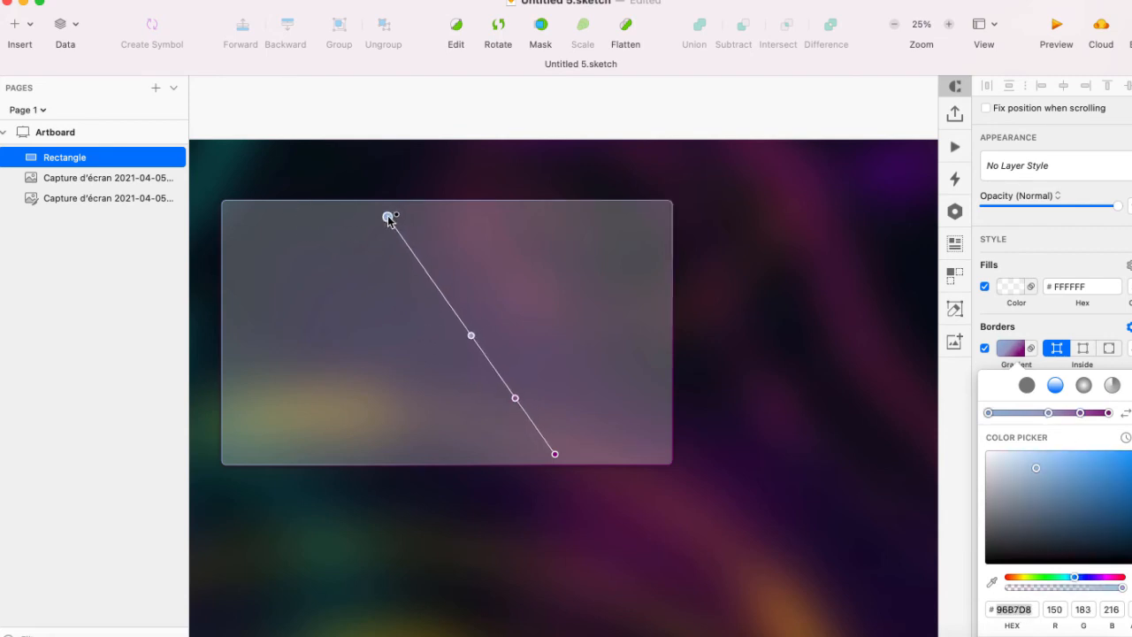
{"action": "left_click_drag", "start_coordinate": [556, 456], "coordinate": [550, 454]}
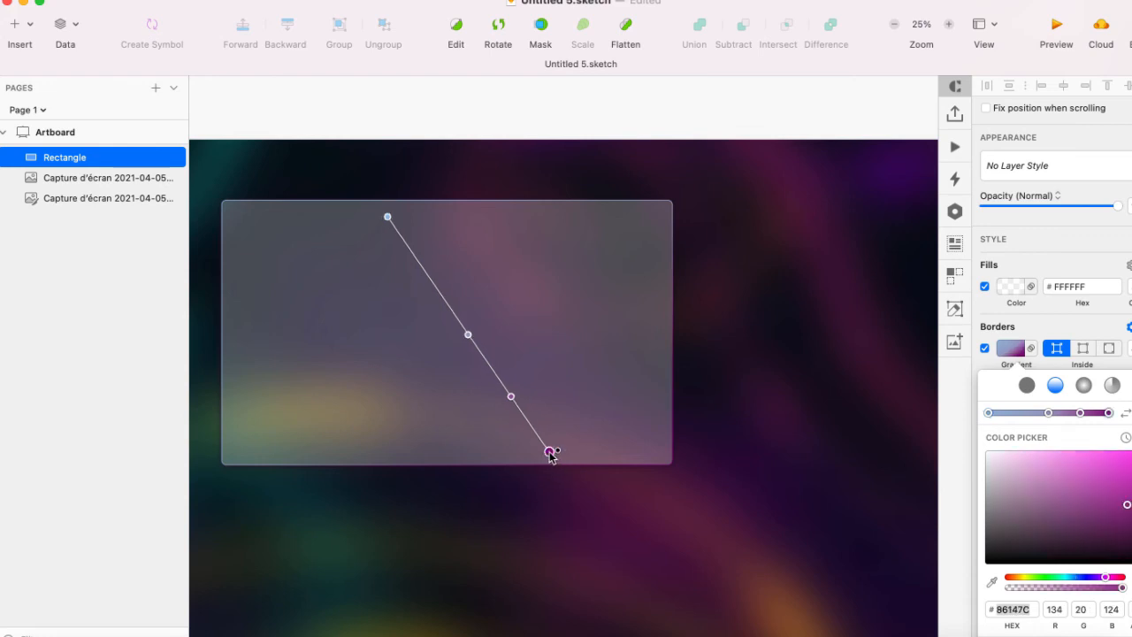
{"action": "left_click_drag", "start_coordinate": [469, 336], "coordinate": [447, 304]}
{"action": "left_click_drag", "start_coordinate": [511, 396], "coordinate": [503, 385]}
{"action": "left_click", "coordinate": [569, 537]}
{"action": "key", "text": "super+minus"}
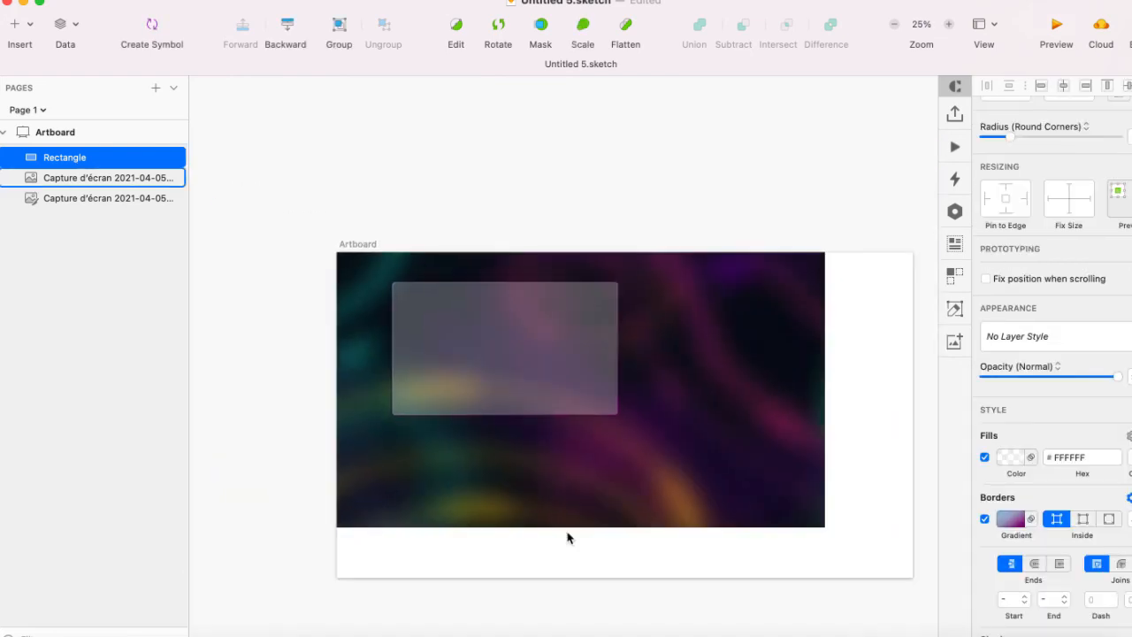
{"action": "scroll", "coordinate": [581, 531], "scroll_direction": "up", "scroll_amount": 2}
{"action": "left_click", "coordinate": [581, 531]}
{"action": "key", "text": "super+plus"}
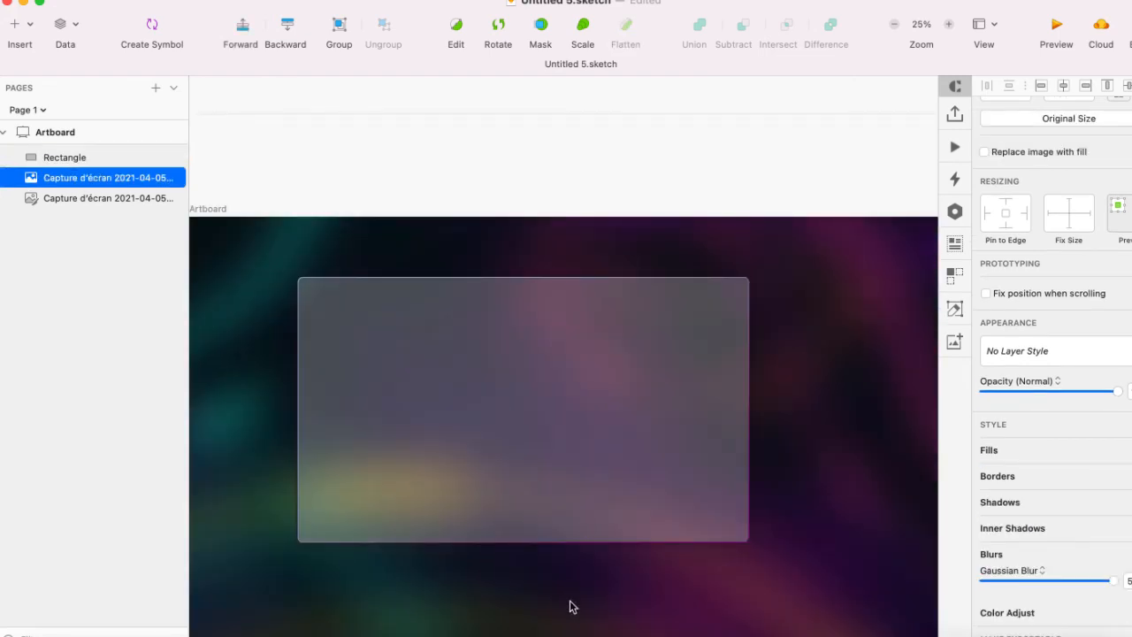
- Duplicate the glass card and place the copy in the right half of the artboard, level with the original
{"action": "key", "text": "super+minus"}
{"action": "left_click", "coordinate": [637, 427]}
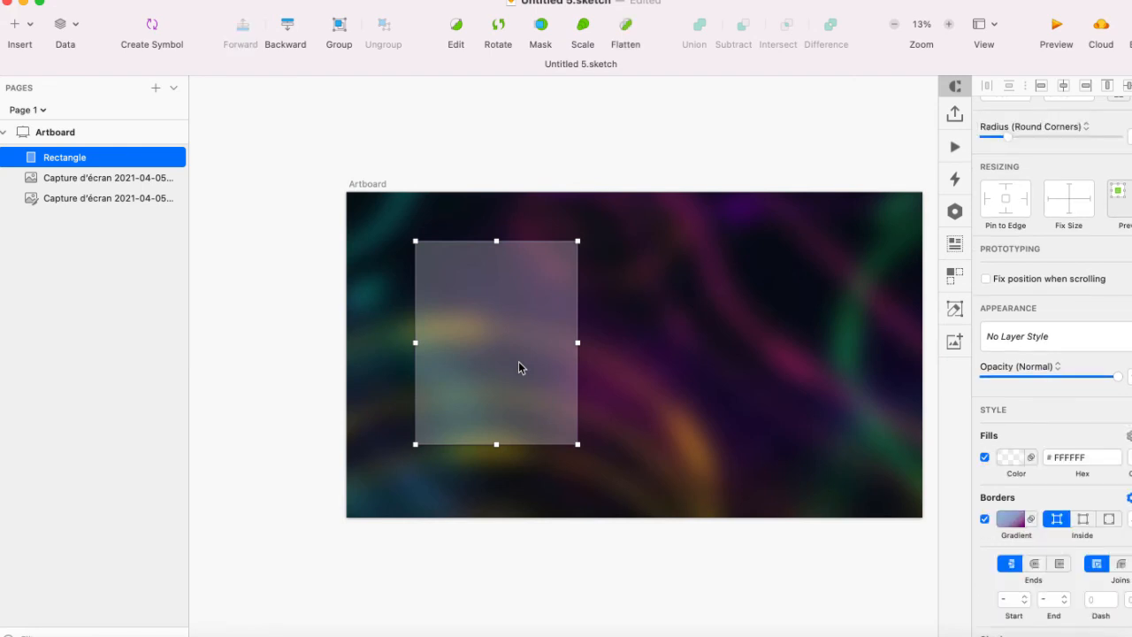
{"action": "left_click_drag", "start_coordinate": [525, 366], "coordinate": [788, 359]}
{"action": "left_click", "coordinate": [741, 485]}
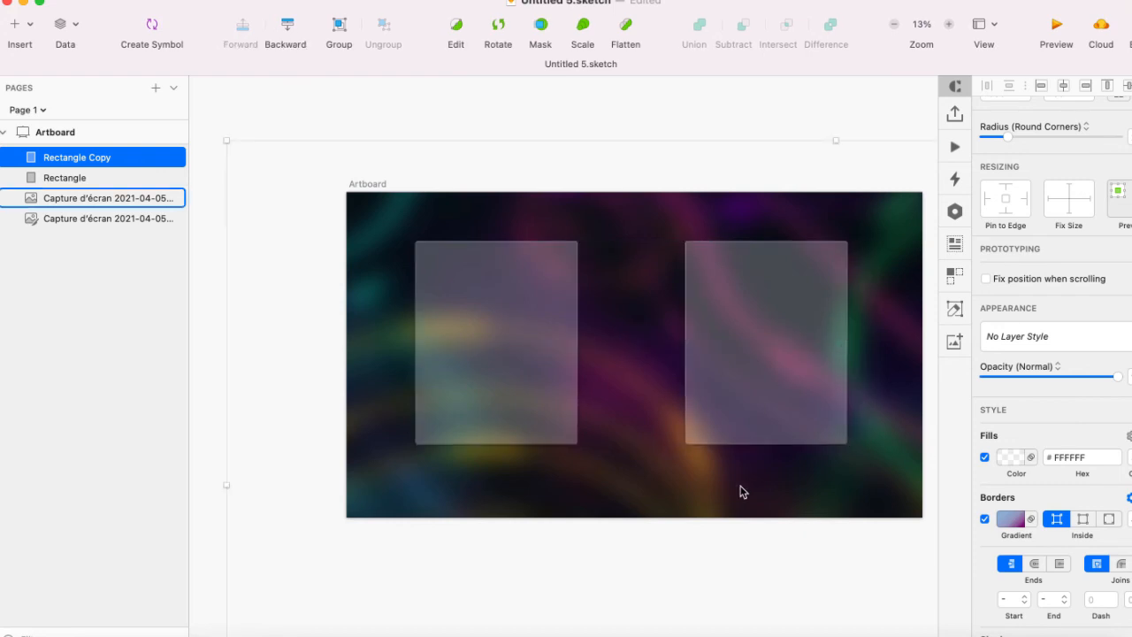
{"action": "key", "text": "super+plus"}
{"action": "scroll", "coordinate": [741, 492], "scroll_direction": "right", "scroll_amount": 5}
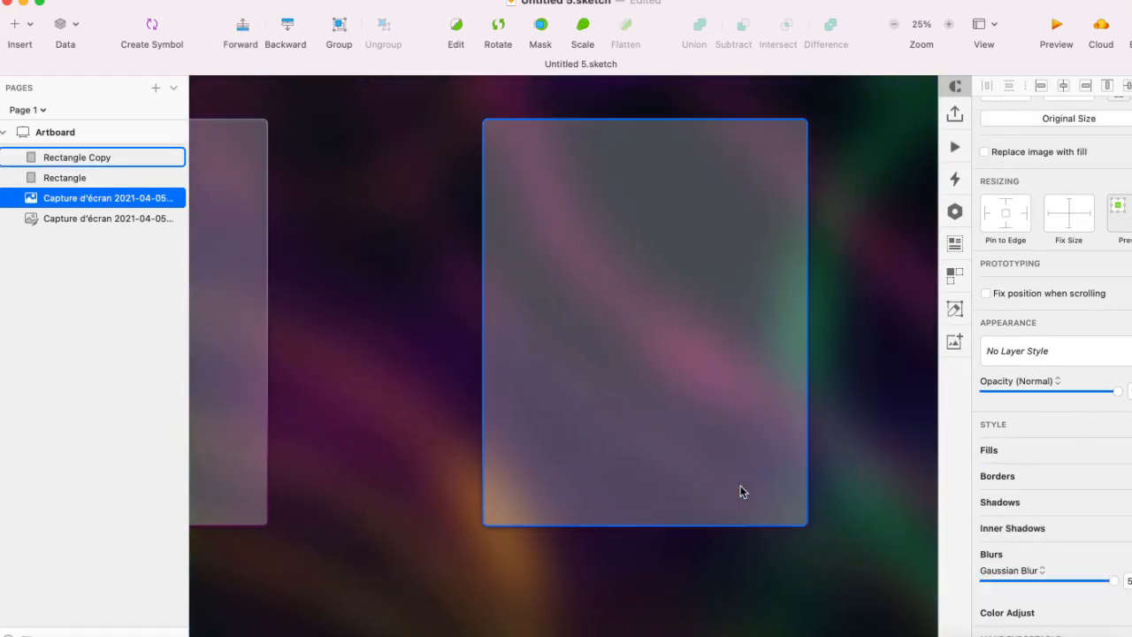
{"action": "key", "text": "super+minus"}
- Try black (000000) as the duplicated card's fill colour and check it against the background
{"action": "left_click", "coordinate": [632, 380]}
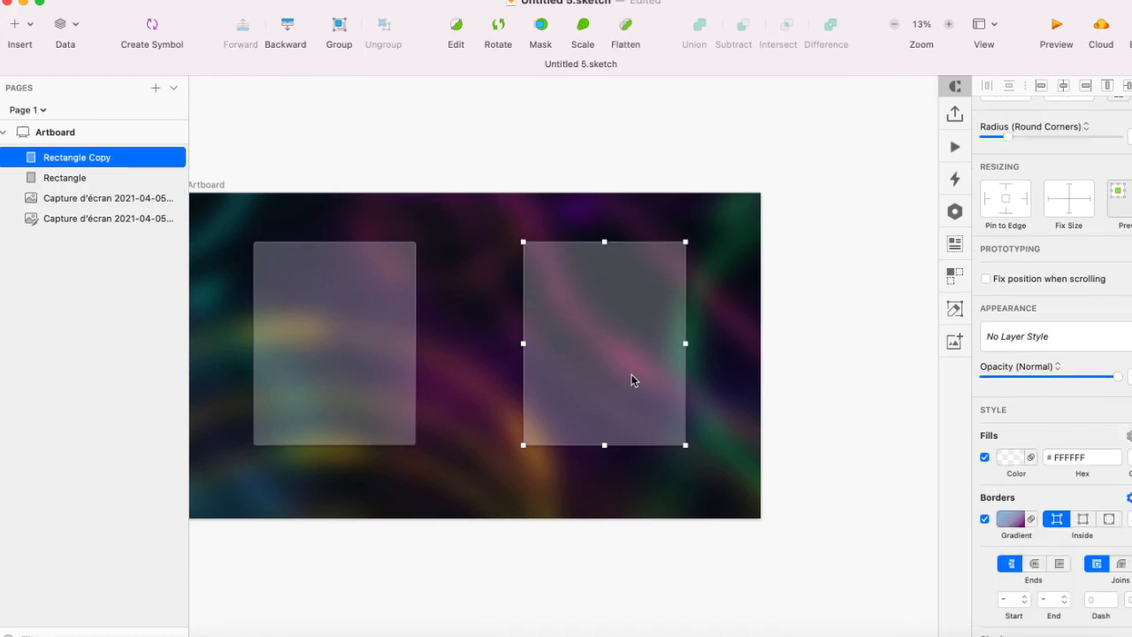
{"action": "left_click", "coordinate": [1016, 457]}
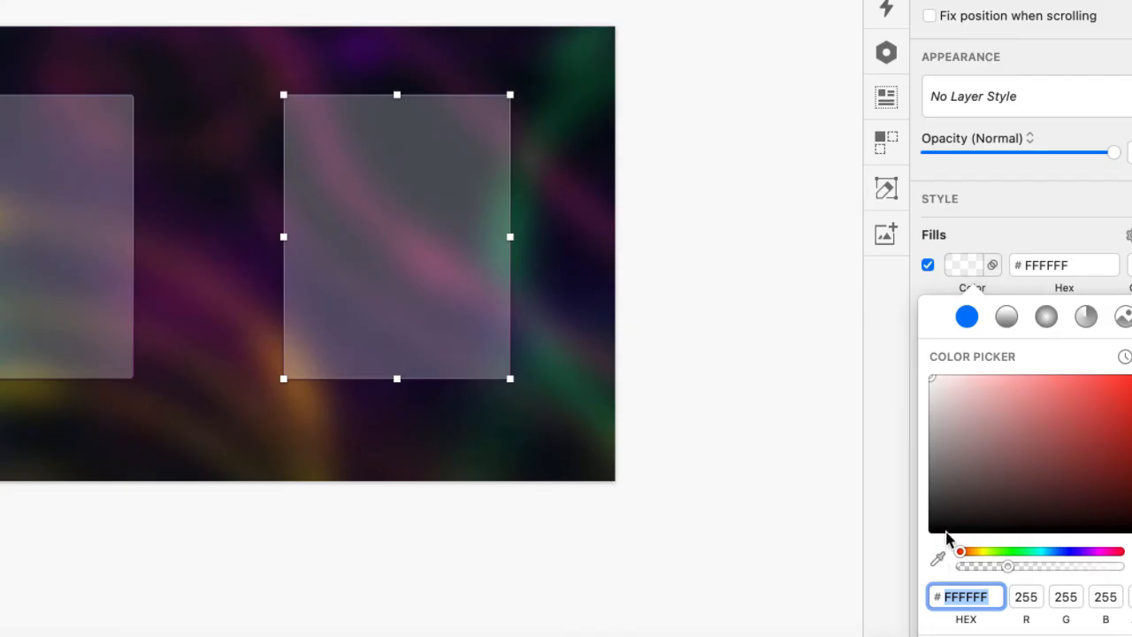
{"action": "left_click", "coordinate": [995, 551]}
{"action": "left_click_drag", "start_coordinate": [943, 528], "coordinate": [921, 547]}
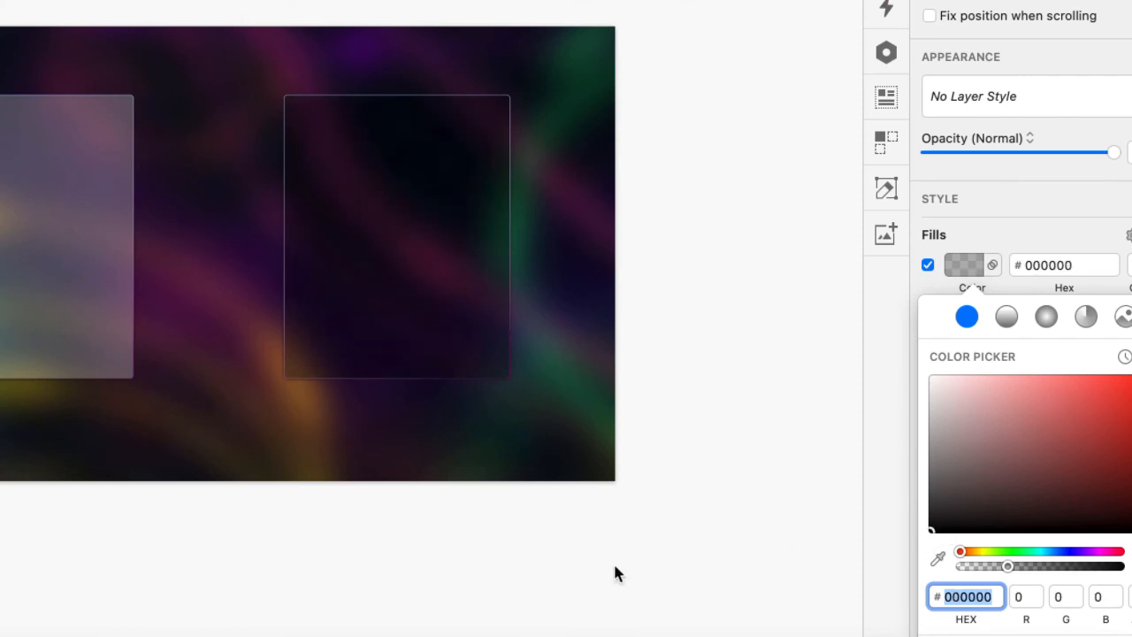
{"action": "key", "text": "super+plus"}
{"action": "key", "text": "super+minus"}
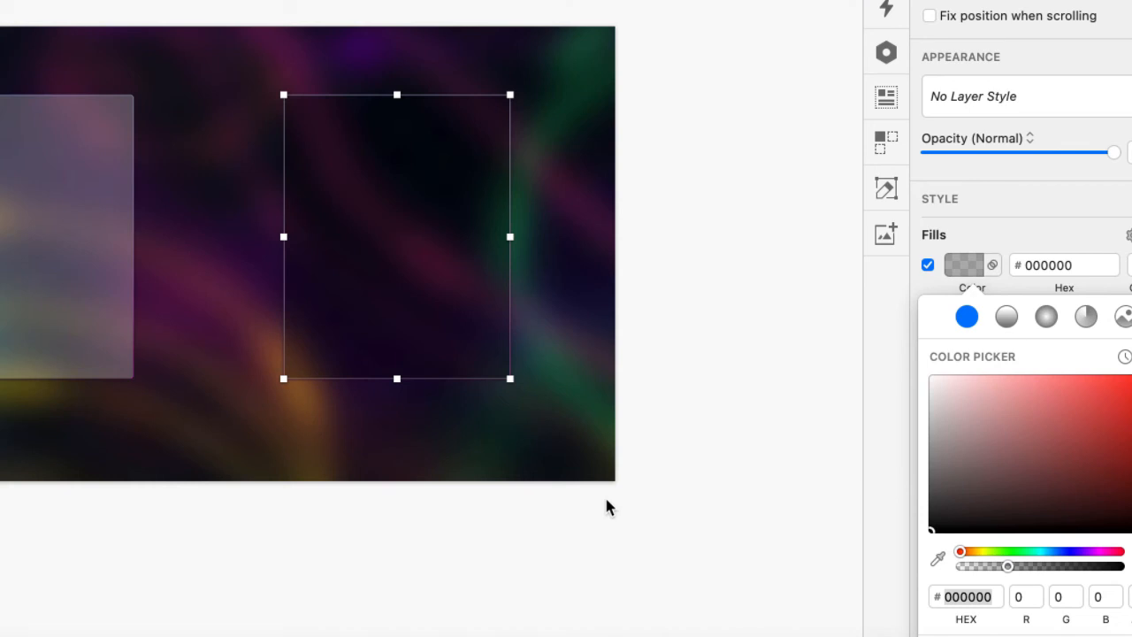
{"action": "scroll", "coordinate": [606, 499], "scroll_direction": "right", "scroll_amount": 3}
{"action": "scroll", "coordinate": [647, 482], "scroll_direction": "right", "scroll_amount": 1}
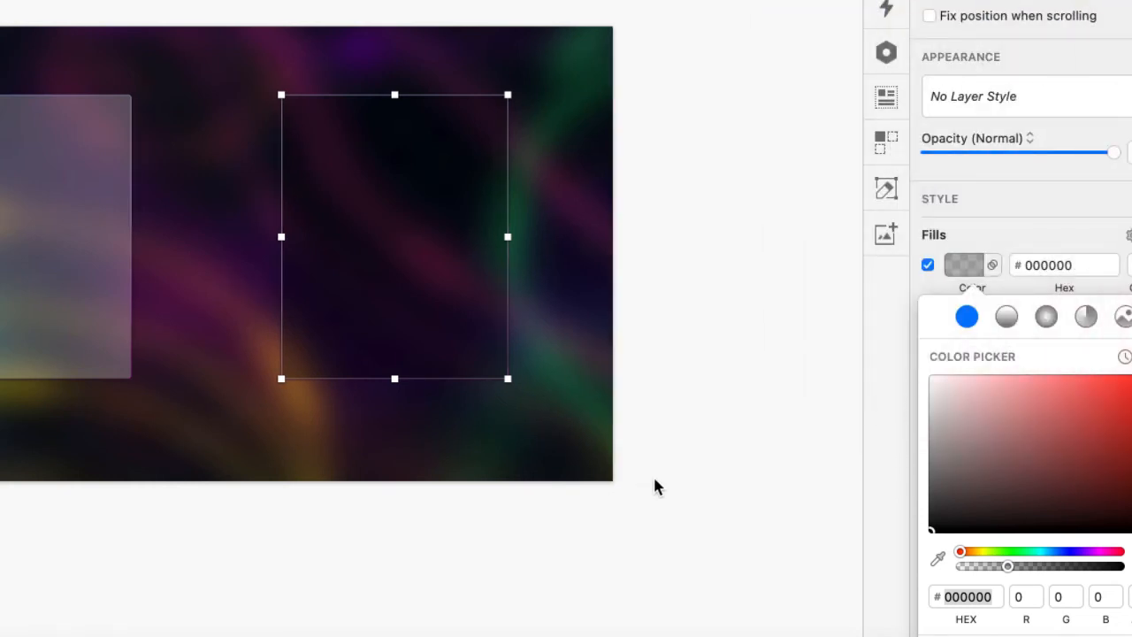
- Sample the duplicated card's fill from the dark background just below it, and shift the colour to the brighter purple 25163F
{"action": "left_click", "coordinate": [937, 558]}
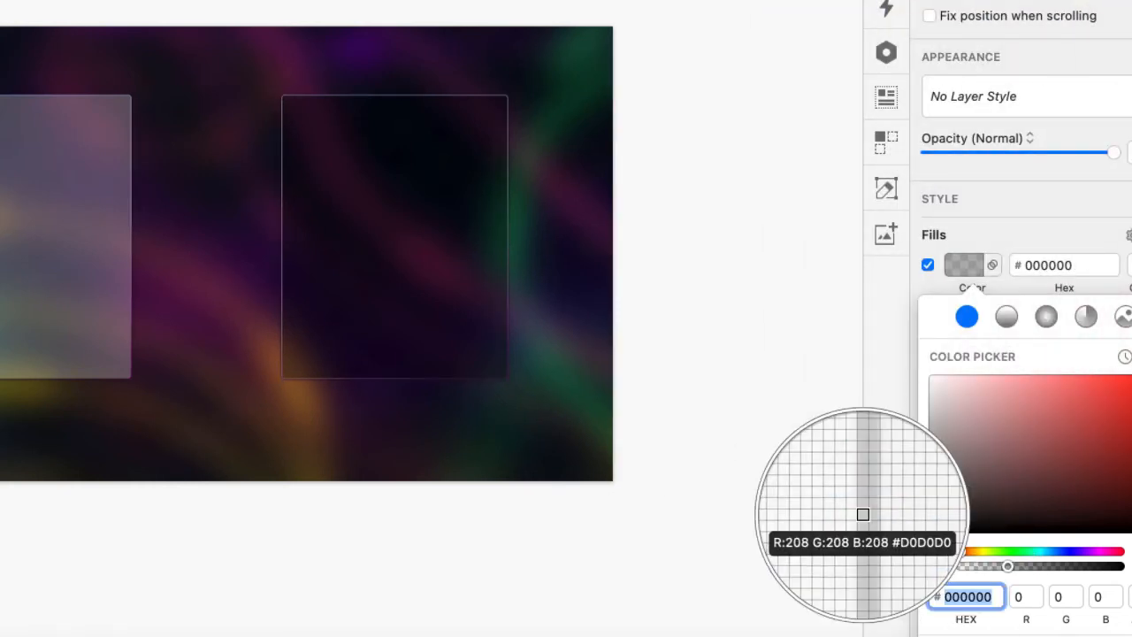
{"action": "left_click", "coordinate": [415, 414]}
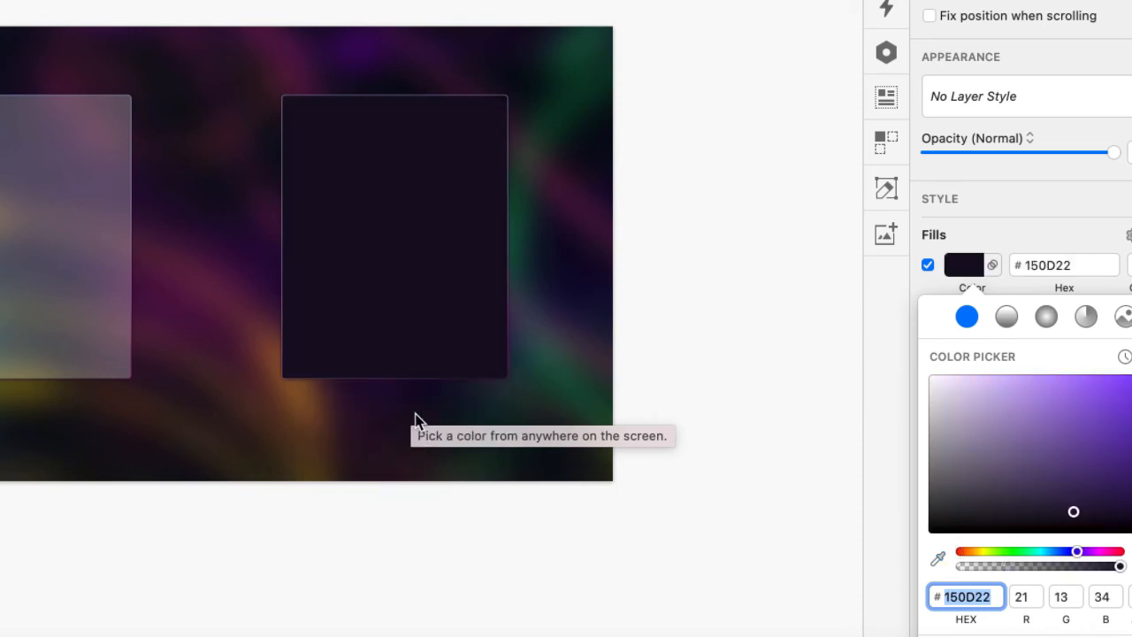
{"action": "key", "text": "super+plus"}
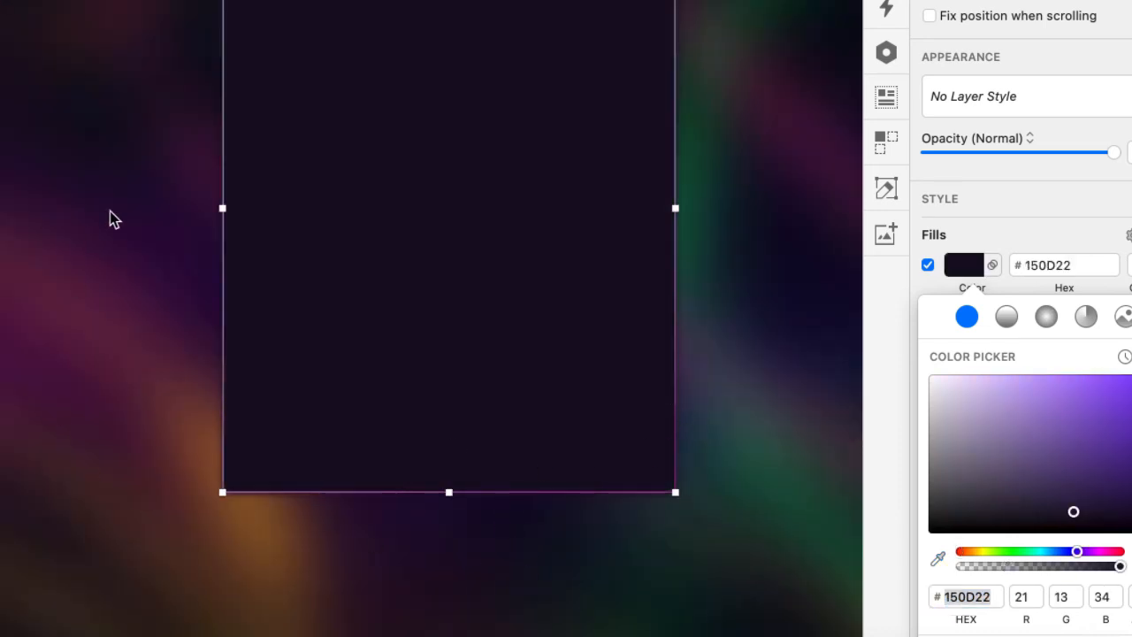
{"action": "key", "text": "super+minus"}
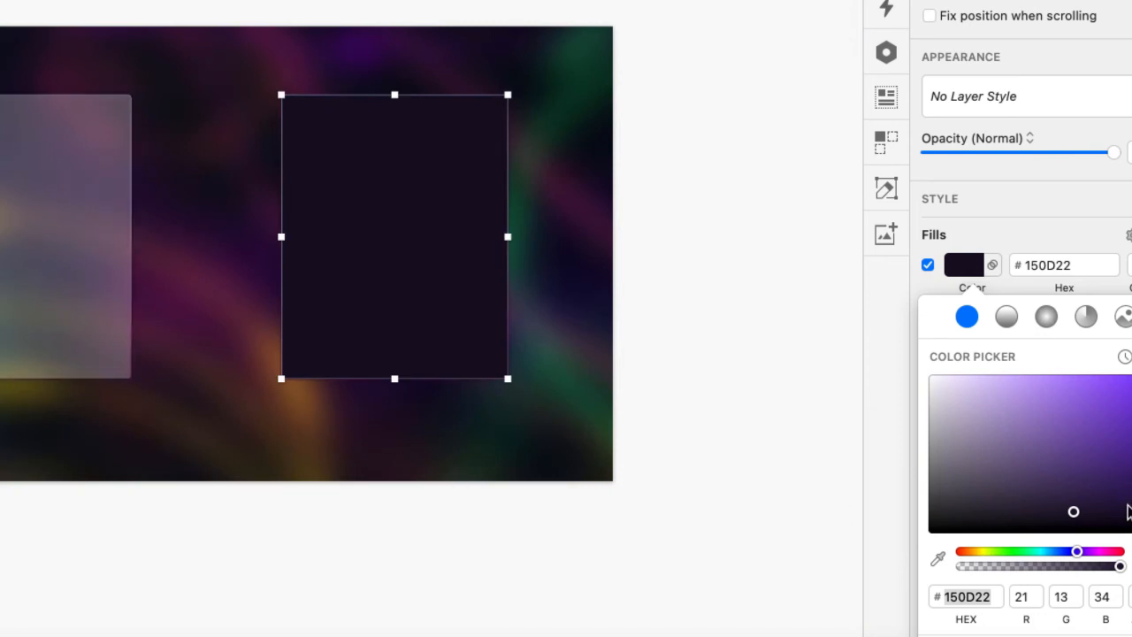
{"action": "left_click_drag", "start_coordinate": [1074, 513], "coordinate": [1096, 530]}
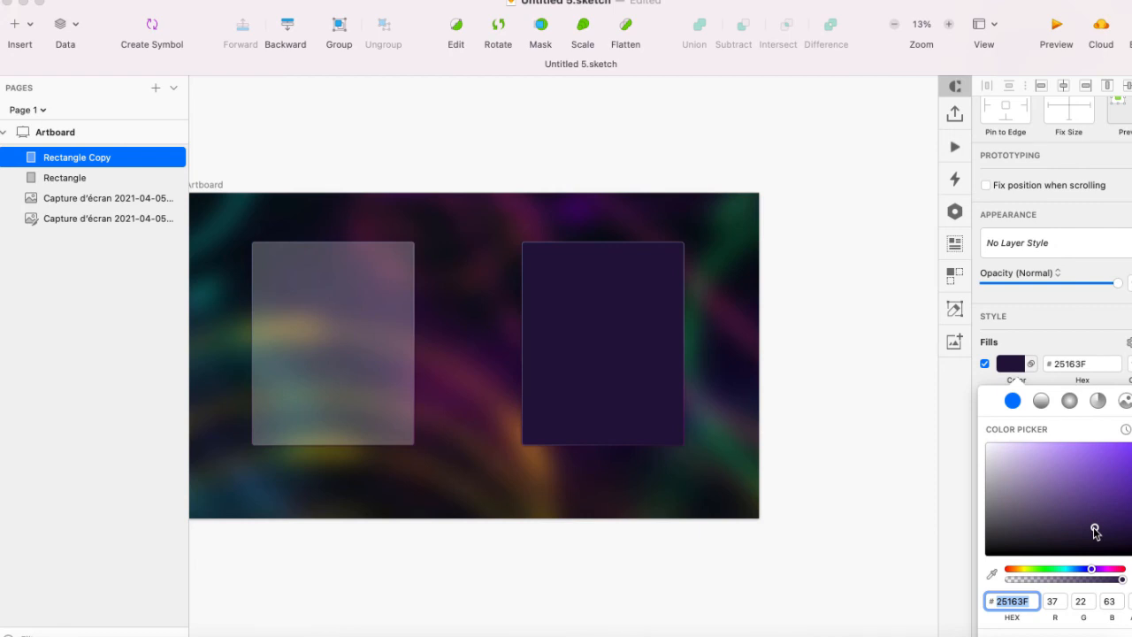
- Lower the duplicated card's fill opacity so the blurred background shows through, comparing it with the original glass card
{"action": "left_click", "coordinate": [1011, 375]}
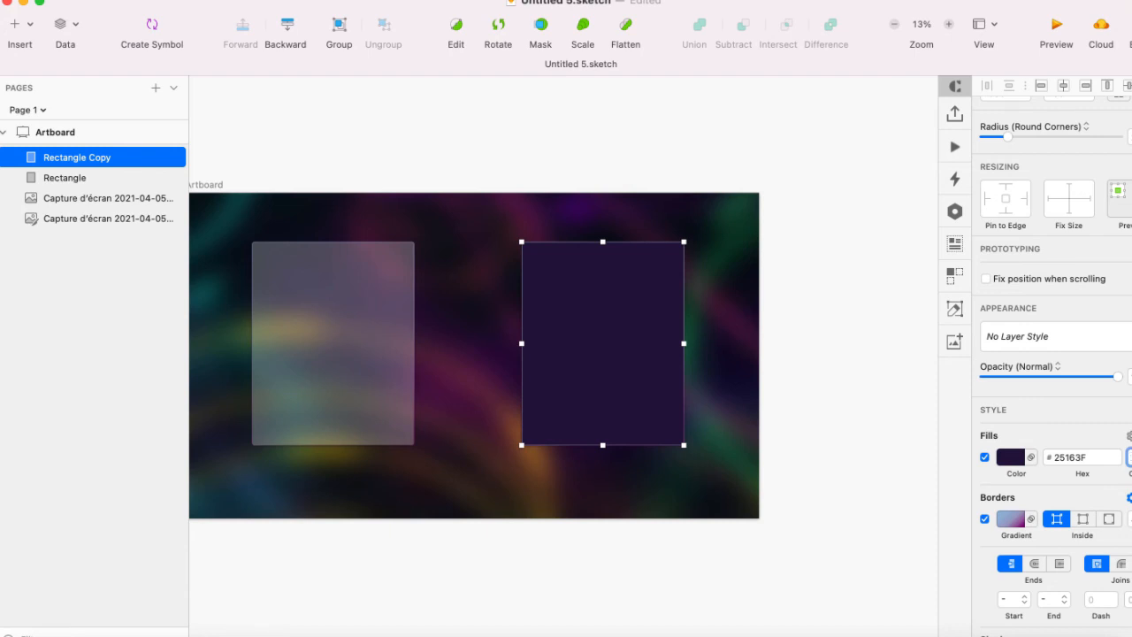
{"action": "key", "text": "Return"}
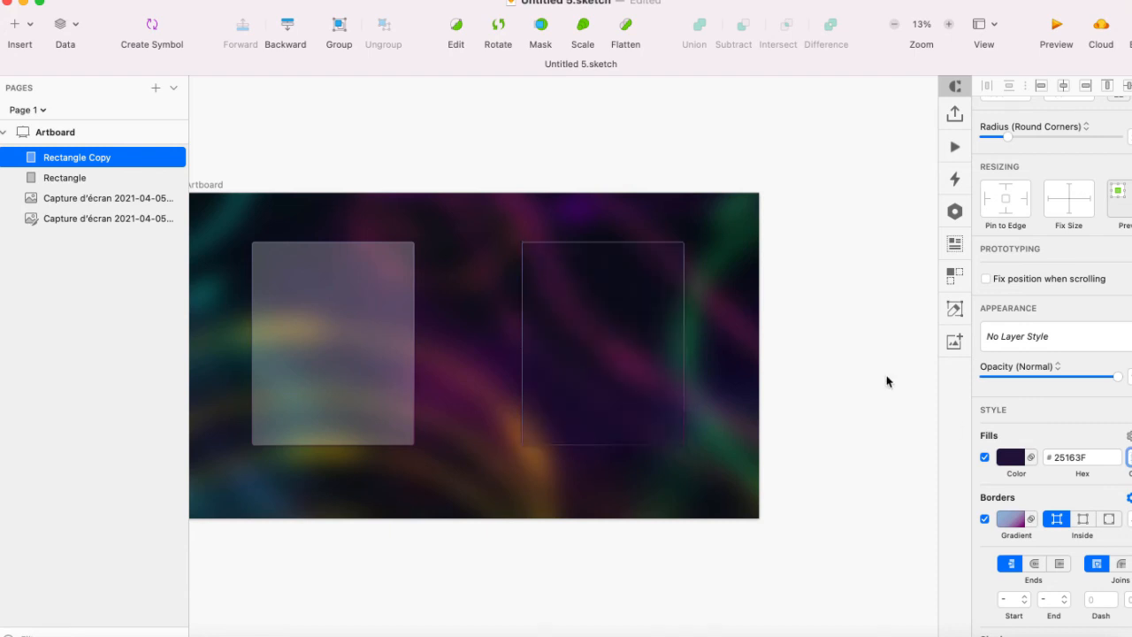
{"action": "left_click", "coordinate": [380, 396]}
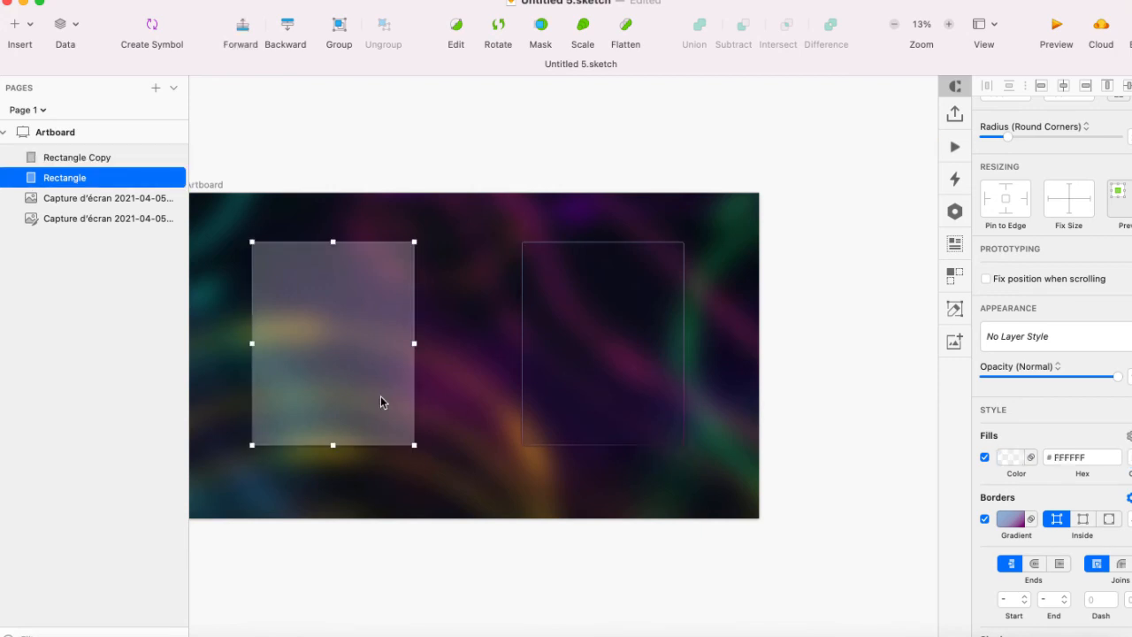
{"action": "left_click", "coordinate": [648, 402]}
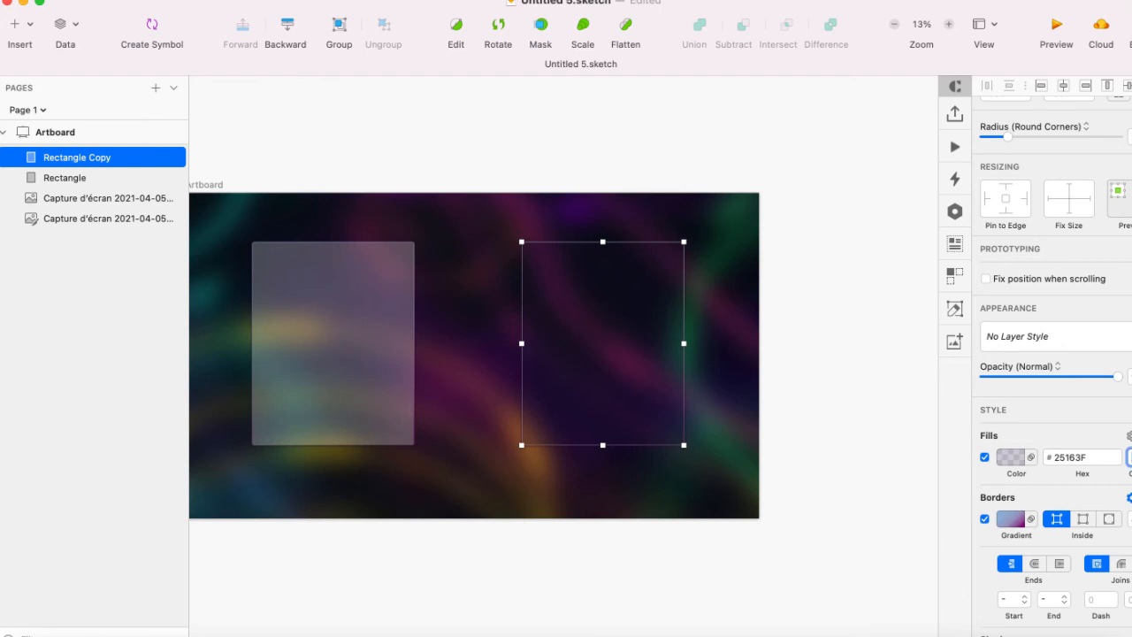
{"action": "key", "text": "Return"}
{"action": "left_click", "coordinate": [833, 509]}
{"action": "key", "text": "super+plus"}
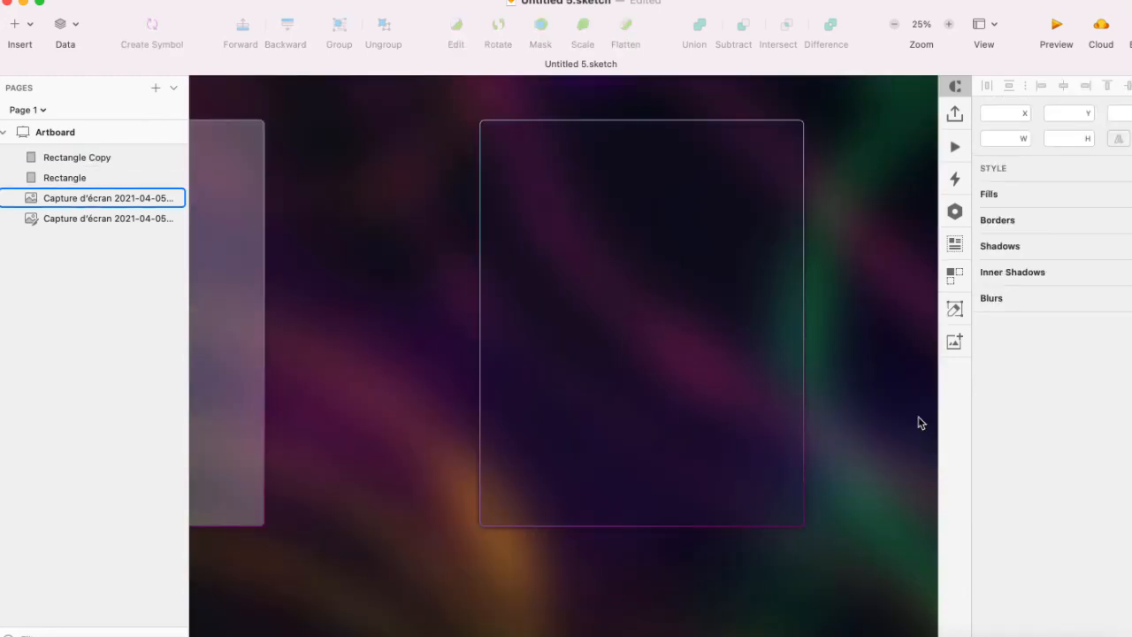
{"action": "scroll", "coordinate": [843, 478], "scroll_direction": "right", "scroll_amount": 2}
{"action": "key", "text": "super+minus"}
- Recolour the start stop of the duplicated card's border gradient to 110B24, sampled from the background just above the card
{"action": "left_click", "coordinate": [585, 345]}
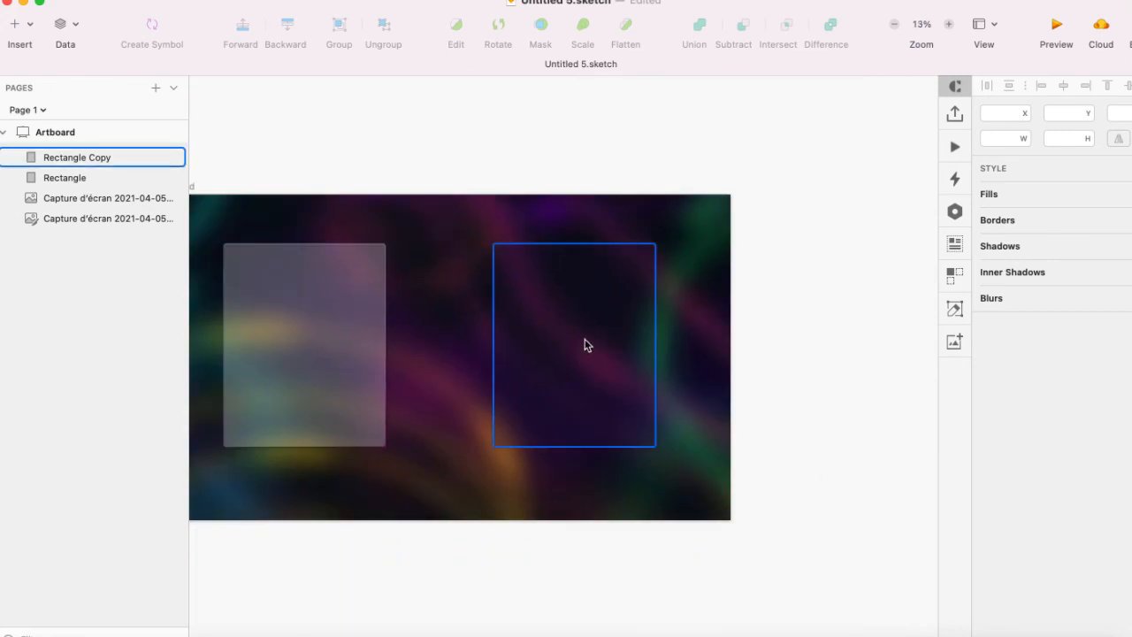
{"action": "left_click", "coordinate": [585, 345]}
{"action": "left_click", "coordinate": [1014, 566]}
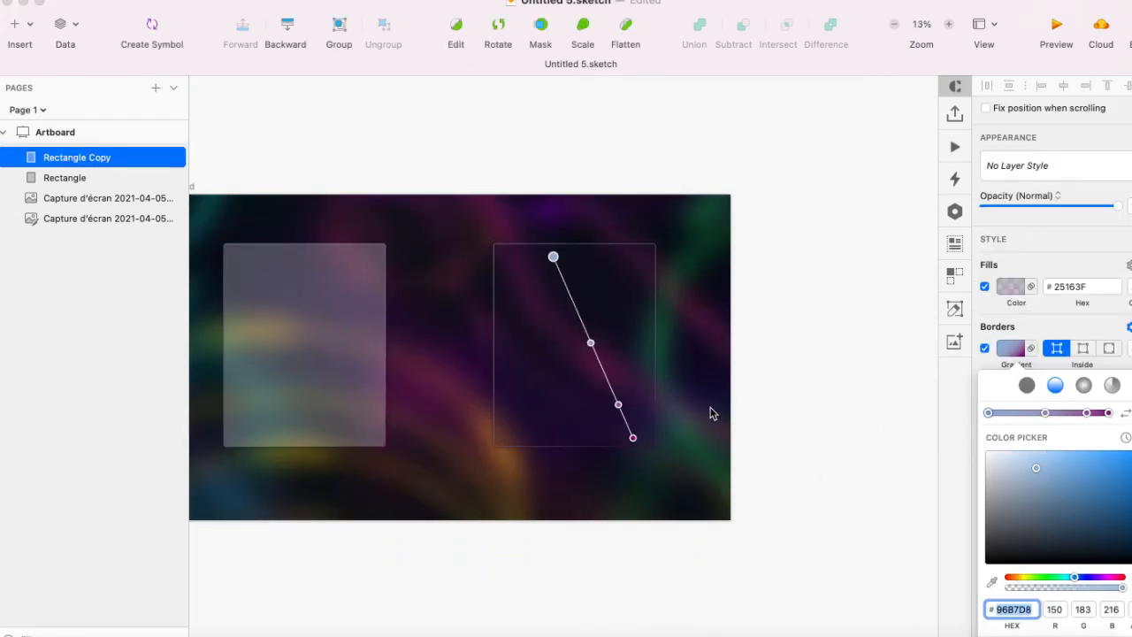
{"action": "key", "text": "super+plus"}
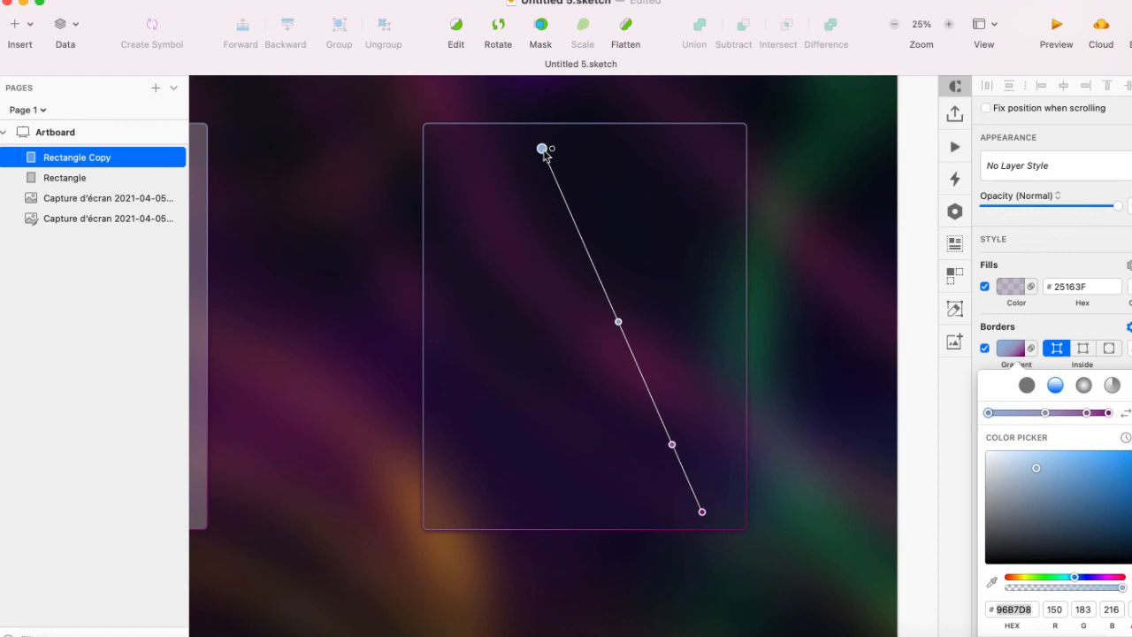
{"action": "left_click", "coordinate": [993, 583]}
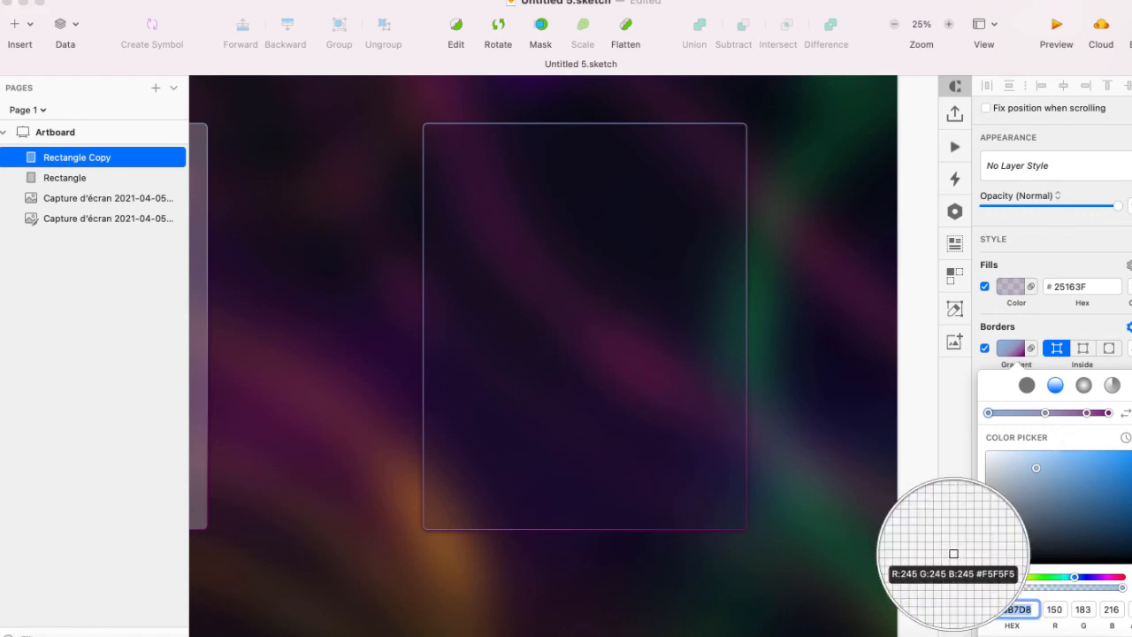
{"action": "left_click", "coordinate": [534, 107]}
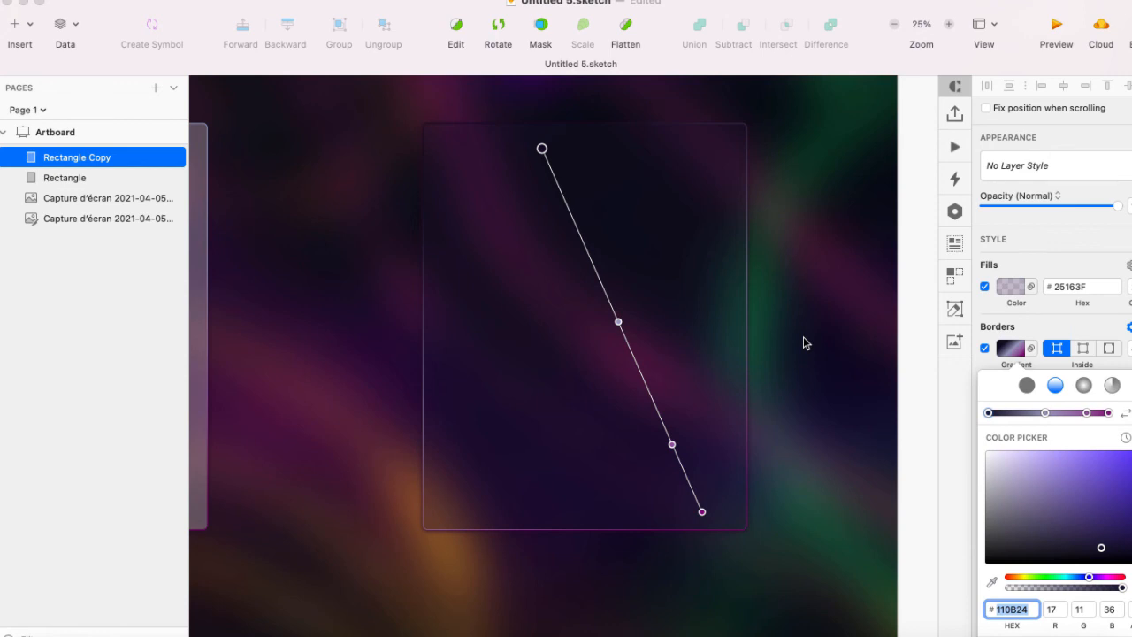
- Delete both intermediate stops from the duplicated card's border gradient
{"action": "left_click", "coordinate": [618, 322]}
{"action": "key", "text": "Delete"}
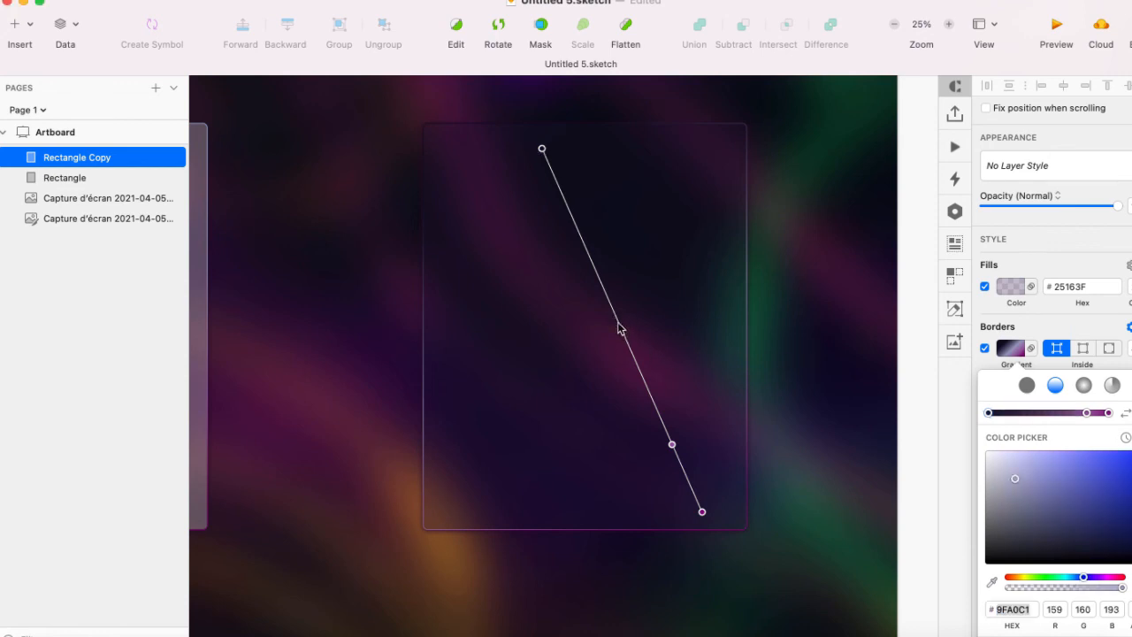
{"action": "left_click", "coordinate": [672, 444]}
{"action": "key", "text": "Delete"}
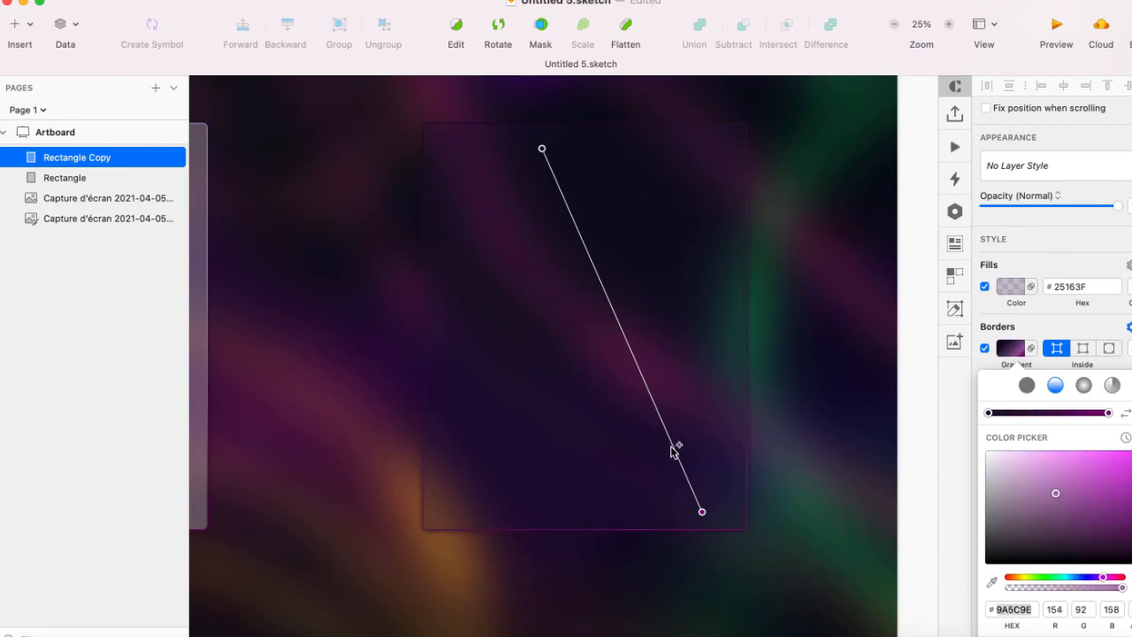
- Recolour the border gradient's end stop to dark green 182C2B, sampled from the background just below the card's lower-right corner
{"action": "left_click", "coordinate": [703, 513]}
{"action": "left_click", "coordinate": [991, 581]}
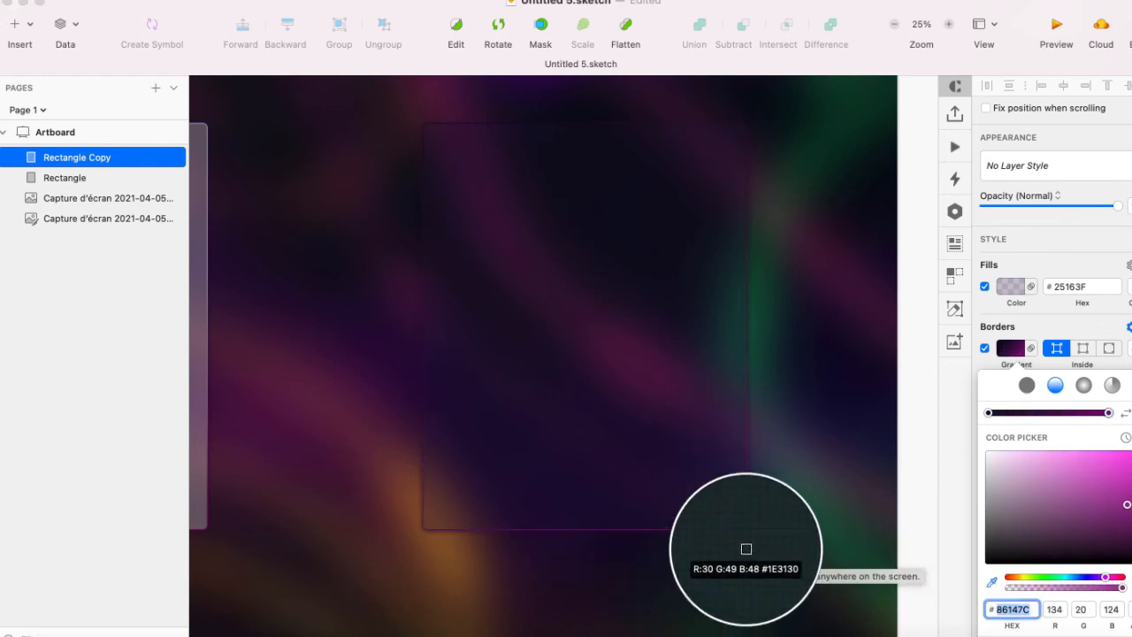
{"action": "left_click", "coordinate": [746, 548]}
{"action": "left_click", "coordinate": [702, 513]}
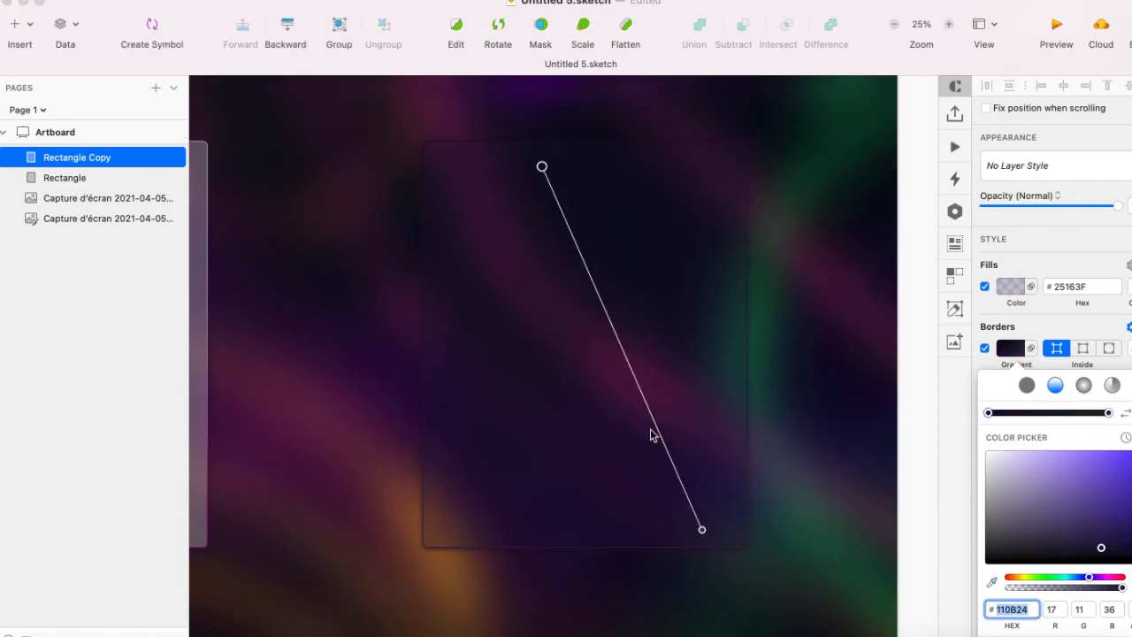
{"action": "left_click", "coordinate": [703, 530]}
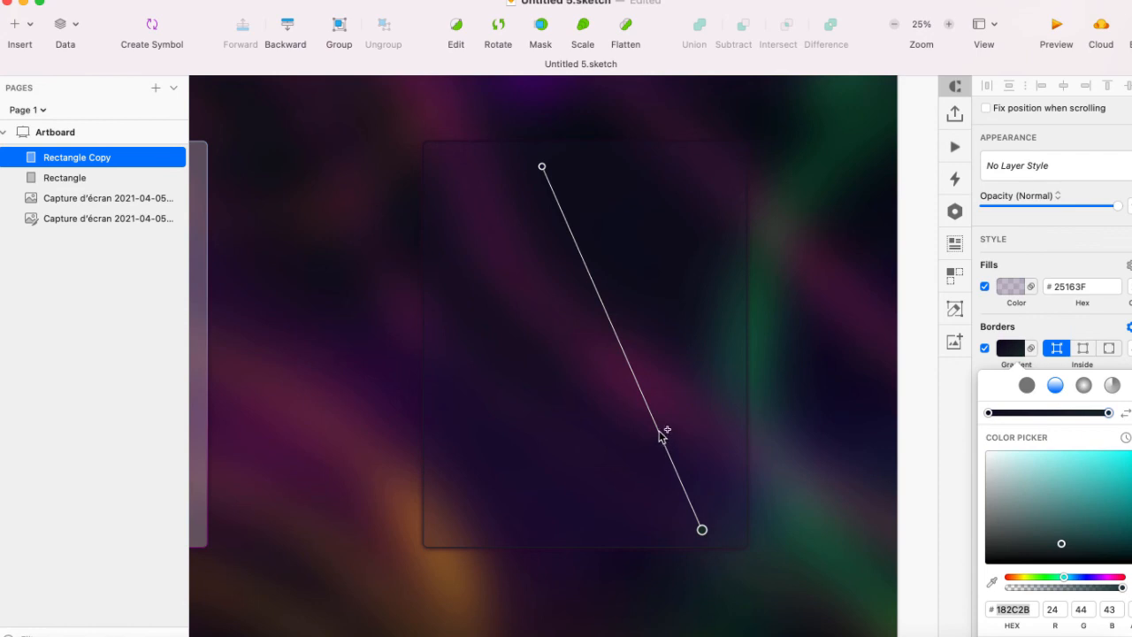
- Add a stop in the border gradient's lower half, colour it 263245 from the background beside the card, and shift it towards the start
{"action": "left_click", "coordinate": [660, 432]}
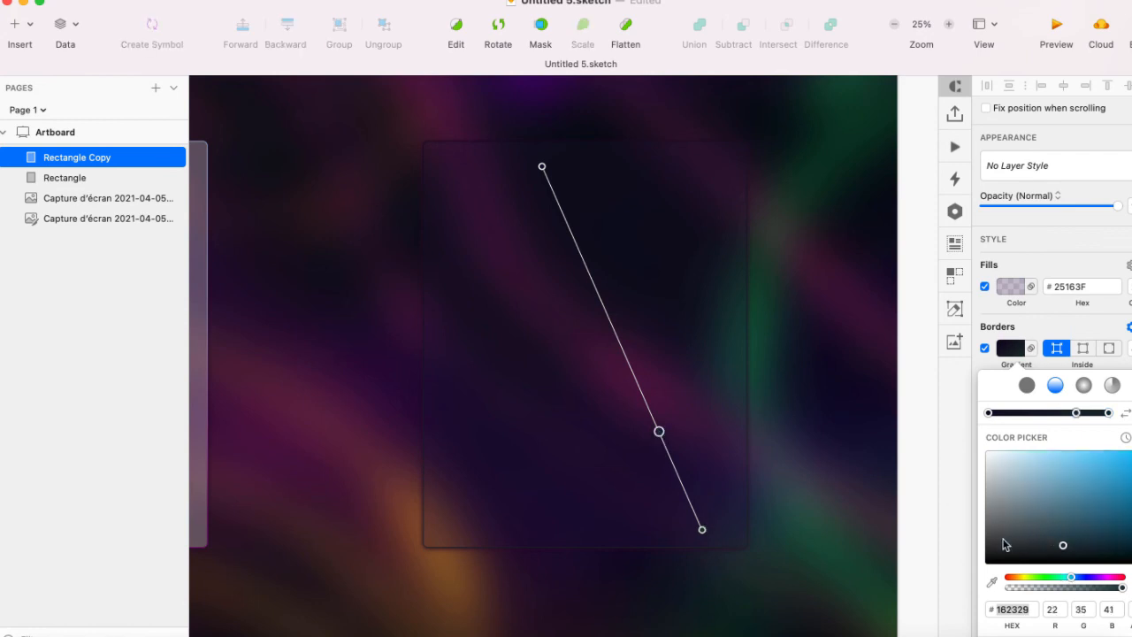
{"action": "left_click", "coordinate": [992, 582]}
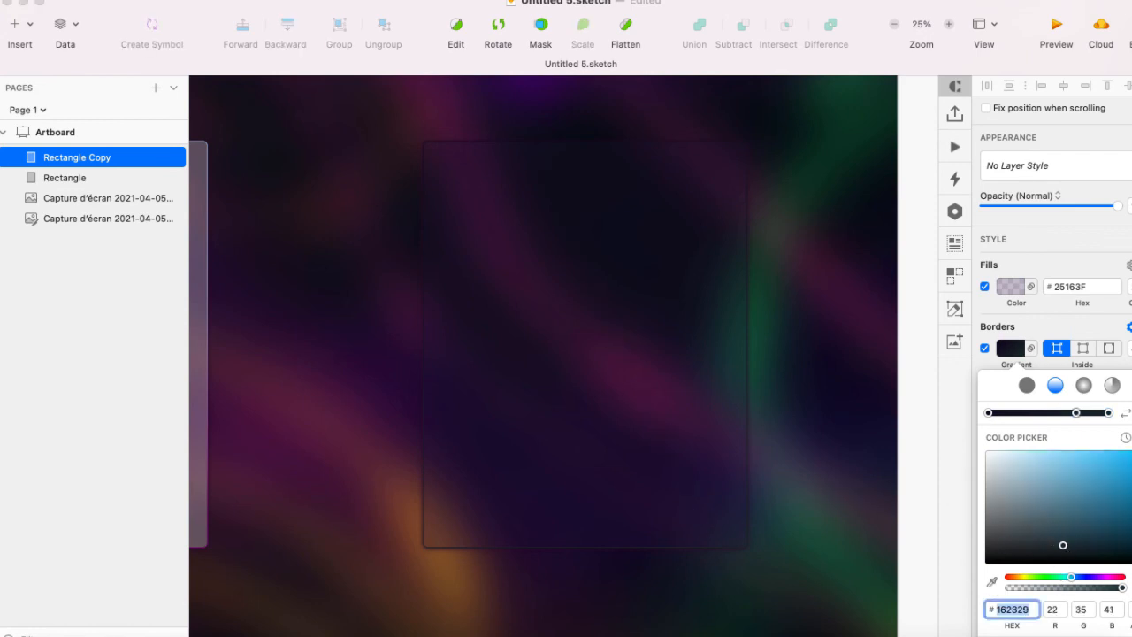
{"action": "left_click", "coordinate": [778, 430]}
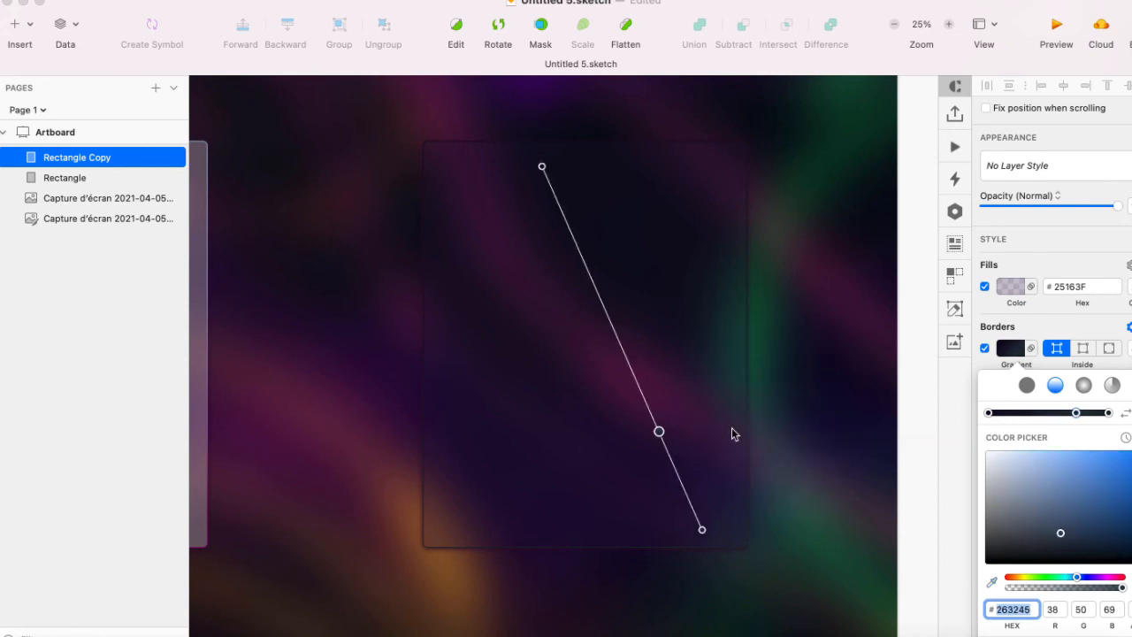
{"action": "left_click_drag", "start_coordinate": [660, 432], "coordinate": [649, 411]}
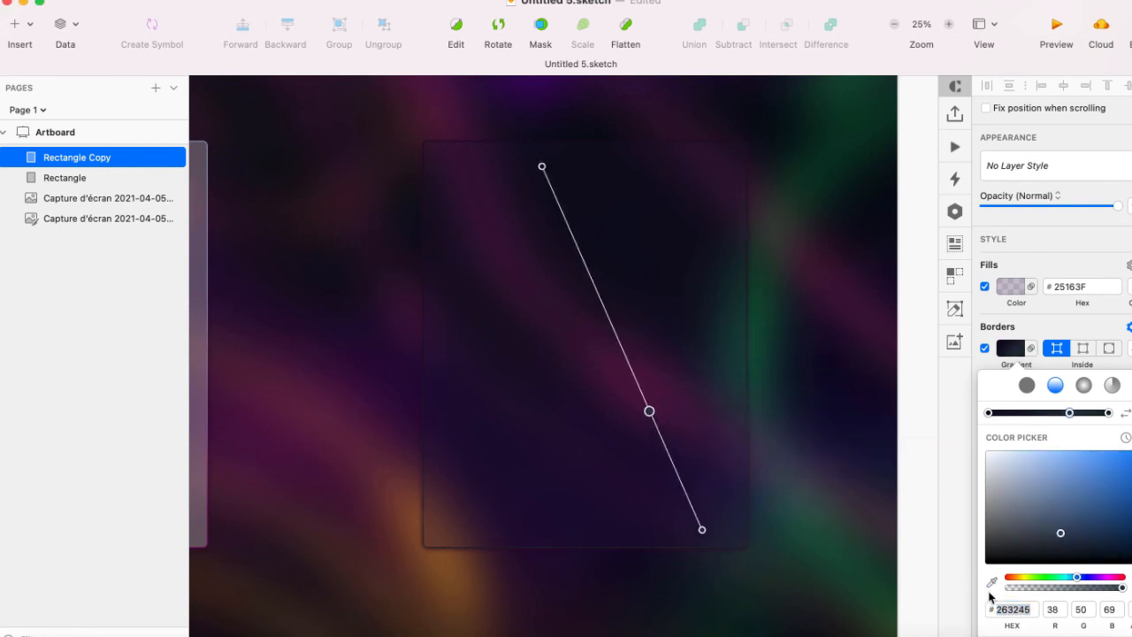
- Recolour the border gradient's intermediate stop to purple 703771 and move it slightly further towards the start
{"action": "left_click_drag", "start_coordinate": [1079, 581], "coordinate": [1105, 579]}
{"action": "left_click_drag", "start_coordinate": [1061, 534], "coordinate": [1072, 514]}
{"action": "left_click_drag", "start_coordinate": [1104, 580], "coordinate": [1105, 581]}
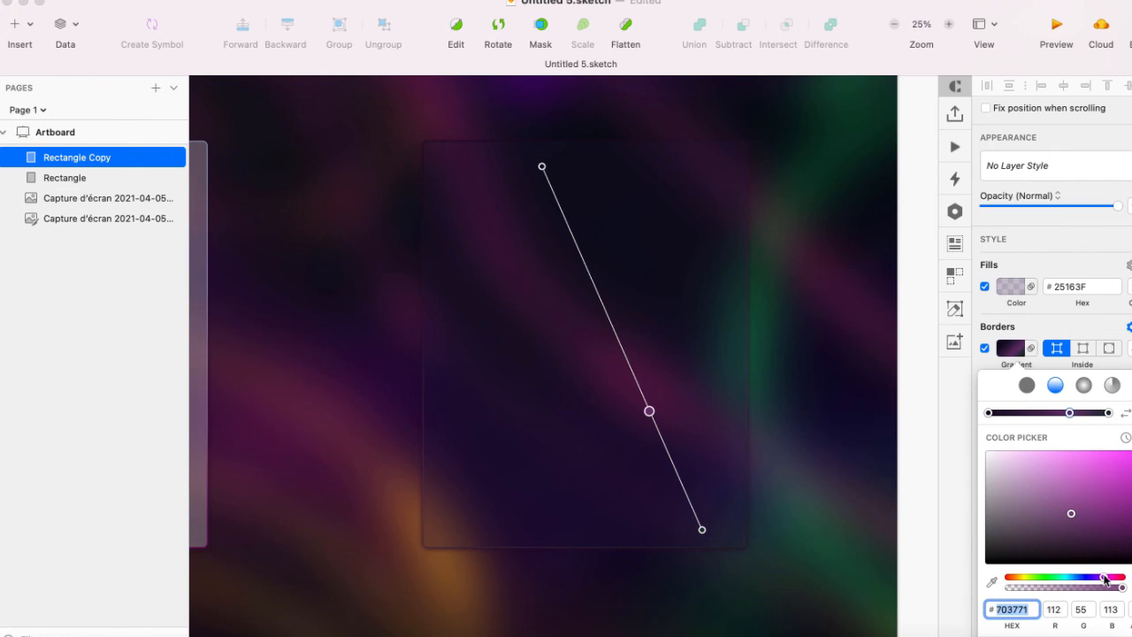
{"action": "left_click_drag", "start_coordinate": [651, 414], "coordinate": [643, 395]}
- Add another border gradient stop between the start and the purple intermediate stop, about a third of the way along
{"action": "left_click", "coordinate": [544, 168]}
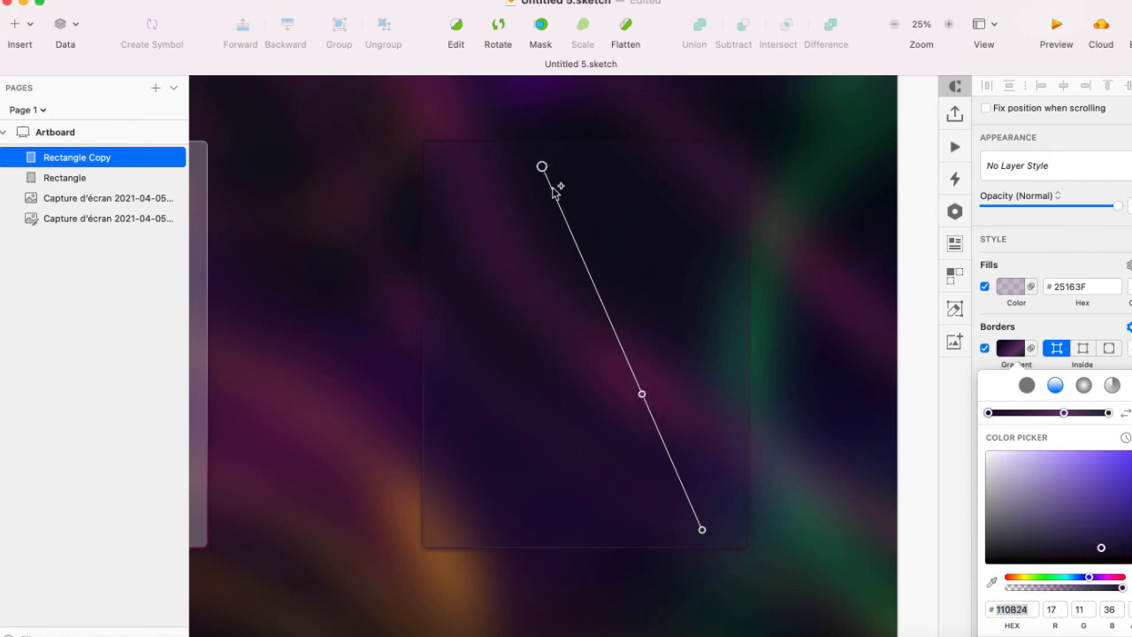
{"action": "left_click", "coordinate": [584, 257]}
{"action": "mouse_move", "coordinate": [584, 257]}
{"action": "left_mouse_down"}
{"action": "mouse_move", "coordinate": [605, 302]}
{"action": "mouse_move", "coordinate": [598, 290]}
{"action": "left_mouse_up"}
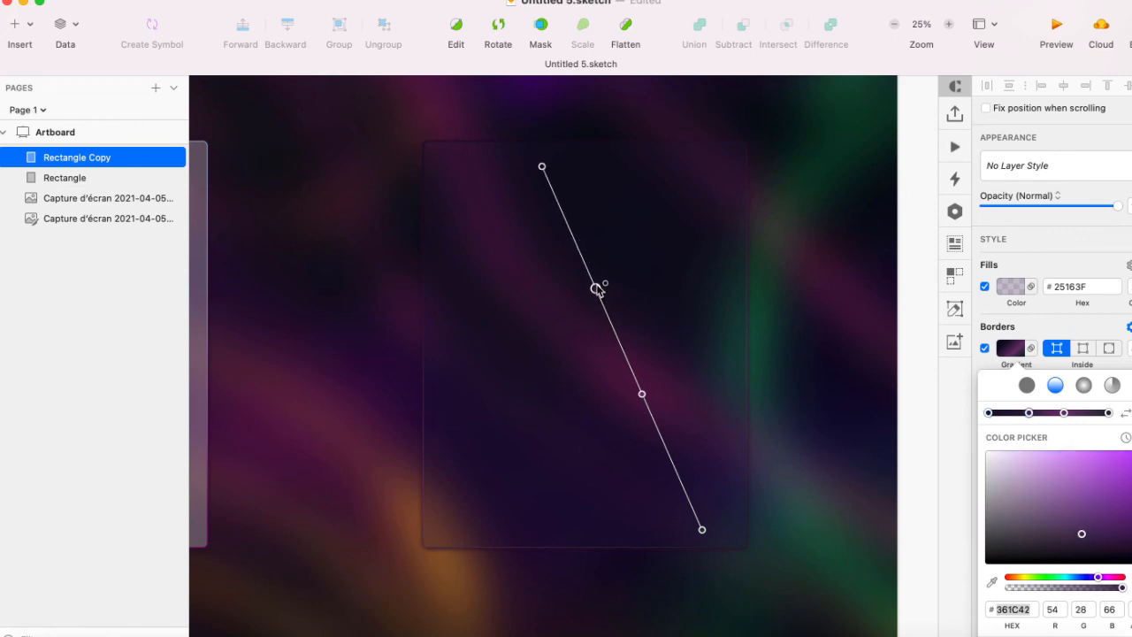
- Darken the purple intermediate stop of the dark card's border gradient to 3C1D3C and deselect the card
{"action": "left_click", "coordinate": [643, 394]}
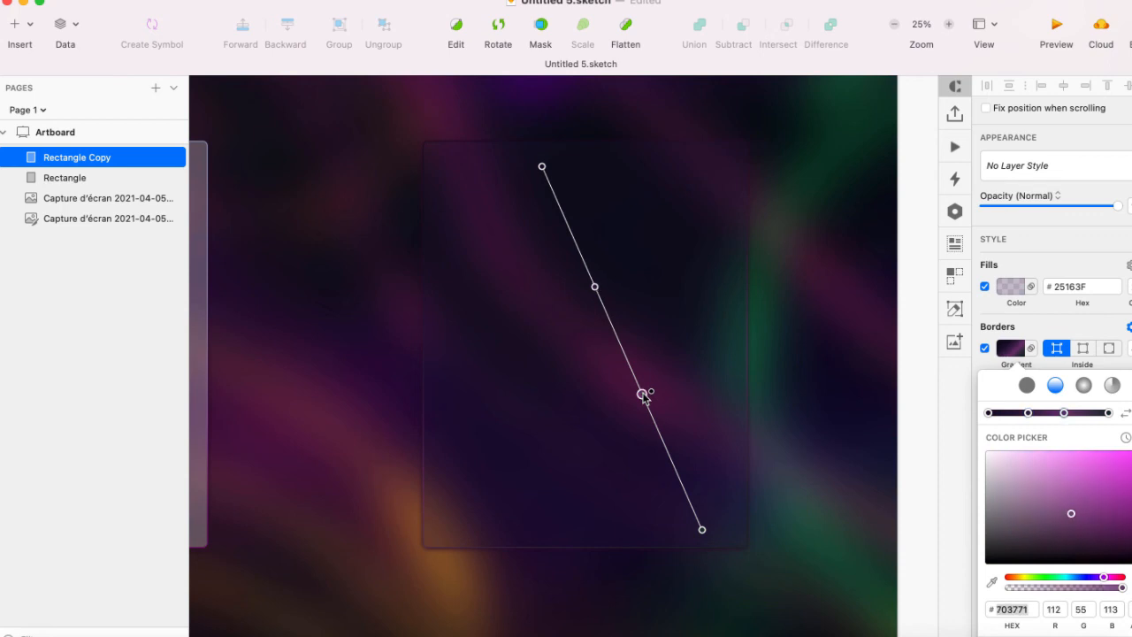
{"action": "left_click_drag", "start_coordinate": [1072, 518], "coordinate": [1074, 541]}
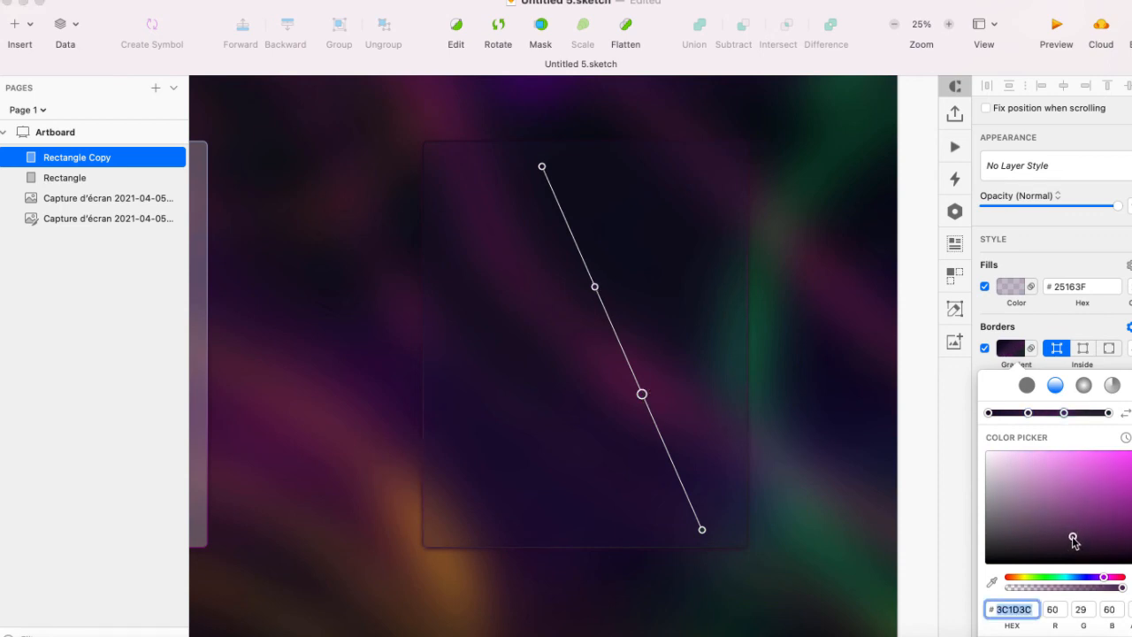
{"action": "key", "text": "Escape"}
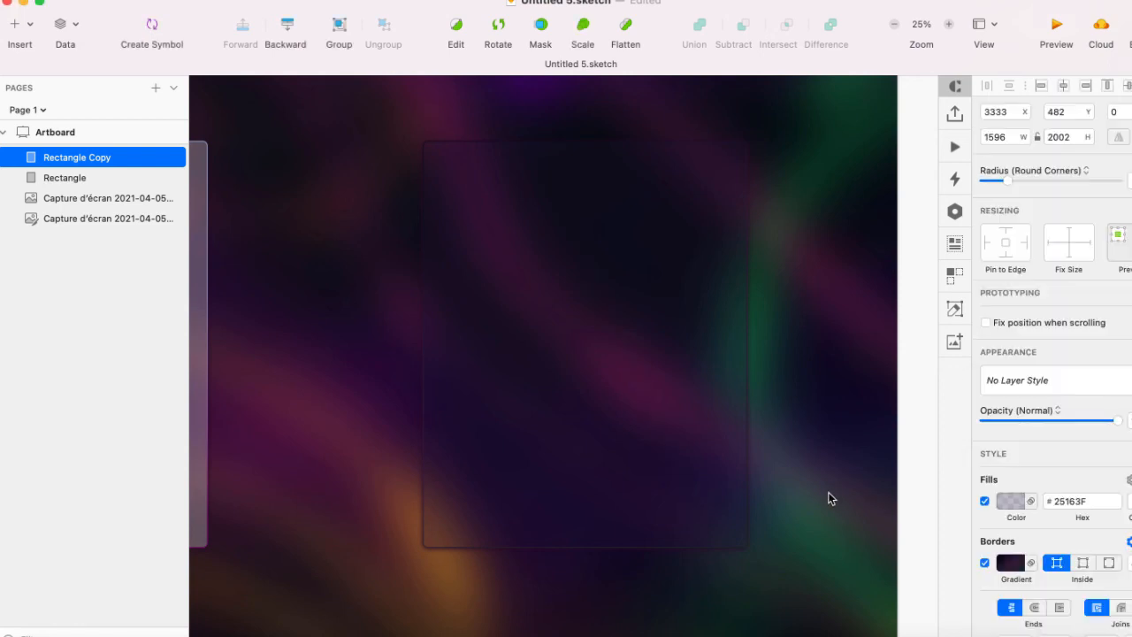
{"action": "left_click", "coordinate": [828, 498]}
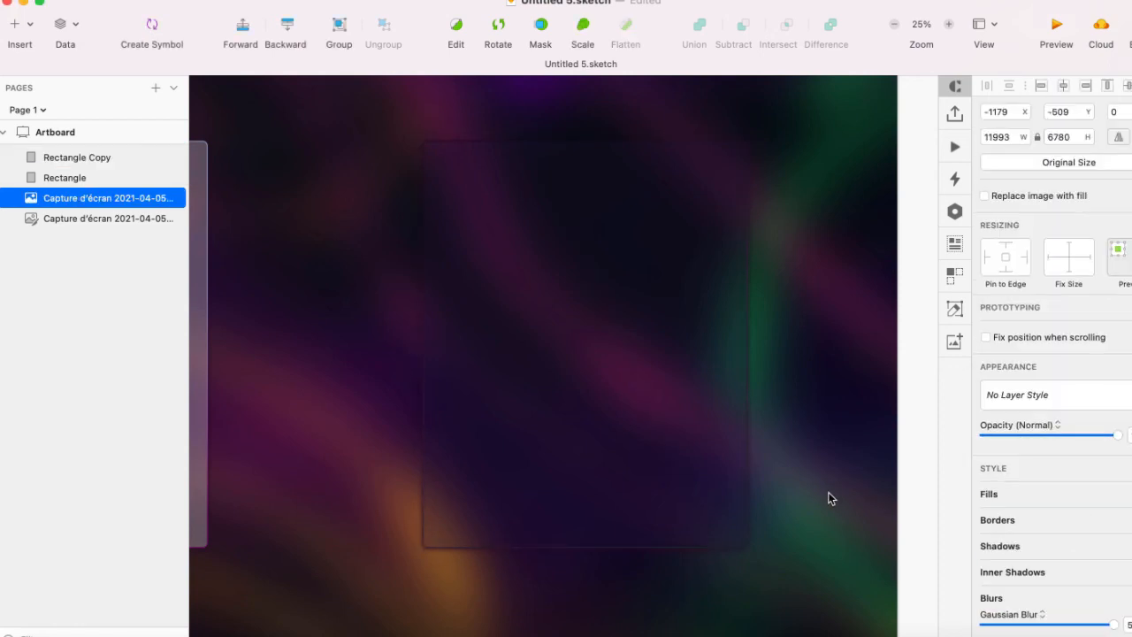
- Compare the dark card's border and translucency with the light glass card against the blurred background
{"action": "key", "text": "super+minus"}
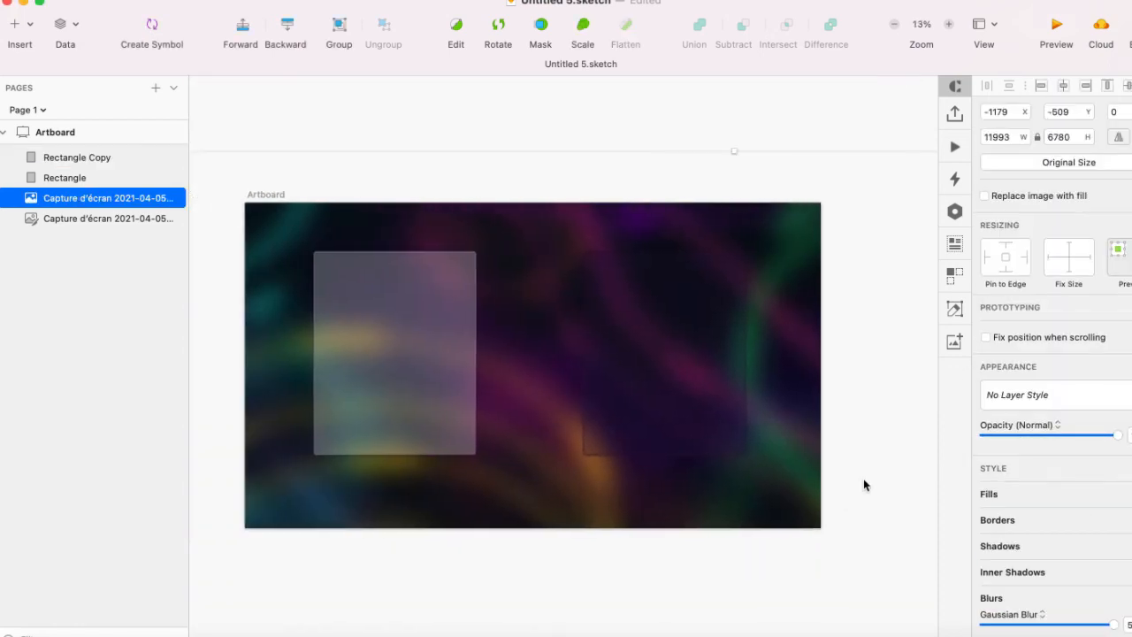
{"action": "scroll", "coordinate": [587, 505], "scroll_direction": "right", "scroll_amount": 5}
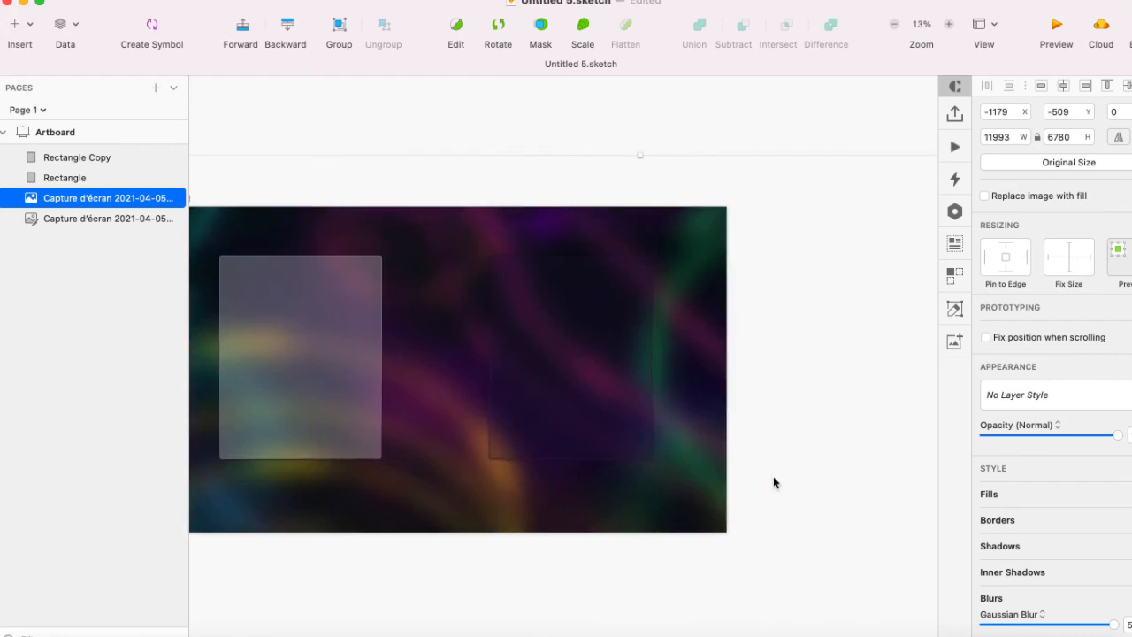
{"action": "key", "text": "super+plus"}
{"action": "scroll", "coordinate": [609, 449], "scroll_direction": "right", "scroll_amount": 8}
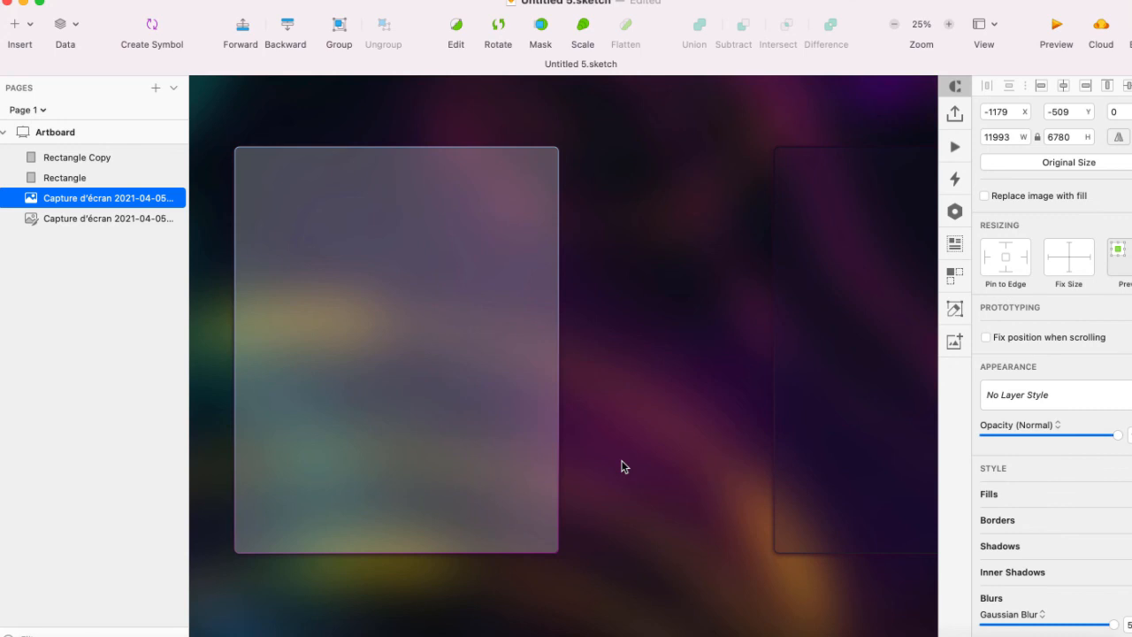
{"action": "scroll", "coordinate": [622, 466], "scroll_direction": "left", "scroll_amount": 4}
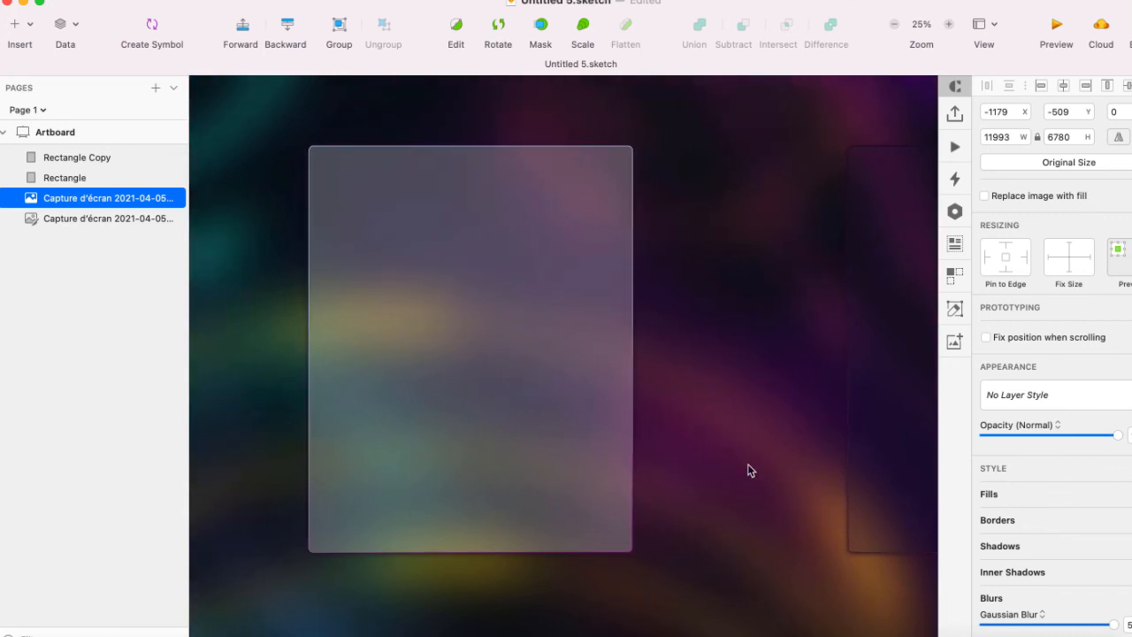
{"action": "scroll", "coordinate": [749, 467], "scroll_direction": "right", "scroll_amount": 17}
{"action": "scroll", "coordinate": [748, 470], "scroll_direction": "right", "scroll_amount": 3}
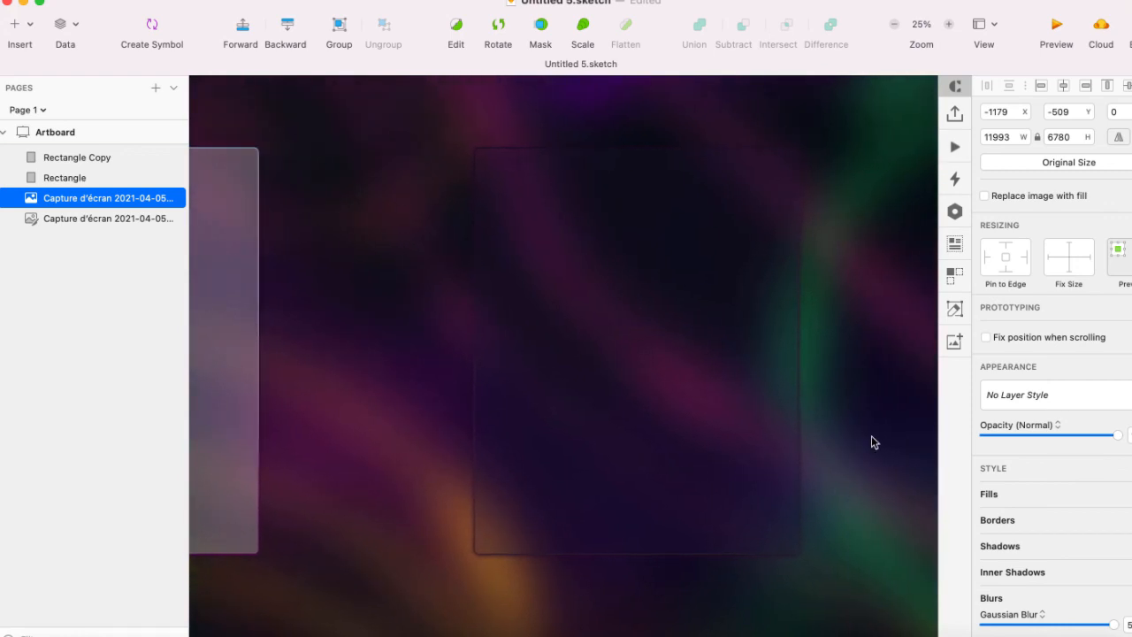
{"action": "key", "text": "super+minus"}
{"action": "key", "text": "super+plus"}
{"action": "scroll", "coordinate": [688, 467], "scroll_direction": "left", "scroll_amount": 19}
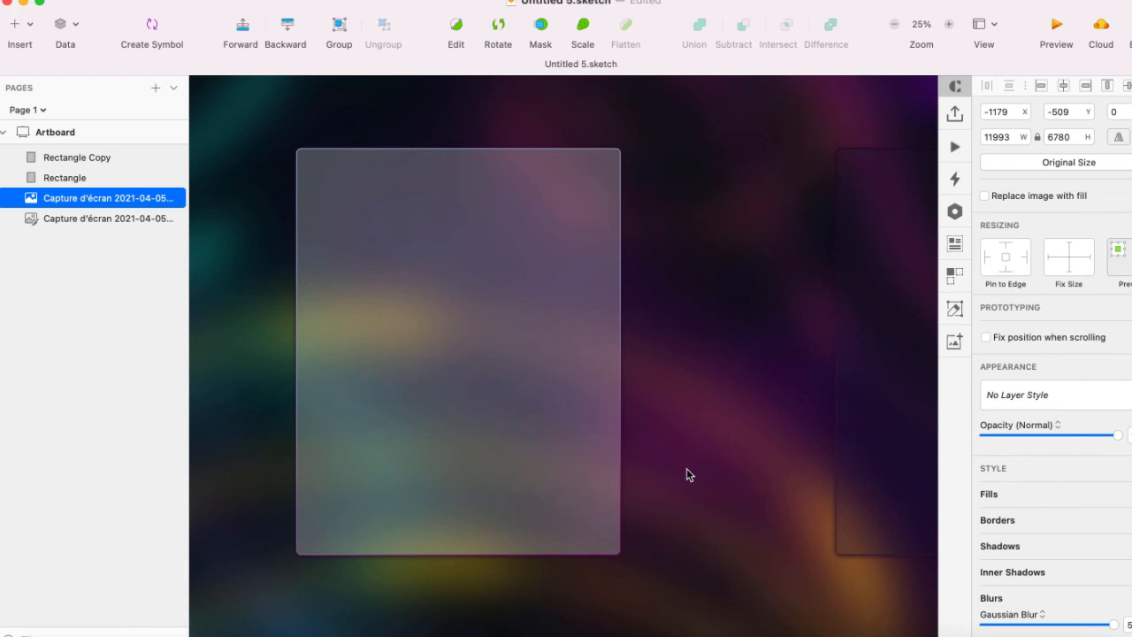
- Change the light card's fill to an image fill with the checkerboard pattern, keeping the global presets listed
{"action": "left_click", "coordinate": [619, 430]}
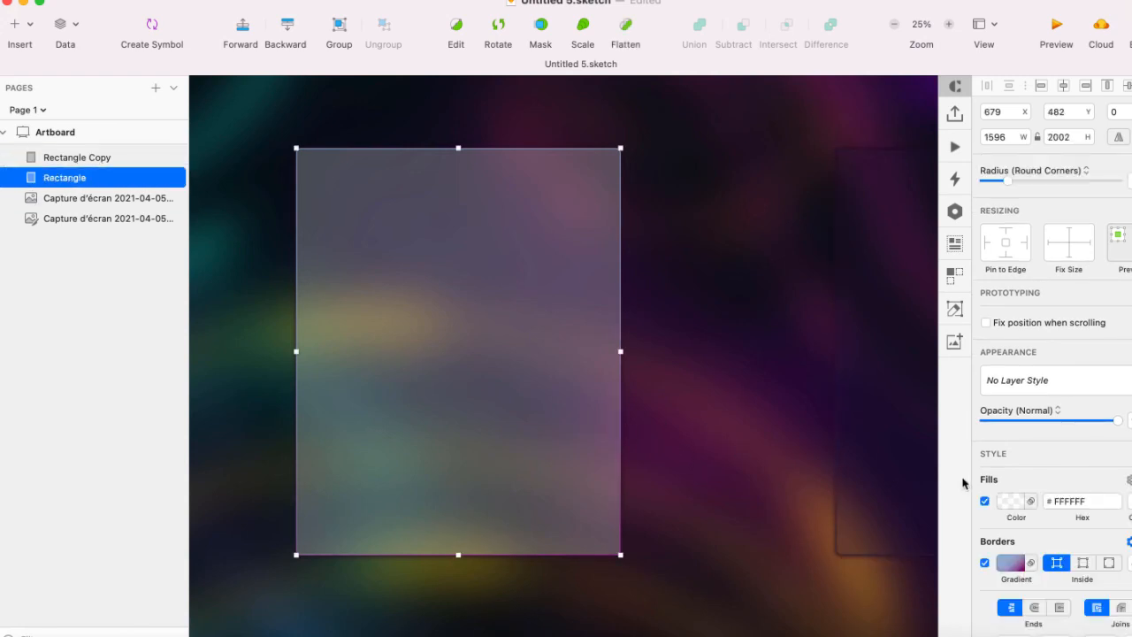
{"action": "scroll", "coordinate": [786, 434], "scroll_direction": "right", "scroll_amount": 2}
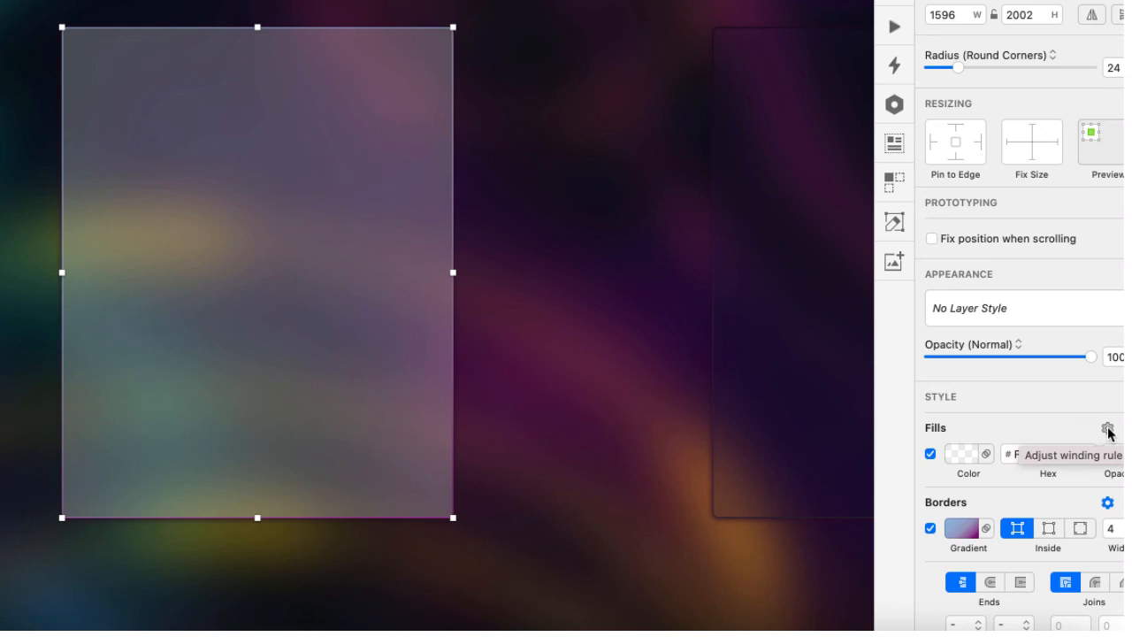
{"action": "left_click", "coordinate": [1108, 429]}
{"action": "left_click", "coordinate": [1107, 429]}
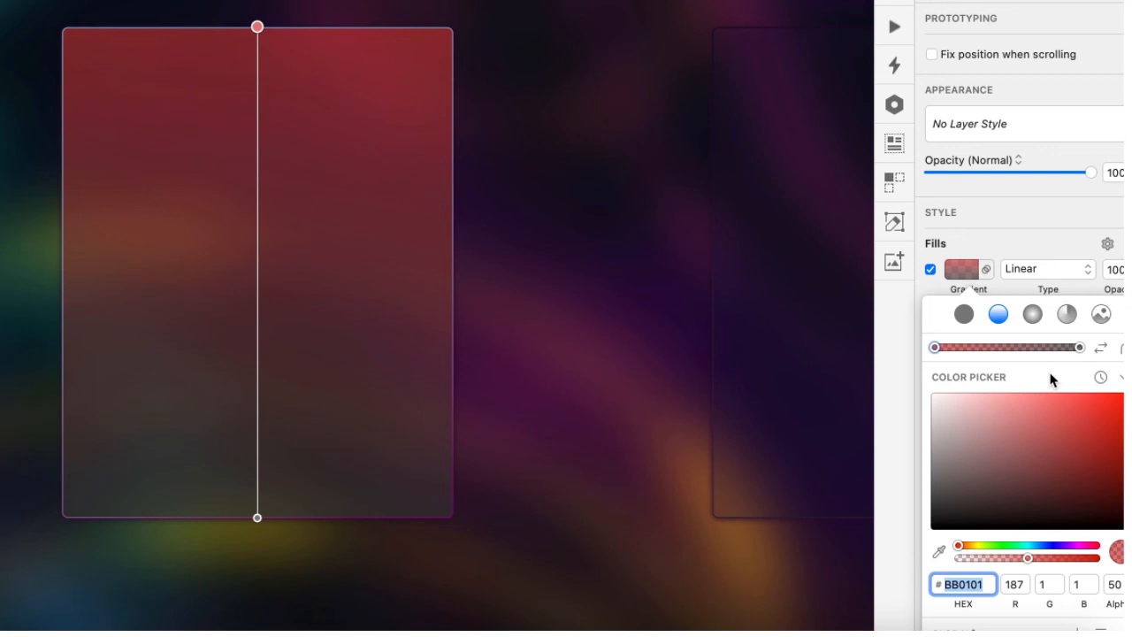
{"action": "left_click", "coordinate": [1102, 314]}
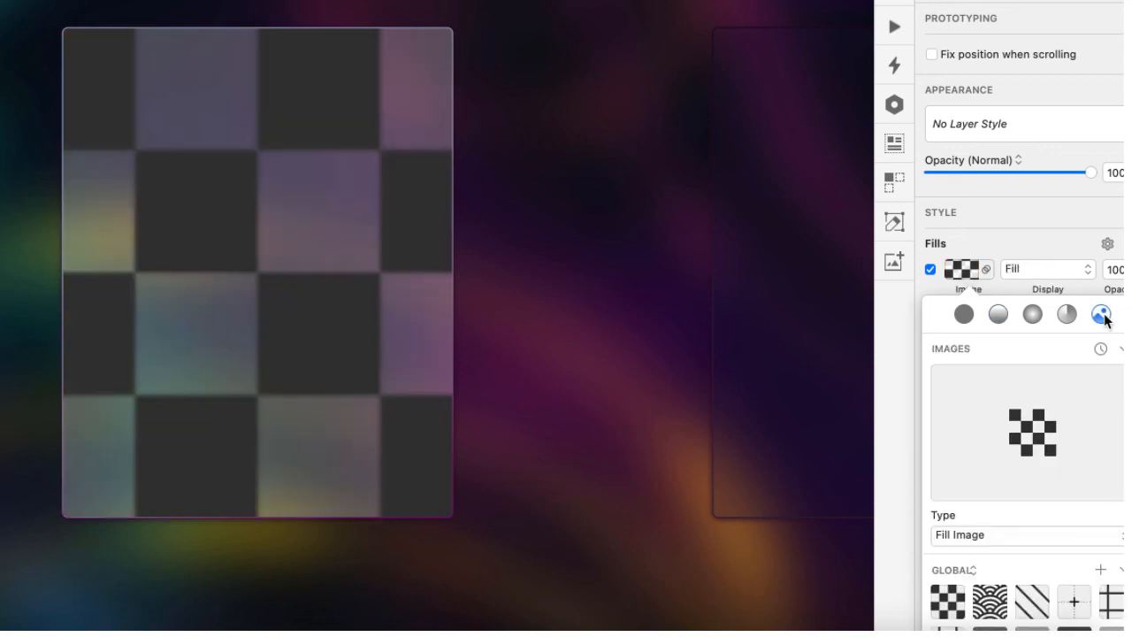
{"action": "left_click", "coordinate": [973, 571]}
{"action": "left_click", "coordinate": [973, 590]}
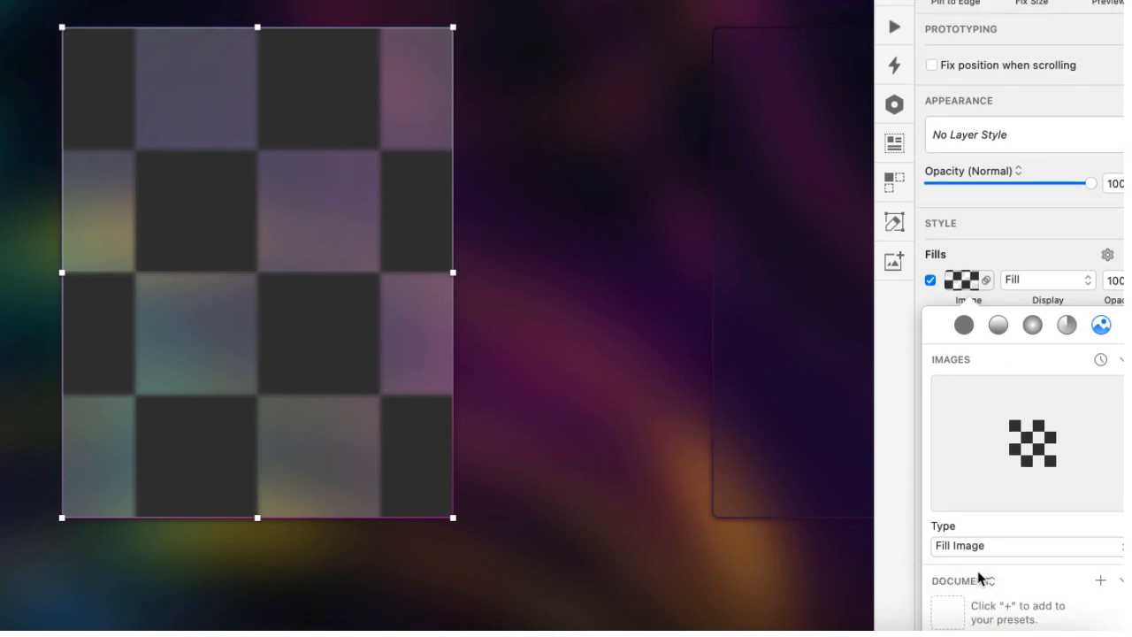
{"action": "left_click", "coordinate": [991, 581]}
{"action": "left_click", "coordinate": [984, 562]}
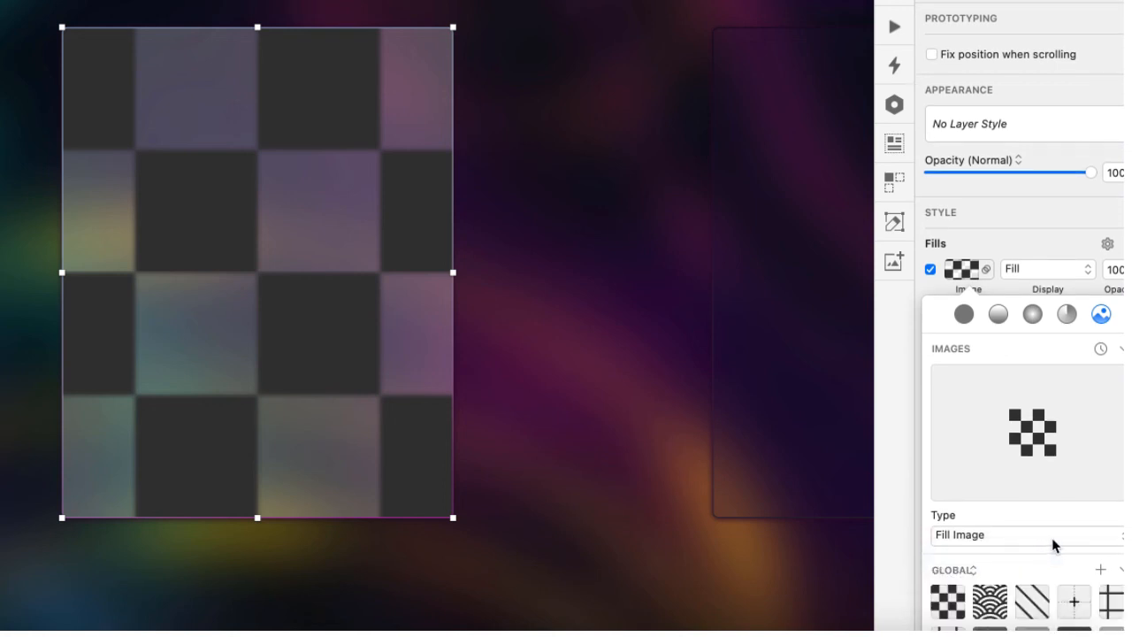
- Tile the checkerboard pattern across the light card and reduce the tile size to 10%
{"action": "left_click", "coordinate": [1008, 534]}
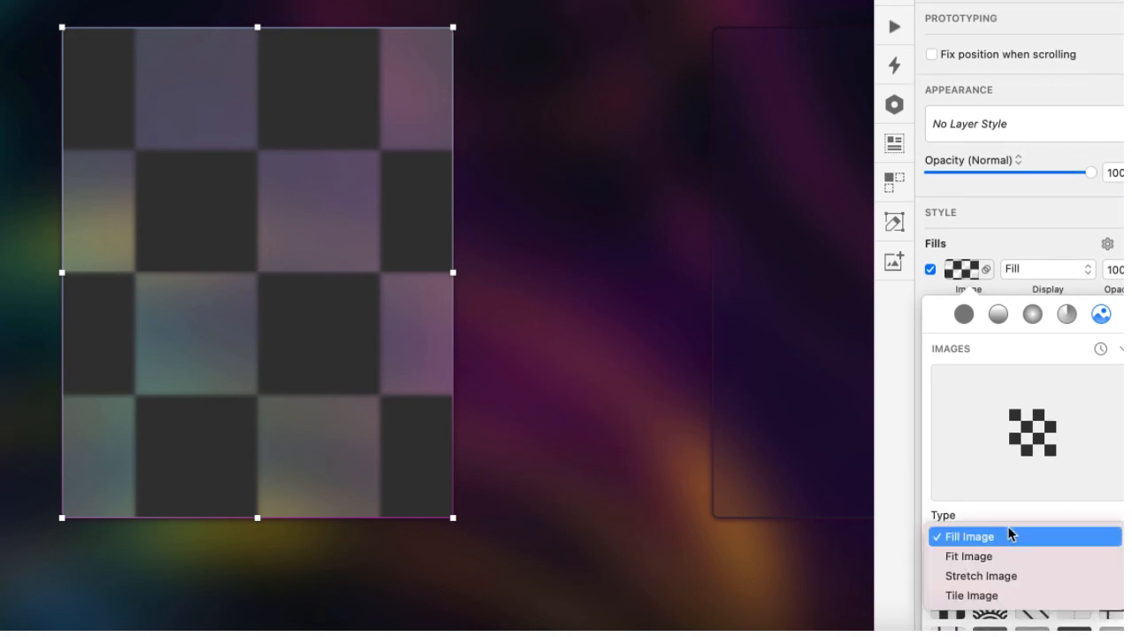
{"action": "left_click", "coordinate": [999, 597]}
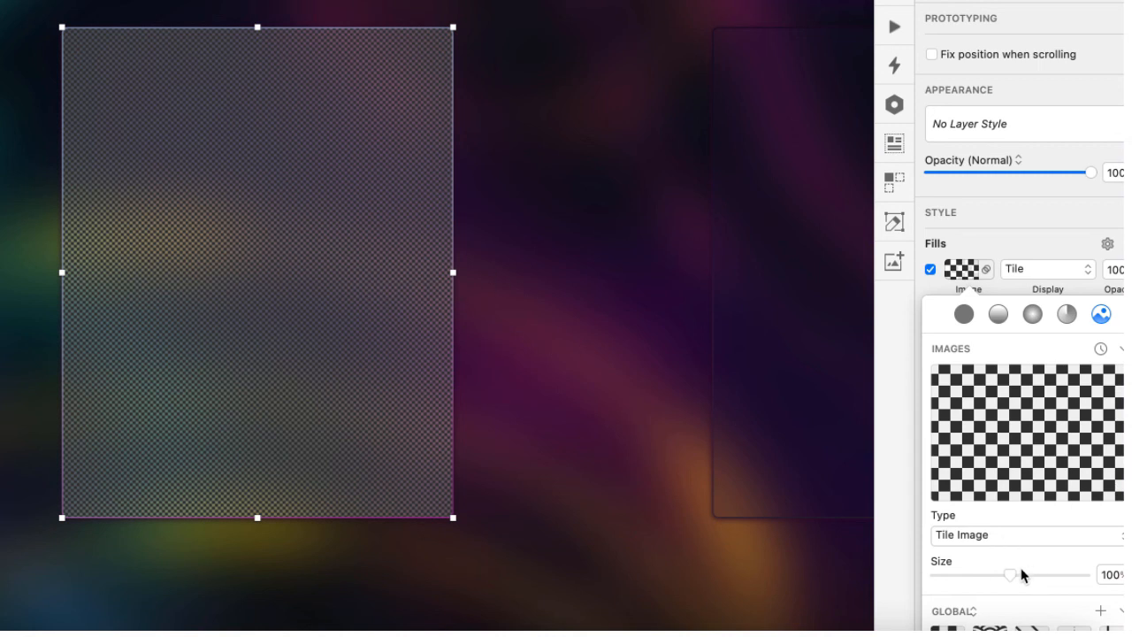
{"action": "left_click_drag", "start_coordinate": [1010, 575], "coordinate": [956, 575]}
{"action": "scroll", "coordinate": [1036, 548], "scroll_direction": "down", "scroll_amount": 3}
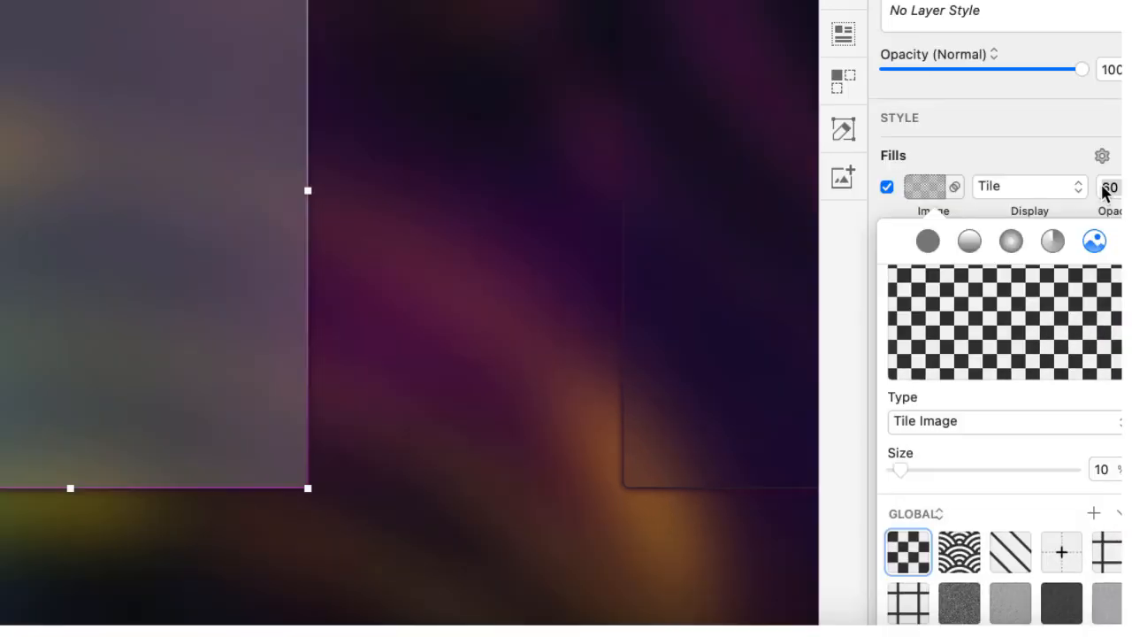
- Set the opacity of the light card's tiled pattern fill to 40% and deselect the card
{"action": "left_click", "coordinate": [1106, 189]}
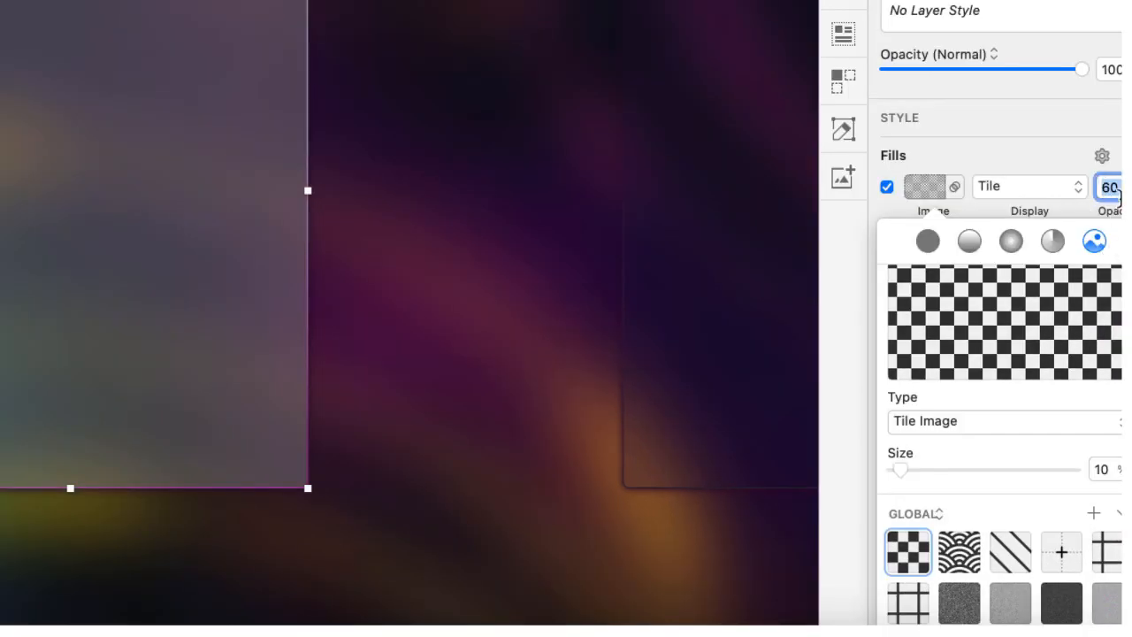
{"action": "type", "text": "40"}
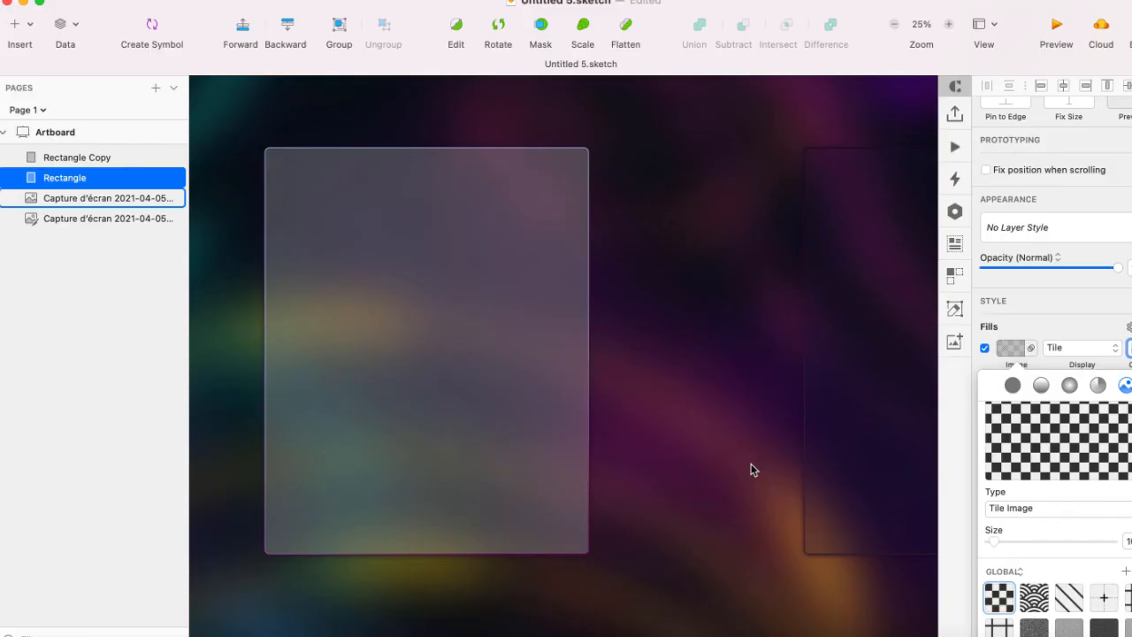
{"action": "left_click", "coordinate": [744, 474]}
- Examine the fine tiled texture on the light card's surface at close range and from a distance
{"action": "key", "text": "super+plus"}
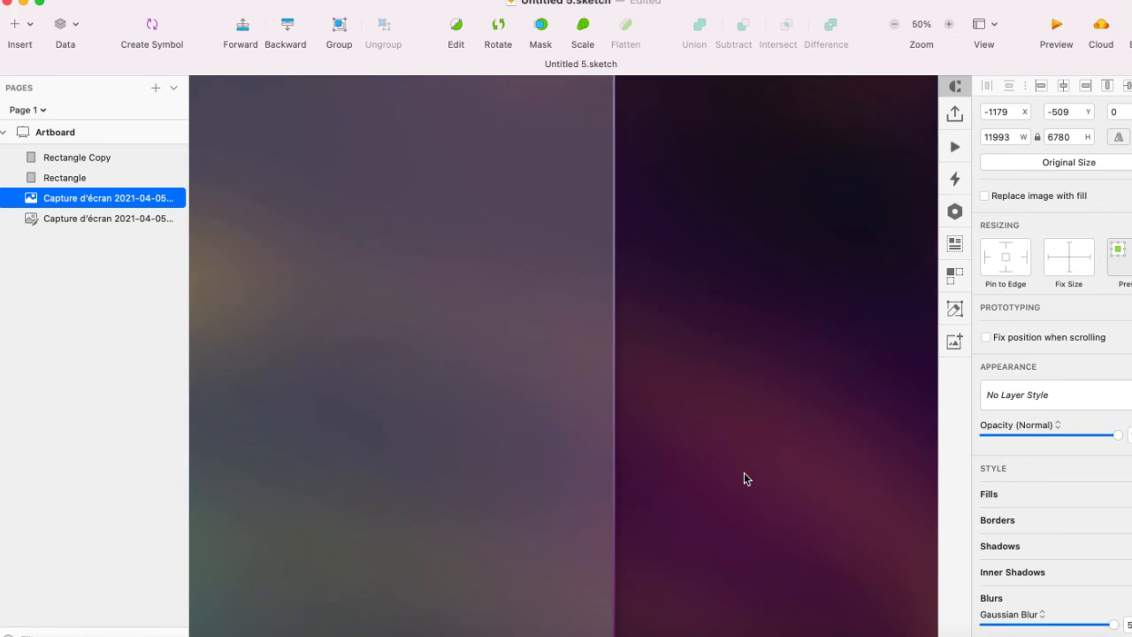
{"action": "key", "text": "super+plus"}
{"action": "key", "text": "super+plus"}
{"action": "key", "text": "super+plus"}
{"action": "key", "text": "super+plus"}
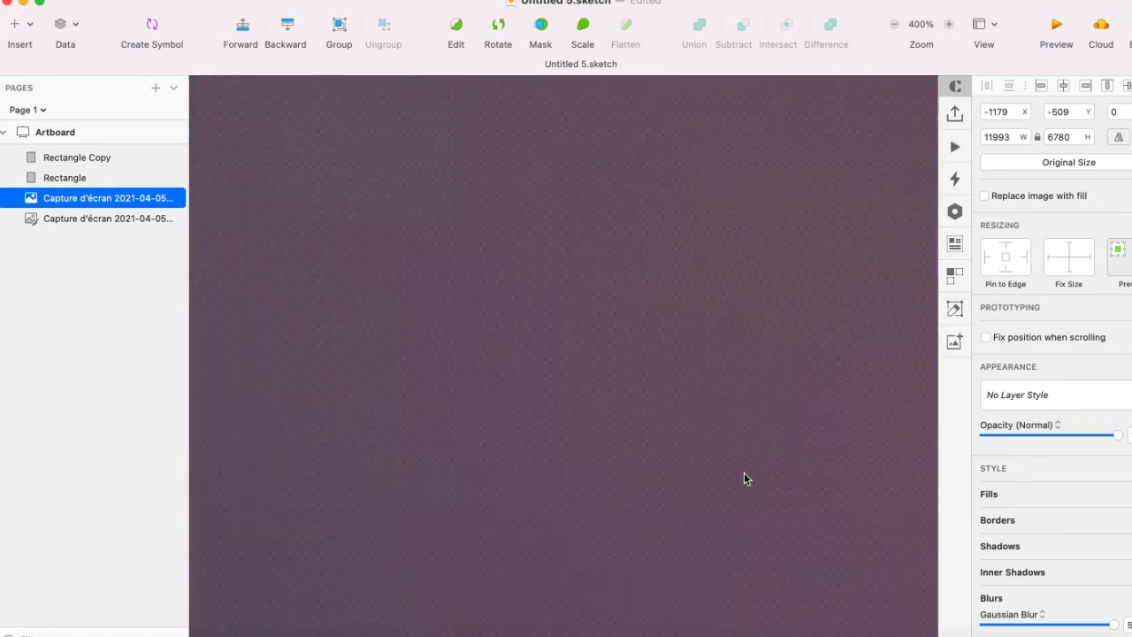
{"action": "key", "text": "super+minus"}
{"action": "key", "text": "super+minus"}
{"action": "key", "text": "super+minus"}
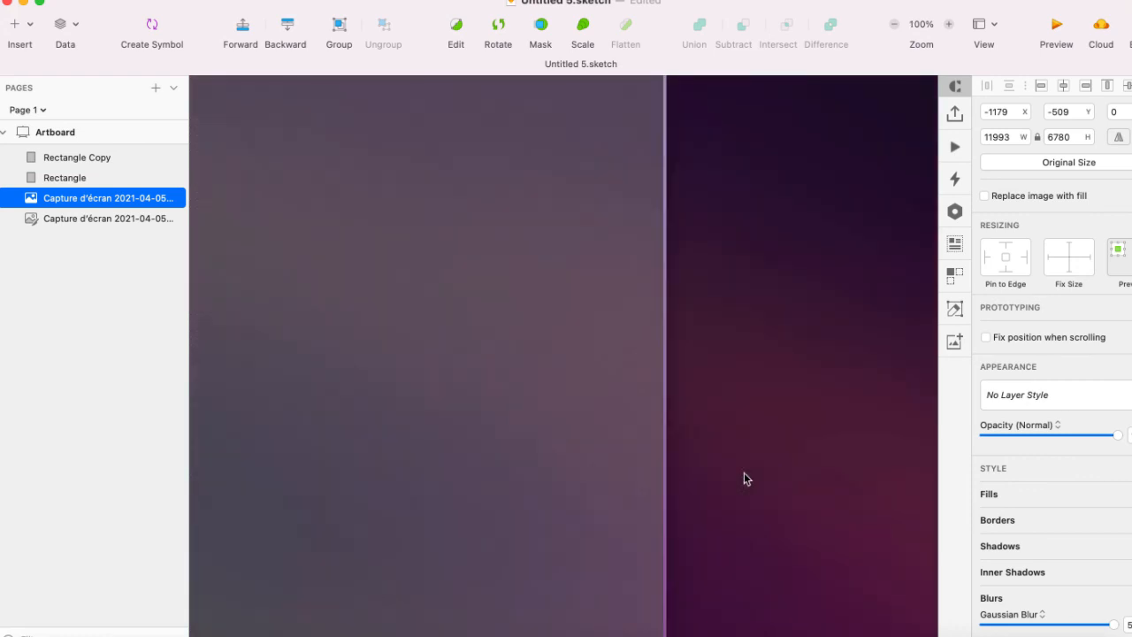
{"action": "key", "text": "super+minus"}
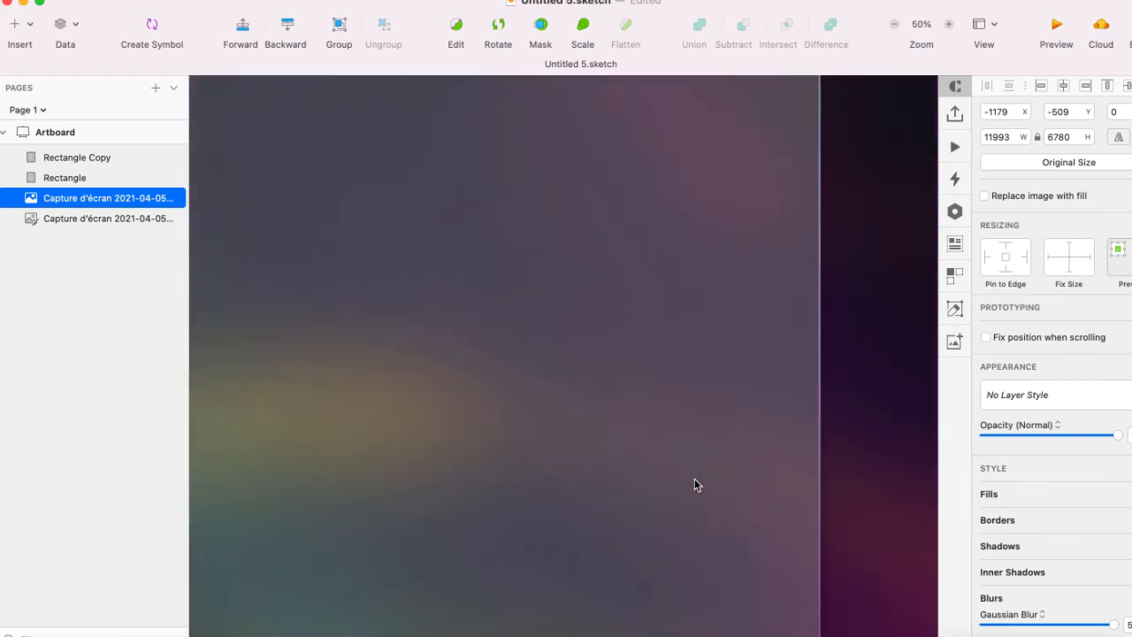
{"action": "key", "text": "super+minus"}
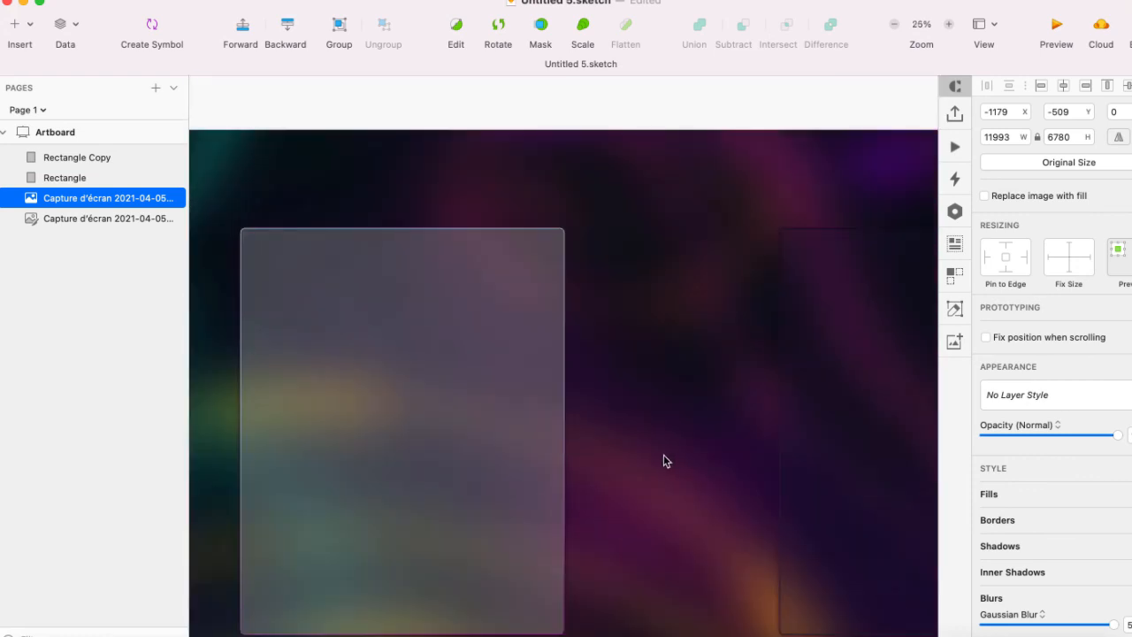
- Inspect the dark card's surface and edges up close and compare them with the light card's texture
{"action": "scroll", "coordinate": [655, 456], "scroll_direction": "right", "scroll_amount": 10}
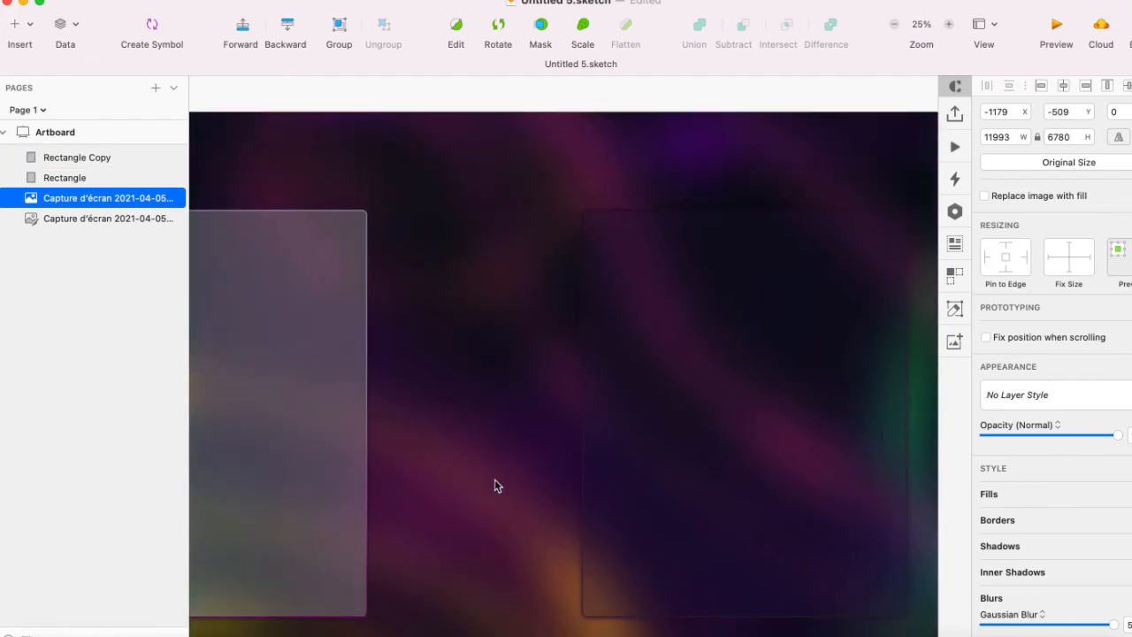
{"action": "key", "text": "super+plus"}
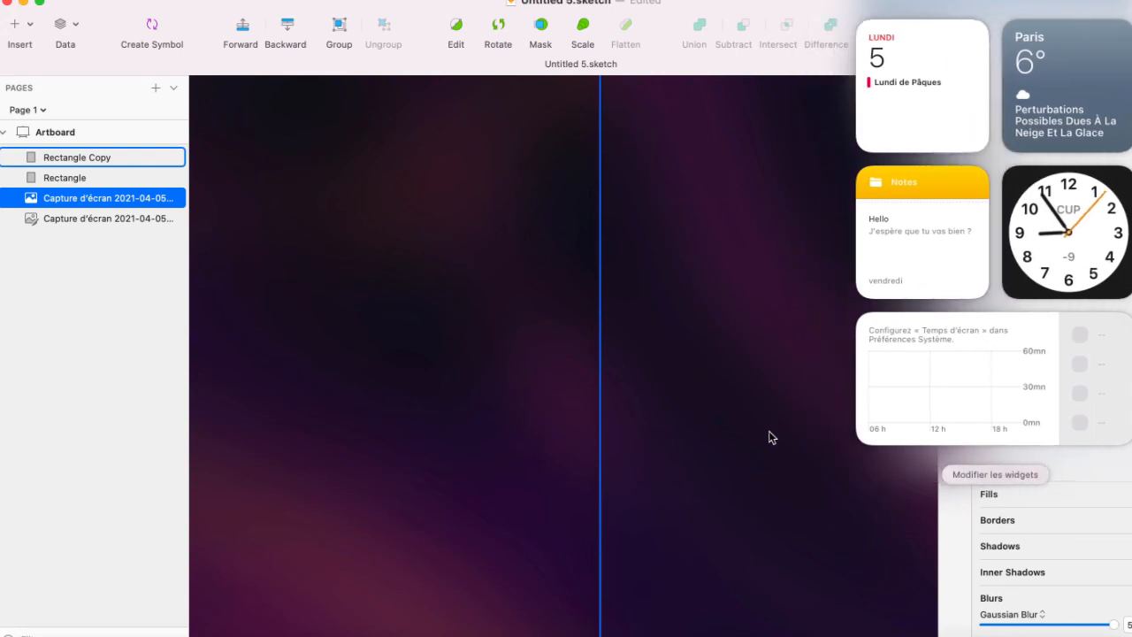
{"action": "scroll", "coordinate": [698, 462], "scroll_direction": "right", "scroll_amount": 10}
{"action": "scroll", "coordinate": [699, 462], "scroll_direction": "up", "scroll_amount": 4}
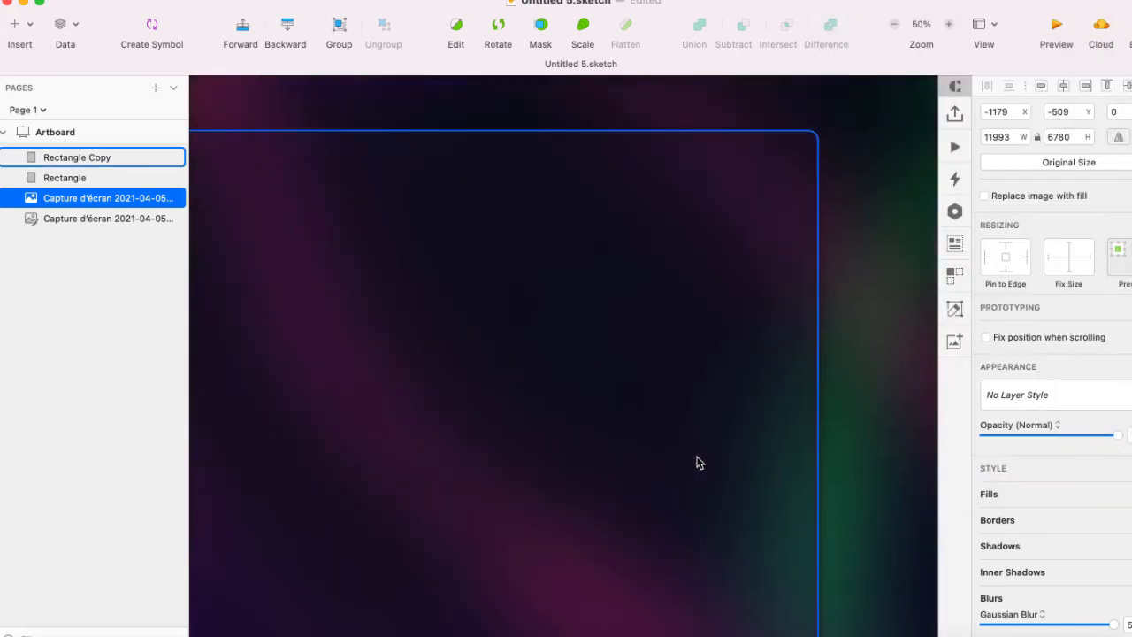
{"action": "scroll", "coordinate": [697, 455], "scroll_direction": "right", "scroll_amount": 15}
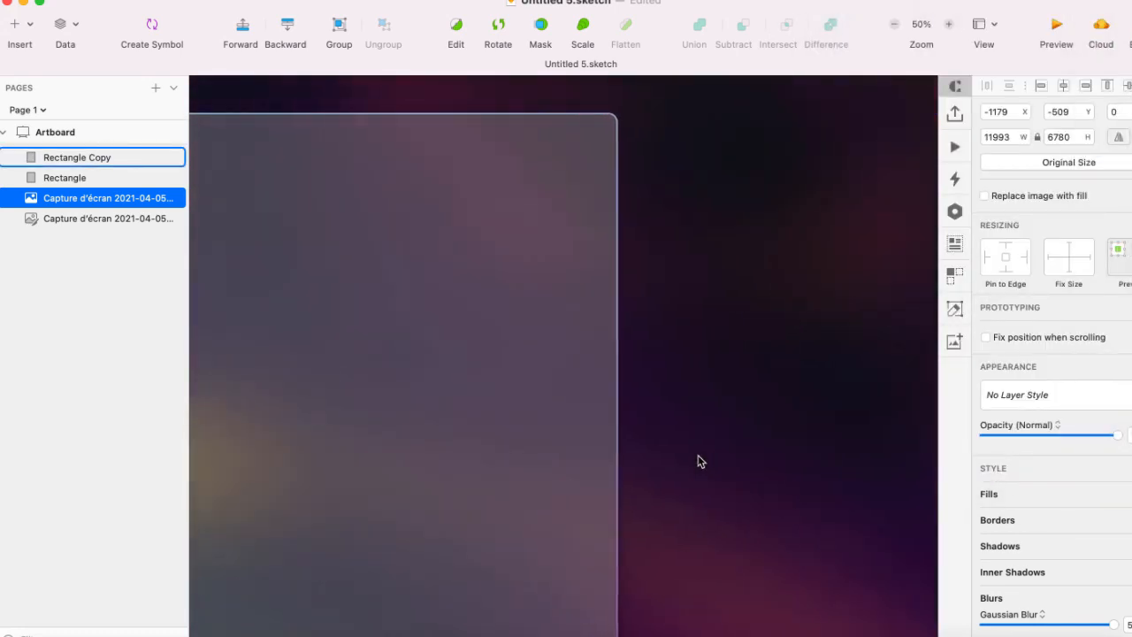
{"action": "key", "text": "super+plus"}
{"action": "key", "text": "super+plus"}
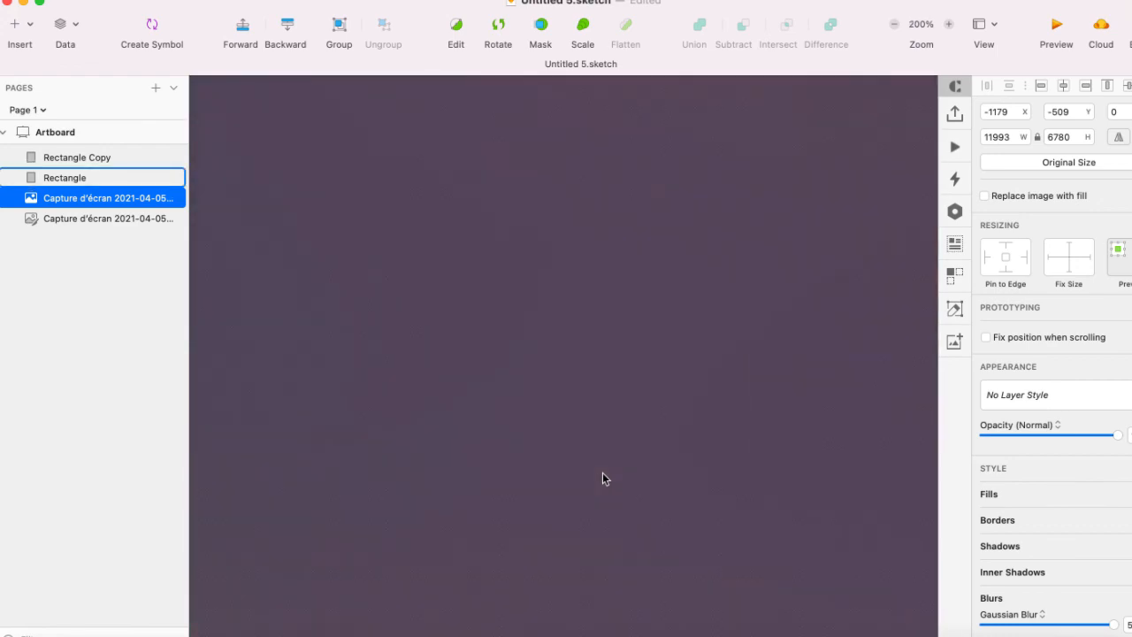